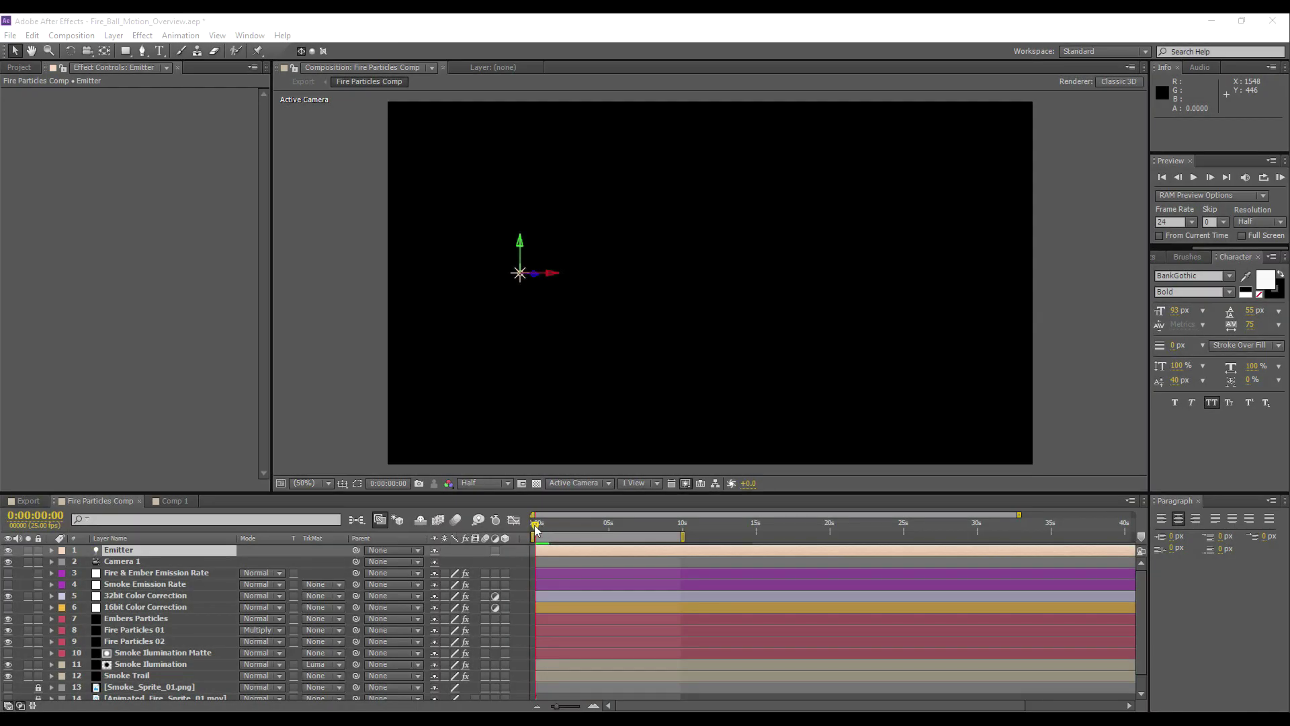
Scrub through the early fireball frames, then switch to Comp 1 with its smoke and fire sprites
drag(536, 529, 549, 530)
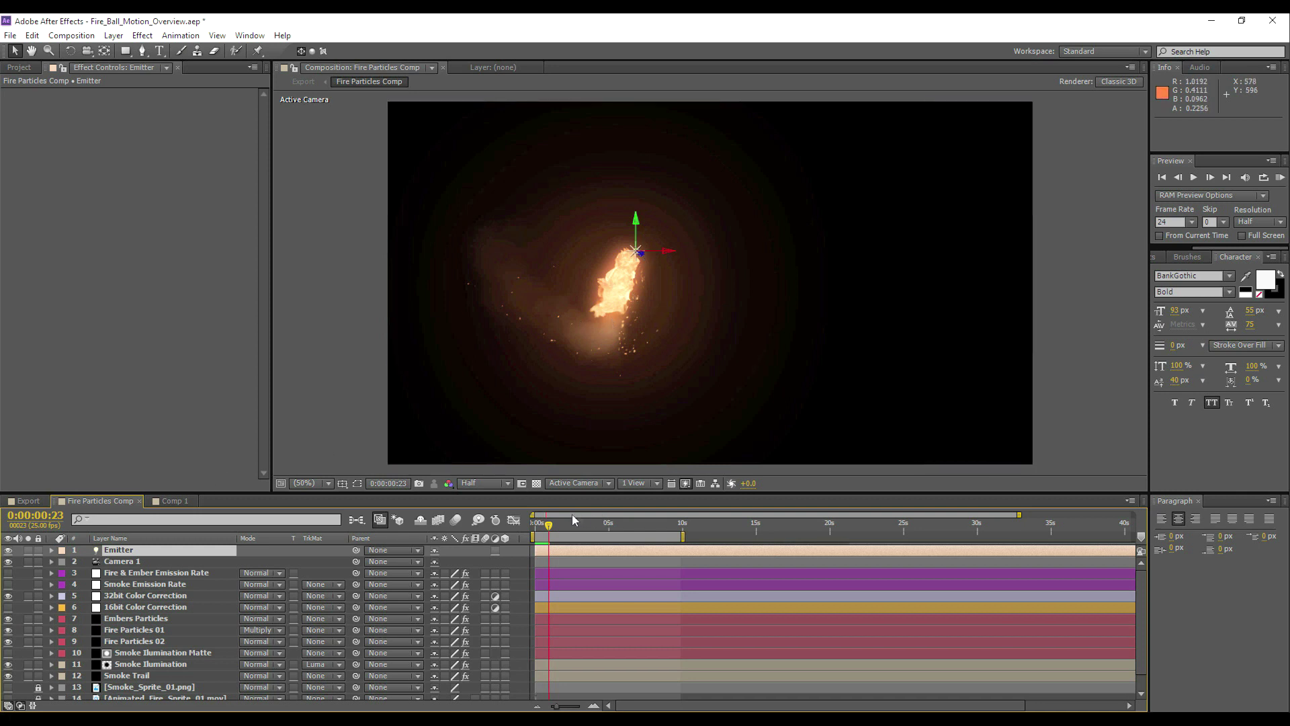
click(545, 527)
drag(545, 526, 548, 528)
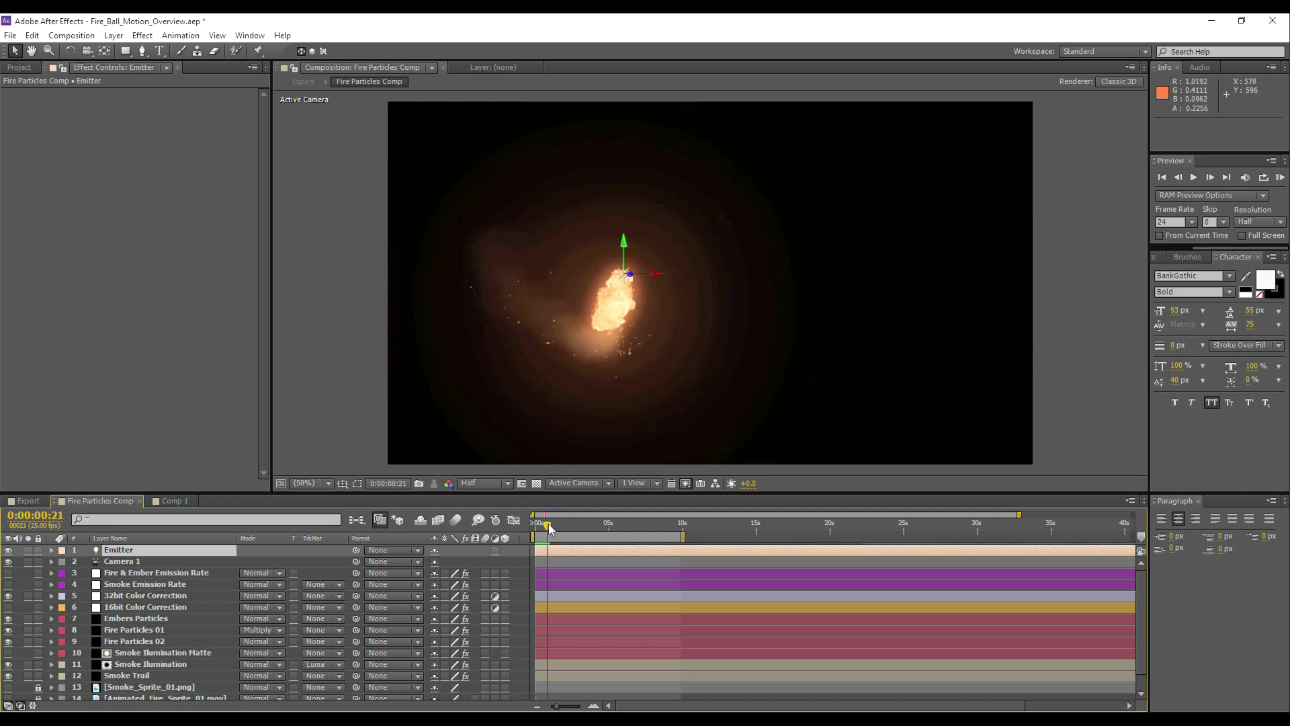
click(176, 500)
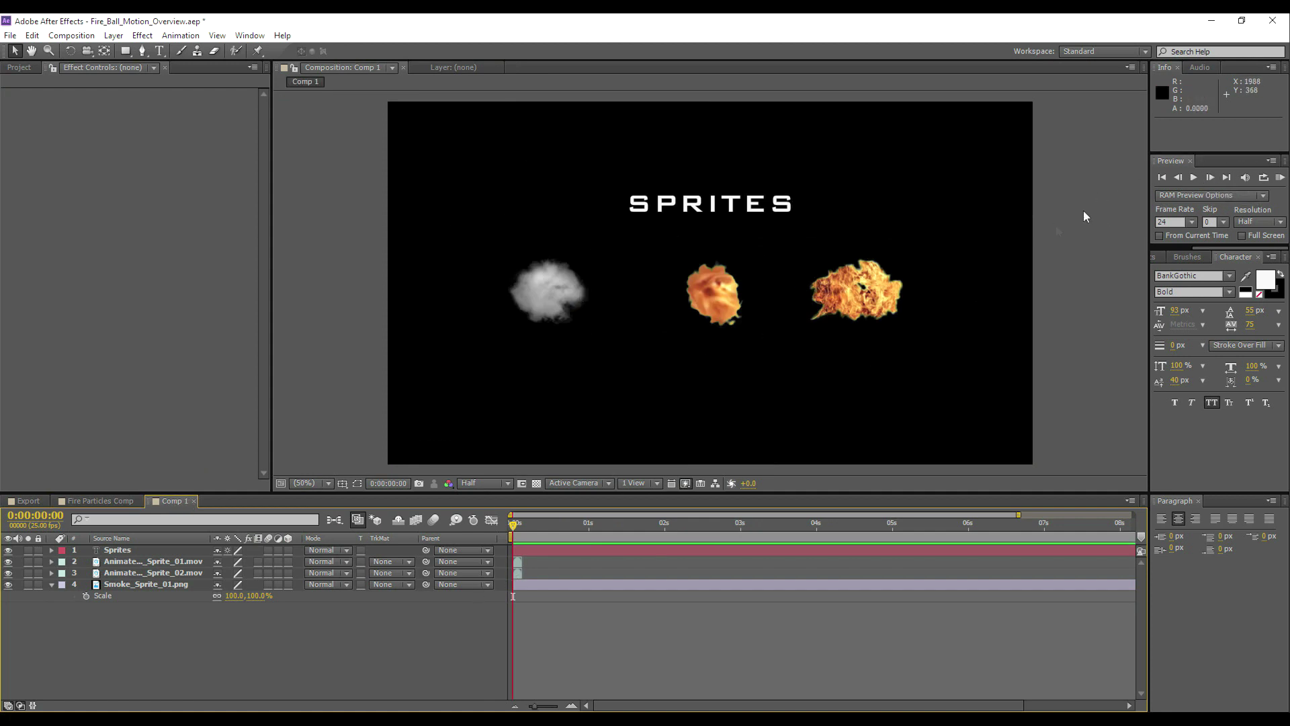
Step Comp 1 forward two frames to 0:00:00:02 to watch the fire sprites animate
click(1210, 178)
click(1210, 178)
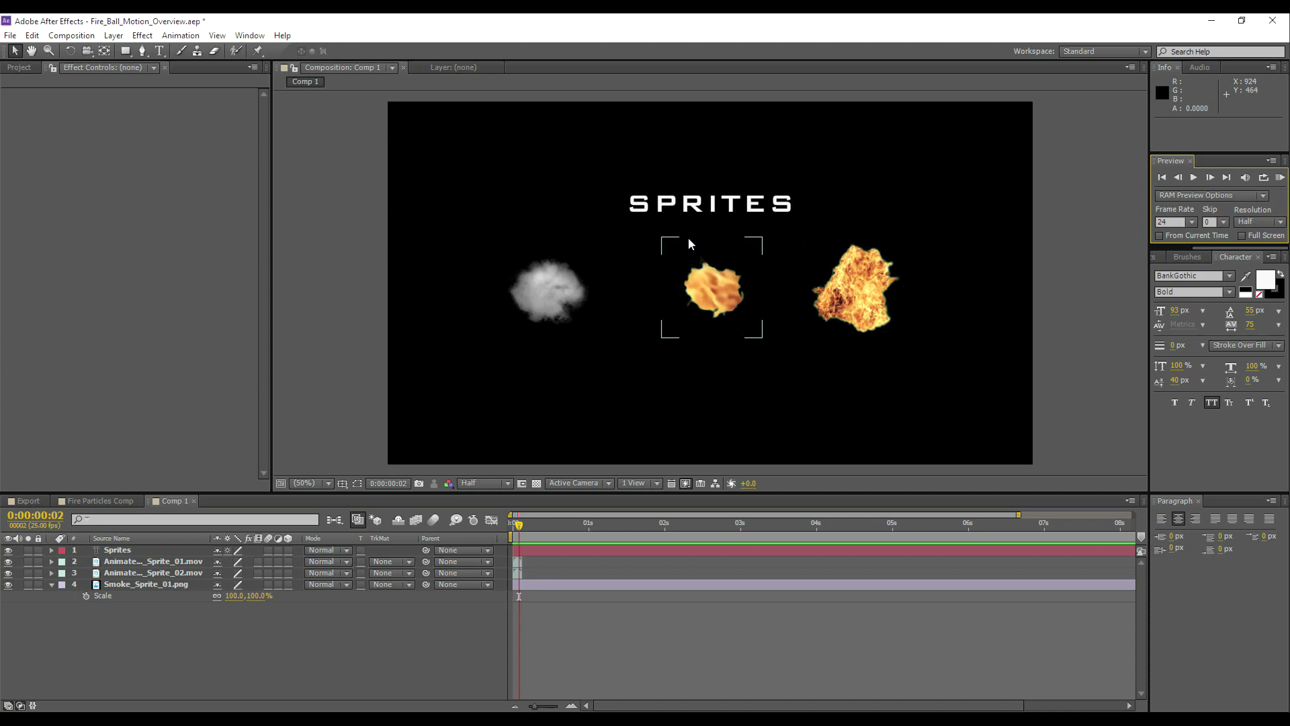
Return to Fire Particles Comp at 0:00:02:16 and hide 32bit Color Correction, Embers Particles and Fire Particles 01
click(194, 501)
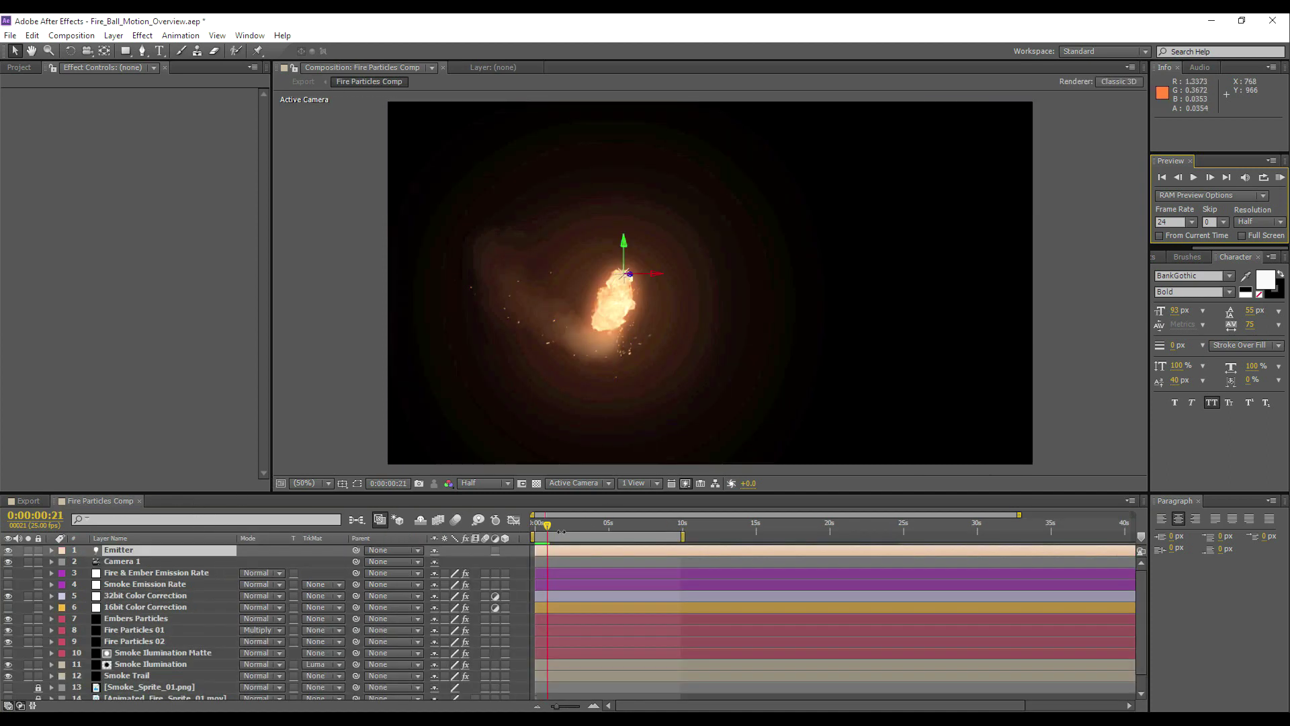
drag(564, 529, 574, 529)
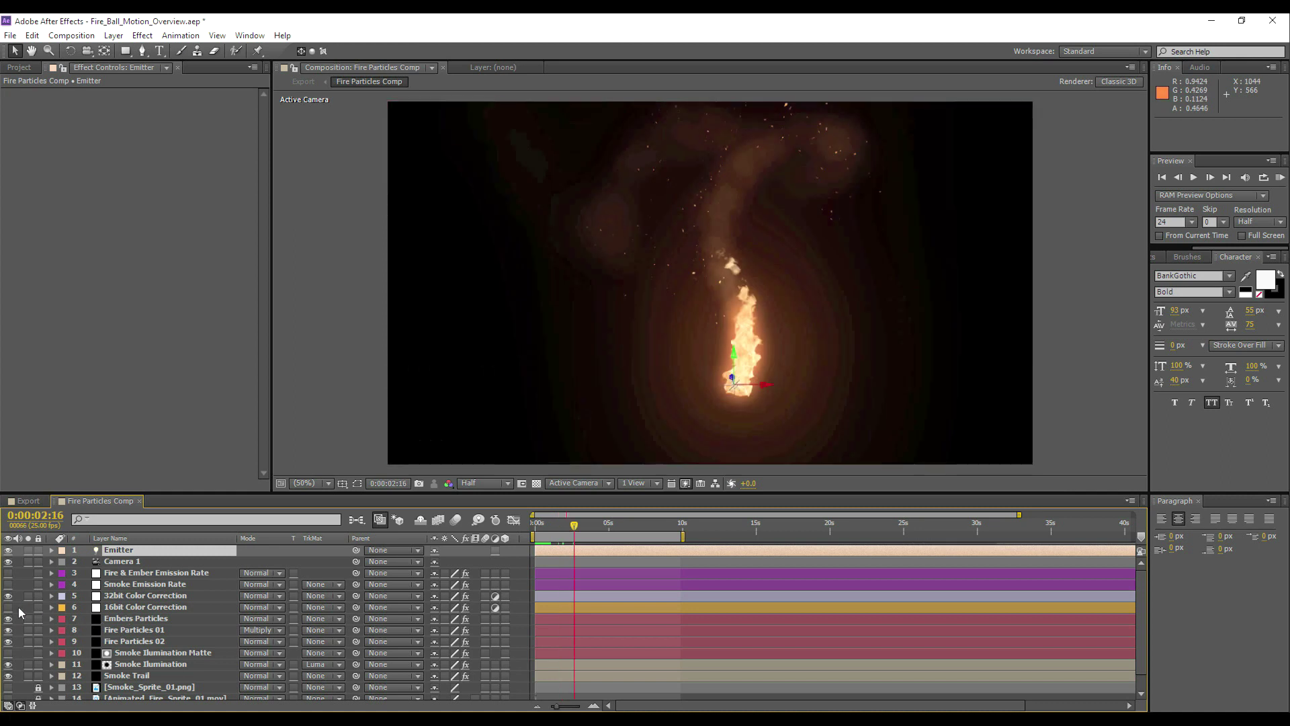
click(8, 596)
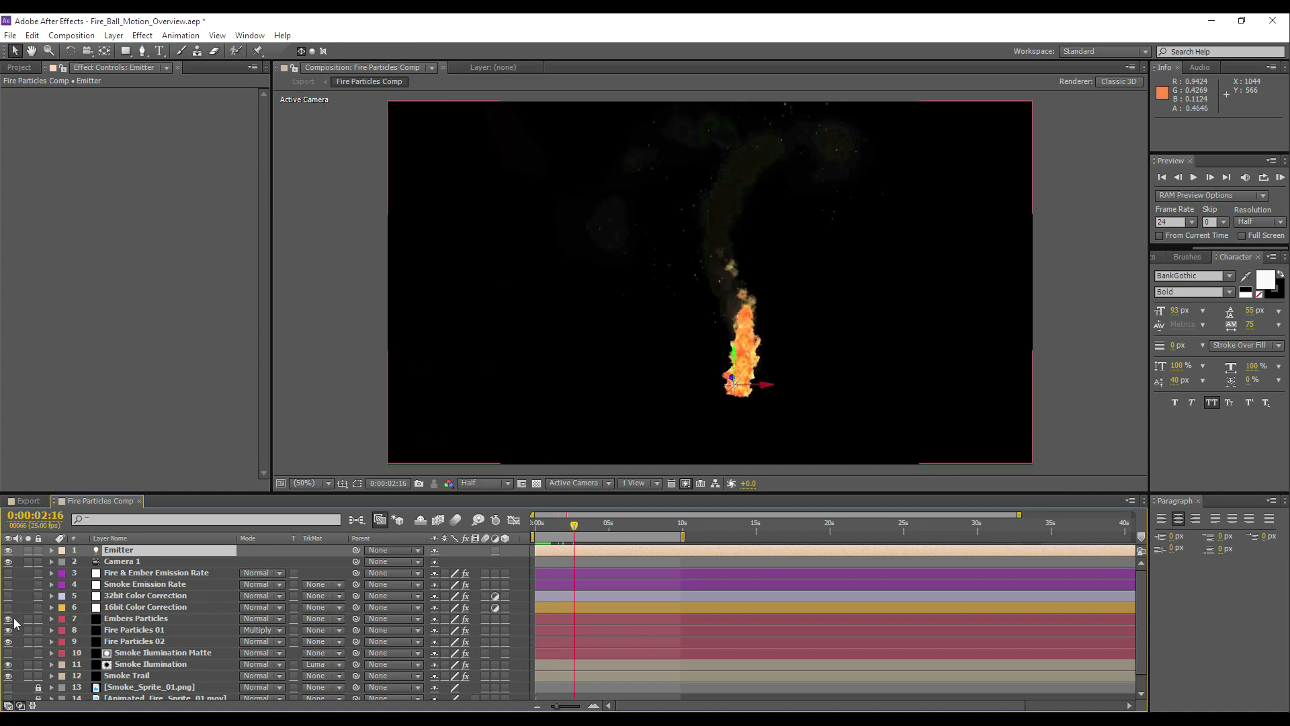
drag(11, 619, 10, 630)
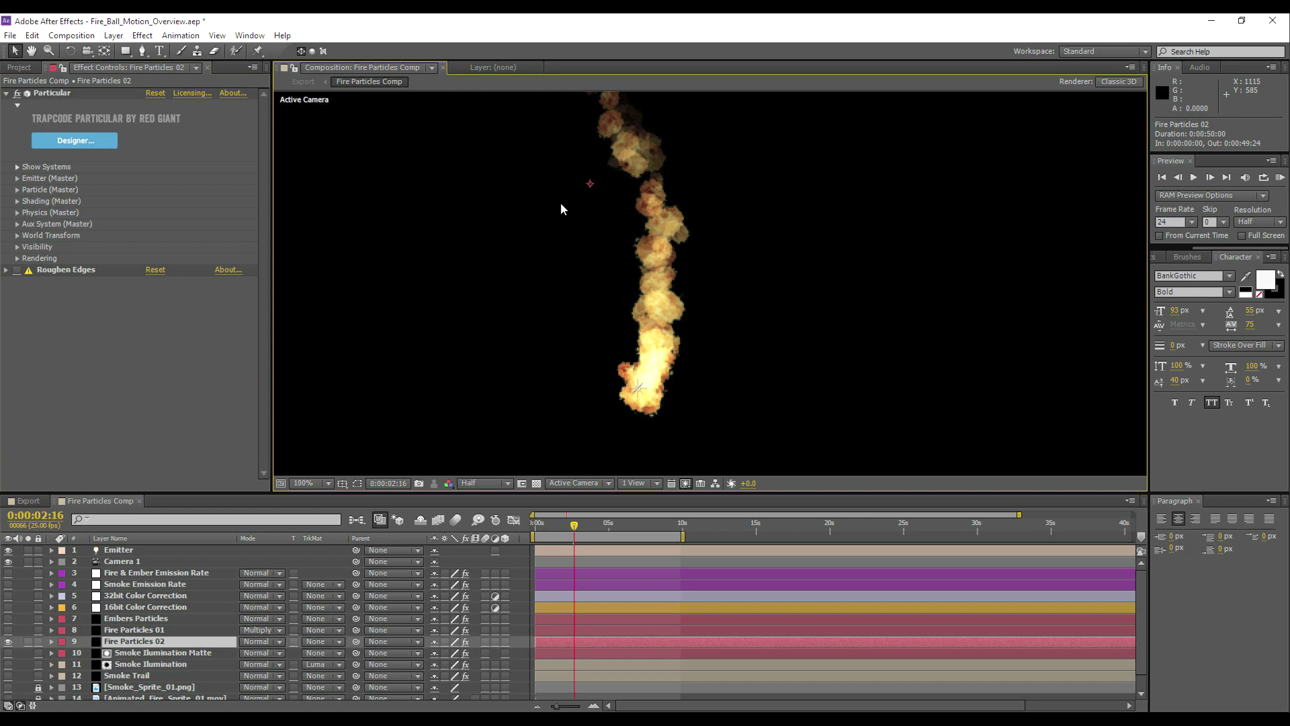
click(17, 178)
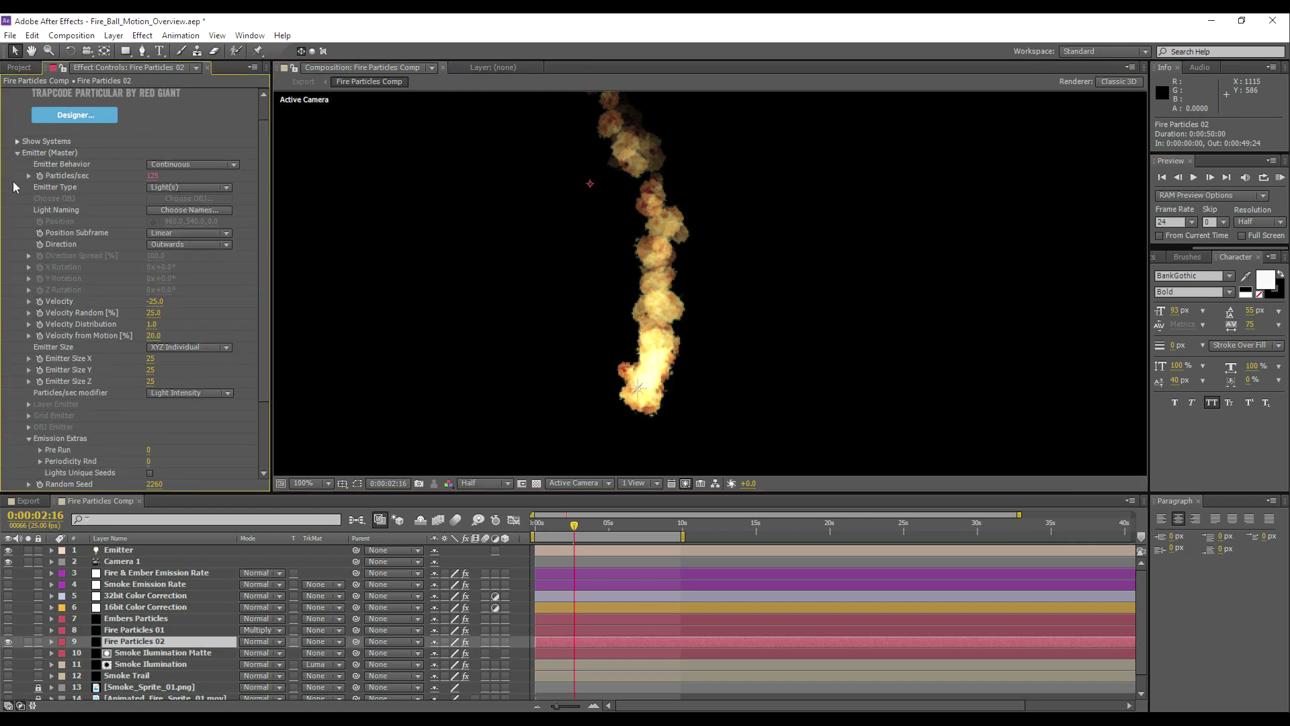
click(180, 187)
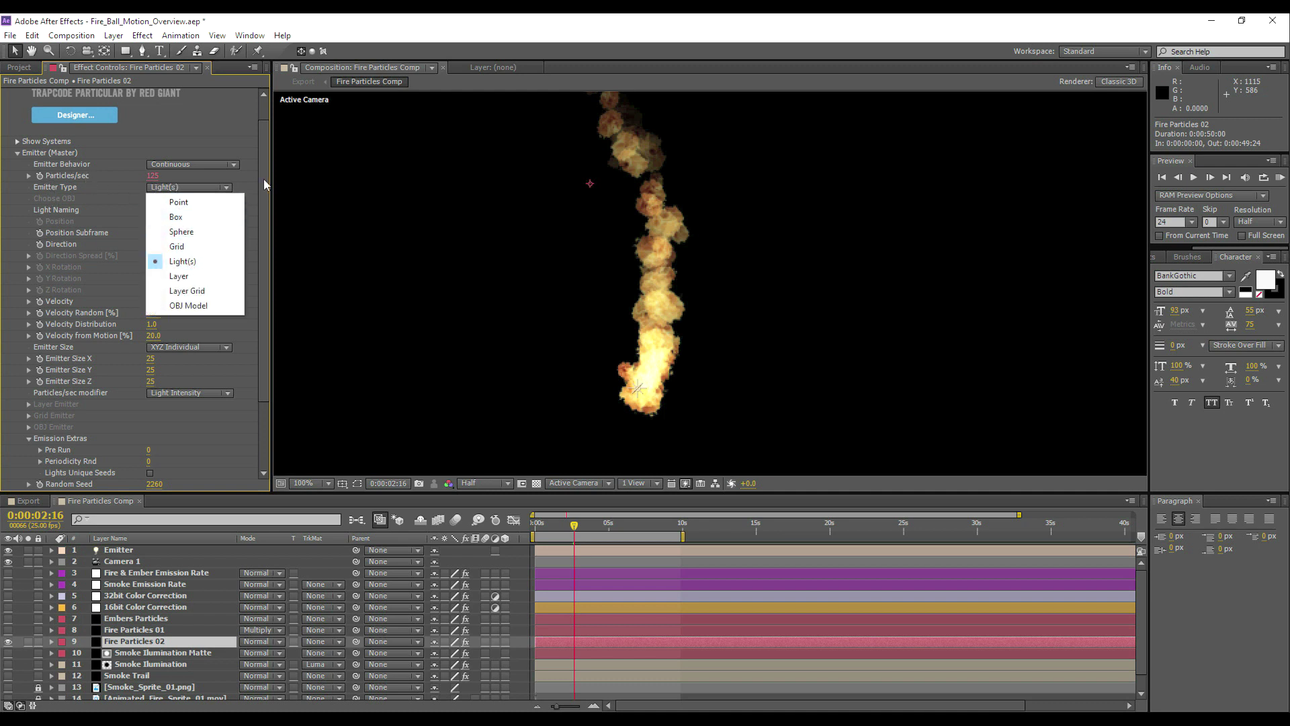
click(181, 261)
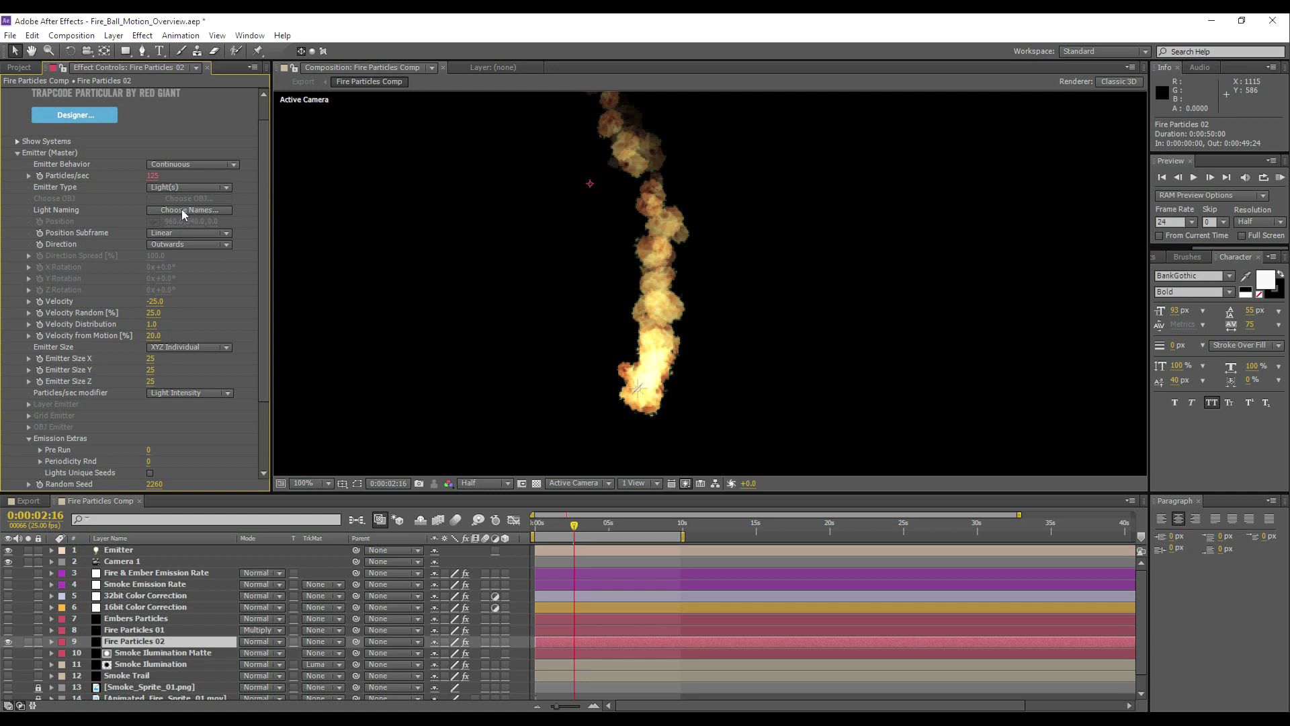
click(182, 210)
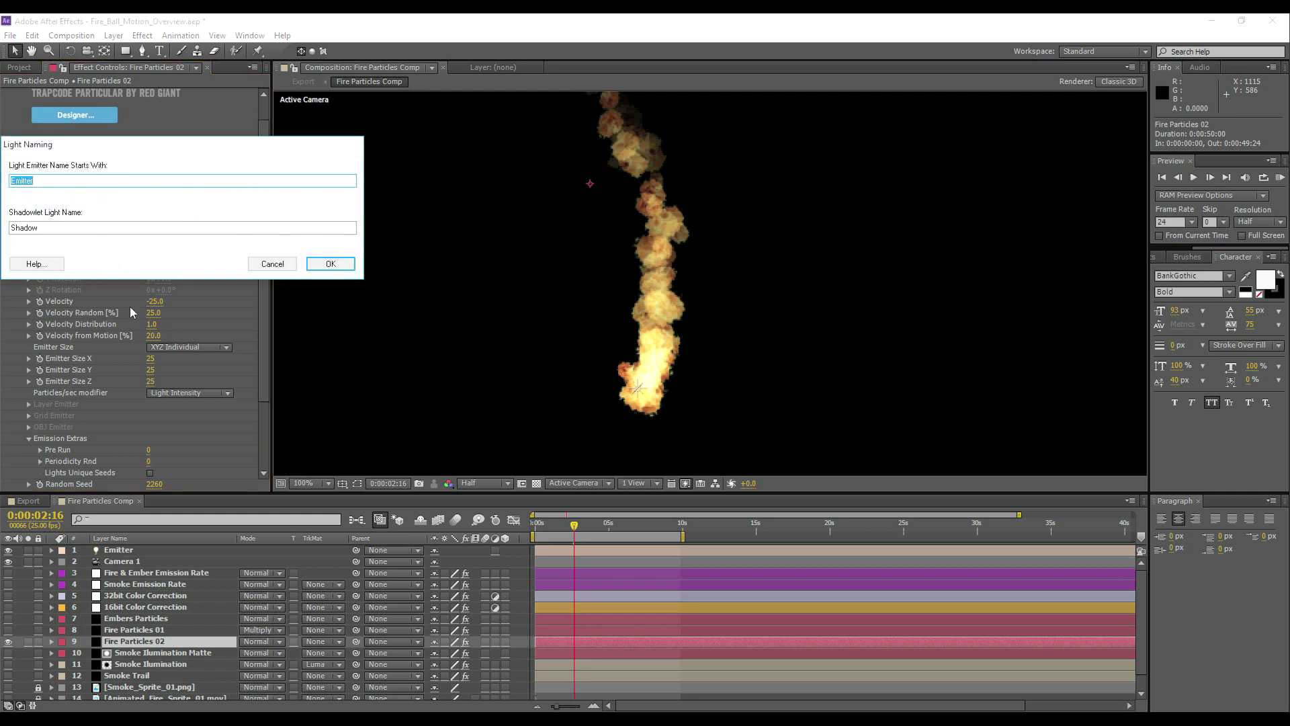
key(Return)
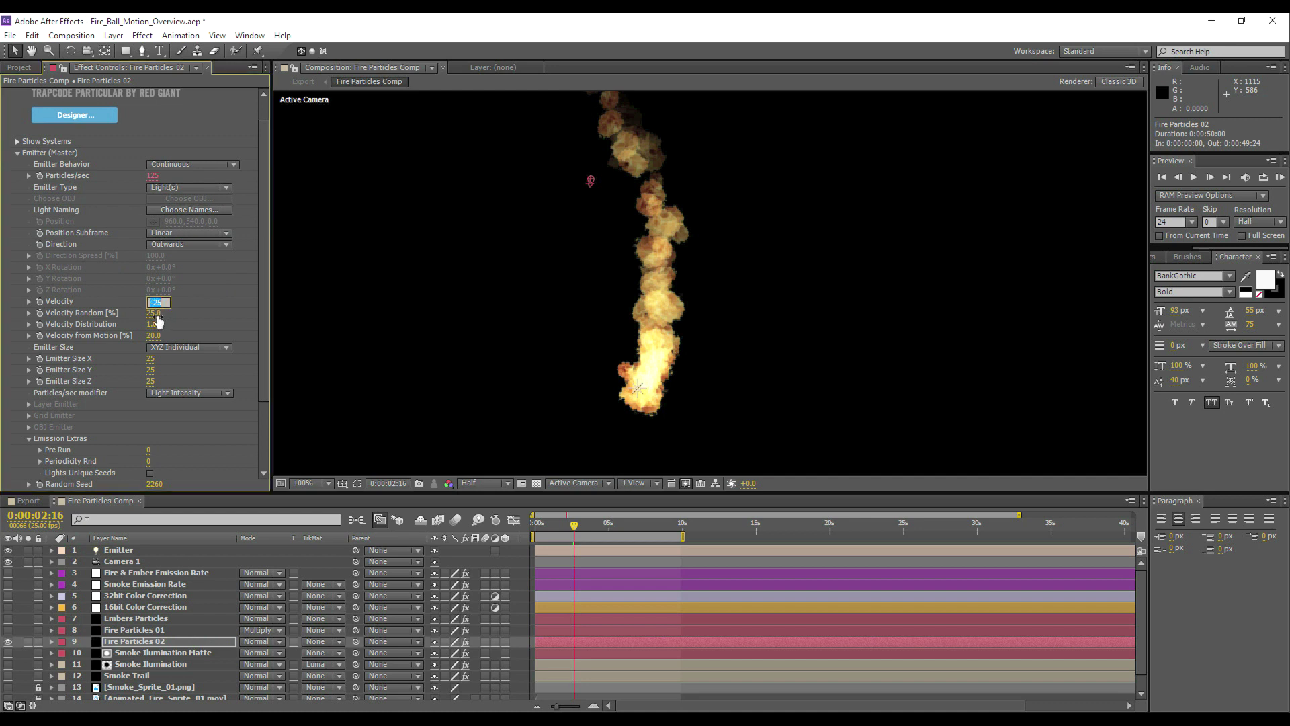
click(153, 313)
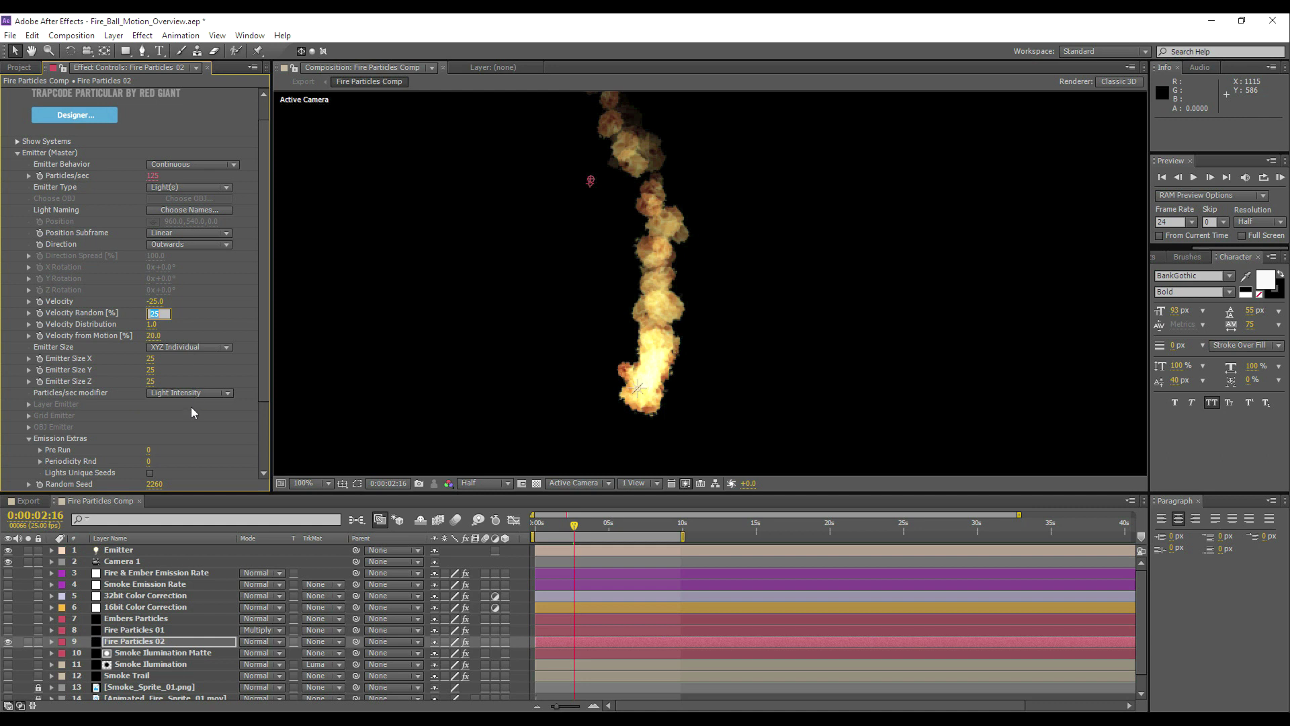
scroll(68, 336, up, 1)
Collapse Emitter (Master), expand Particle (Master) and confirm Particle Type stays Sprite
click(17, 178)
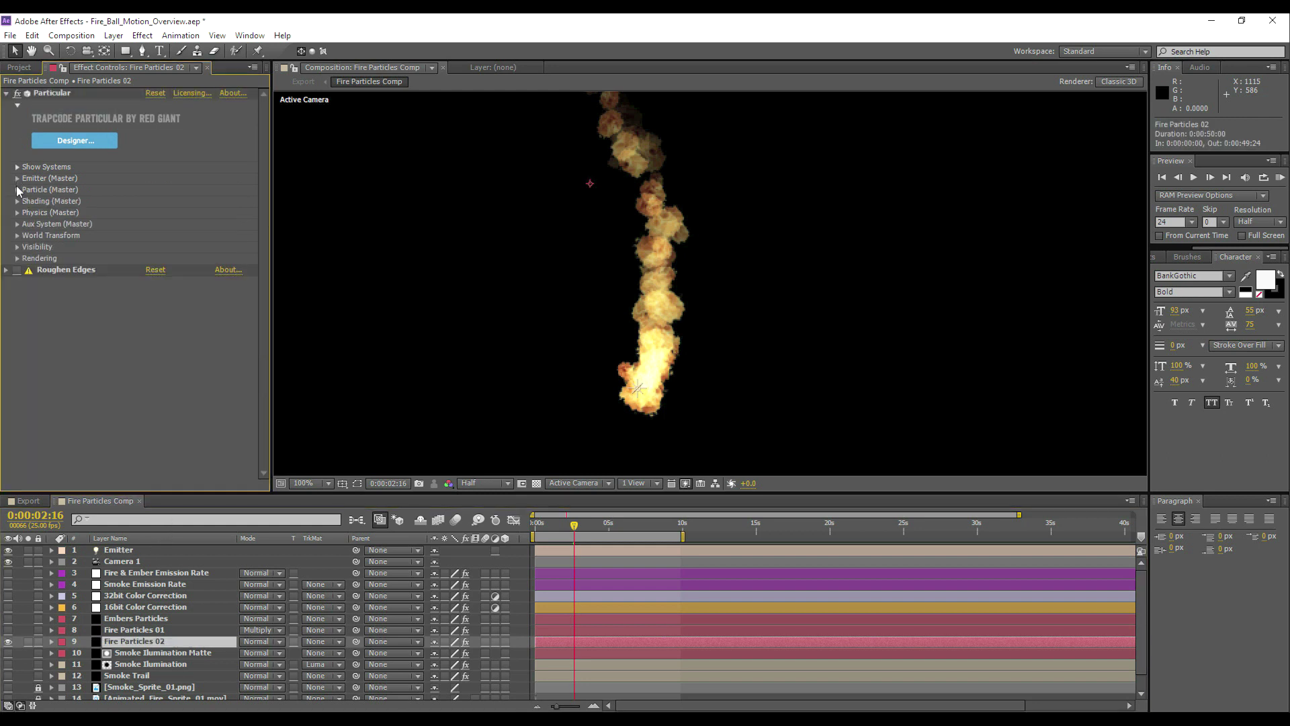
click(17, 191)
scroll(17, 193, down, 1)
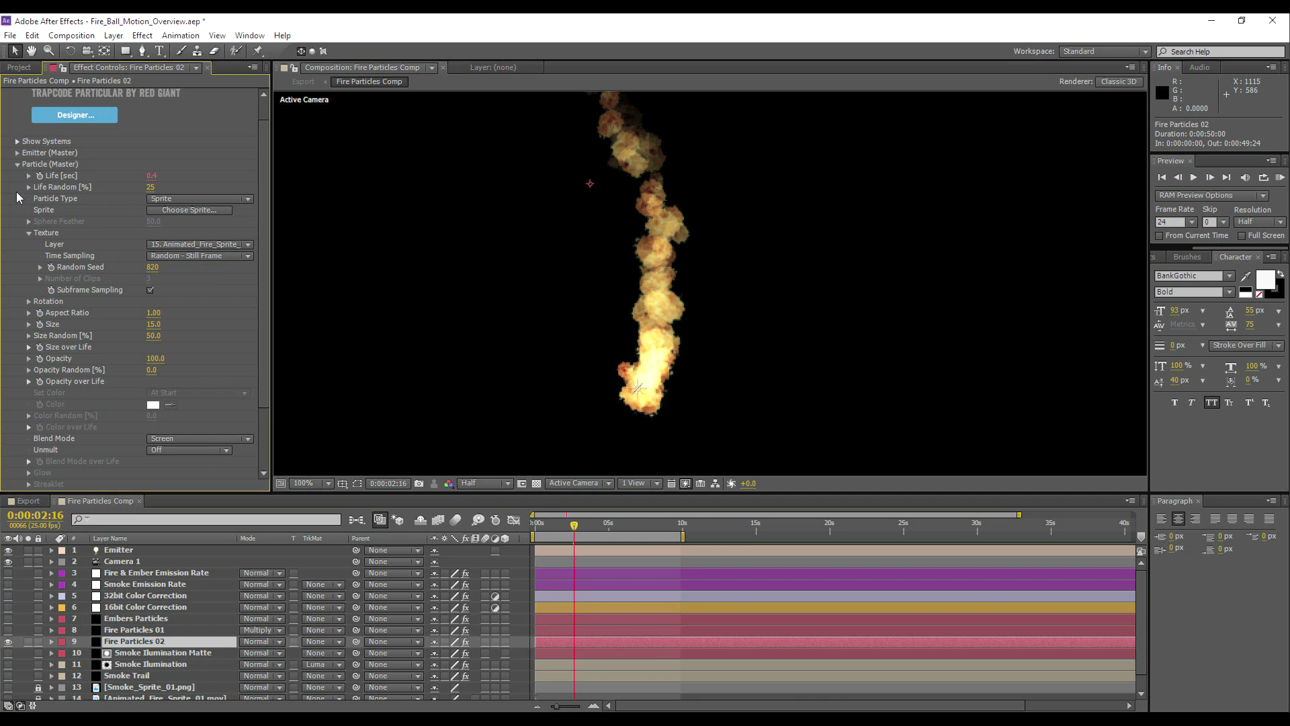
click(179, 198)
click(213, 177)
Confirm the texture uses the animated fire sprite layer with Random - Still Frame time sampling
scroll(195, 574, down, 1)
click(200, 244)
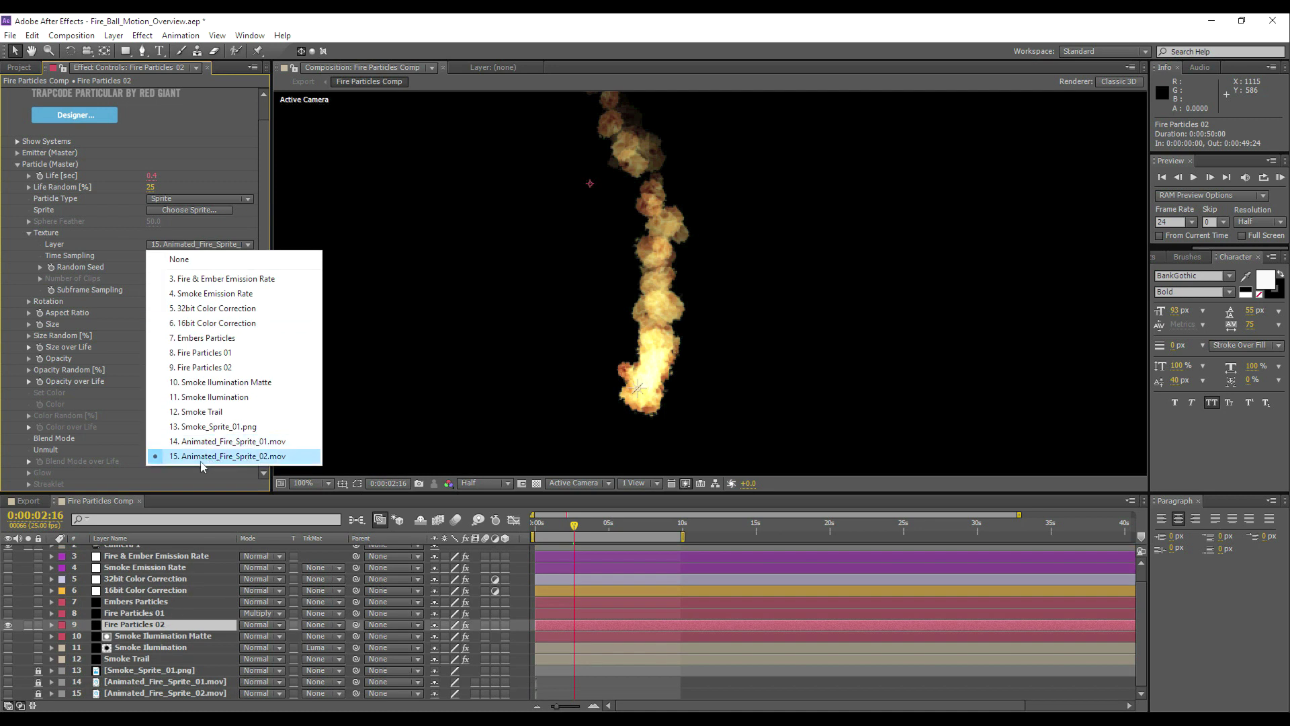
click(247, 234)
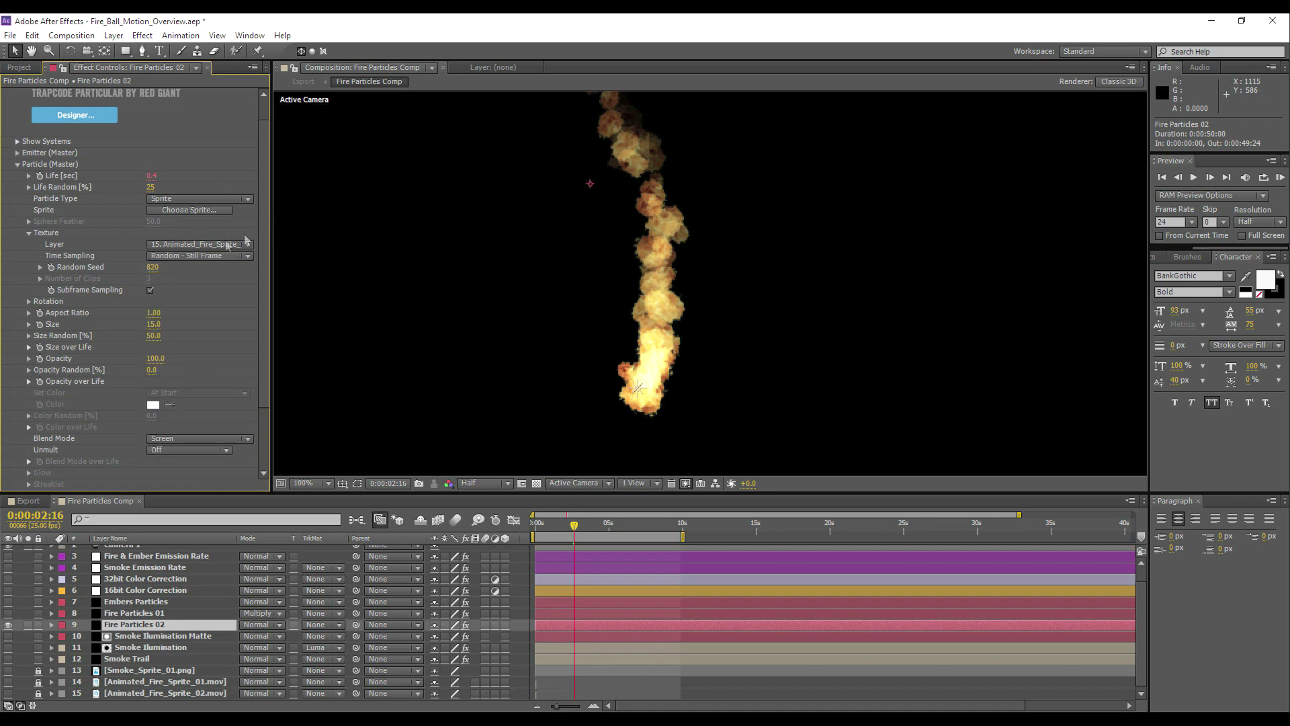
click(177, 258)
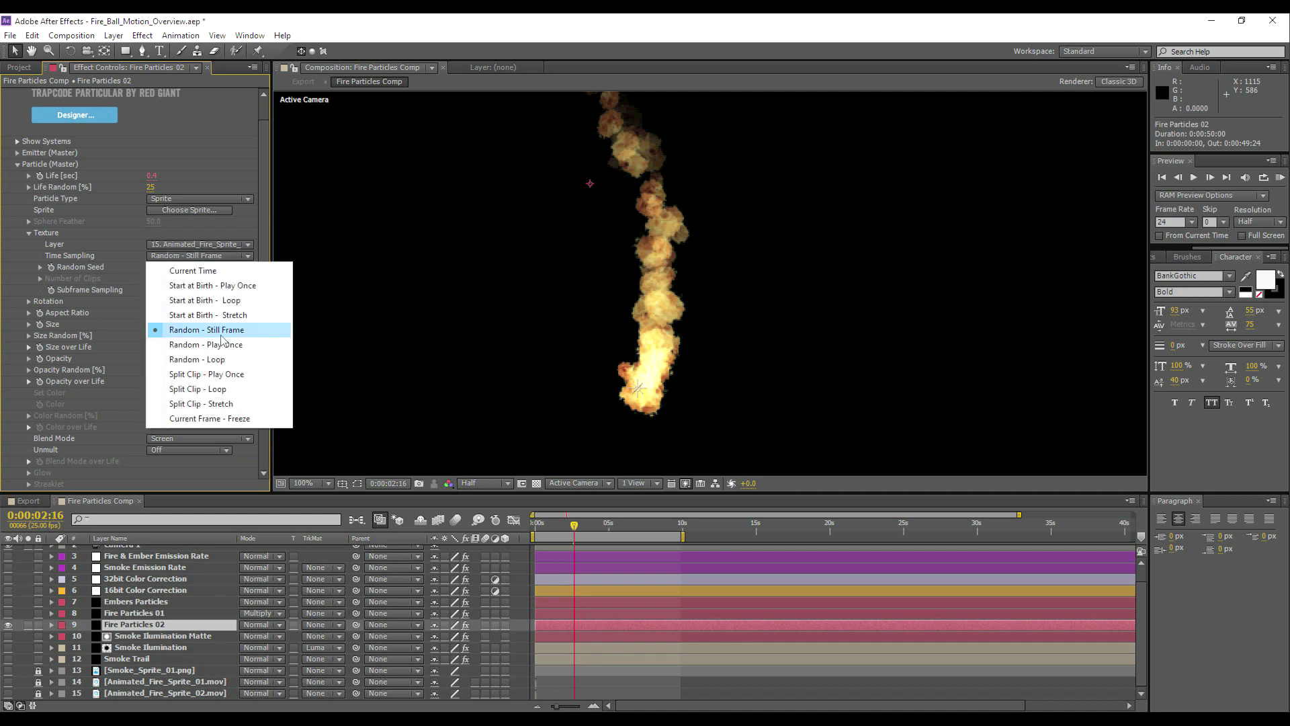
click(162, 257)
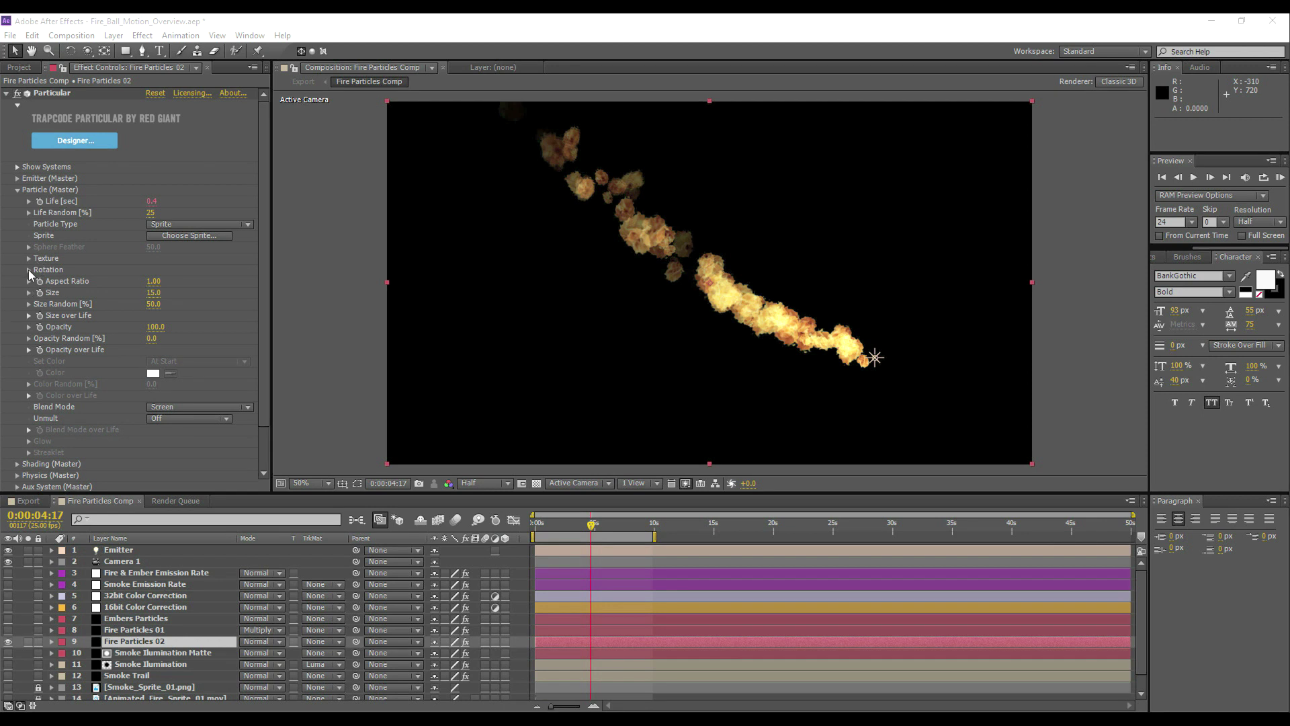
Expand Rotation and test Random Rotation at 0, then undo back to 100
click(29, 269)
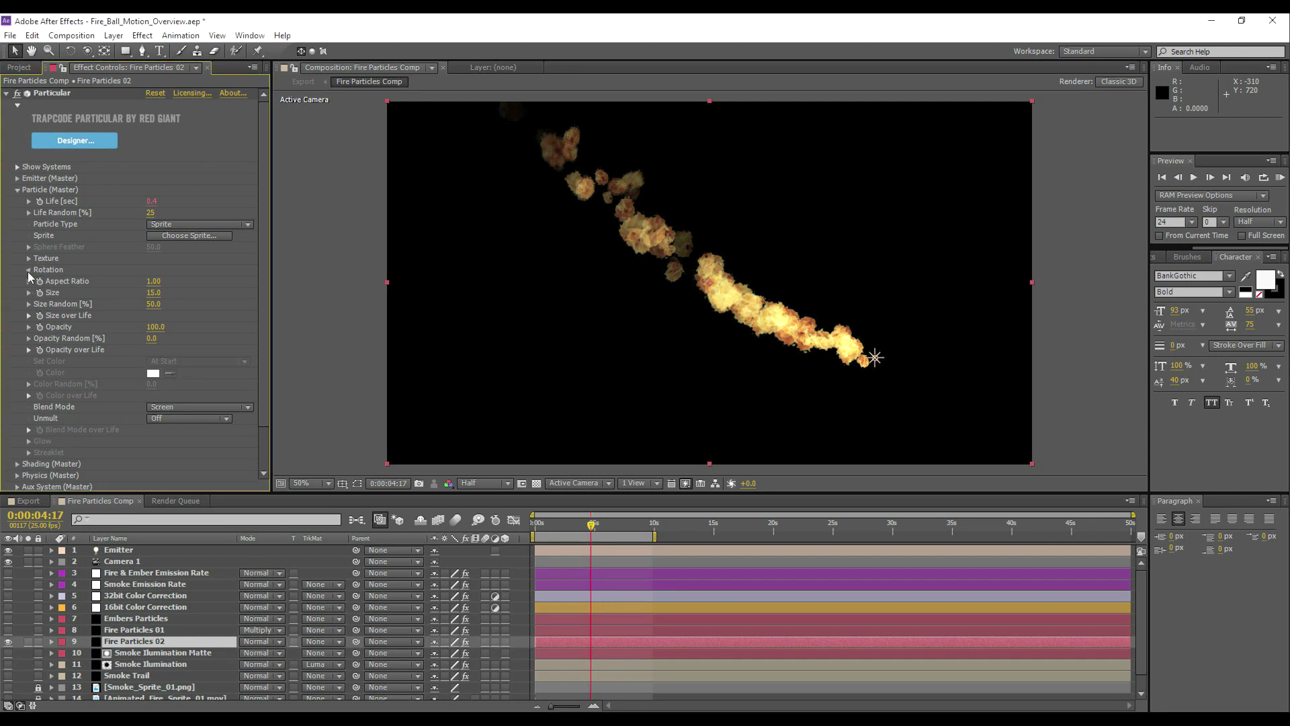
click(159, 327)
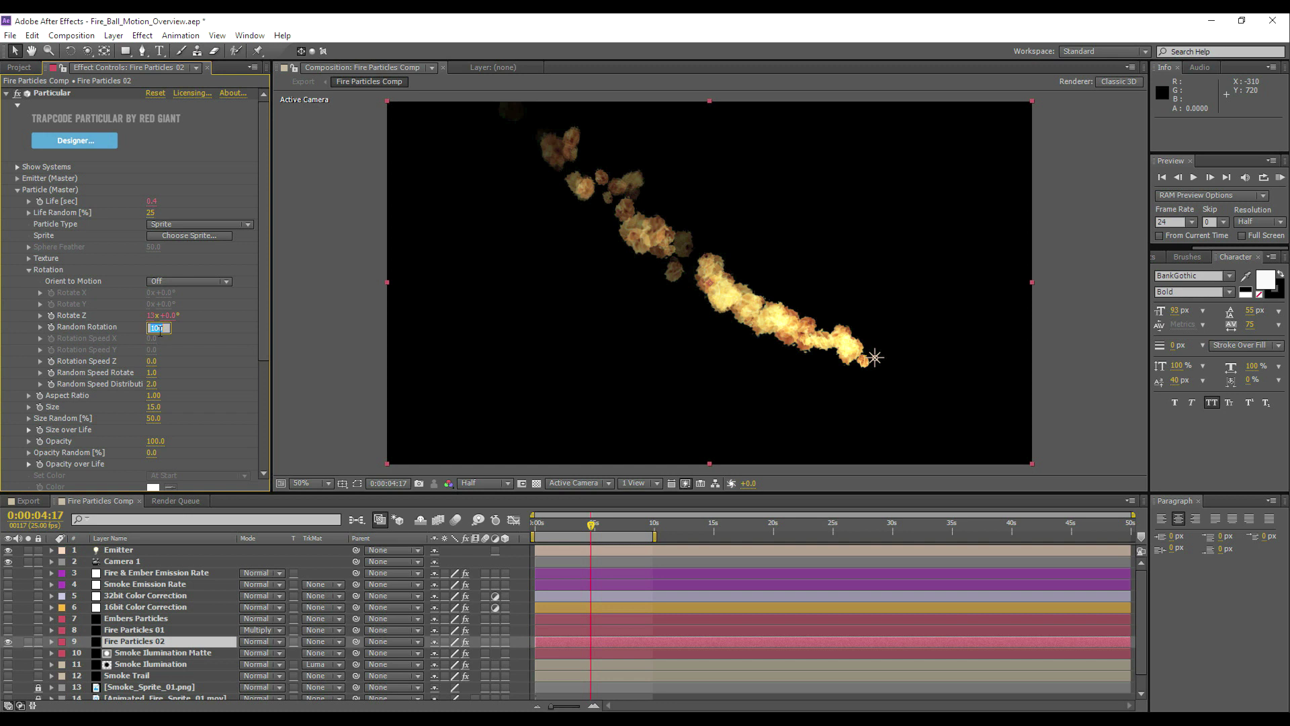
text(0)
key(Return)
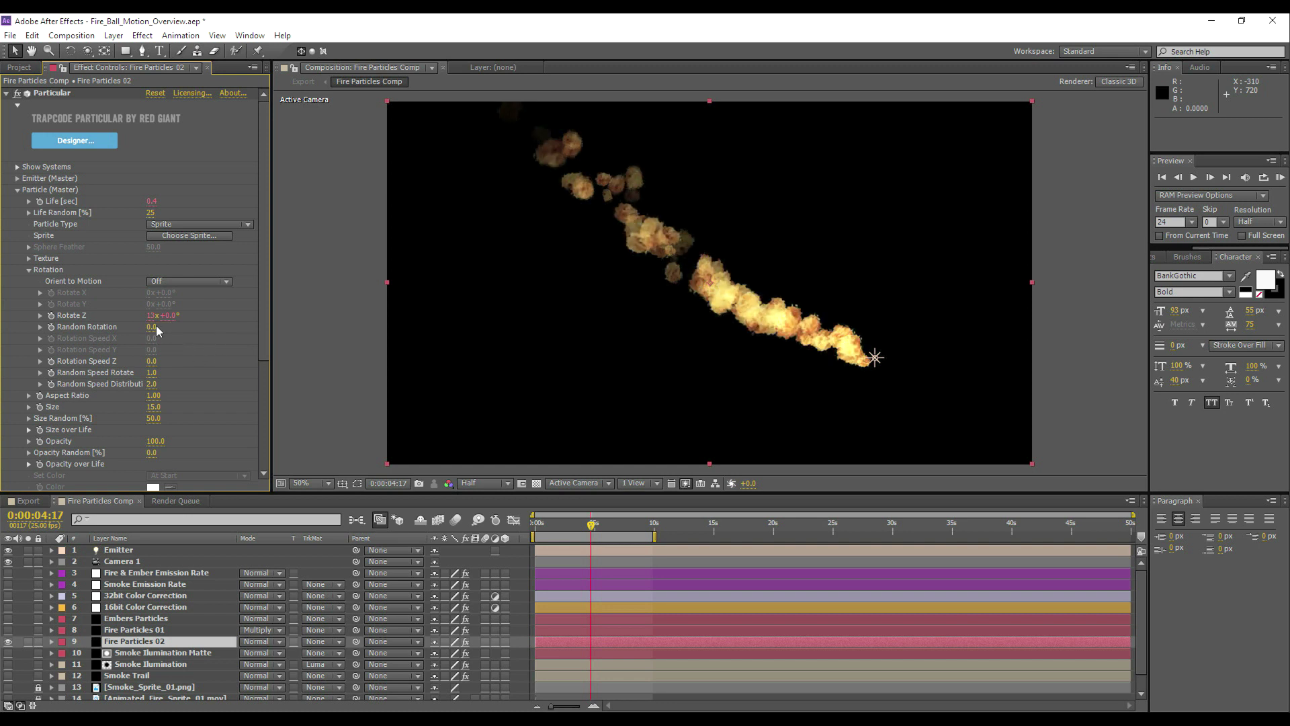
key(slash)
key(ctrl+z)
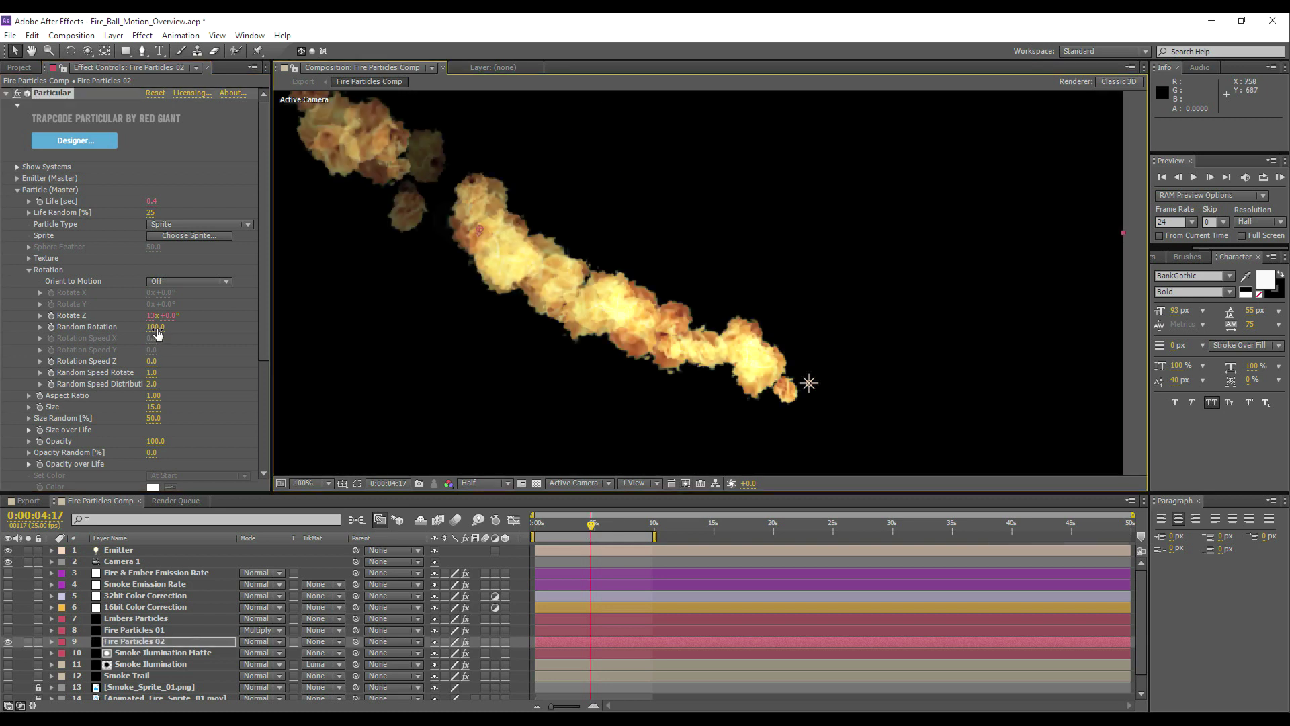
key(ctrl+z)
key(ctrl+z)
Redo the earlier Life and rotation changes and set Random Speed Rotate to 0
click(193, 369)
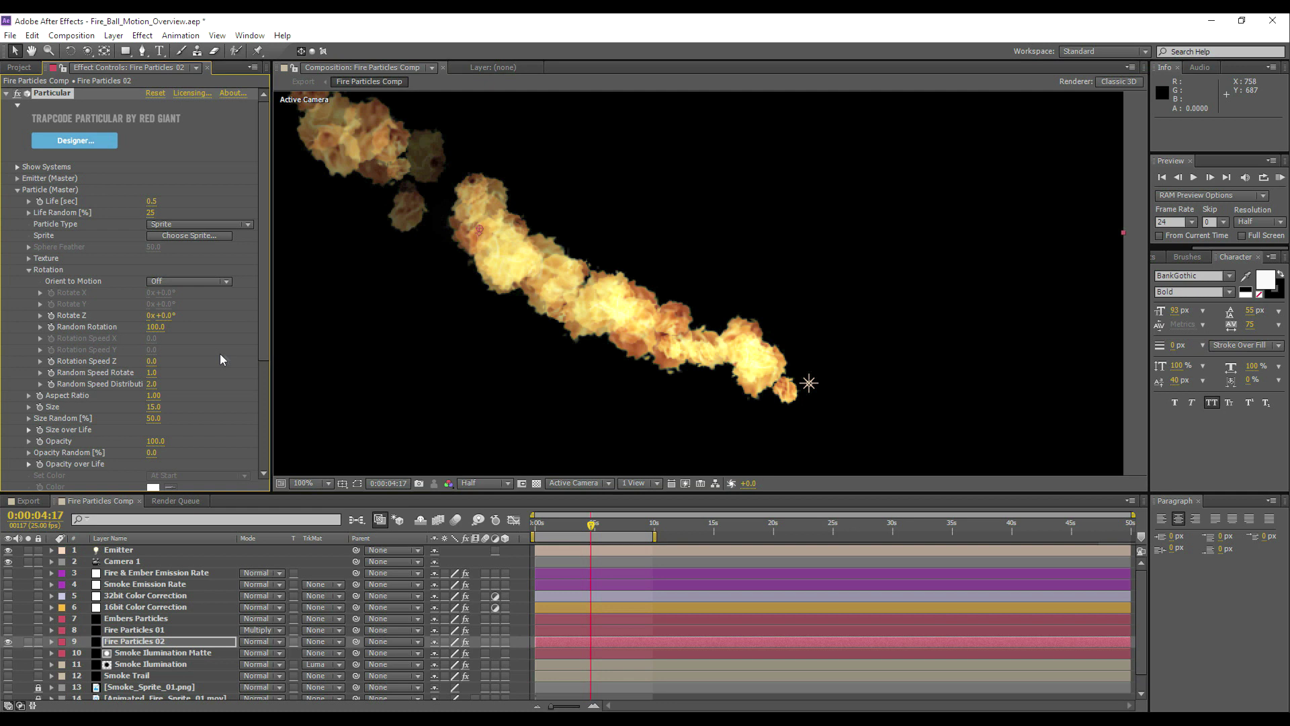
key(ctrl+shift+z)
key(ctrl+shift+z)
click(152, 373)
text(0)
key(Tab)
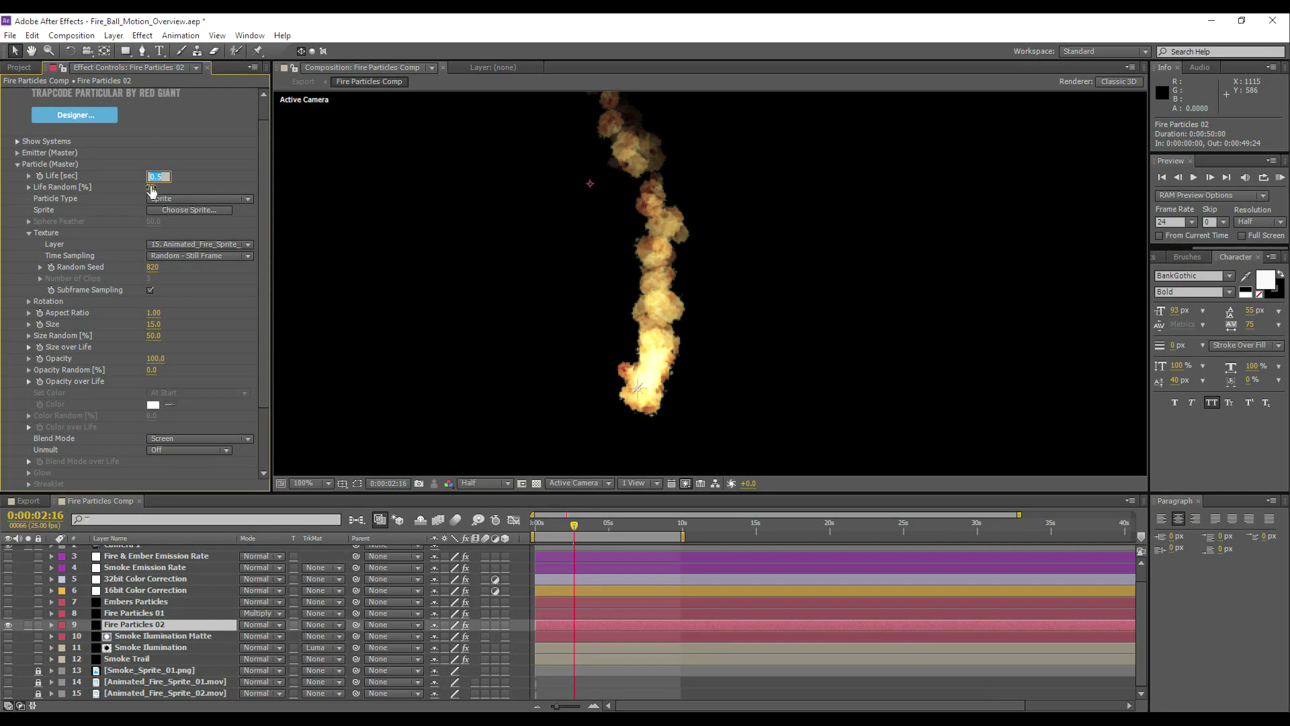
text(0.4)
key(Return)
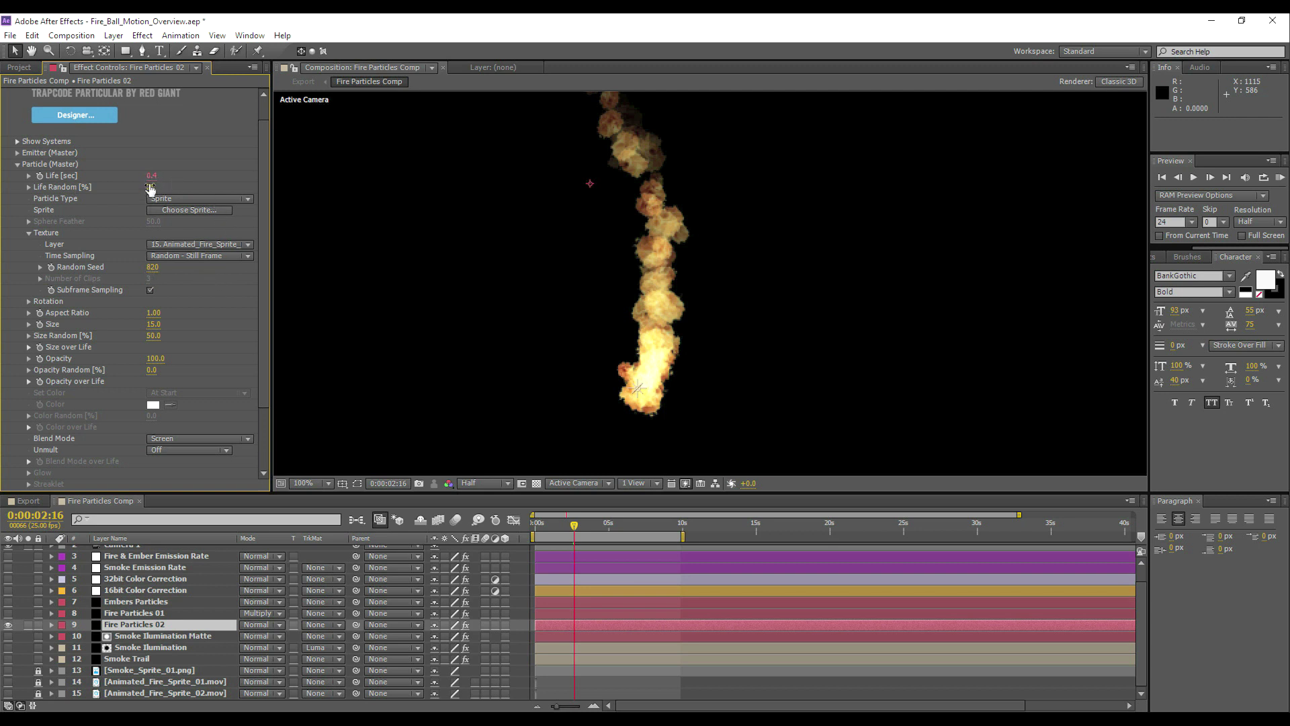
scroll(195, 248, down, 2)
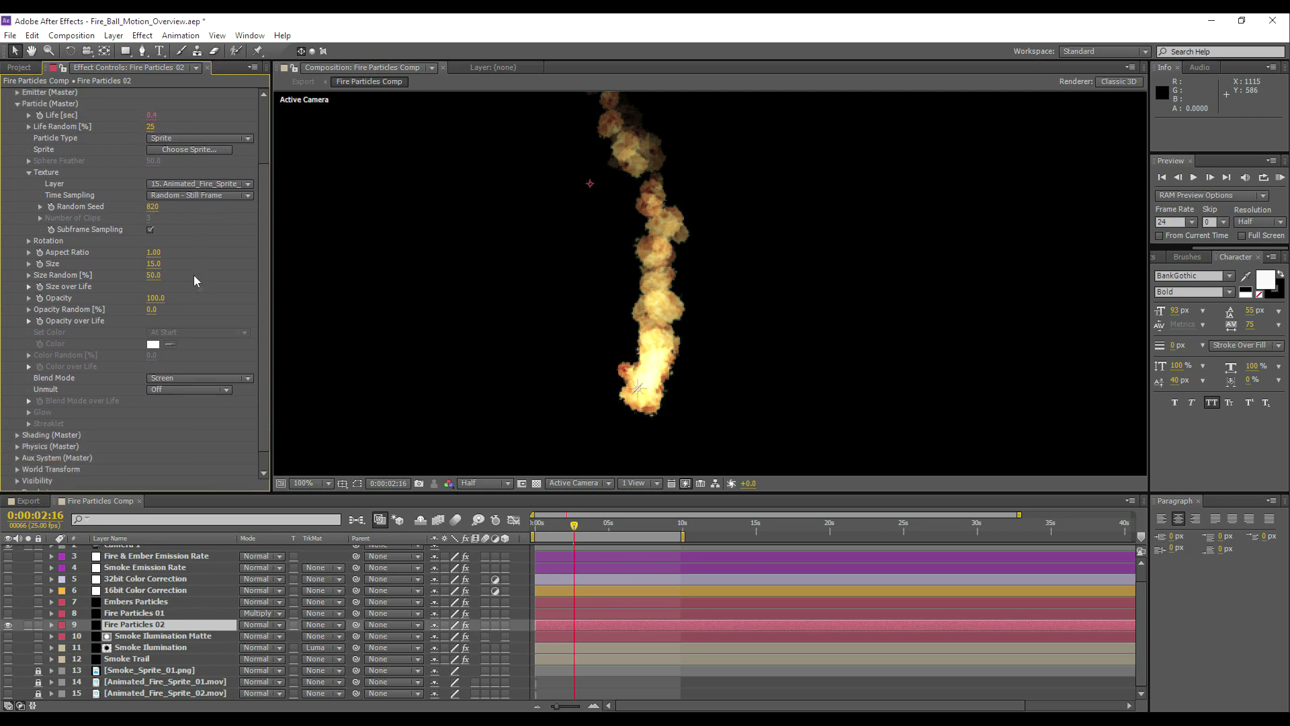
click(152, 264)
key(Return)
click(154, 265)
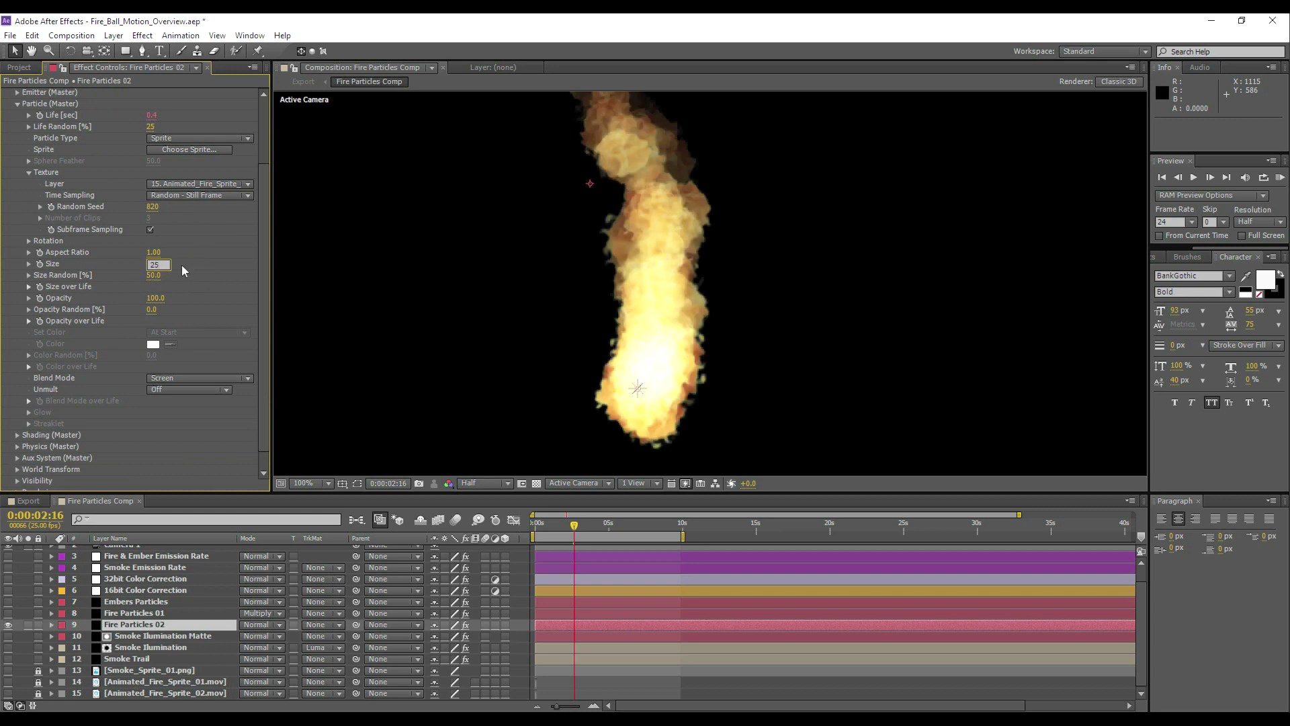
key(Return)
drag(167, 271, 158, 290)
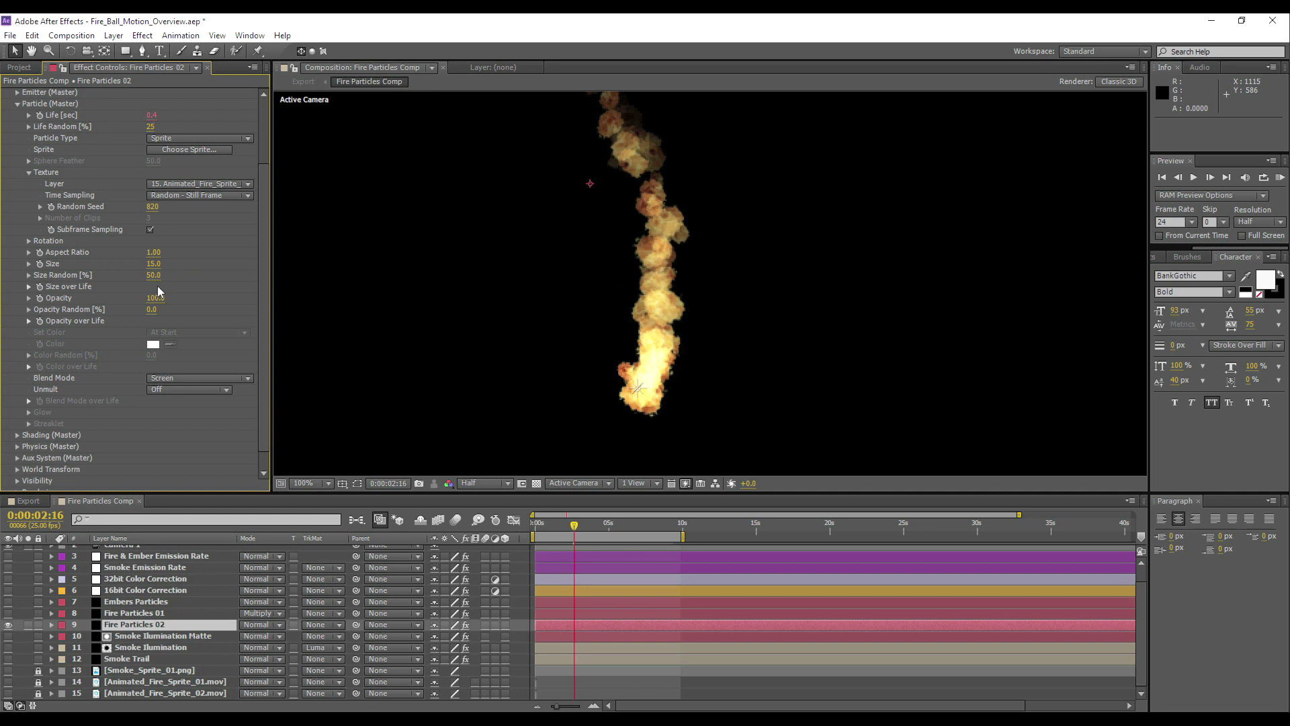
click(28, 287)
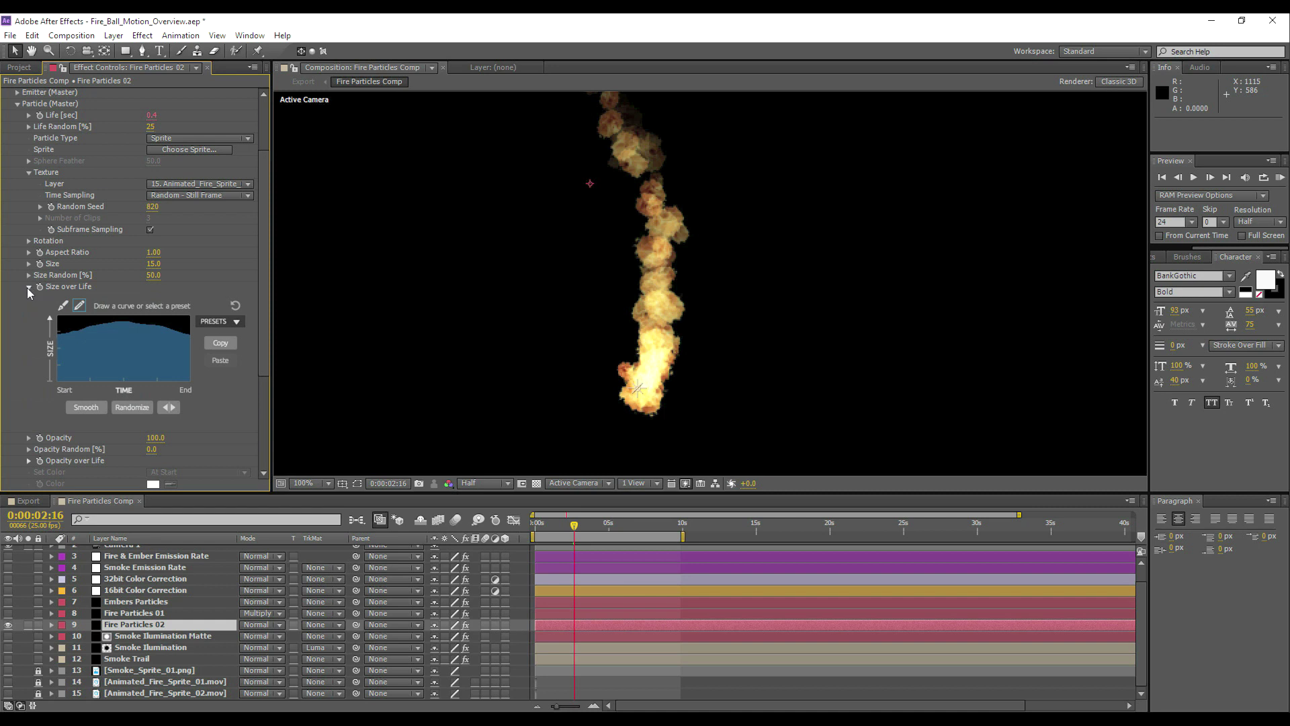
click(28, 287)
click(29, 320)
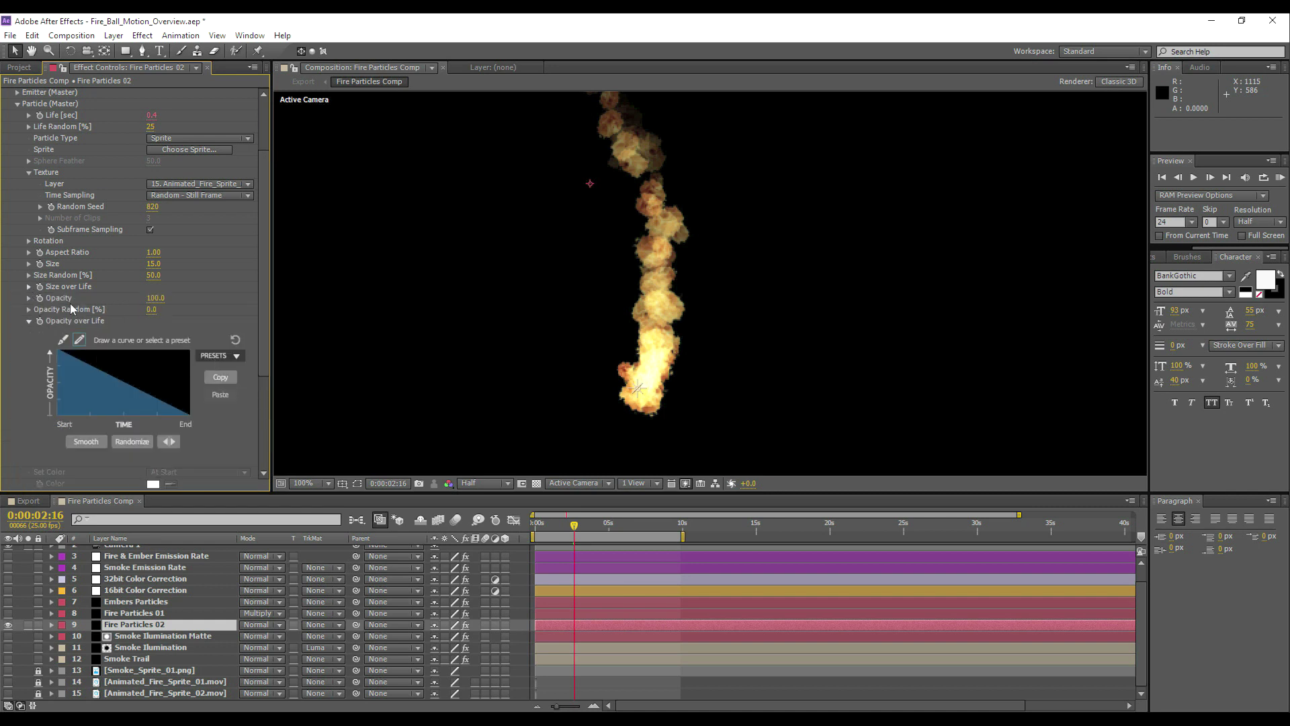
click(29, 320)
scroll(229, 332, down, 2)
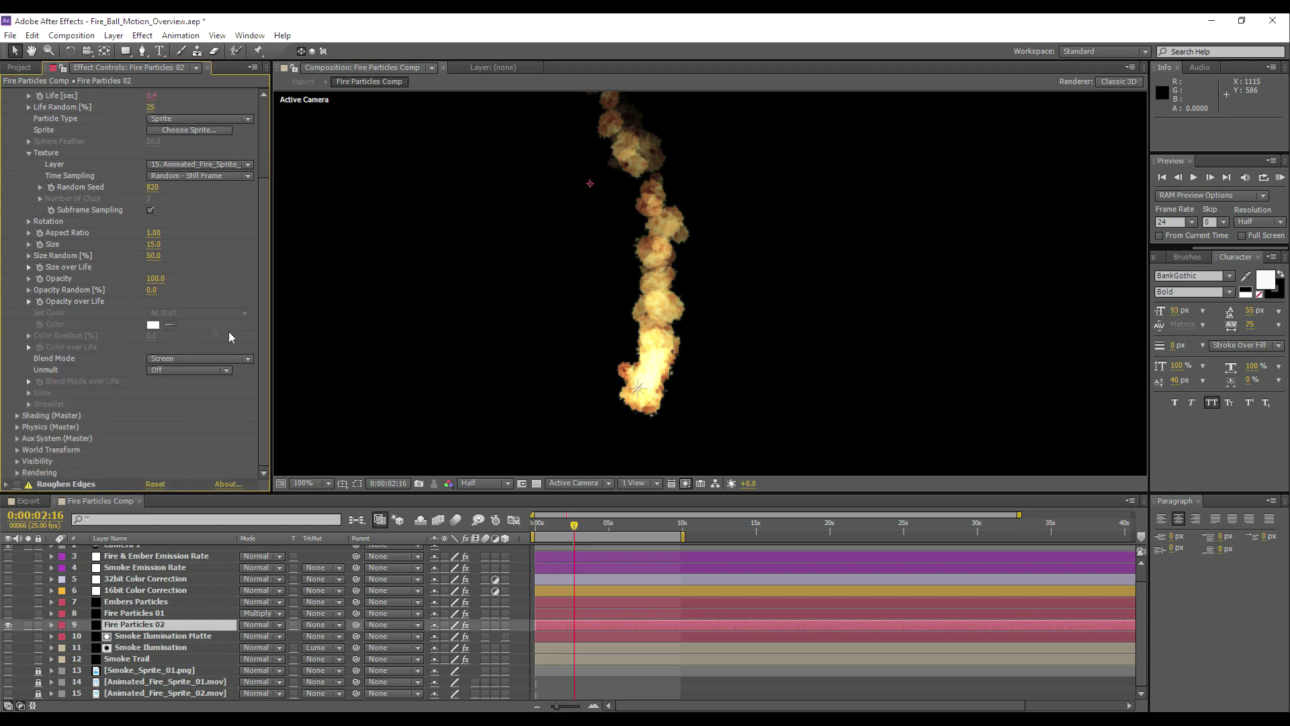
click(167, 363)
click(177, 372)
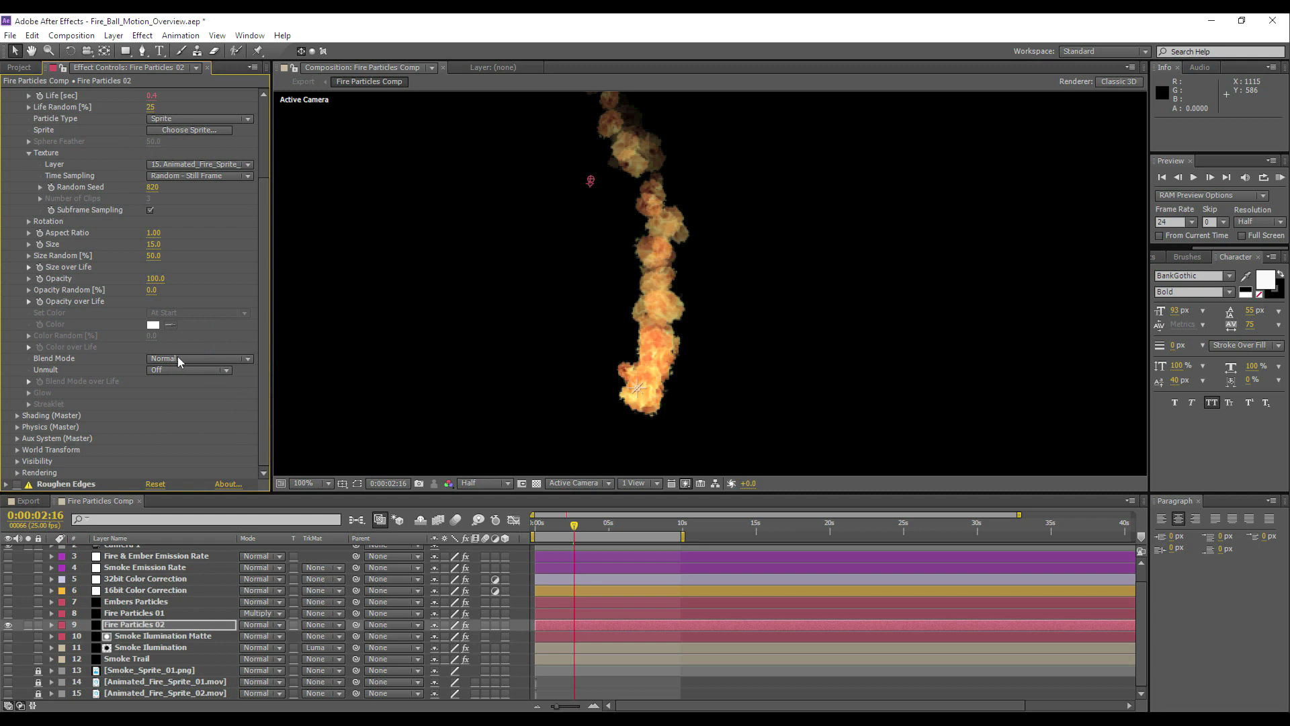
click(176, 359)
click(183, 420)
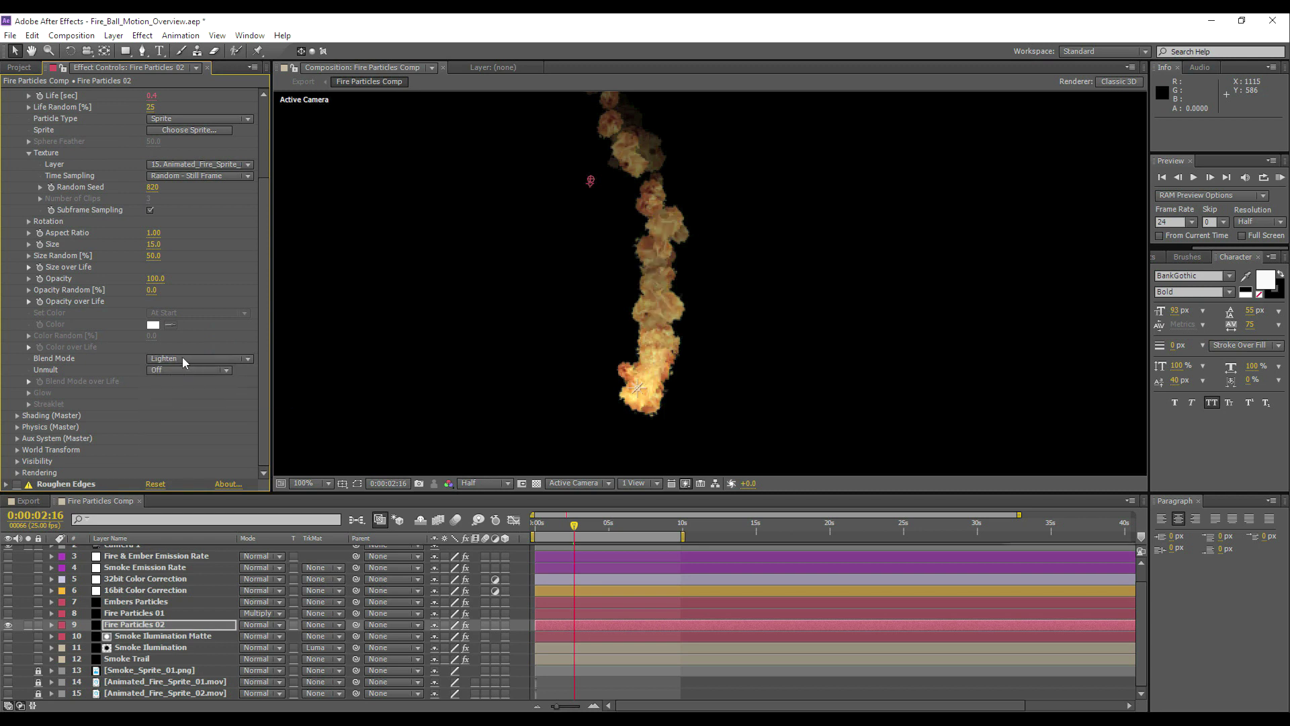
click(183, 359)
click(192, 403)
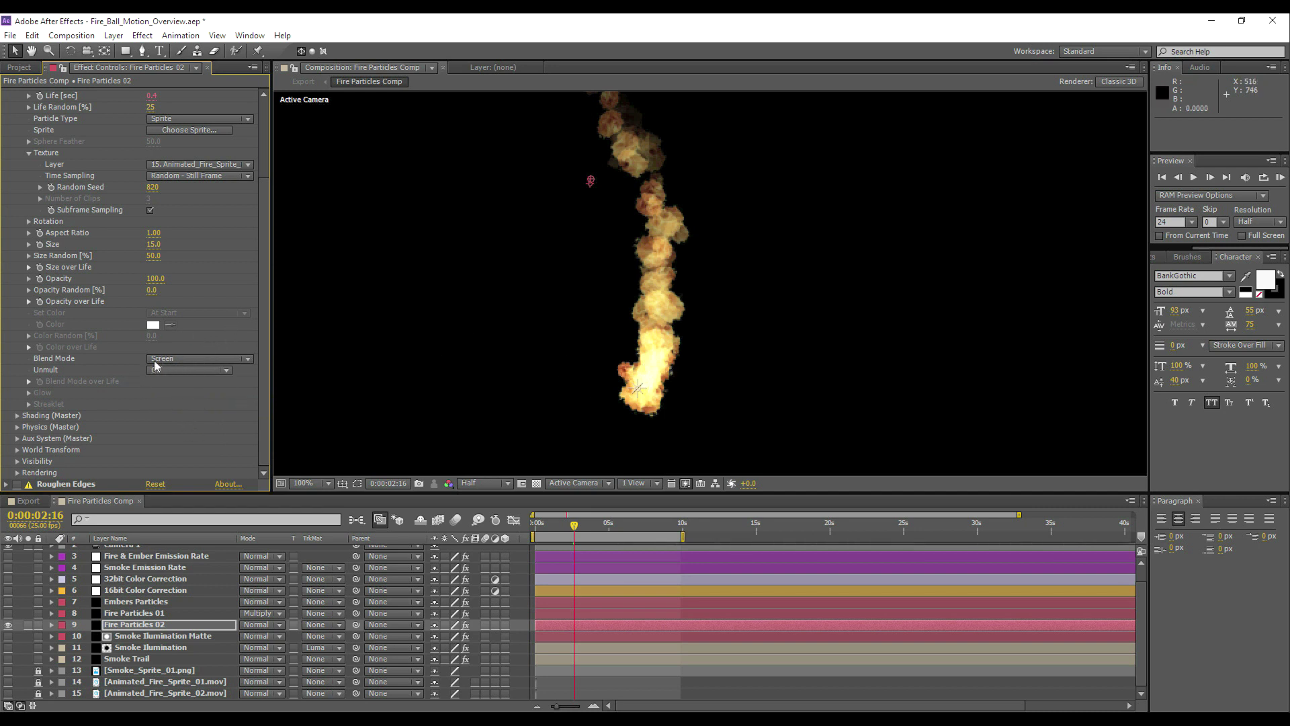
Collapse the Particular settings and expand Physics (Master) and its Air section
scroll(175, 422, up, 10)
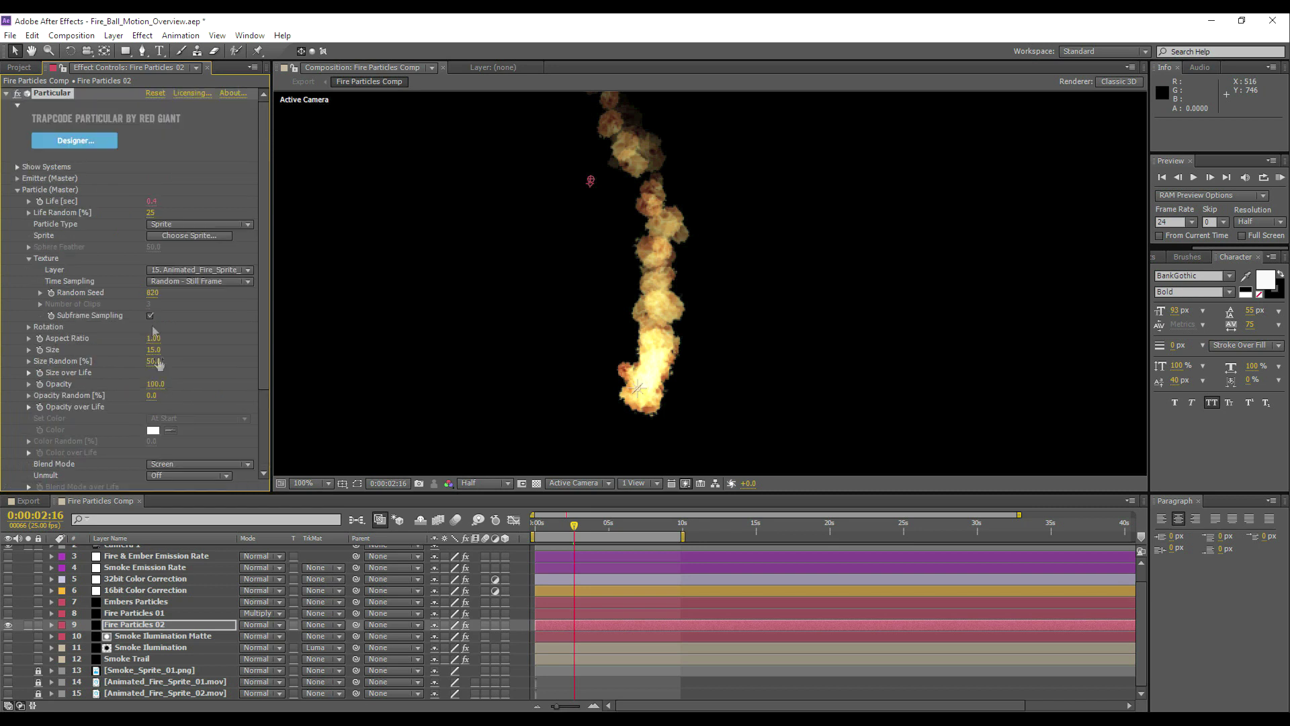
click(6, 94)
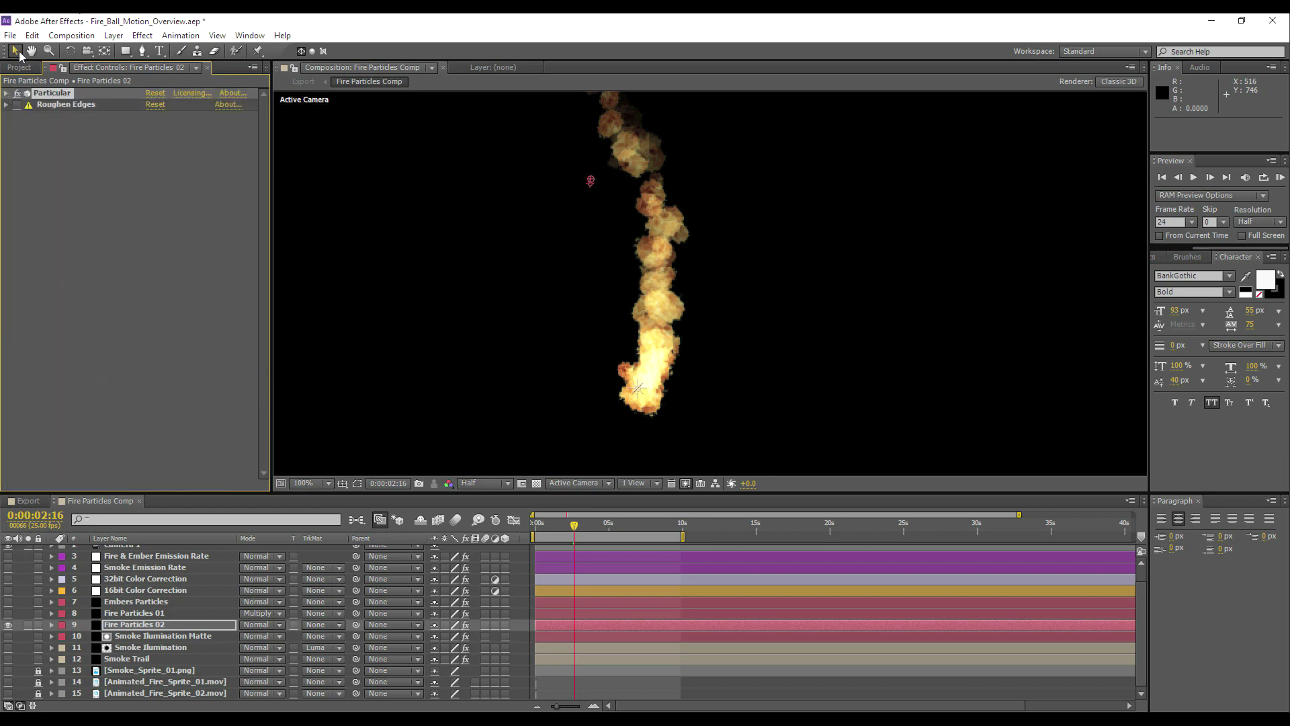
click(19, 67)
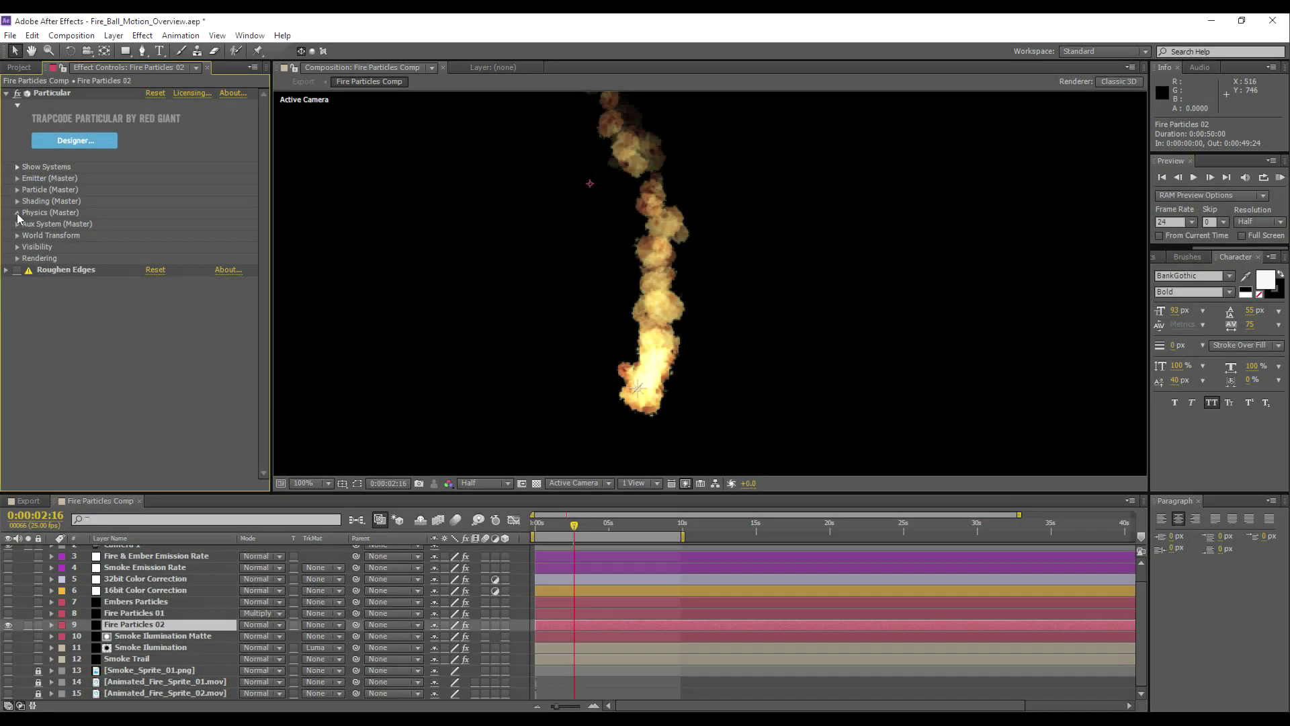
click(17, 212)
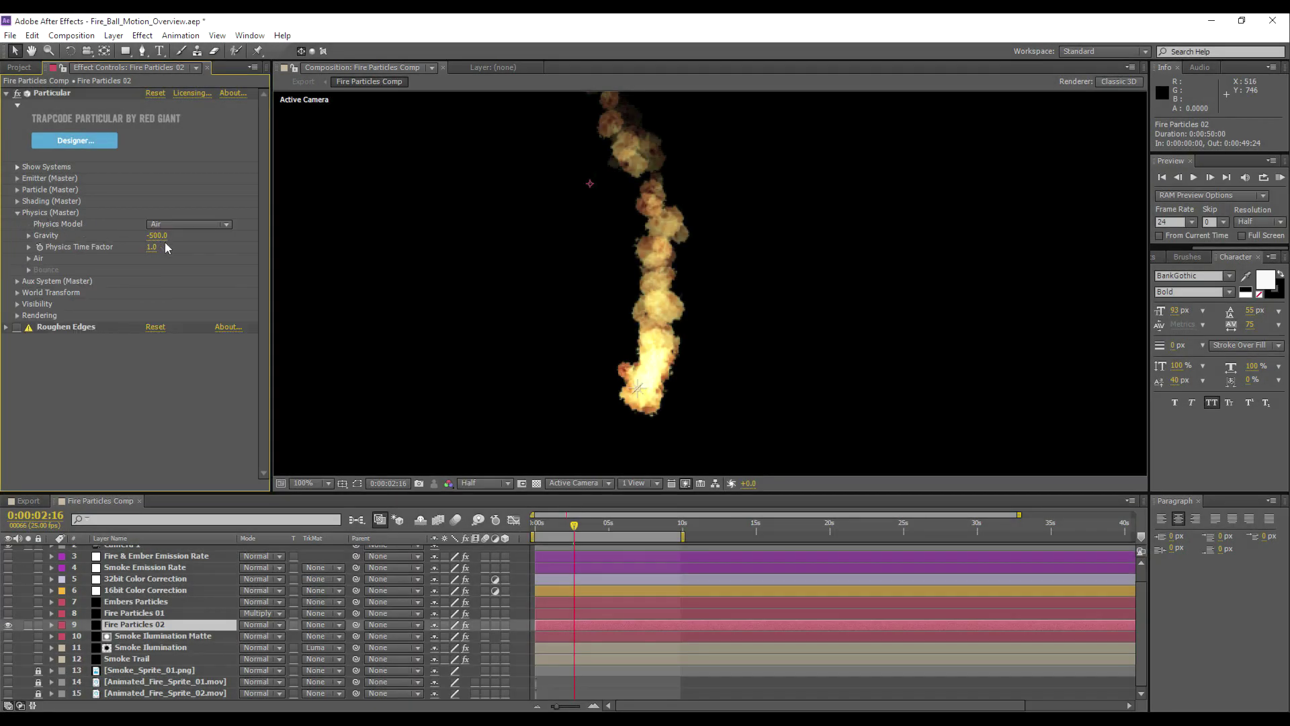
click(29, 258)
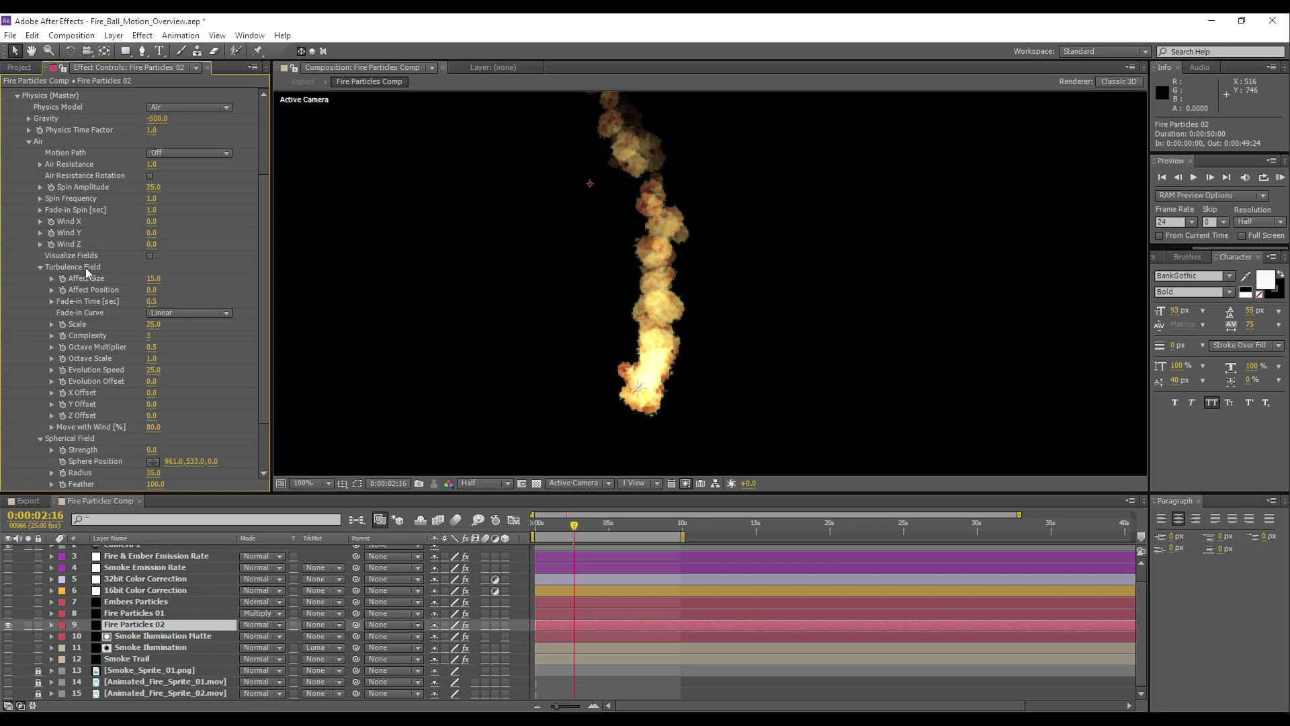
Try Turbulence Affect Position at 50 and 25, return it to 0, and collapse Physics
click(158, 292)
text(50)
key(Return)
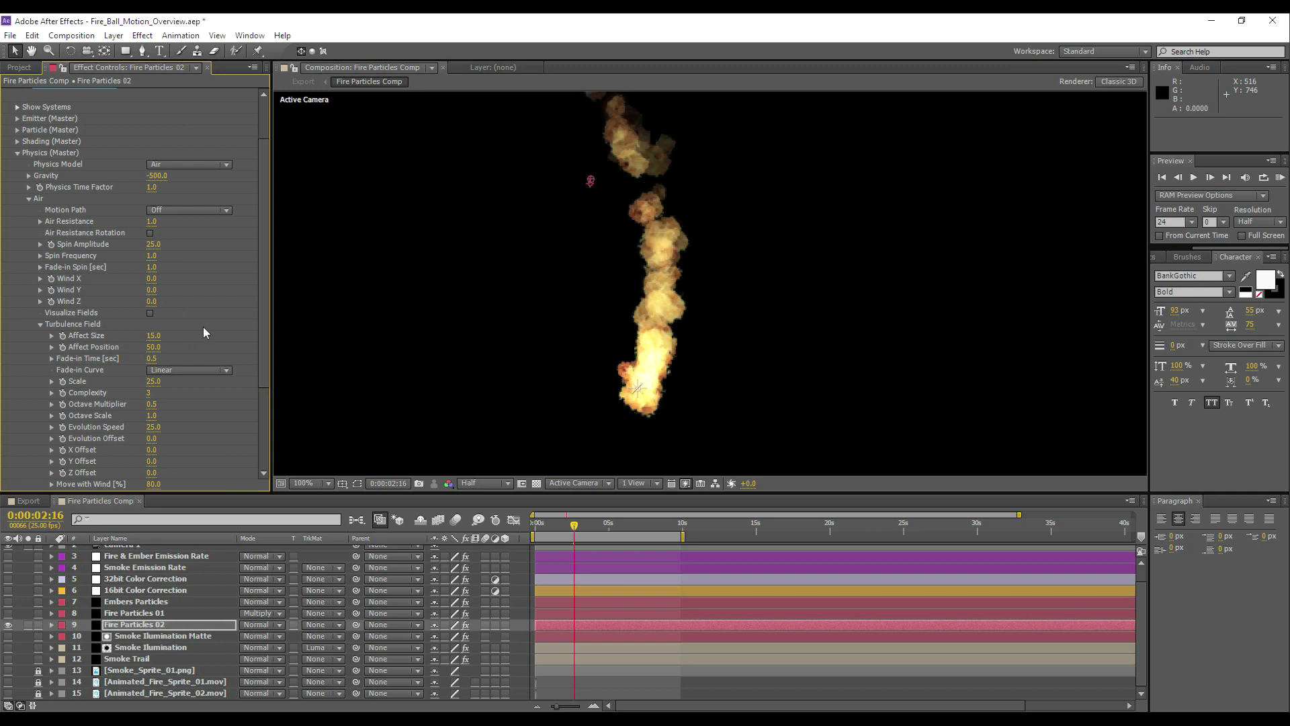
click(154, 347)
text(25)
key(Return)
click(153, 347)
text(0)
key(Return)
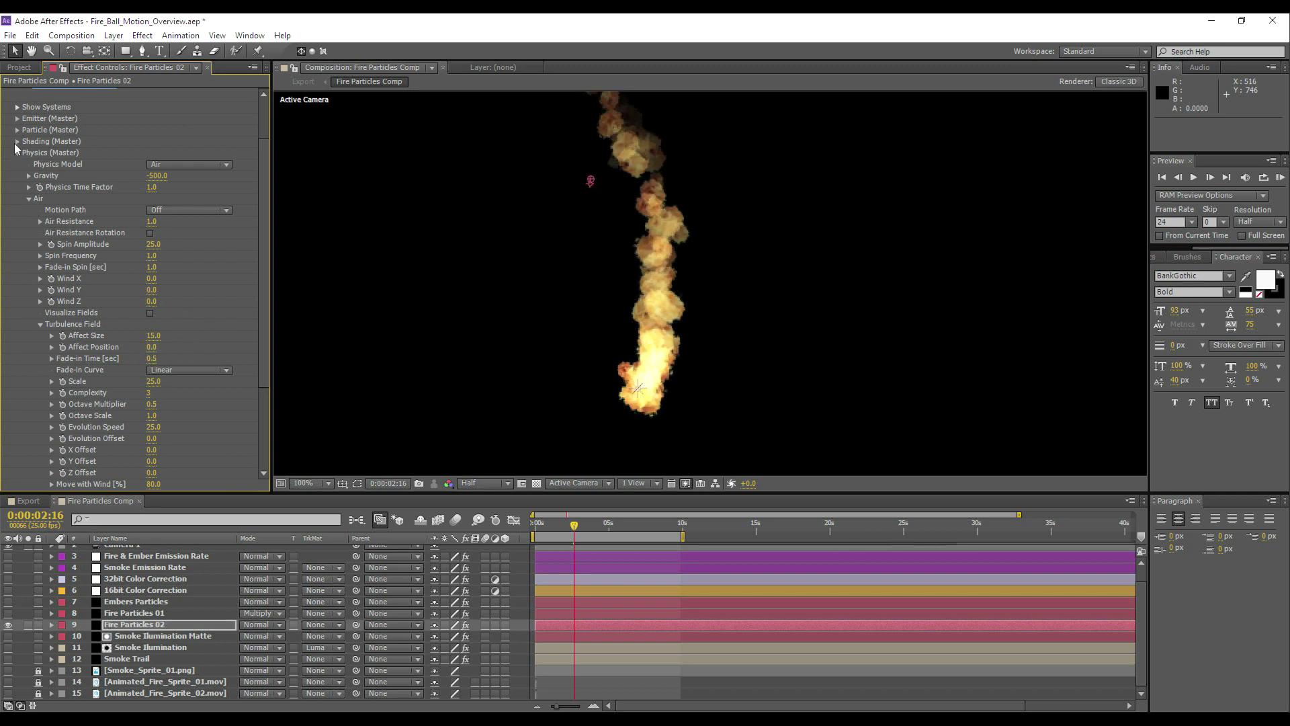
click(38, 323)
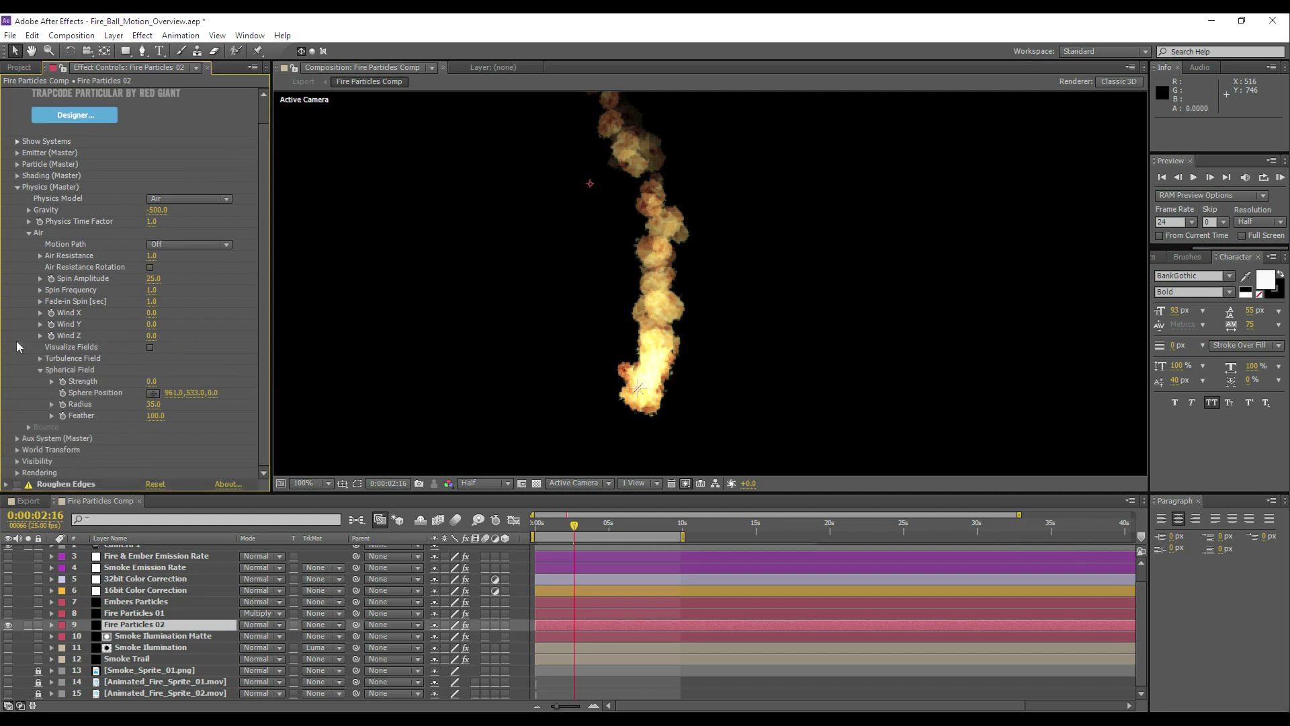
click(18, 212)
click(18, 259)
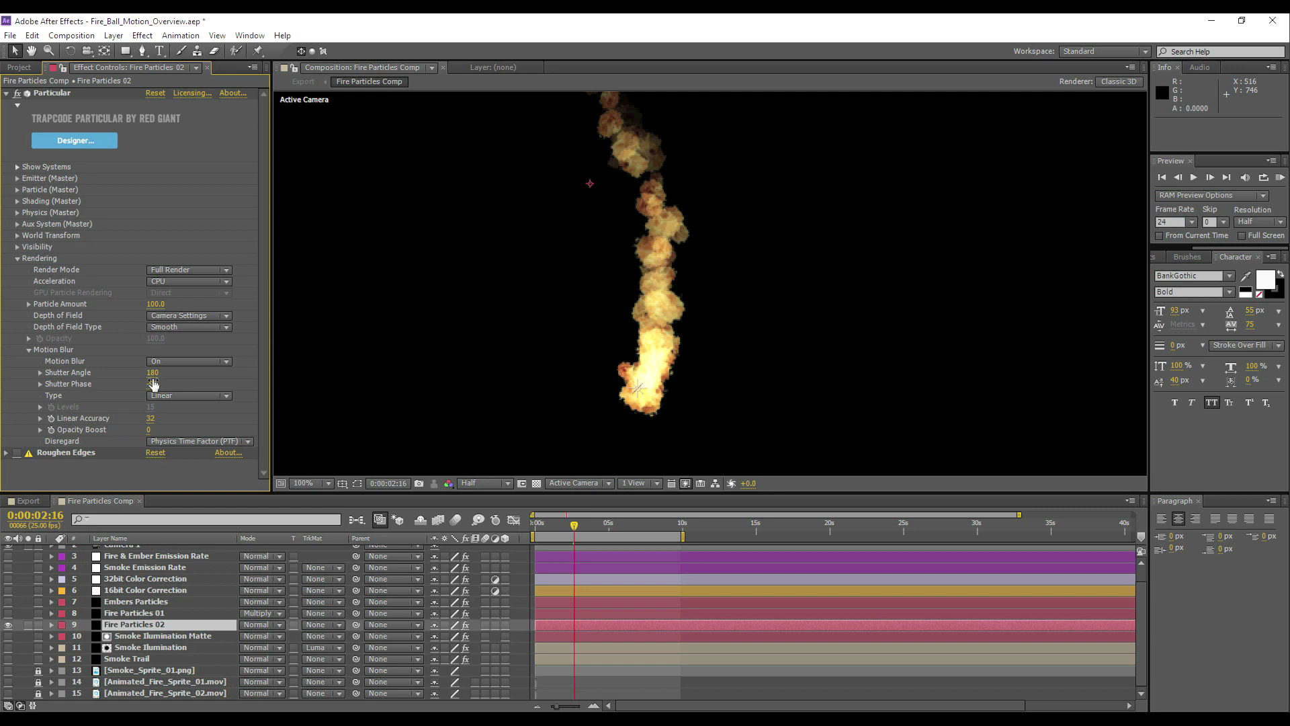
click(188, 395)
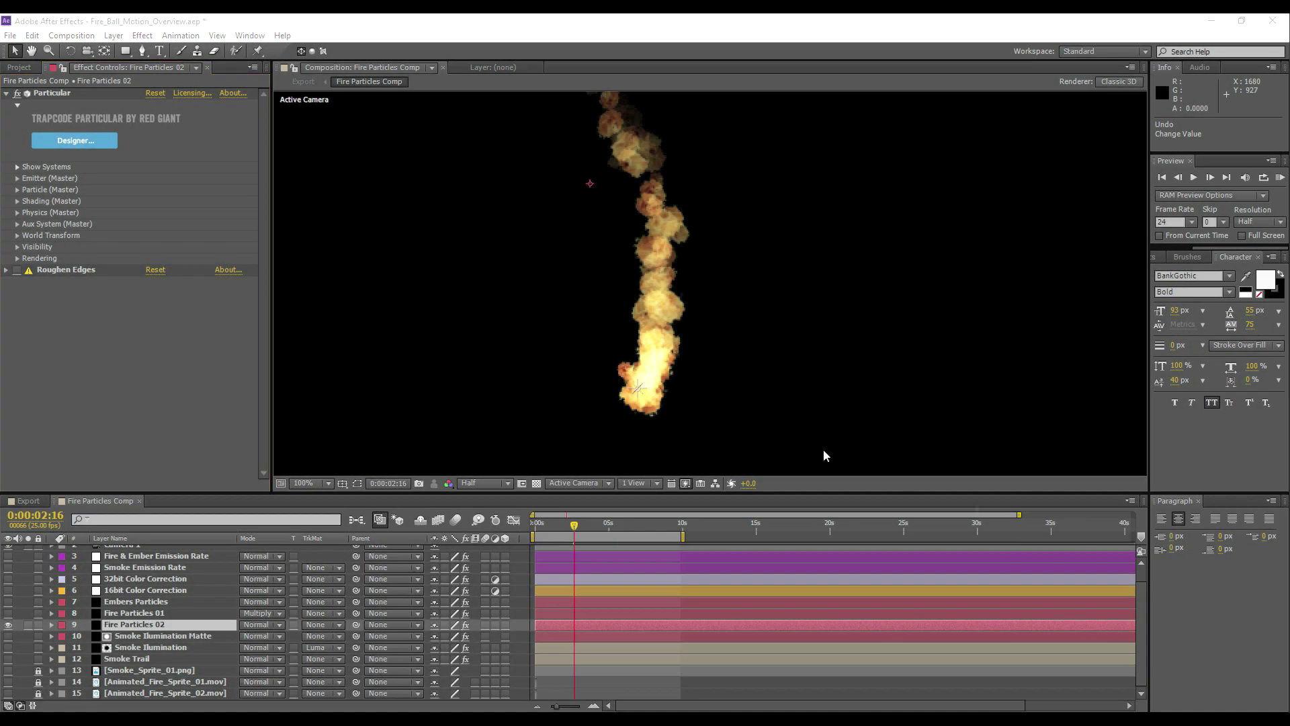
Zoom the viewer to 200%, set Full resolution, and pan over the fire at 400% and 200%
scroll(658, 227, up, 1)
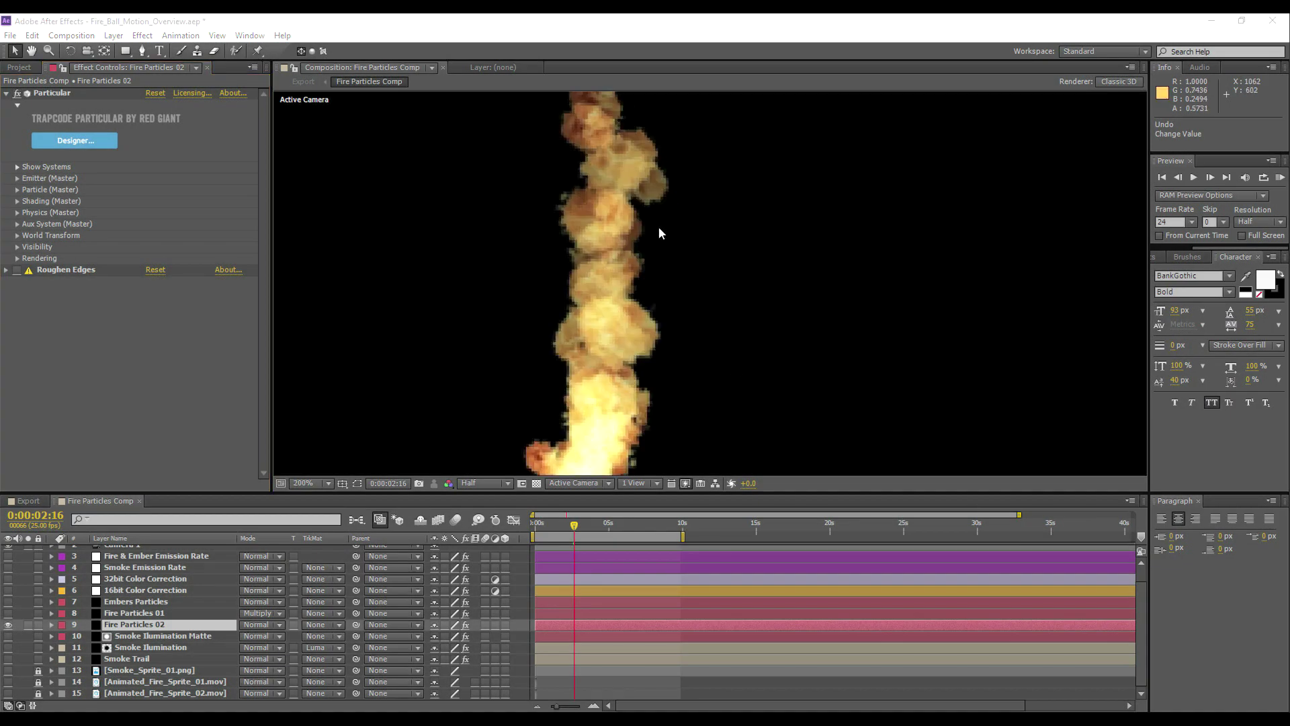
click(494, 483)
click(488, 519)
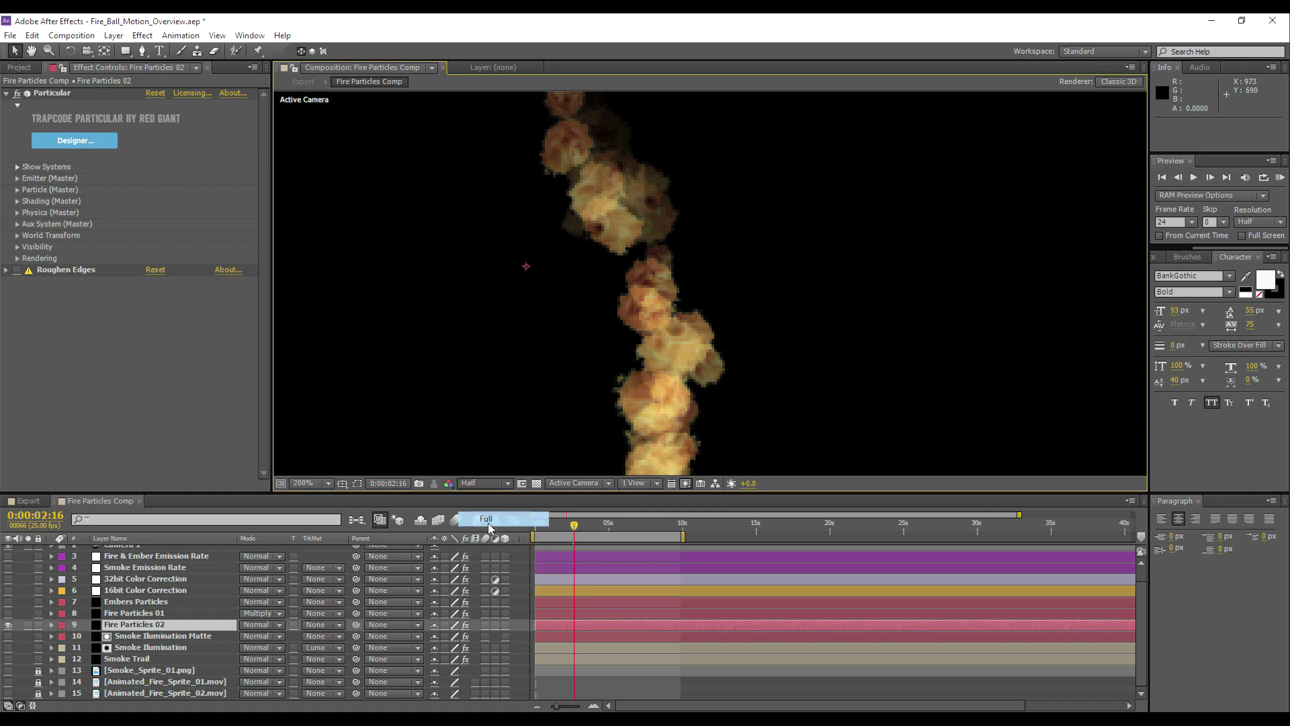
drag(690, 228, 731, 255)
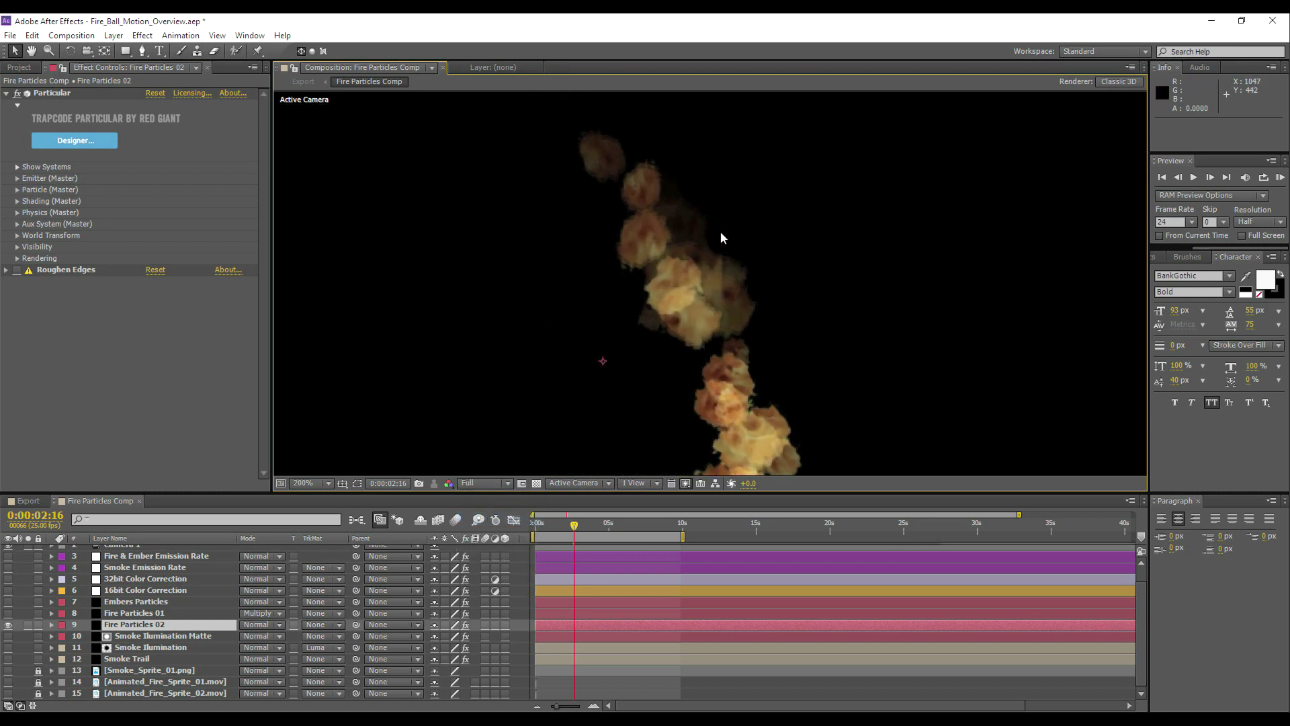
key(period)
drag(692, 184, 671, 130)
key(comma)
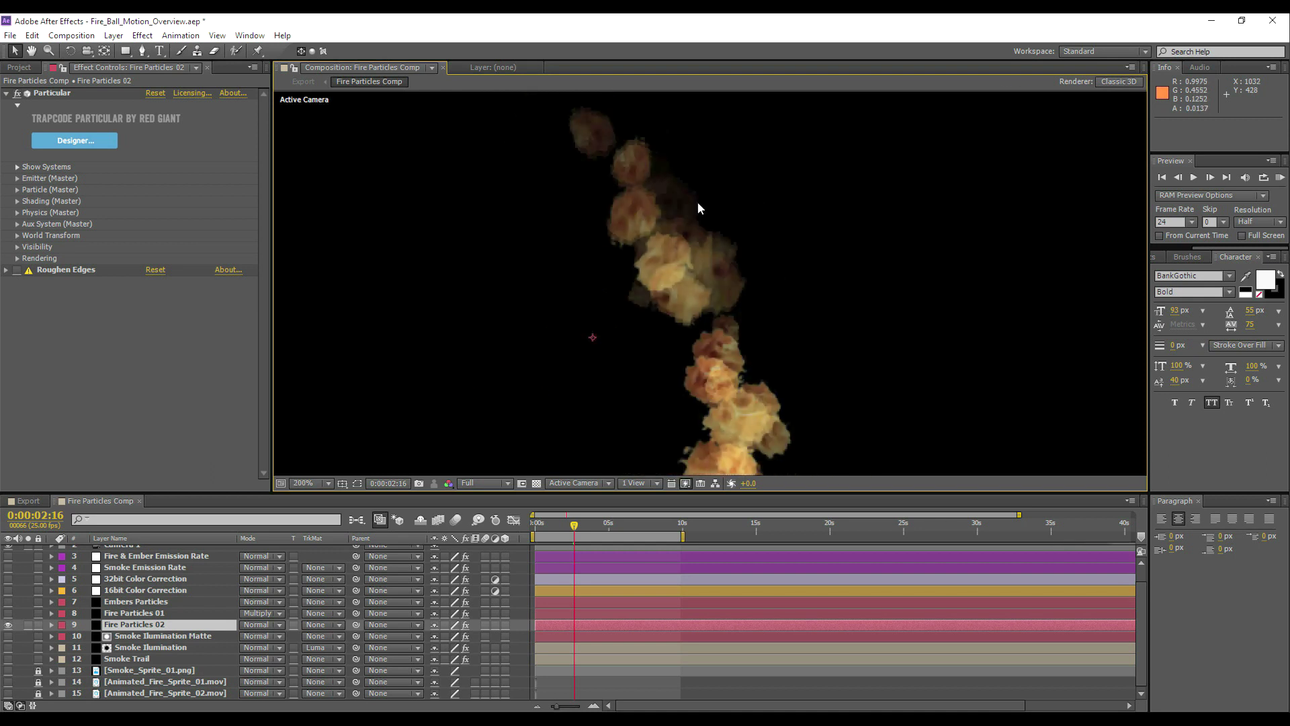
drag(756, 329, 684, 283)
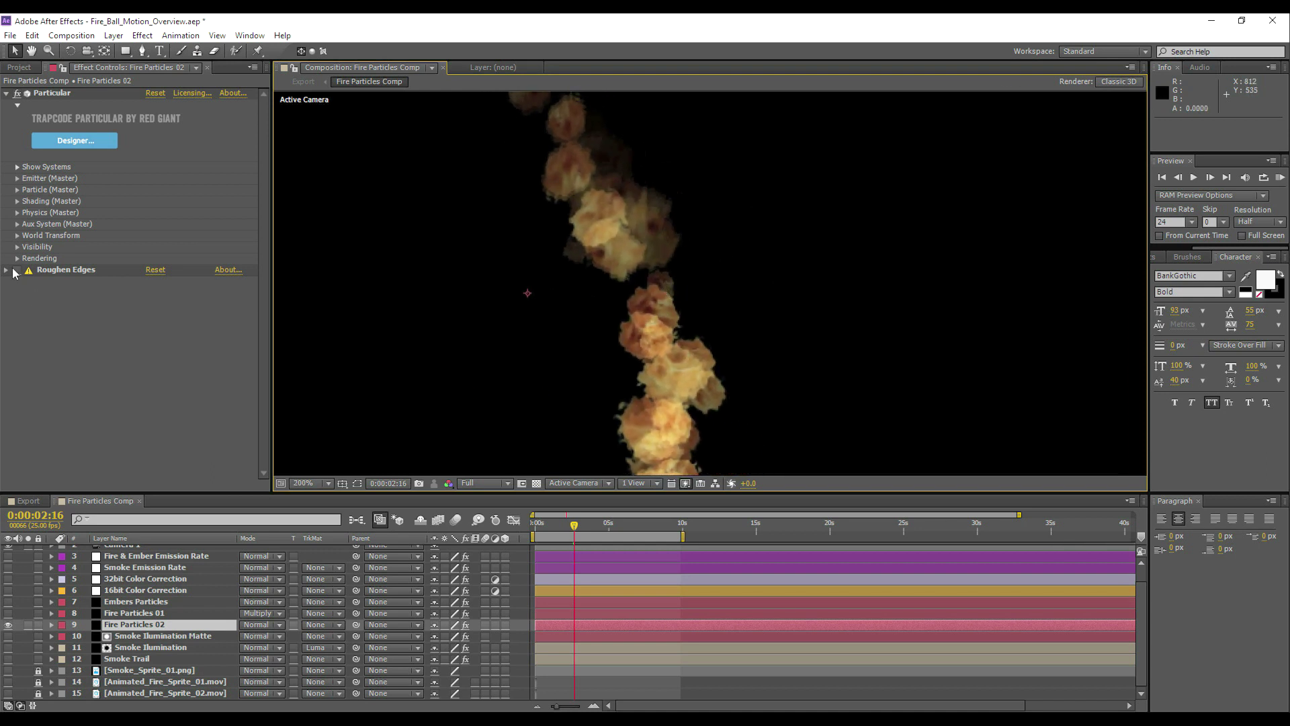
click(53, 272)
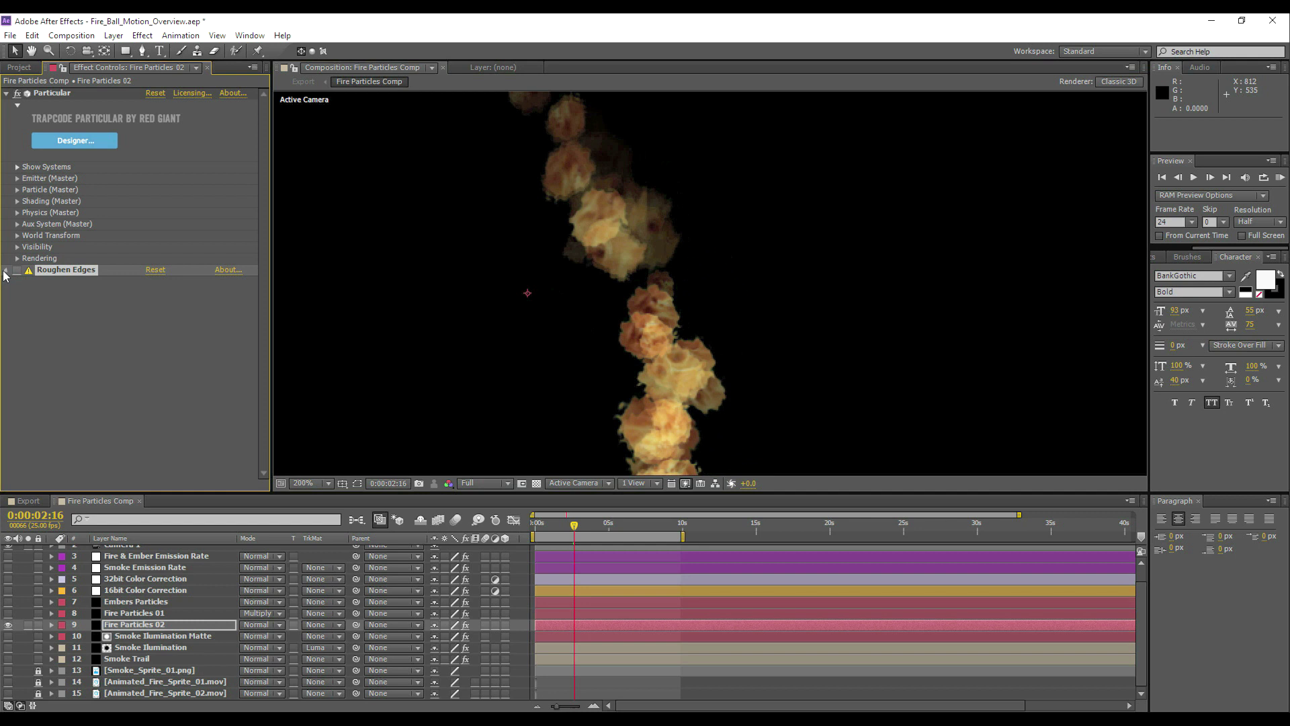
Enable Roughen Edges on Fire Particles 02, undo an Edge Sharpness tweak, and review its time*100 Evolution expression
click(6, 270)
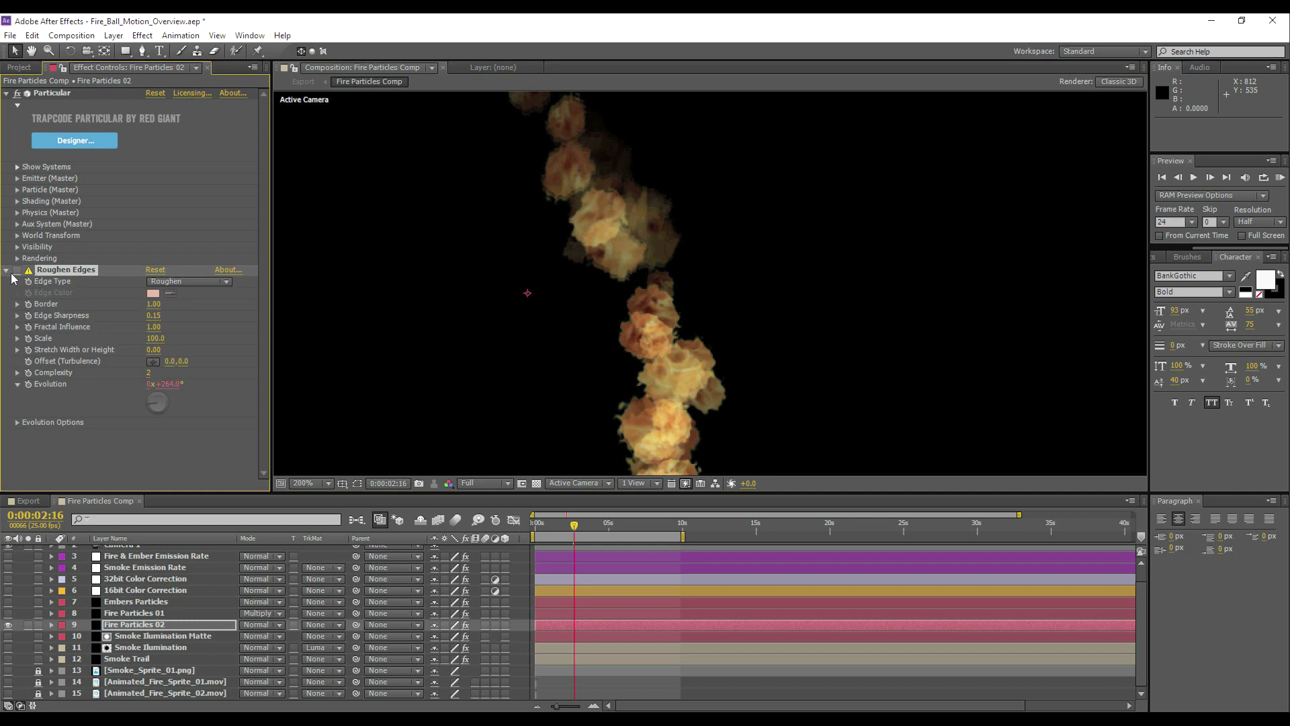
click(18, 271)
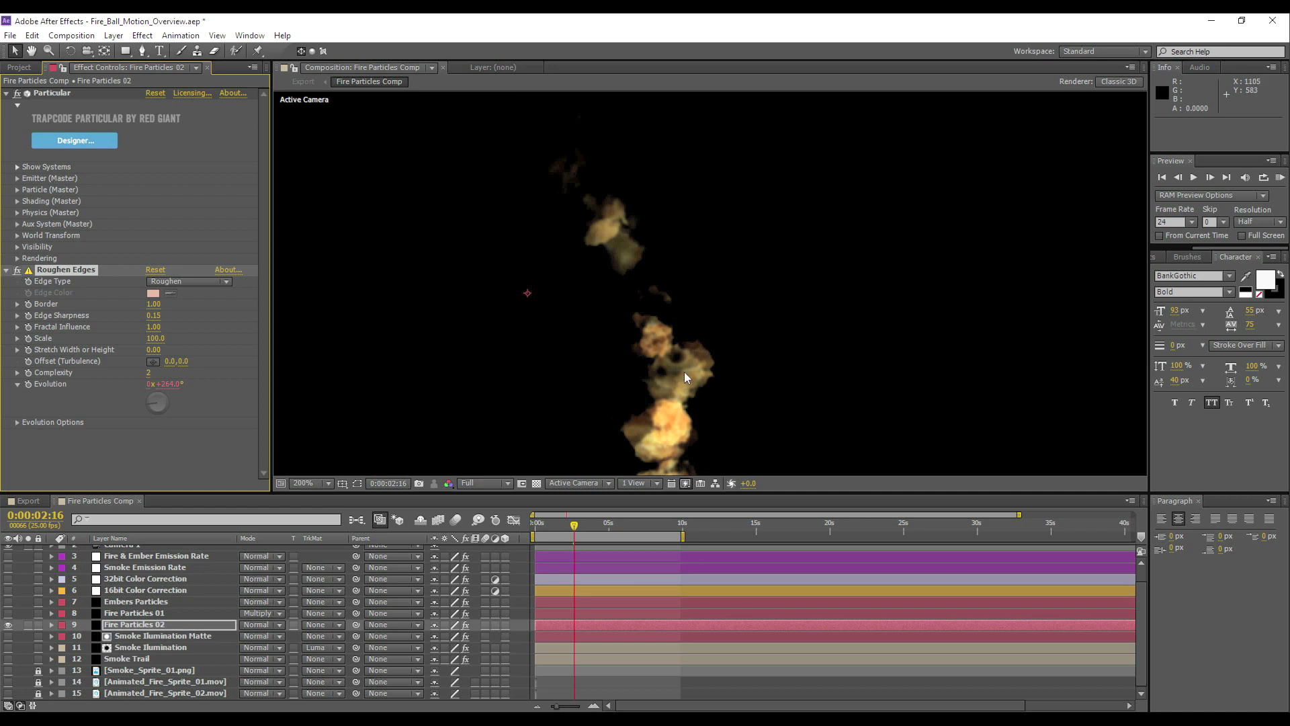
drag(684, 377, 635, 292)
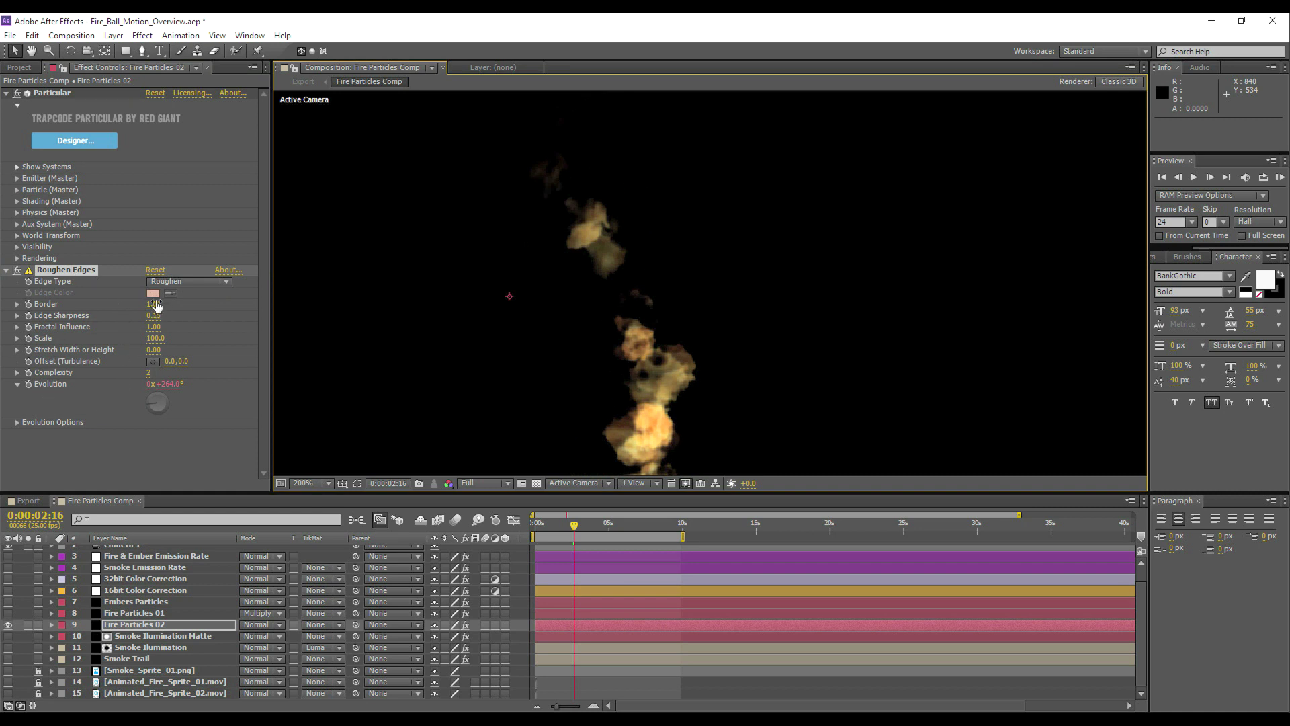
mouse_move(153, 315)
mouse_down()
mouse_move(223, 317)
mouse_move(147, 320)
mouse_up()
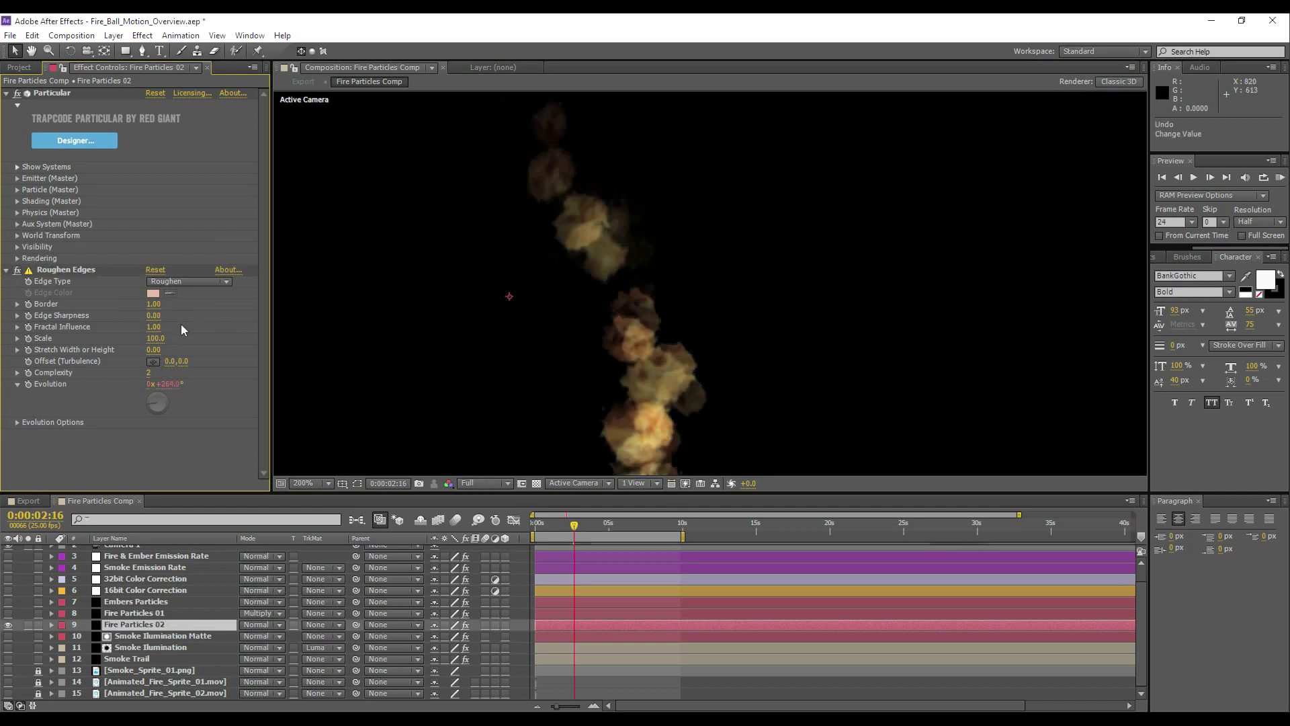
click(180, 324)
key(ctrl+z)
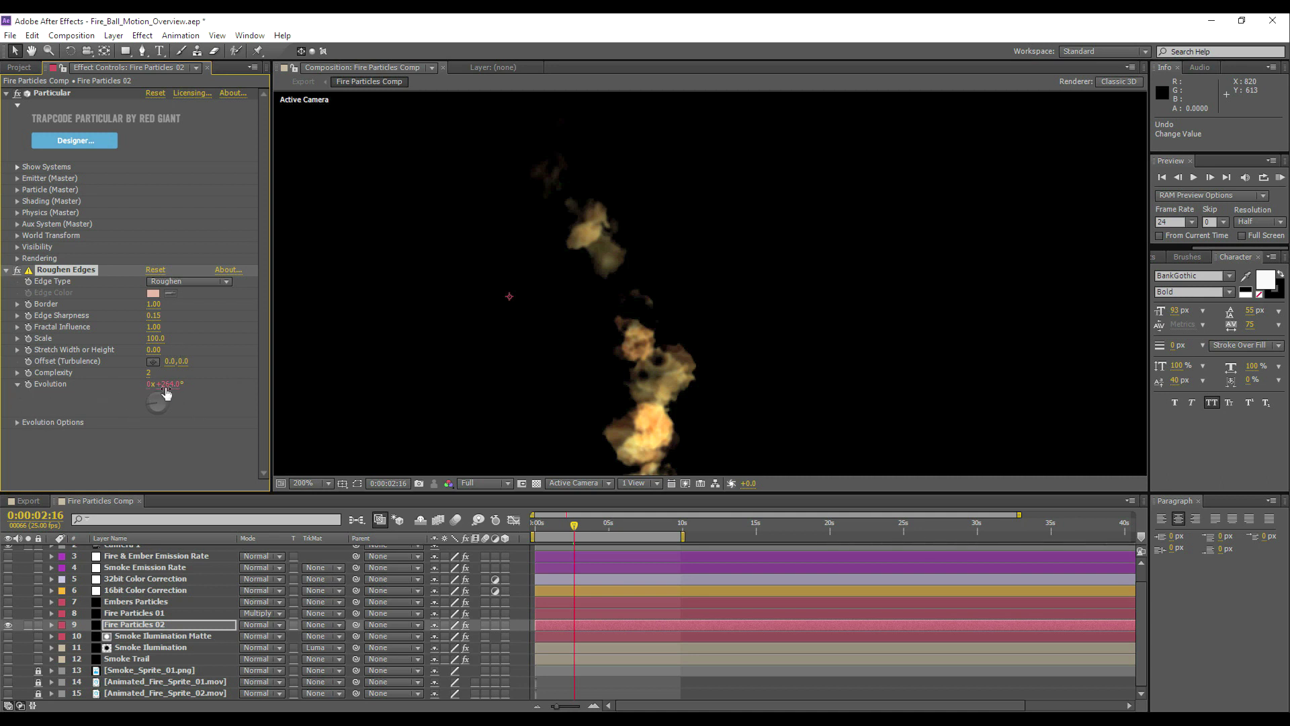
key(e)
key(e)
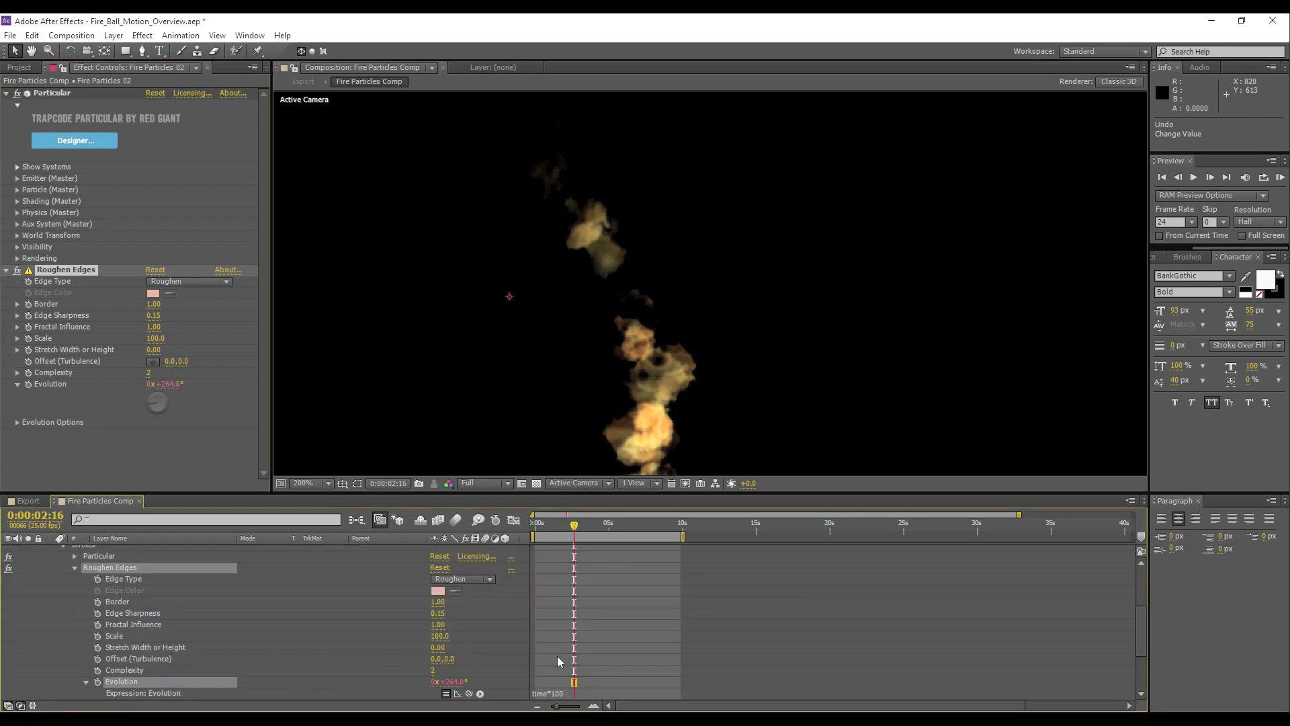
scroll(557, 656, down, 1)
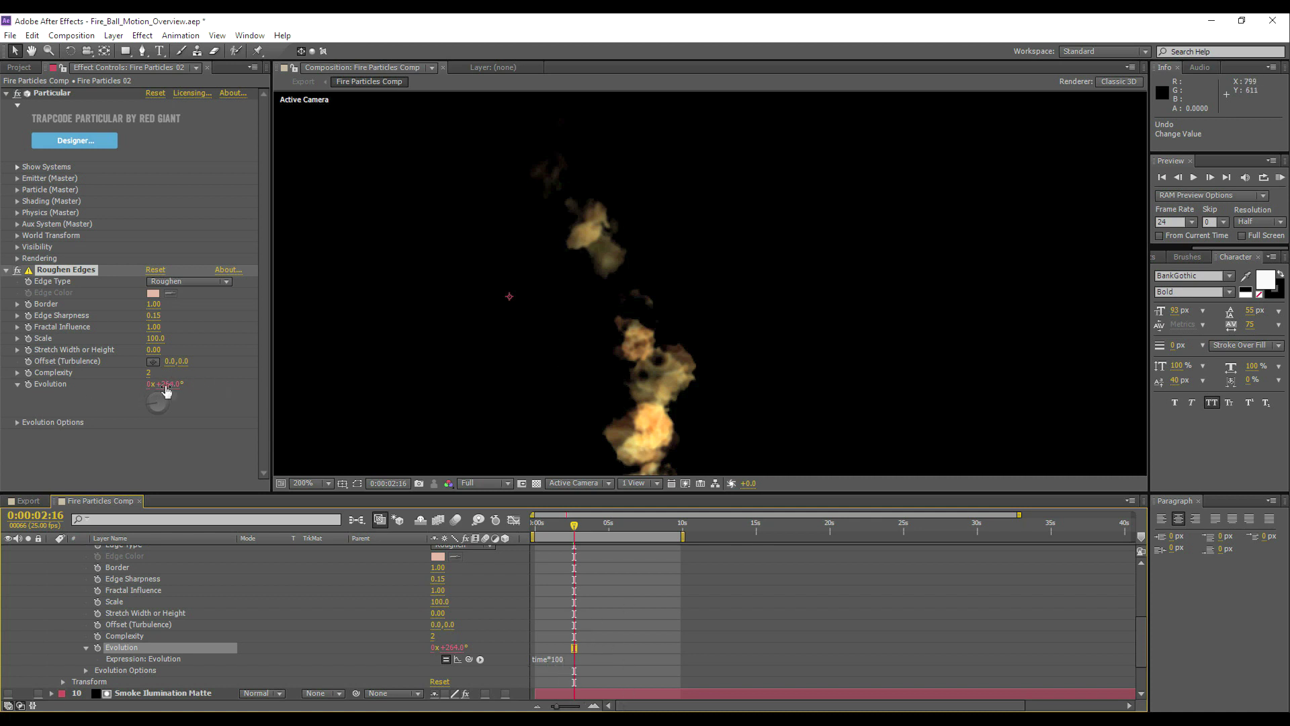
scroll(121, 598, up, 1)
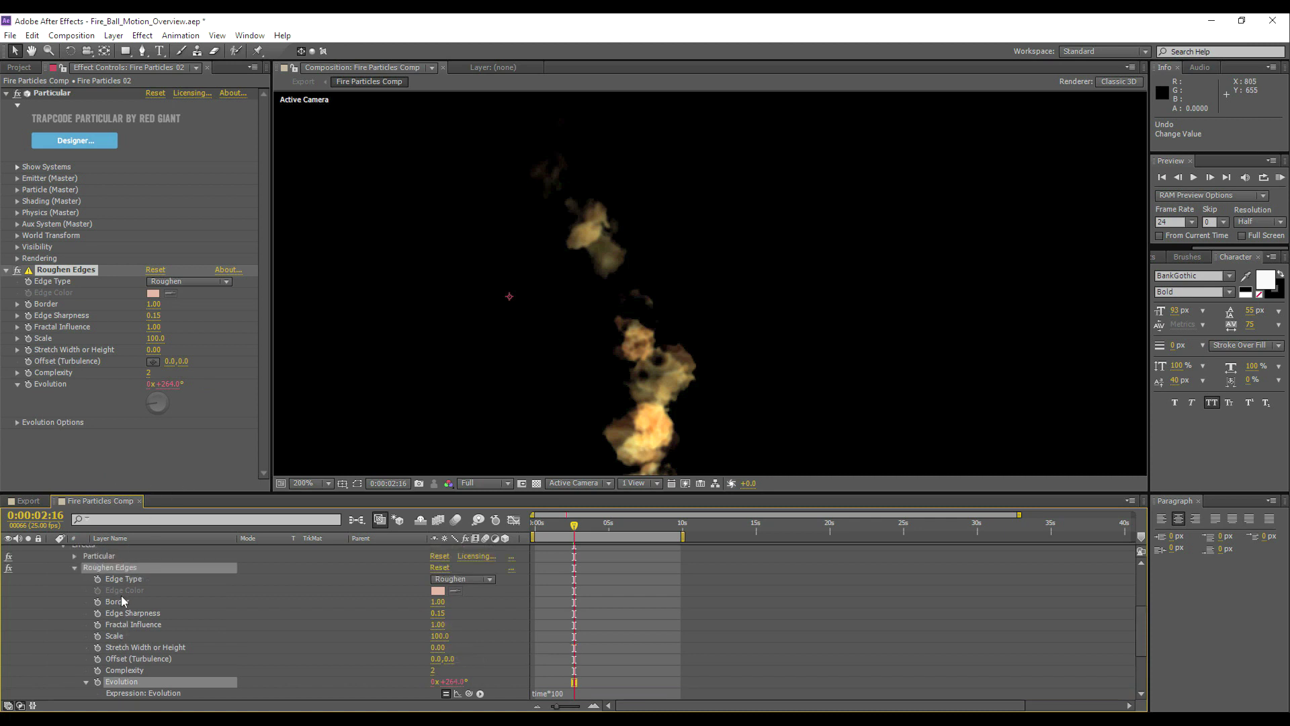
click(74, 568)
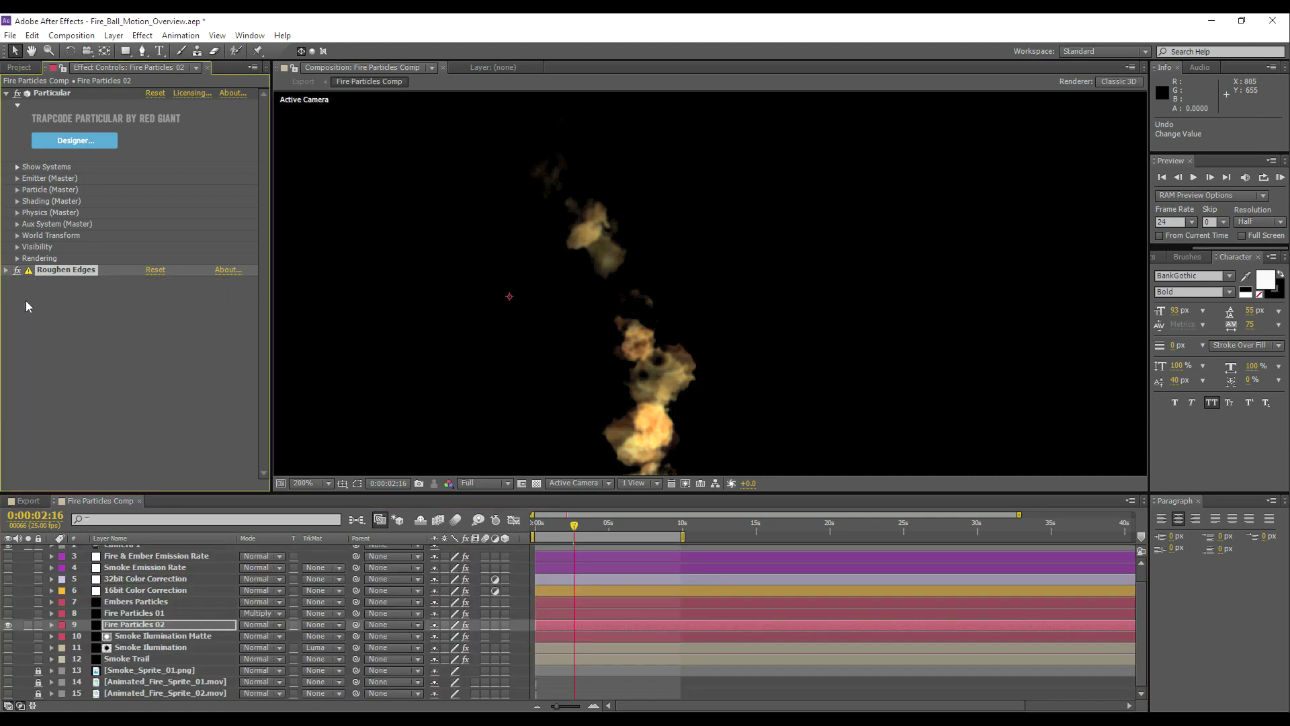
Select Fire Particles 01 and confirm its Particular texture layer is the animated fire sprite
click(132, 613)
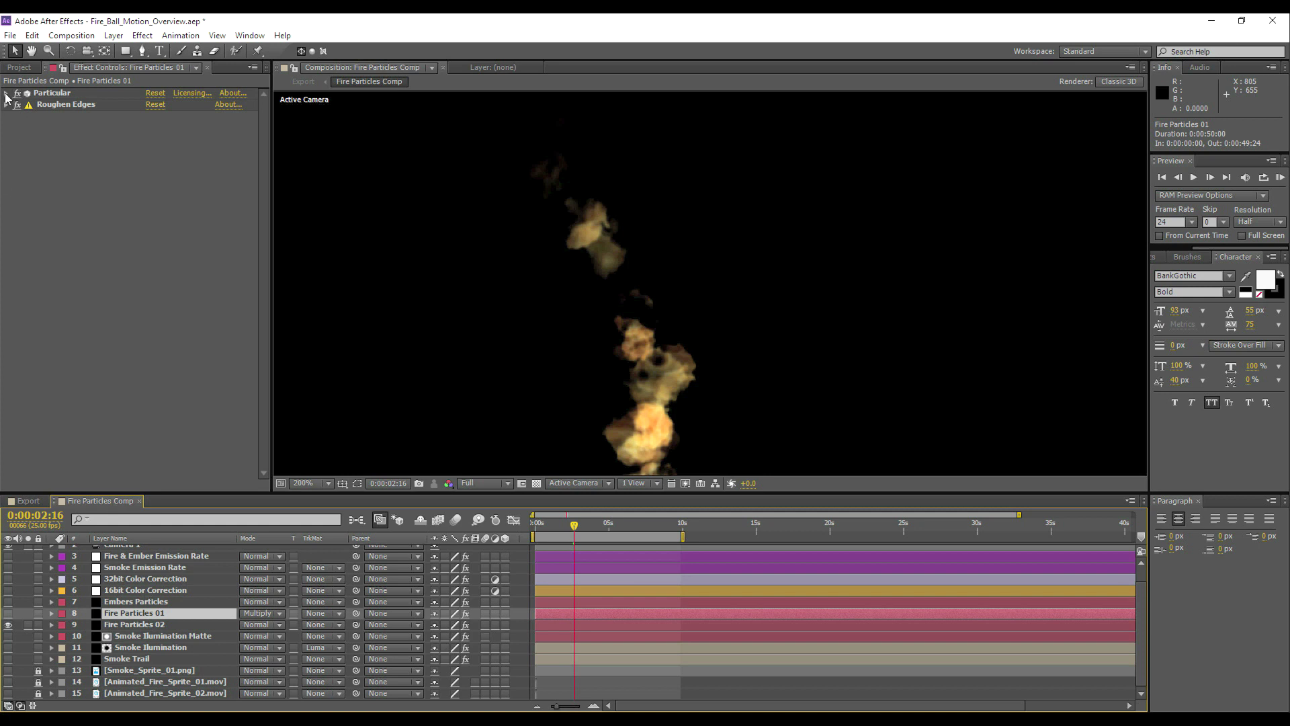
click(6, 94)
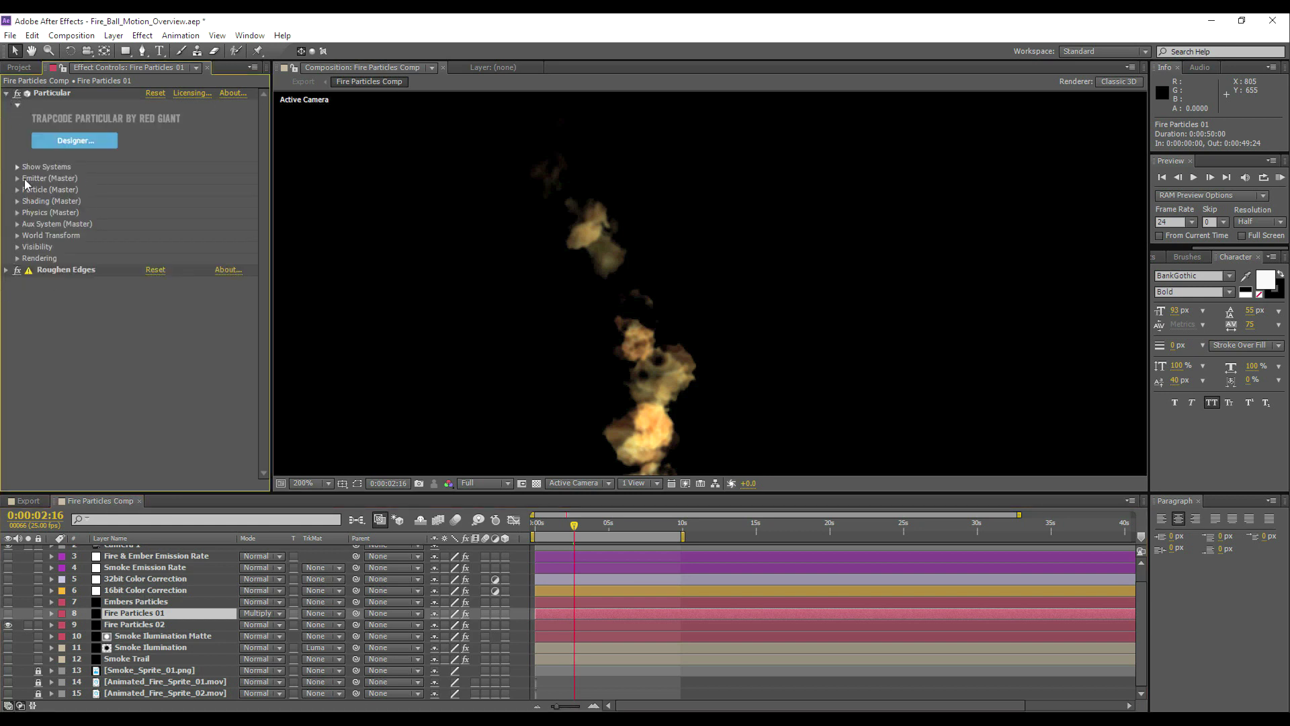
click(16, 190)
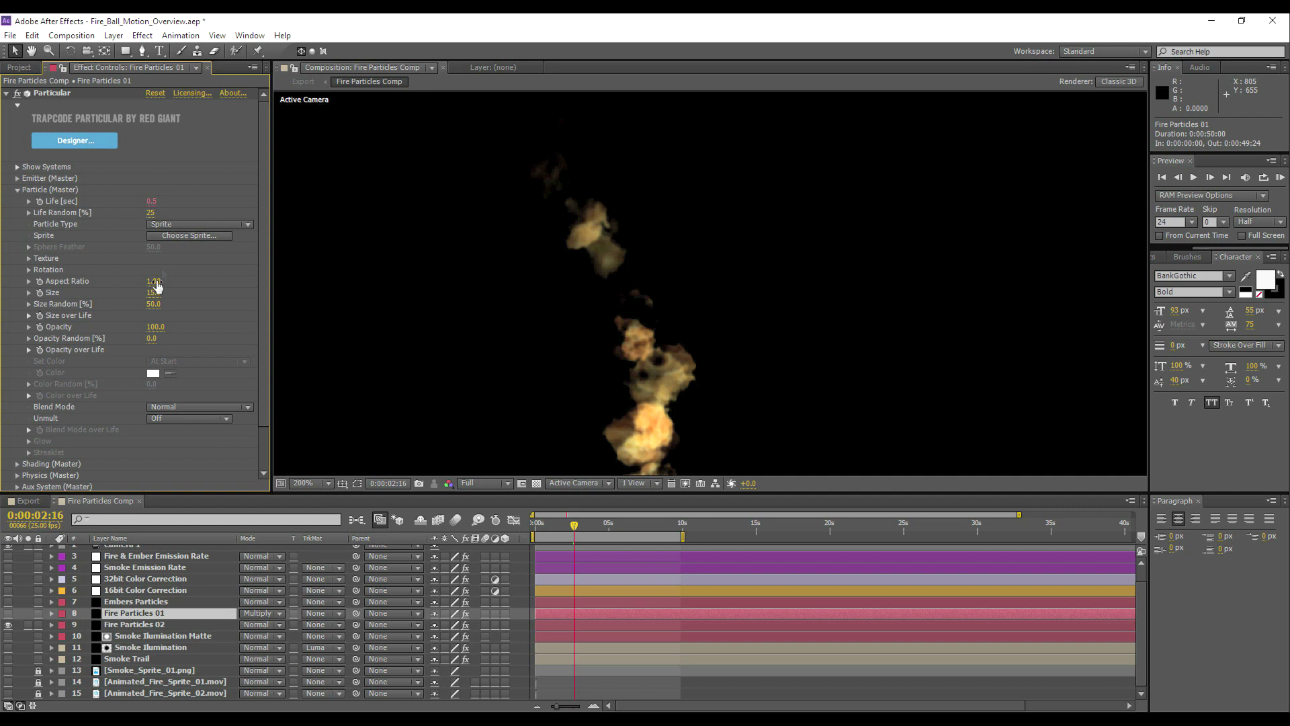
click(29, 259)
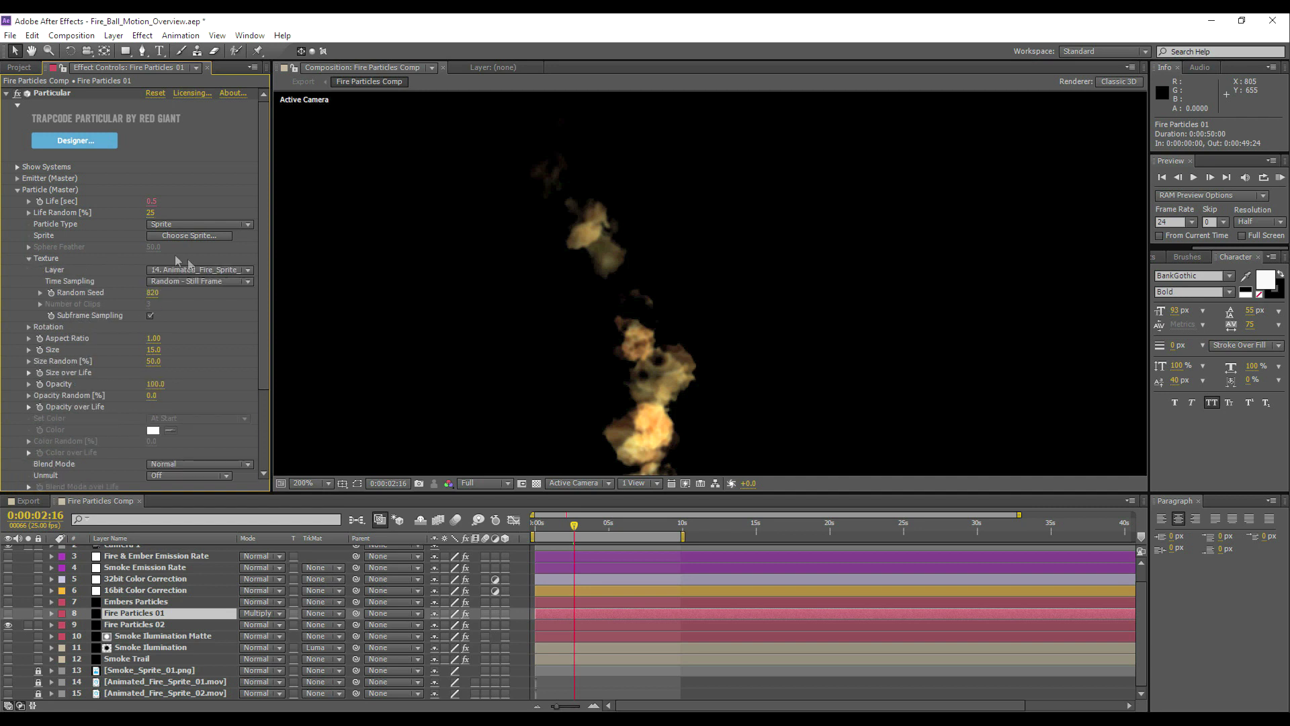
click(207, 270)
click(250, 468)
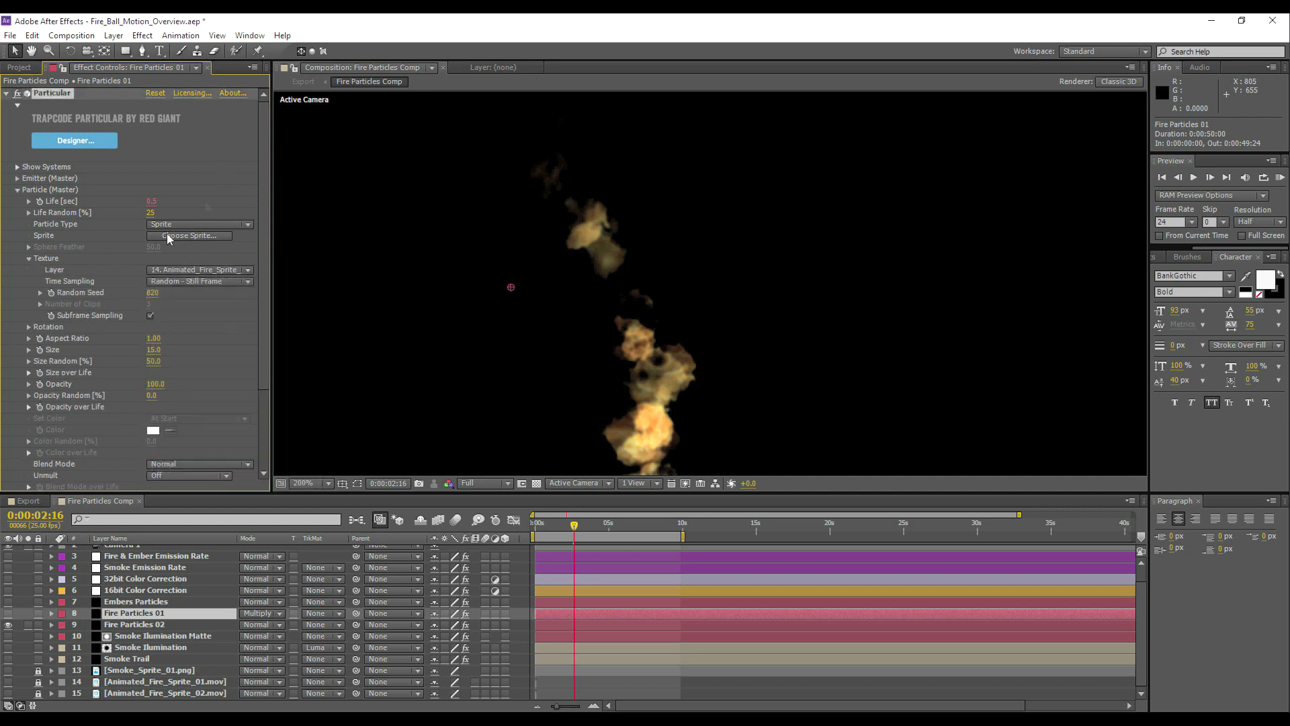
click(135, 621)
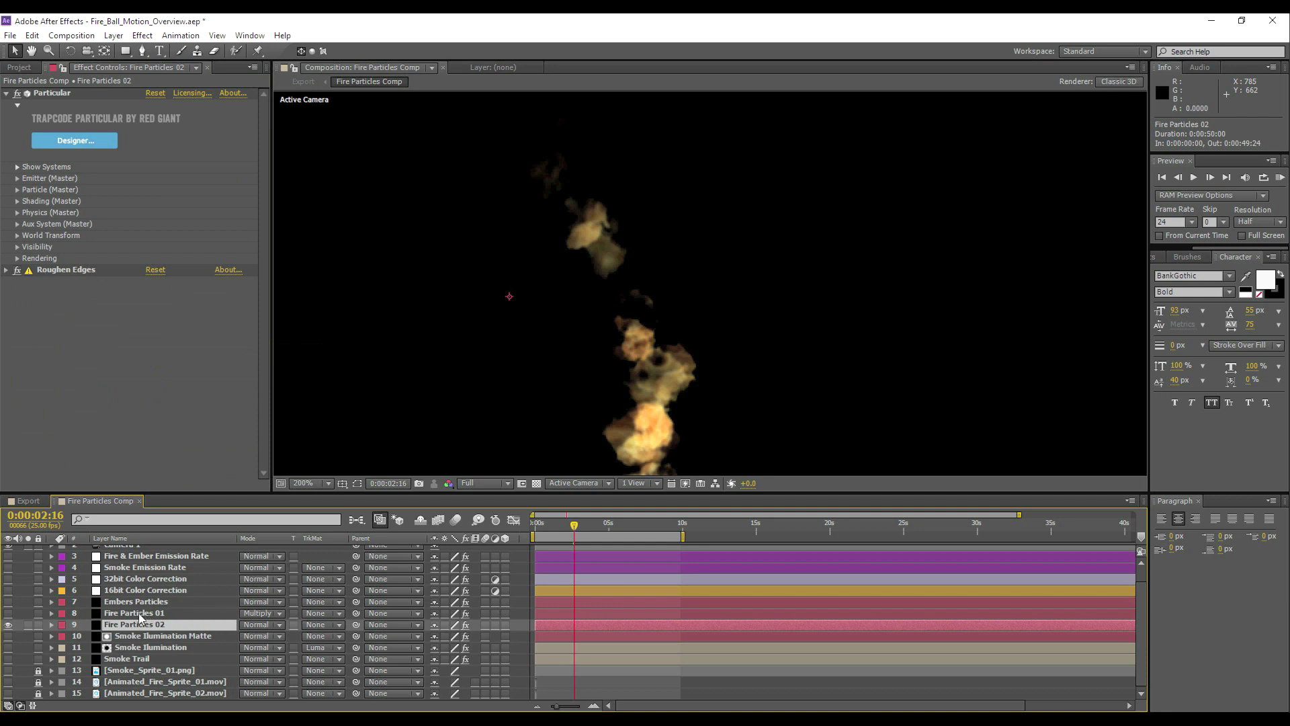
click(139, 613)
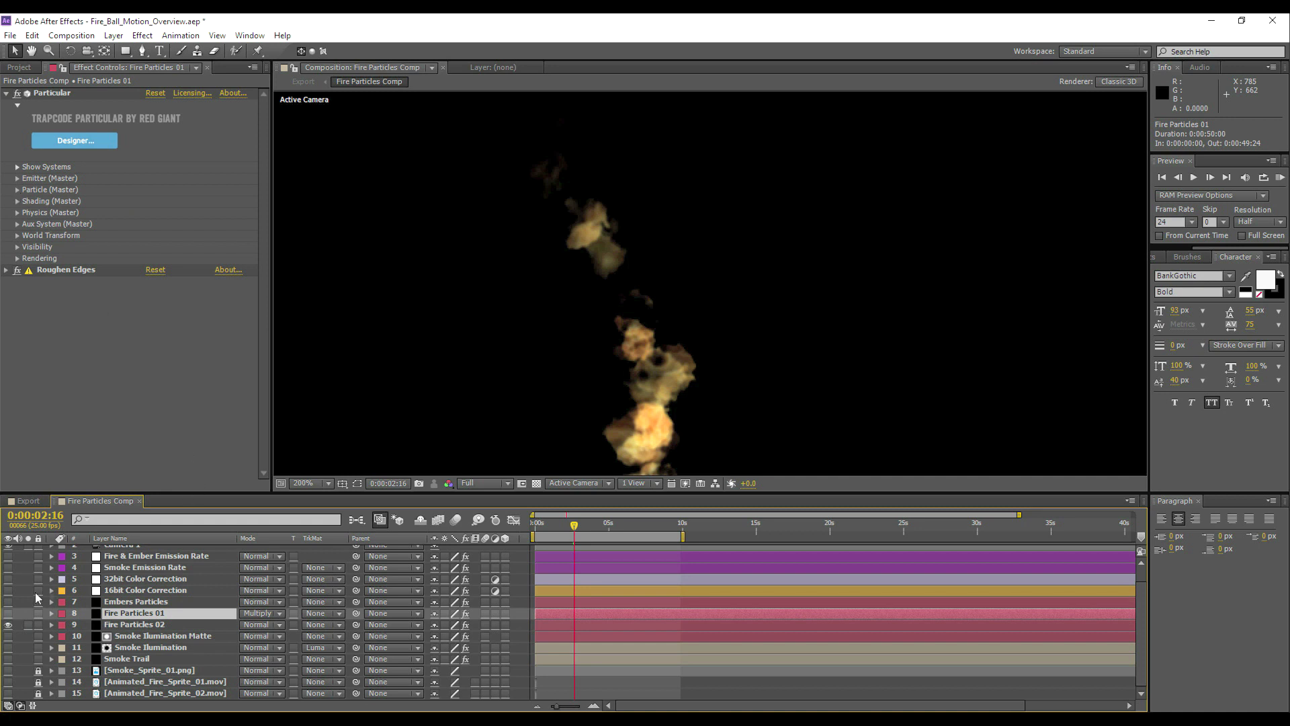
Show both fire particle layers, then solo Fire Particles 01 and toggle its Roughen Edges off and on
drag(8, 613, 9, 625)
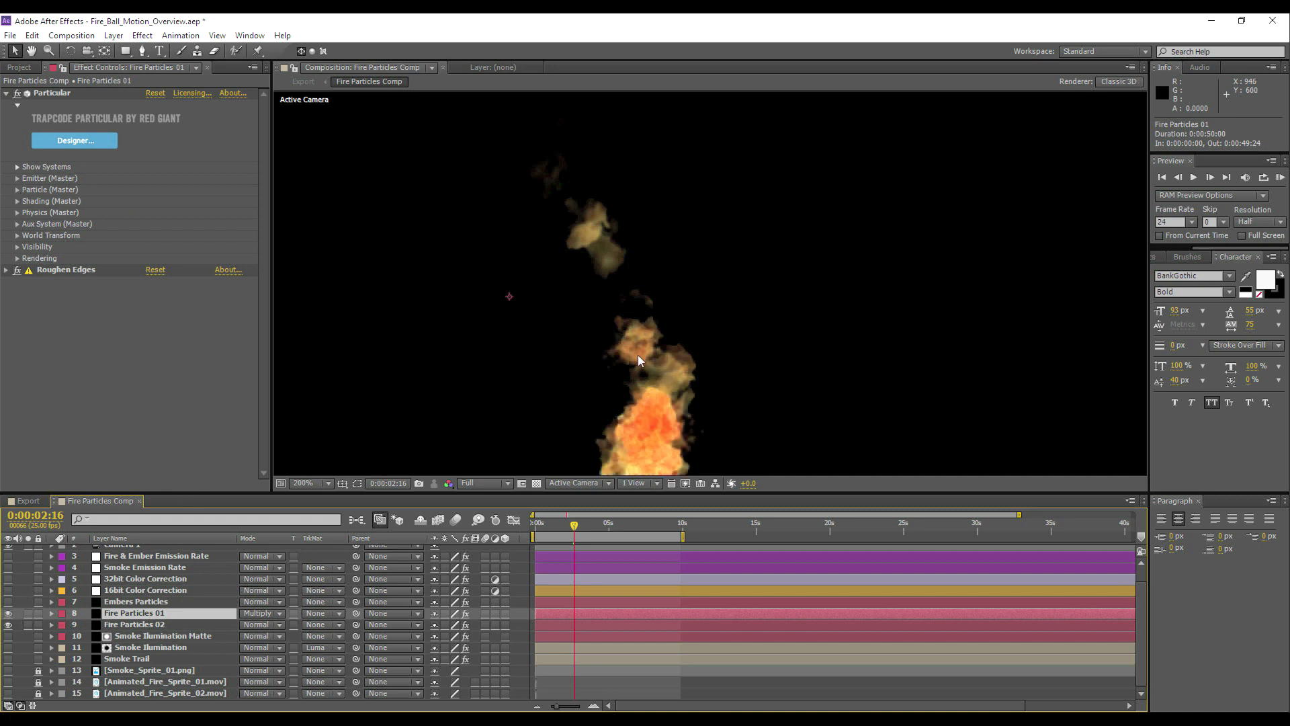
click(27, 613)
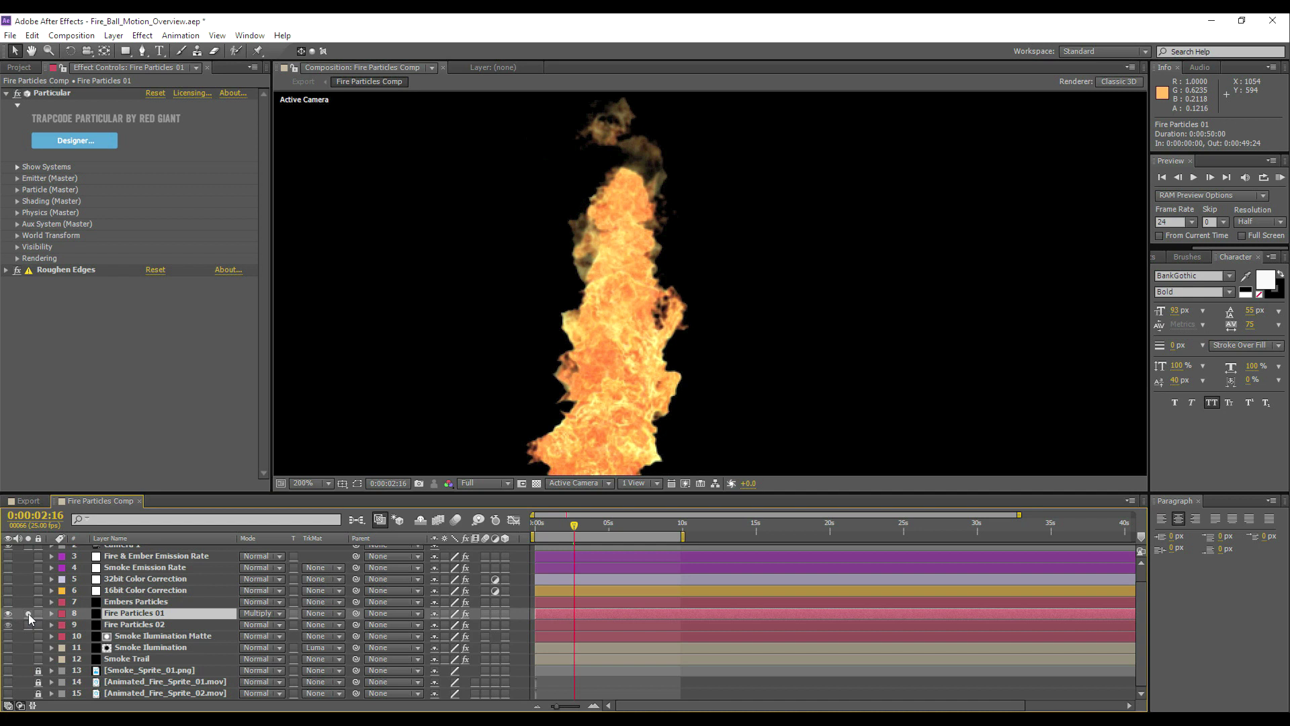
drag(673, 344, 669, 285)
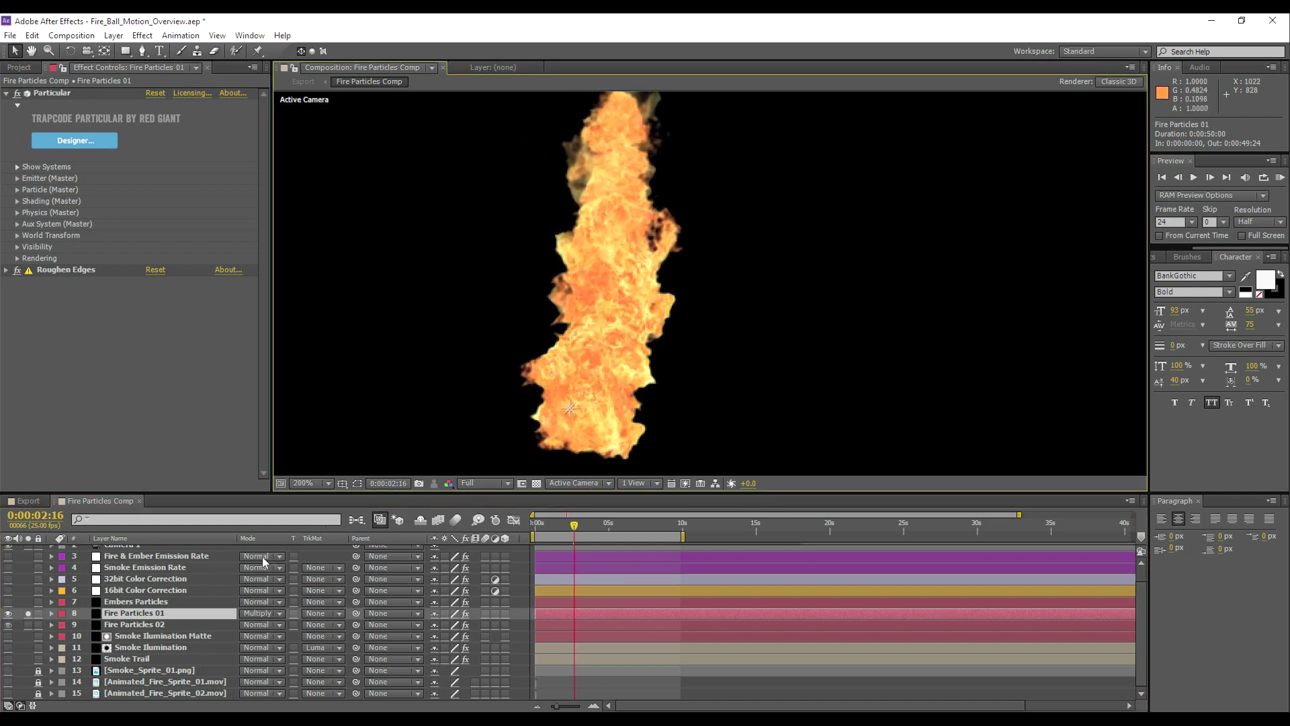
click(16, 269)
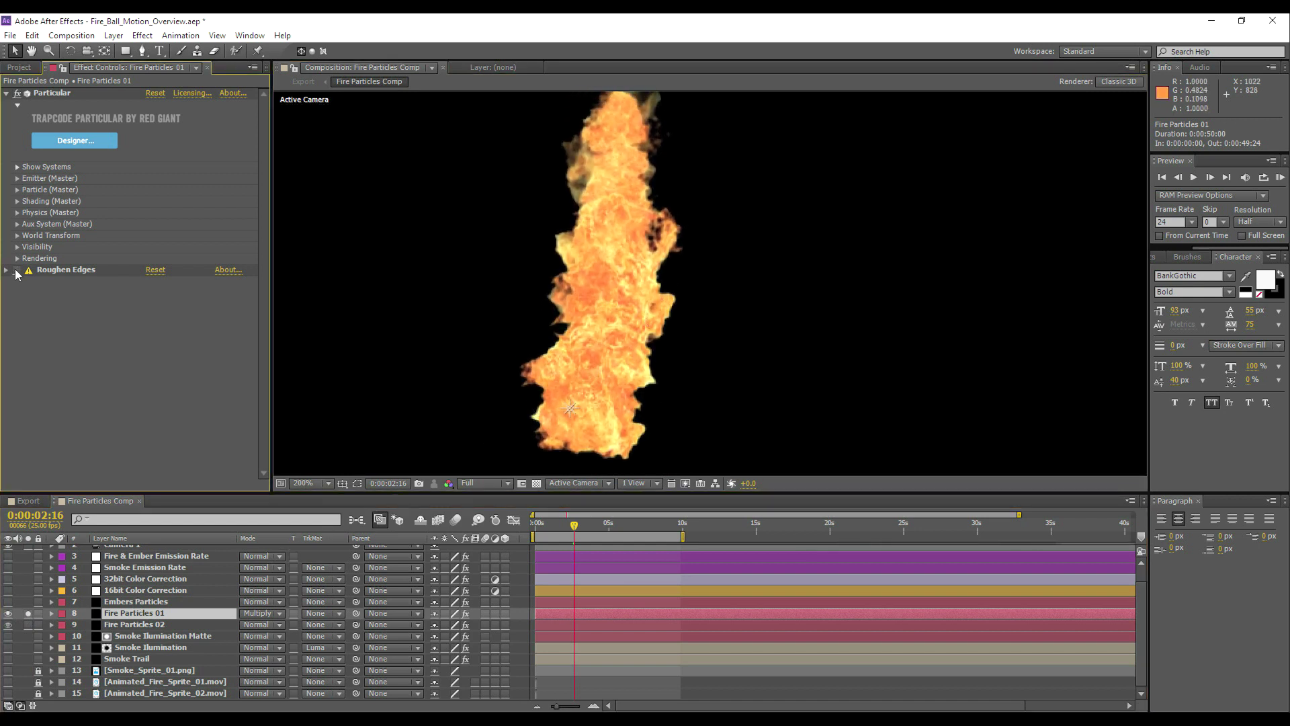
drag(590, 264, 576, 338)
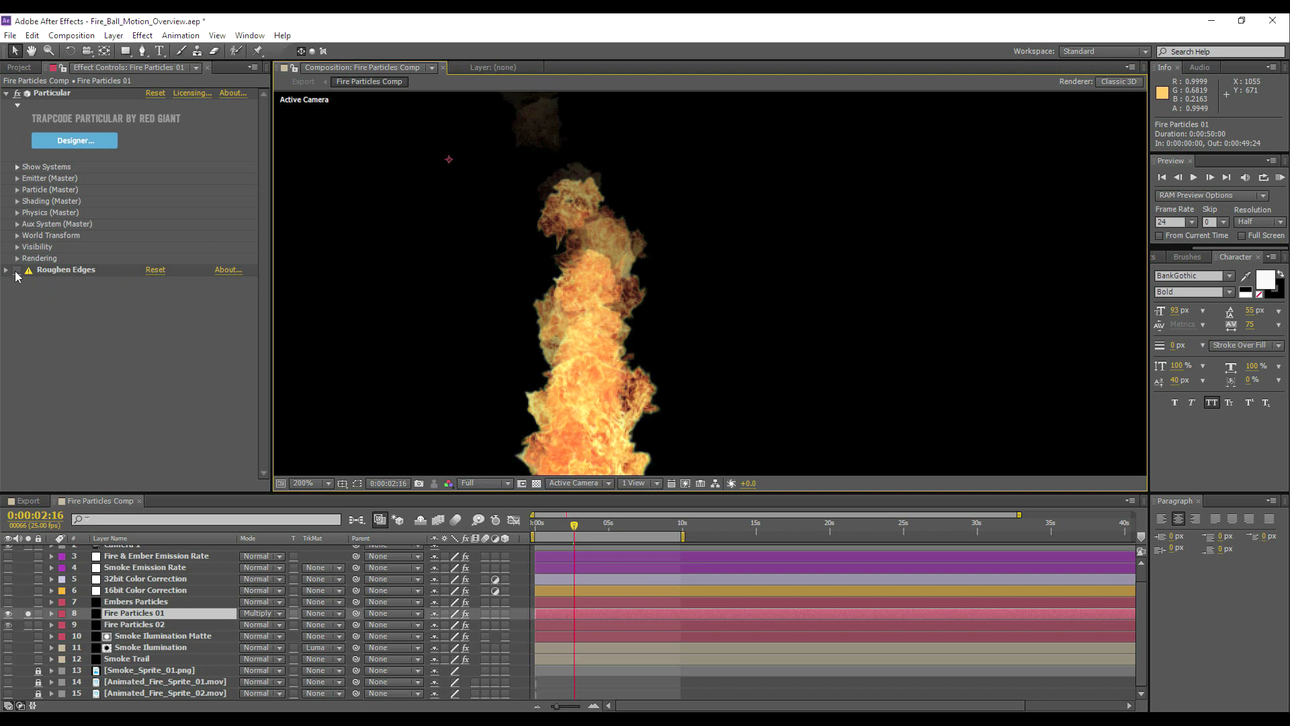
click(16, 272)
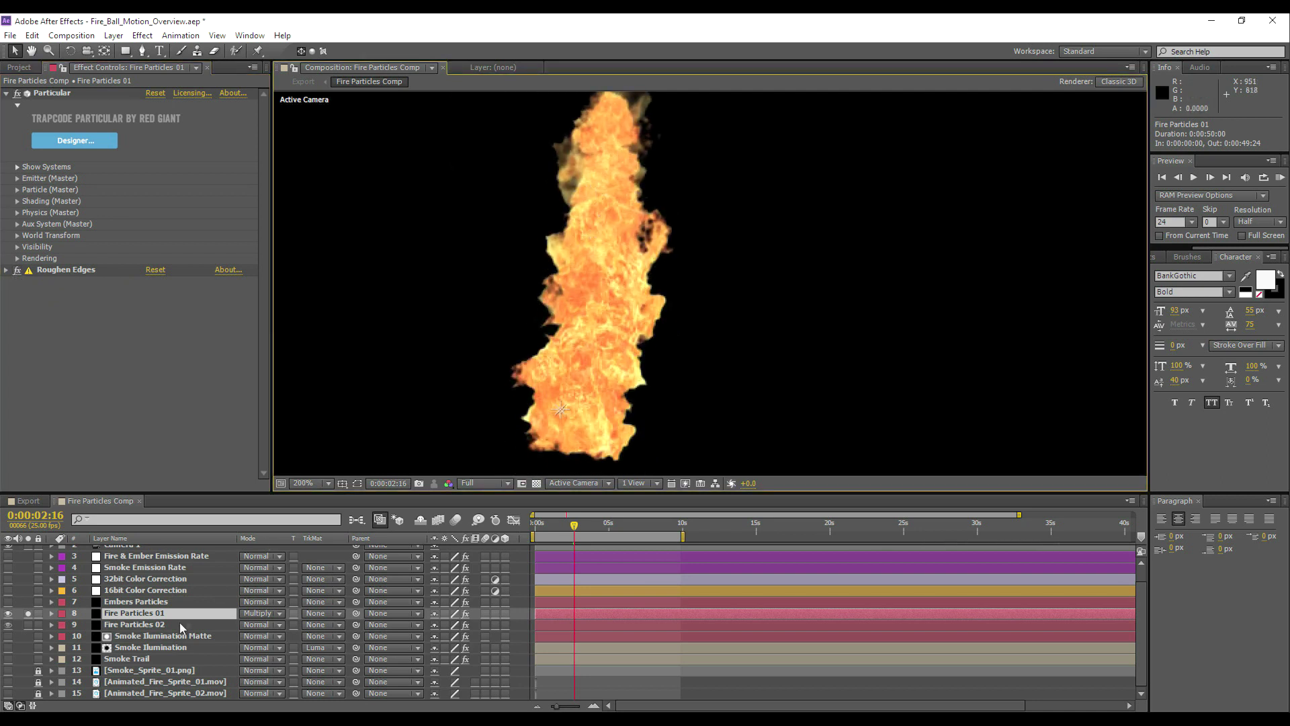
click(28, 613)
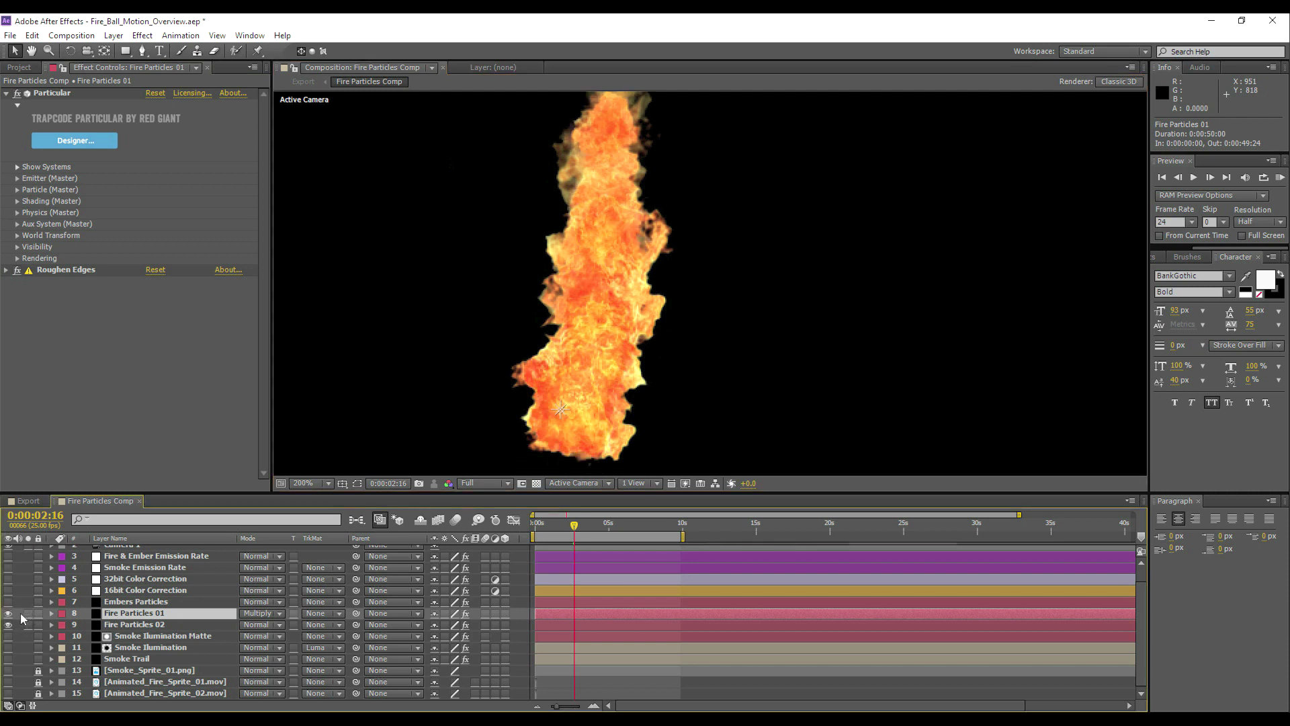
Try Screen and Lighten blend modes on Fire Particles 01, settling on Multiply
click(253, 613)
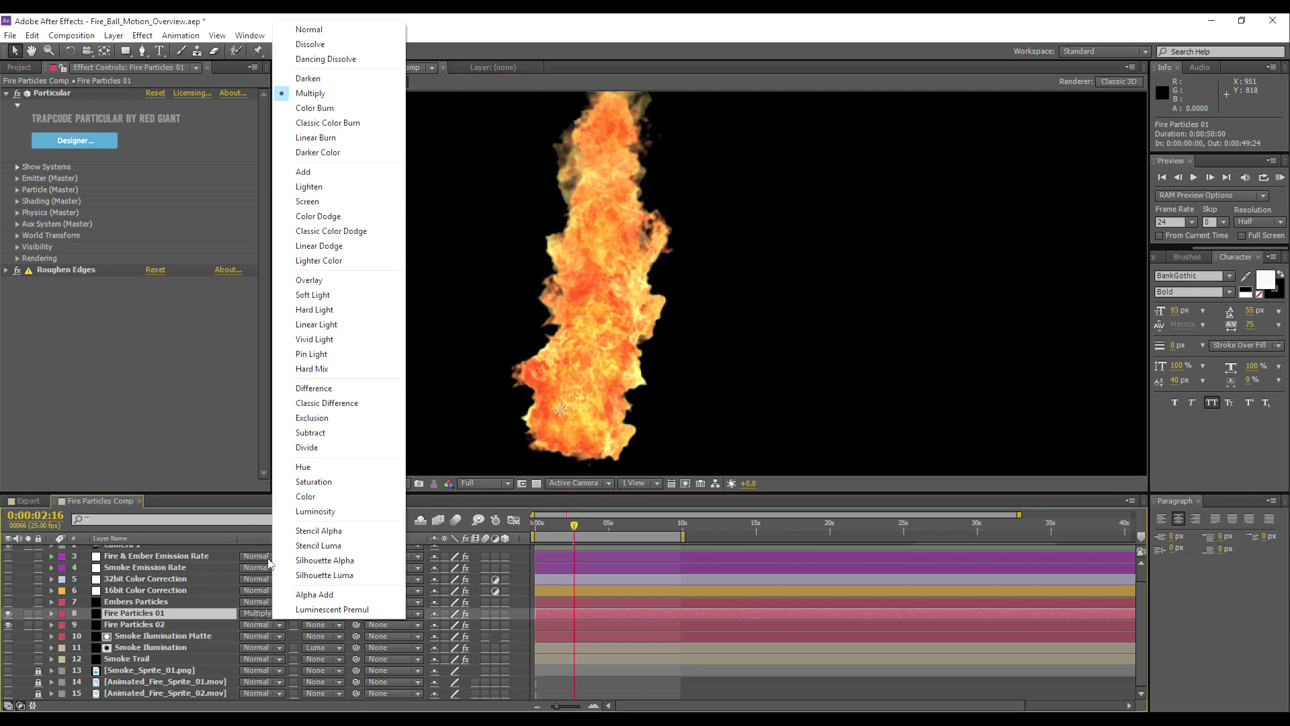
click(314, 201)
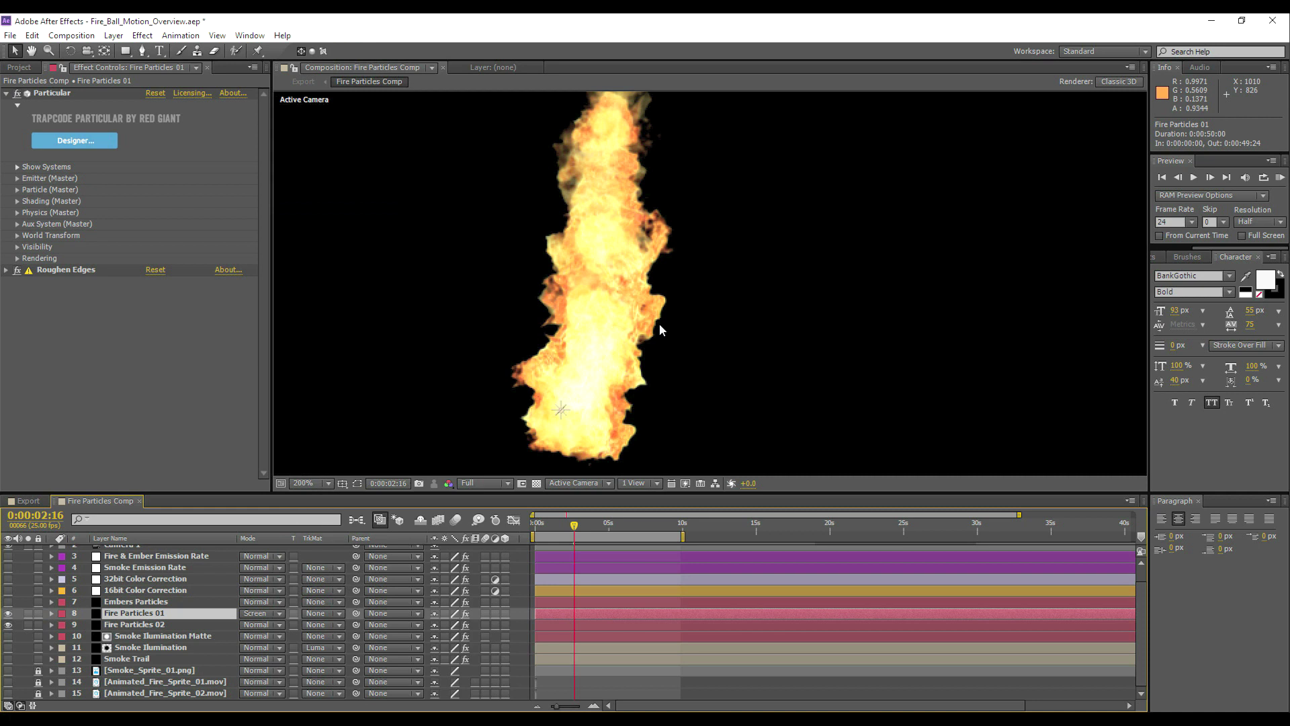
click(254, 613)
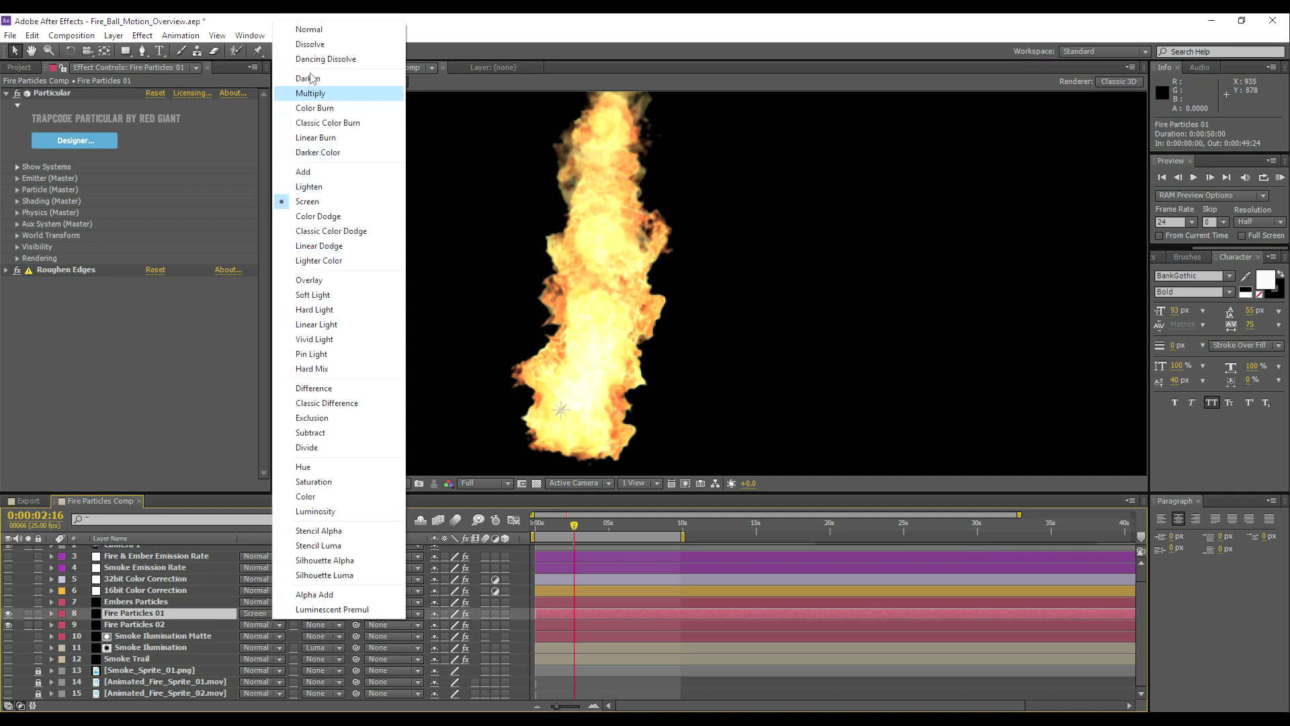
click(311, 94)
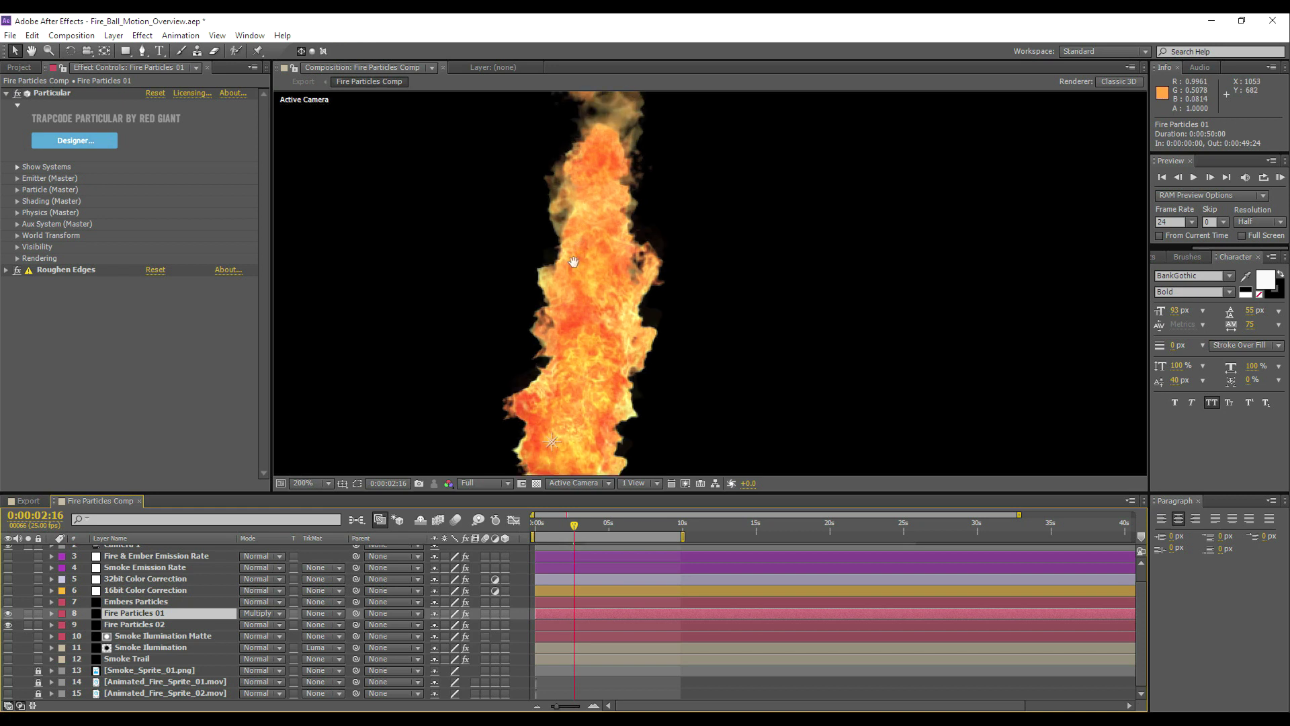
click(250, 613)
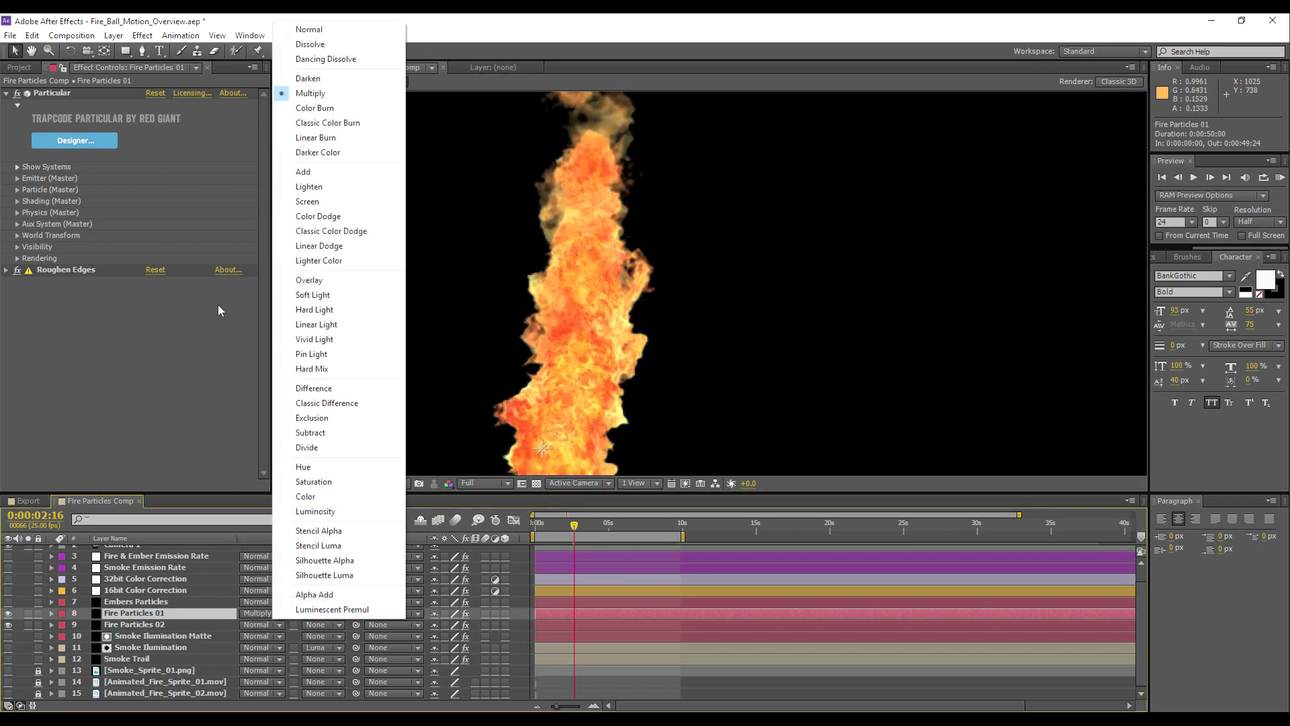
click(322, 183)
click(255, 614)
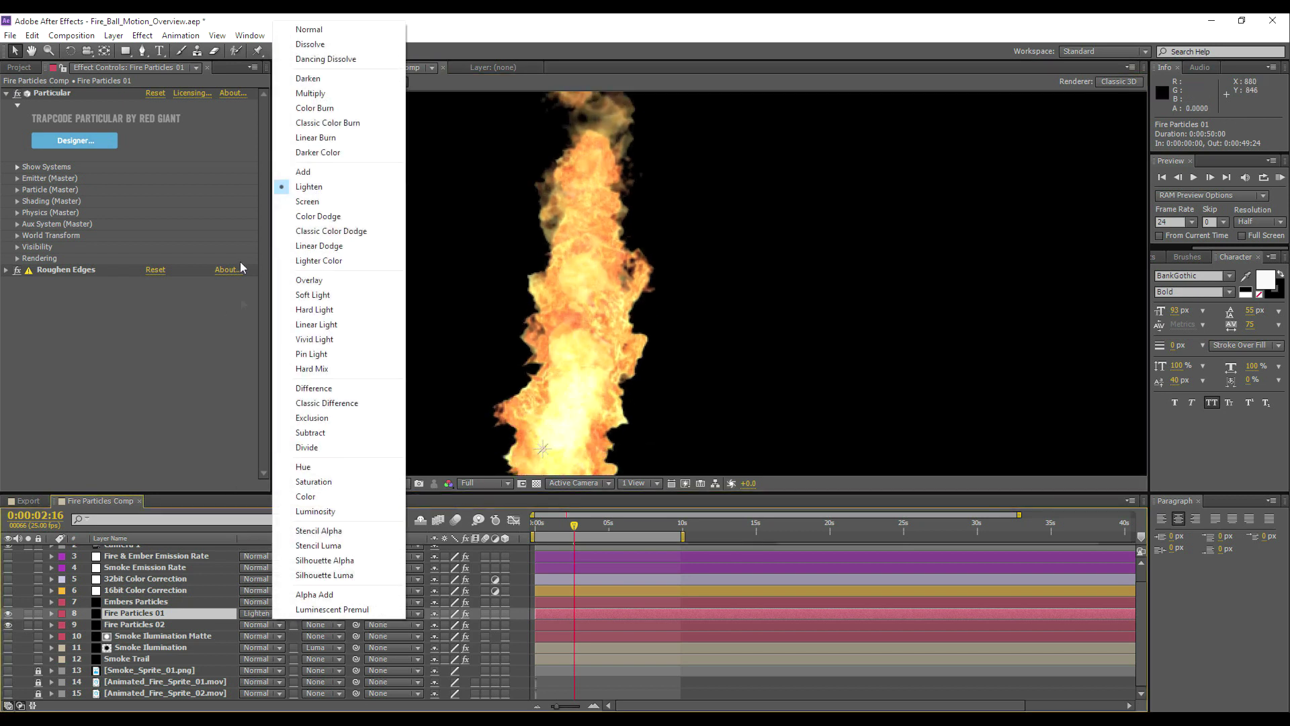
click(311, 92)
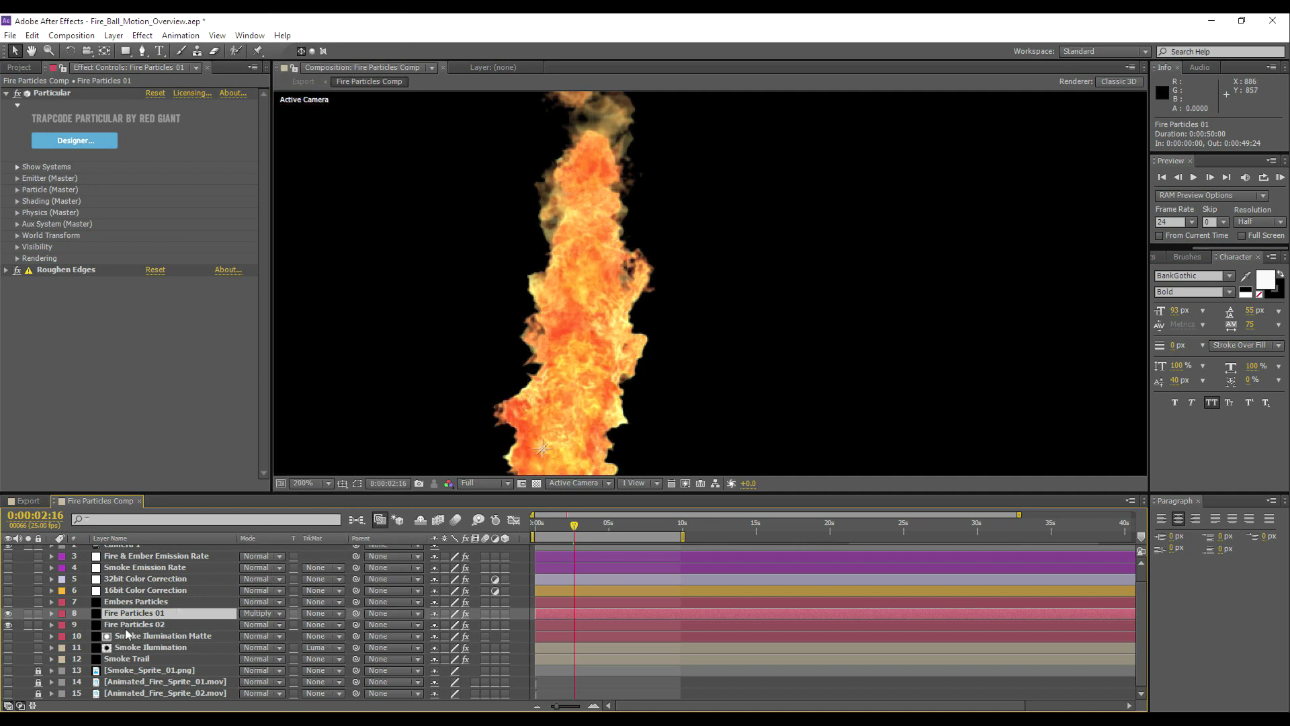
Select Embers Particles and view the embers on their own, centred in the viewer
click(122, 602)
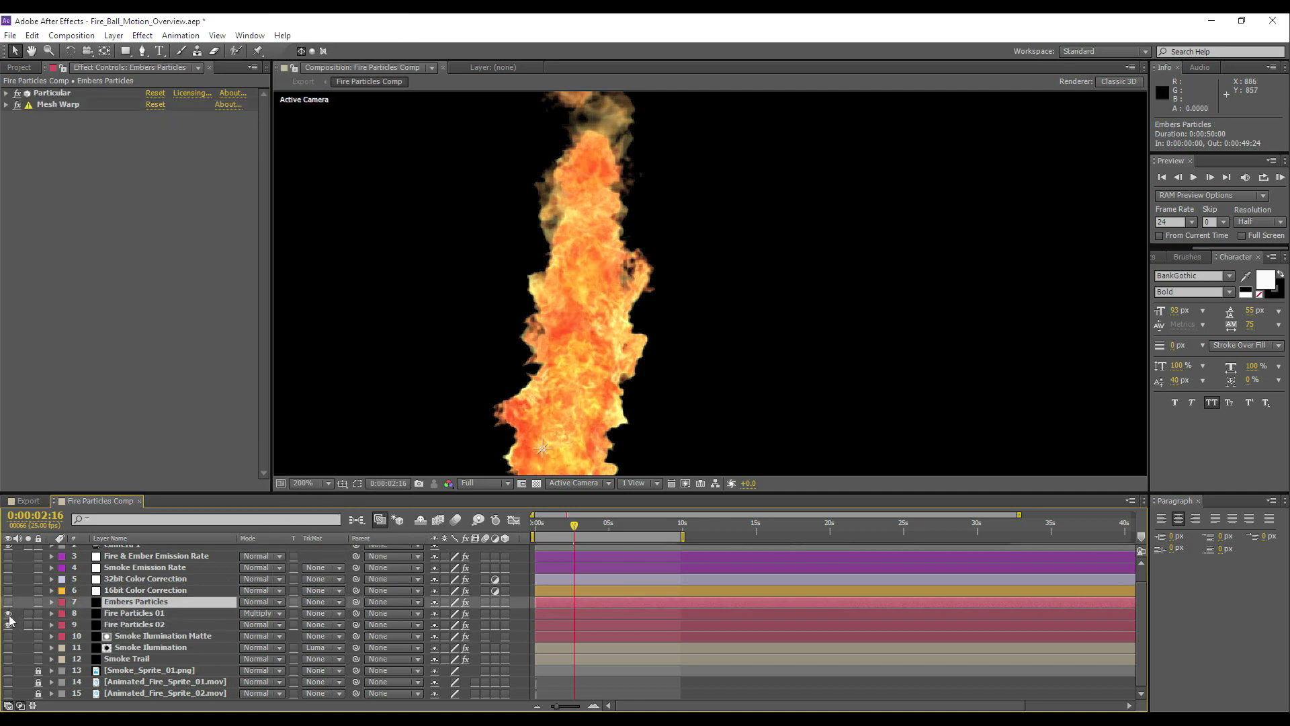
alt+click(8, 601)
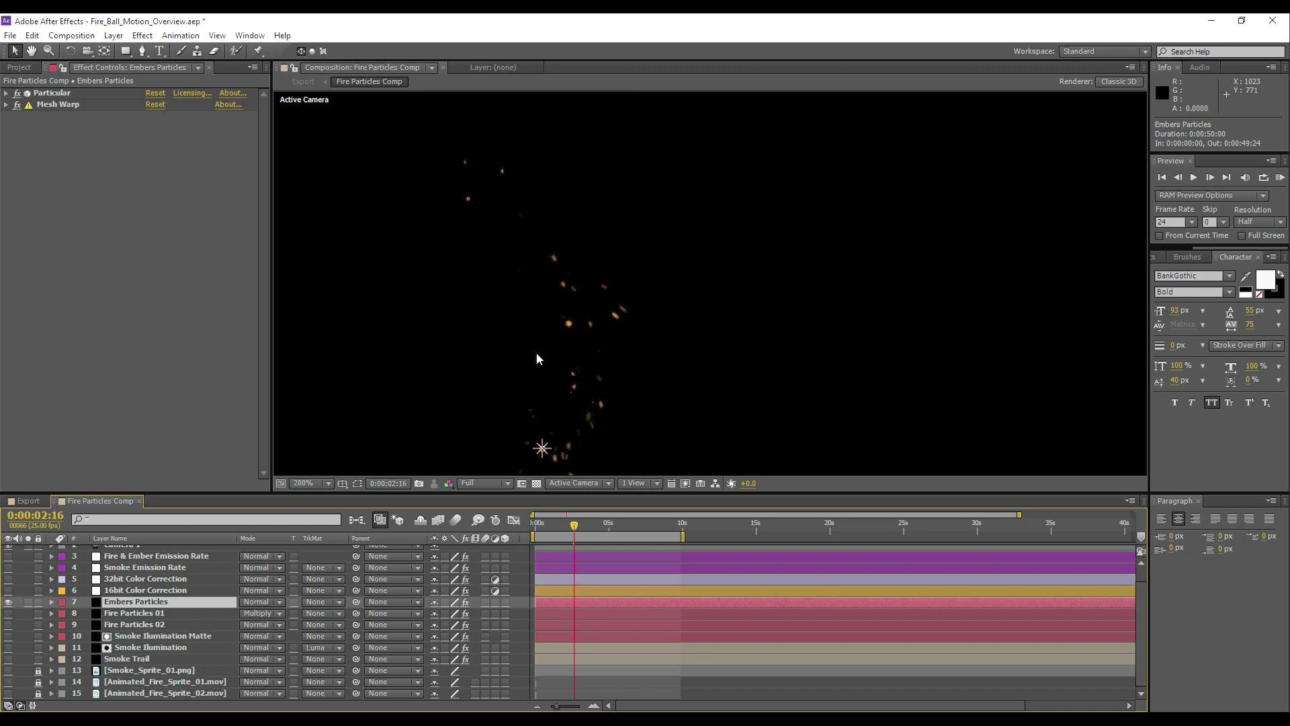
scroll(590, 331, down, 2)
scroll(591, 320, up, 1)
drag(608, 222, 643, 279)
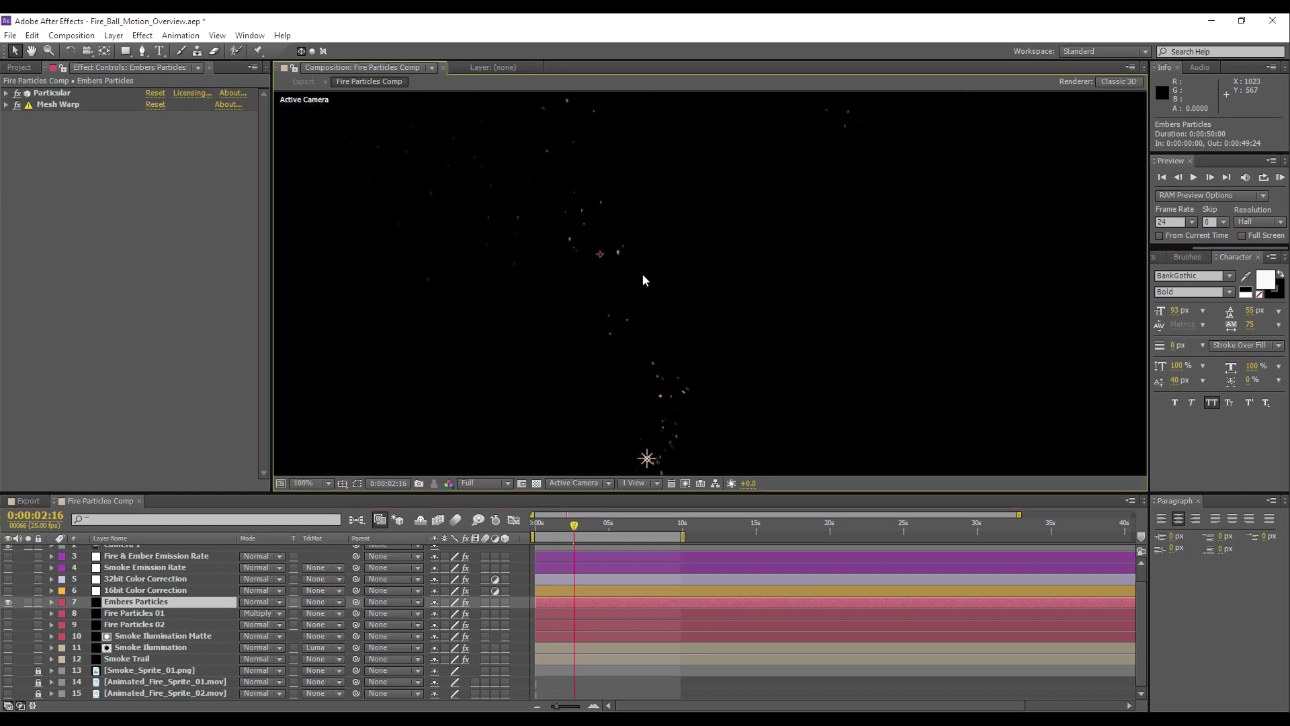
Expand the embers' Particular settings down to the Particle (Master) group
click(7, 95)
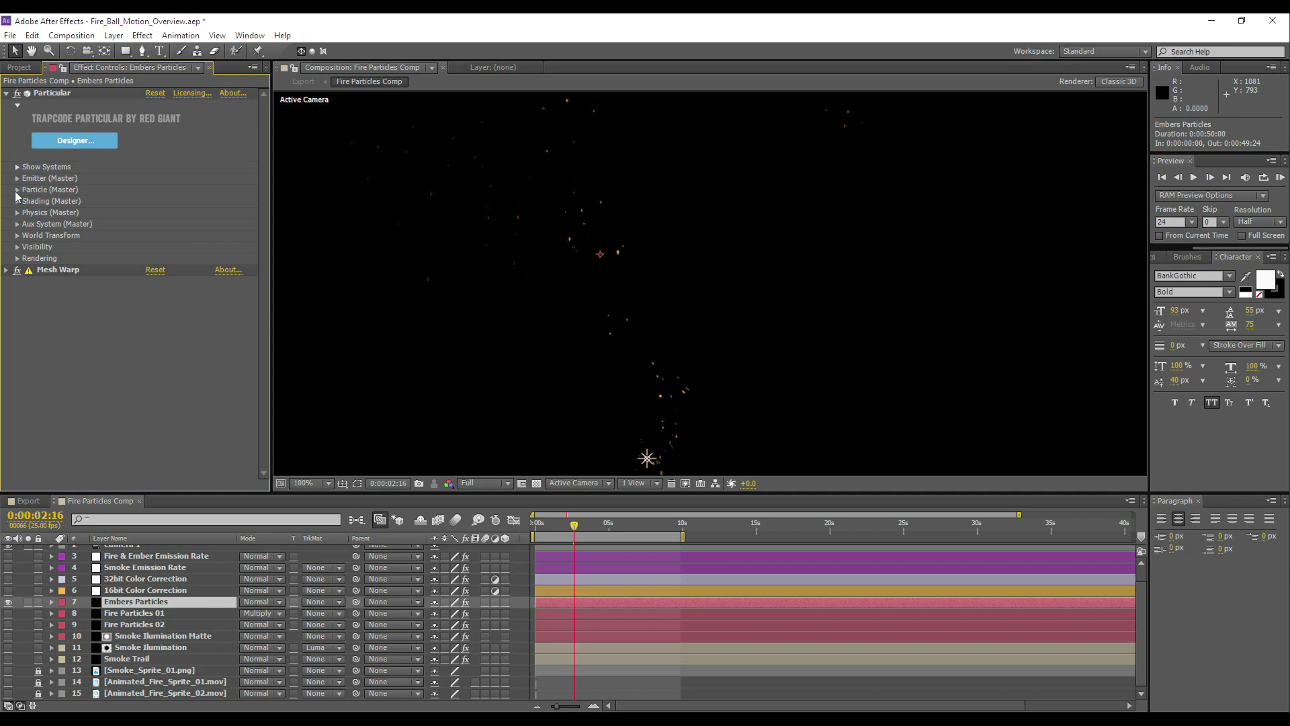
click(17, 190)
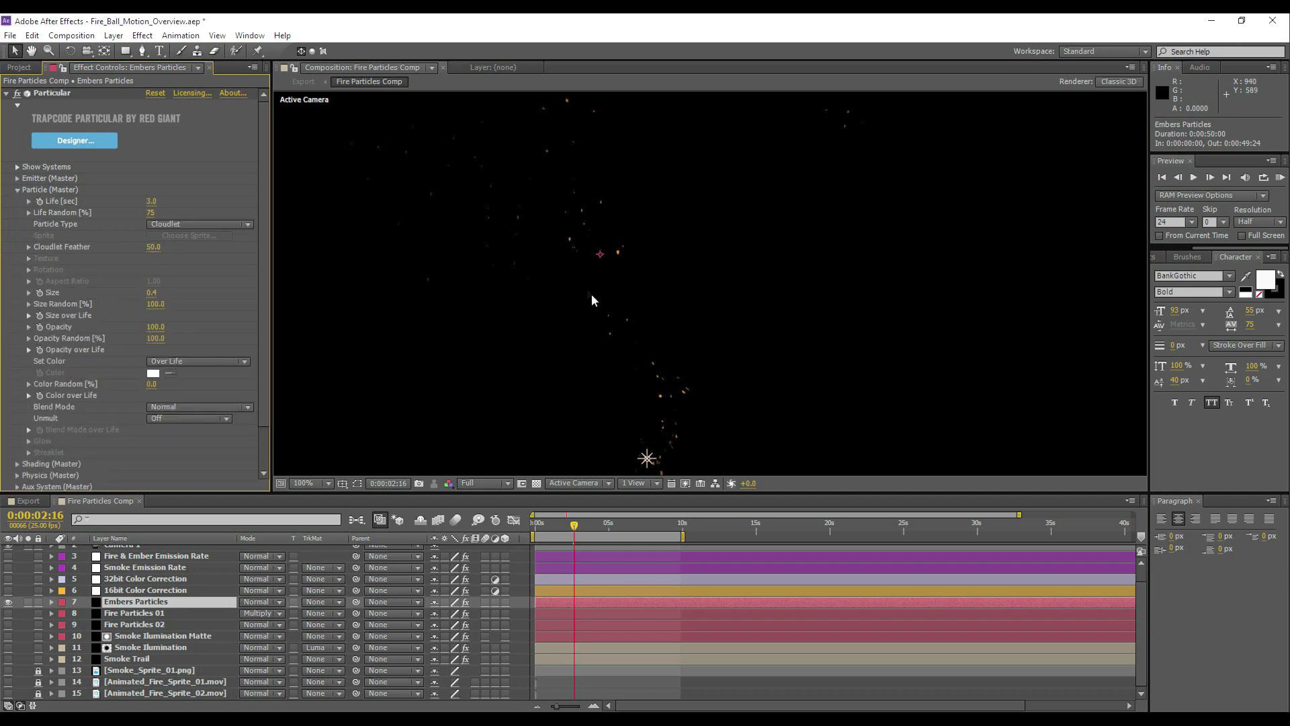
scroll(595, 296, up, 1)
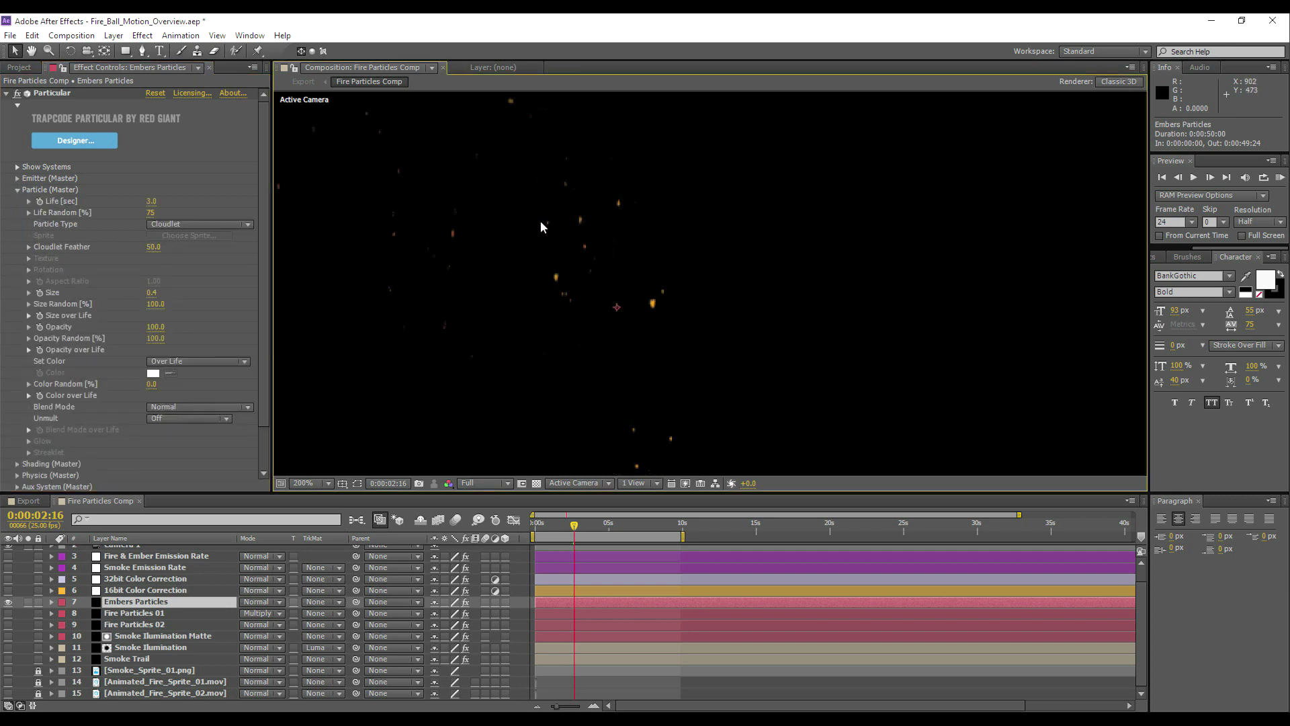
scroll(544, 229, up, 1)
scroll(589, 315, down, 2)
click(18, 179)
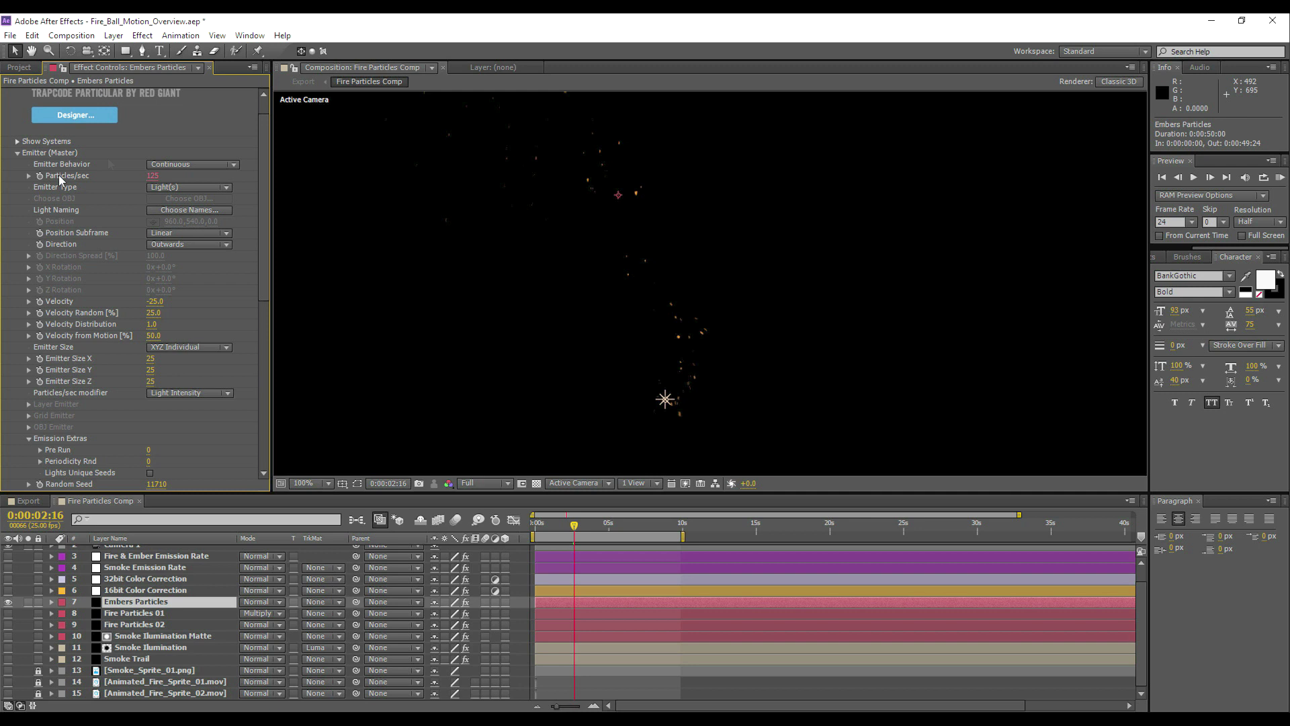
click(17, 152)
click(17, 164)
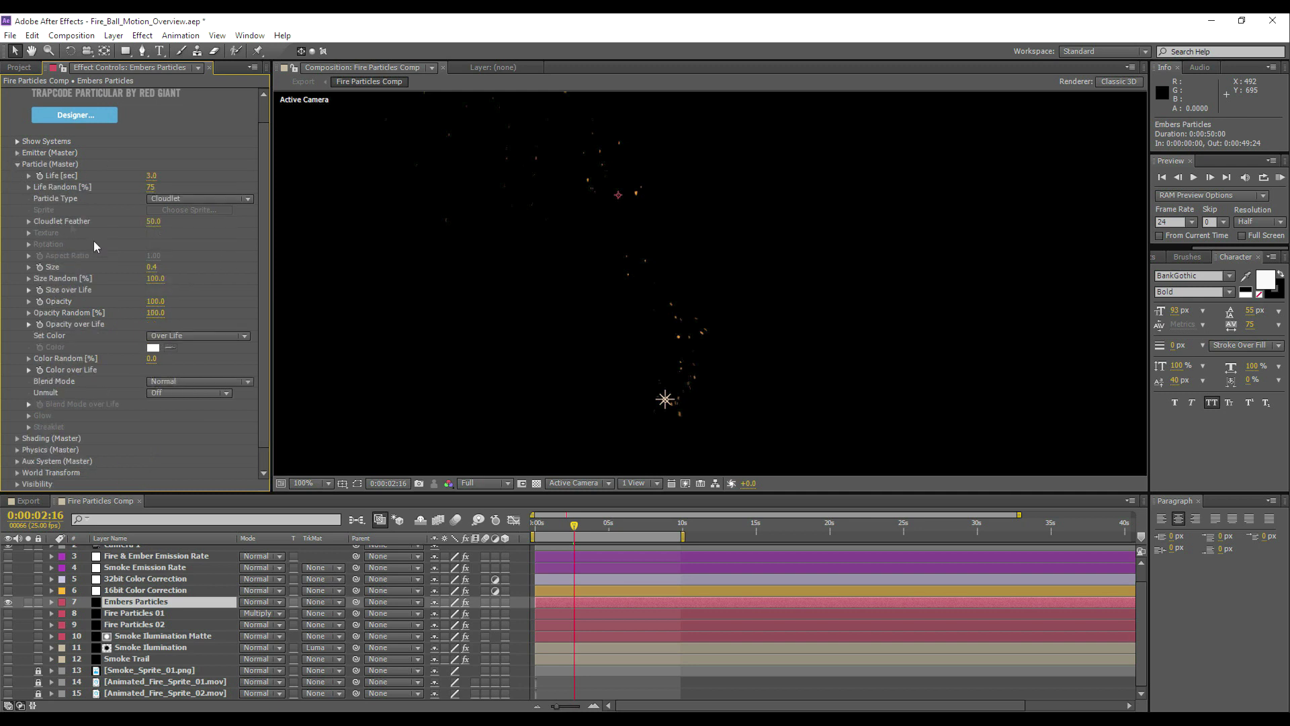
Try a much larger ember size, then set particle Size to 0.4
click(151, 267)
click(202, 281)
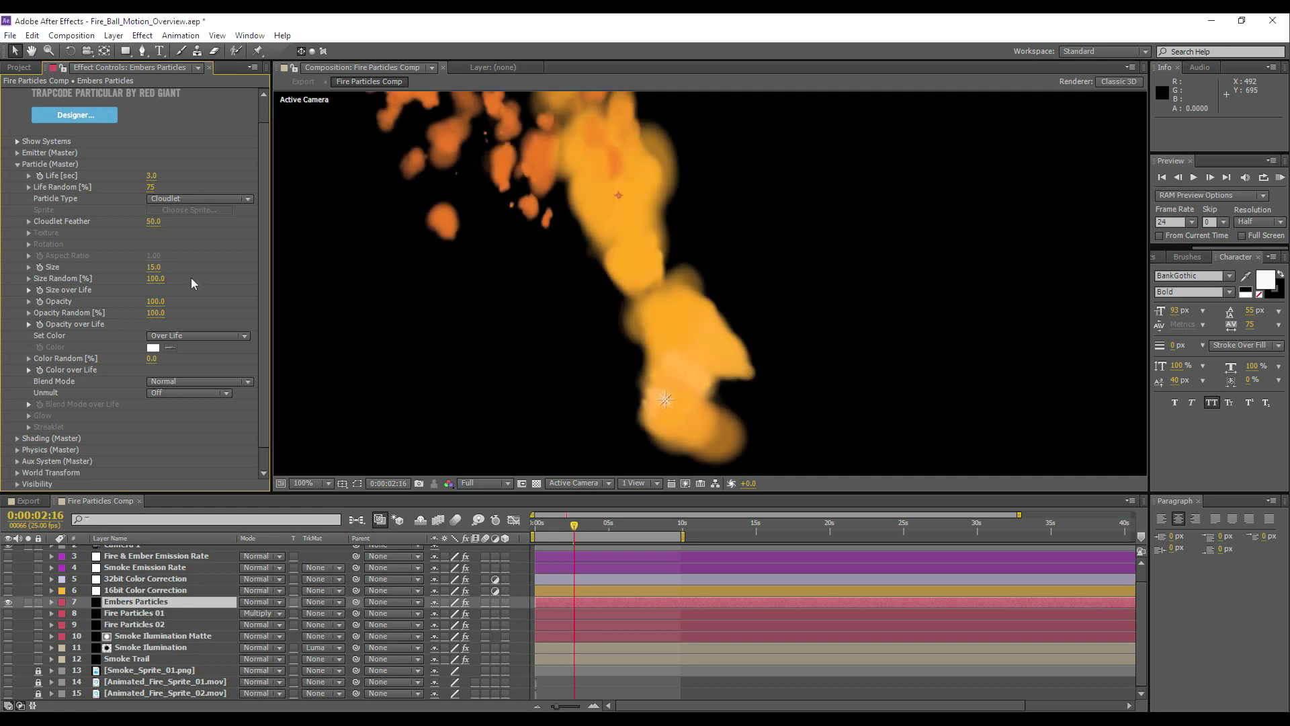
click(154, 268)
text(0.4)
key(Return)
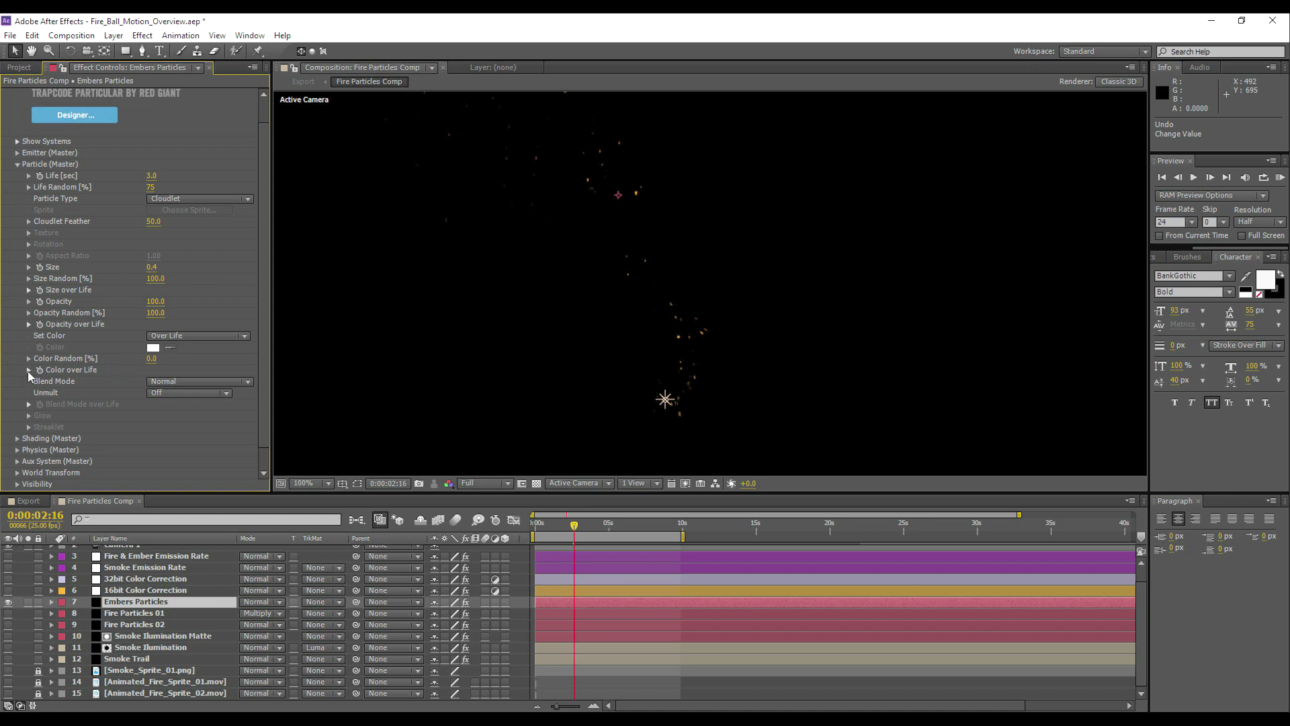
Check the embers' Color over Life ramp, then collapse it again
click(28, 370)
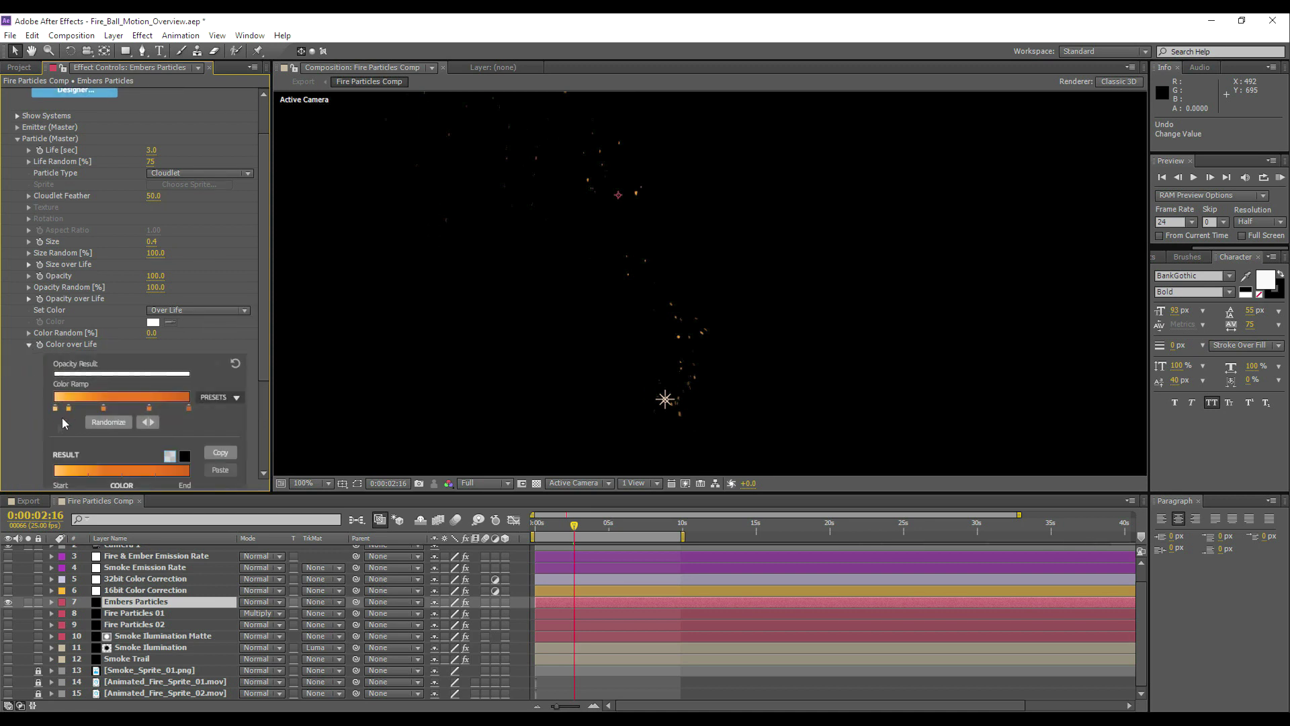
scroll(51, 386, down, 1)
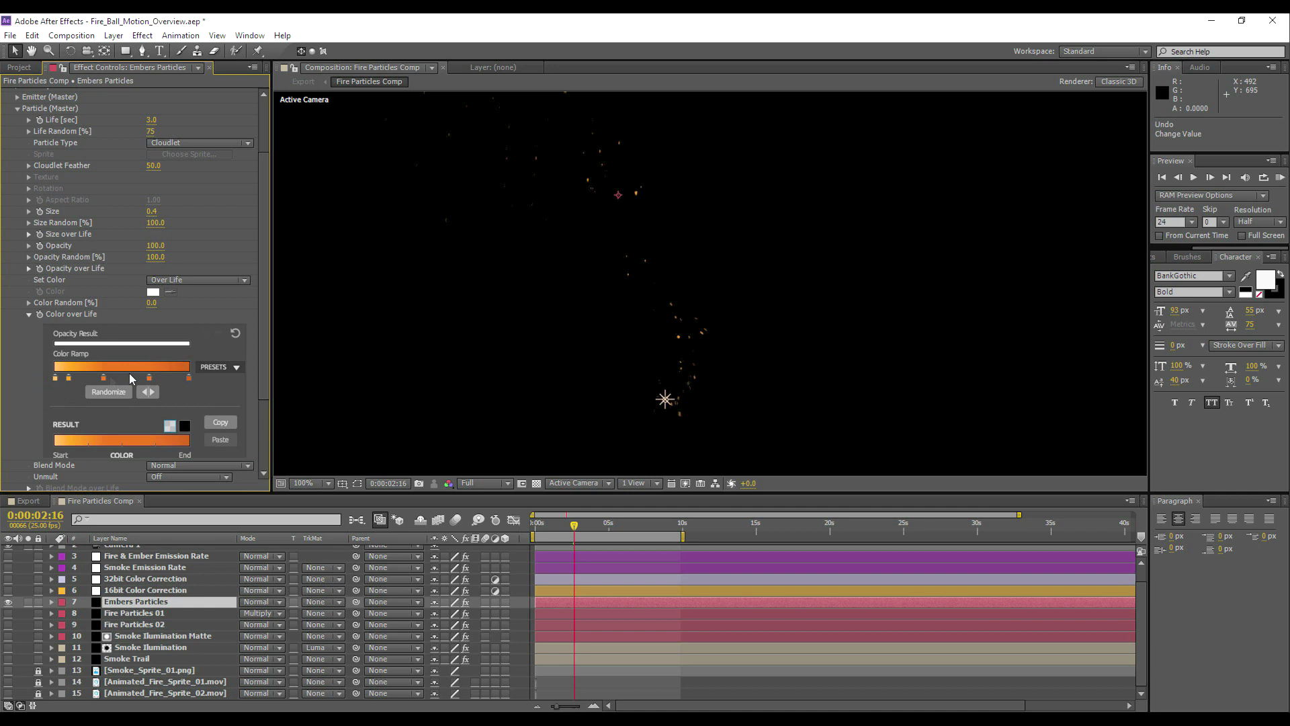
click(28, 316)
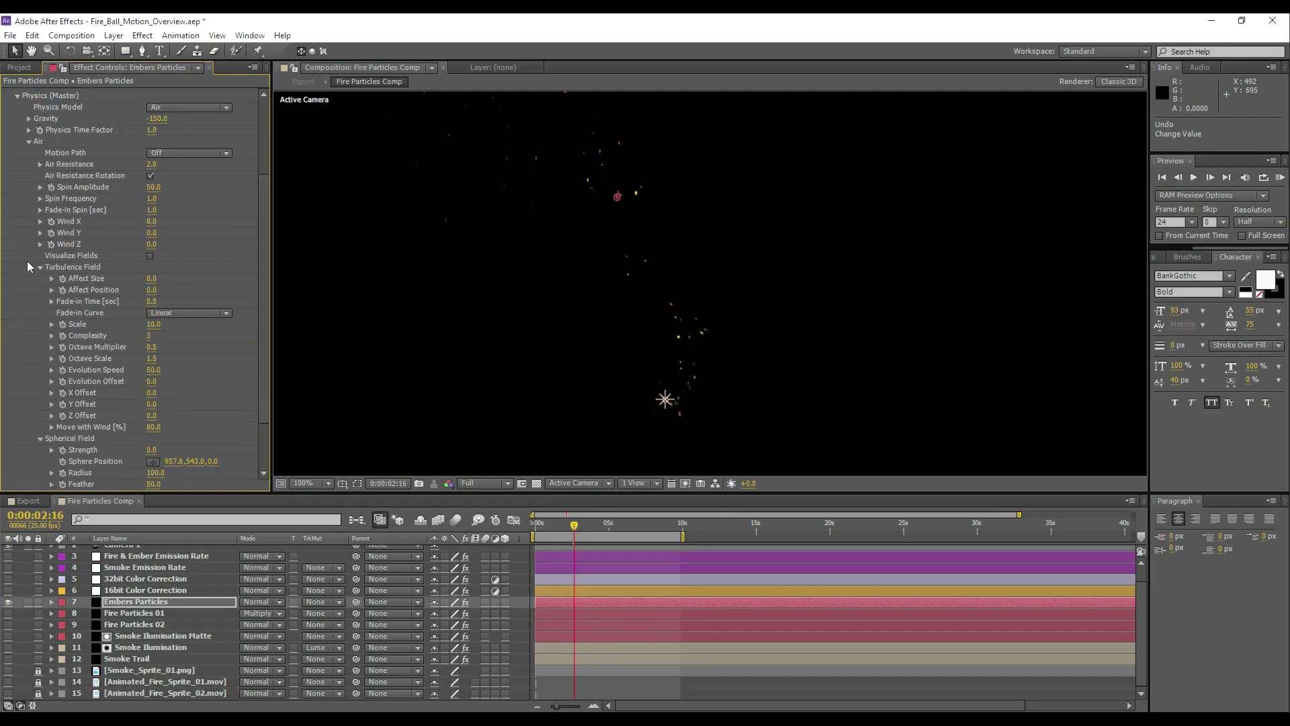
Expand Fire Particles 01's Physics and Air settings and compare them with Embers Particles
scroll(19, 272, up, 3)
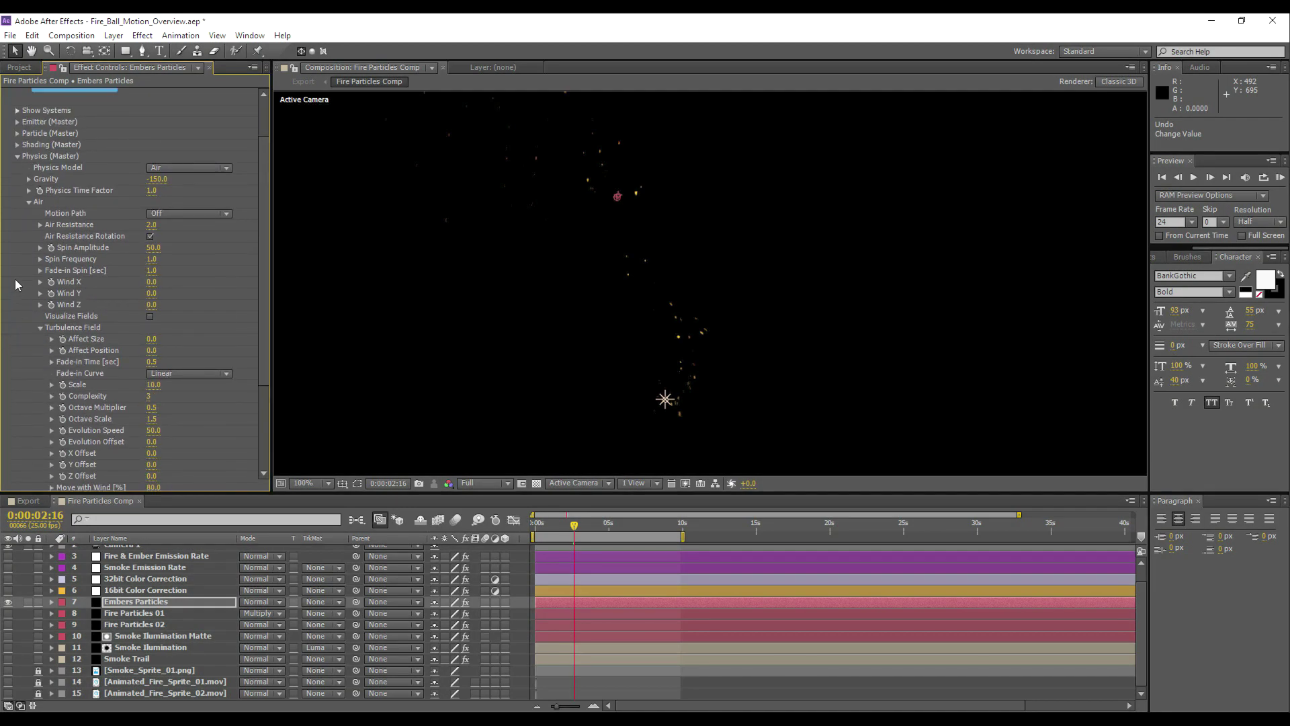
scroll(15, 282, up, 2)
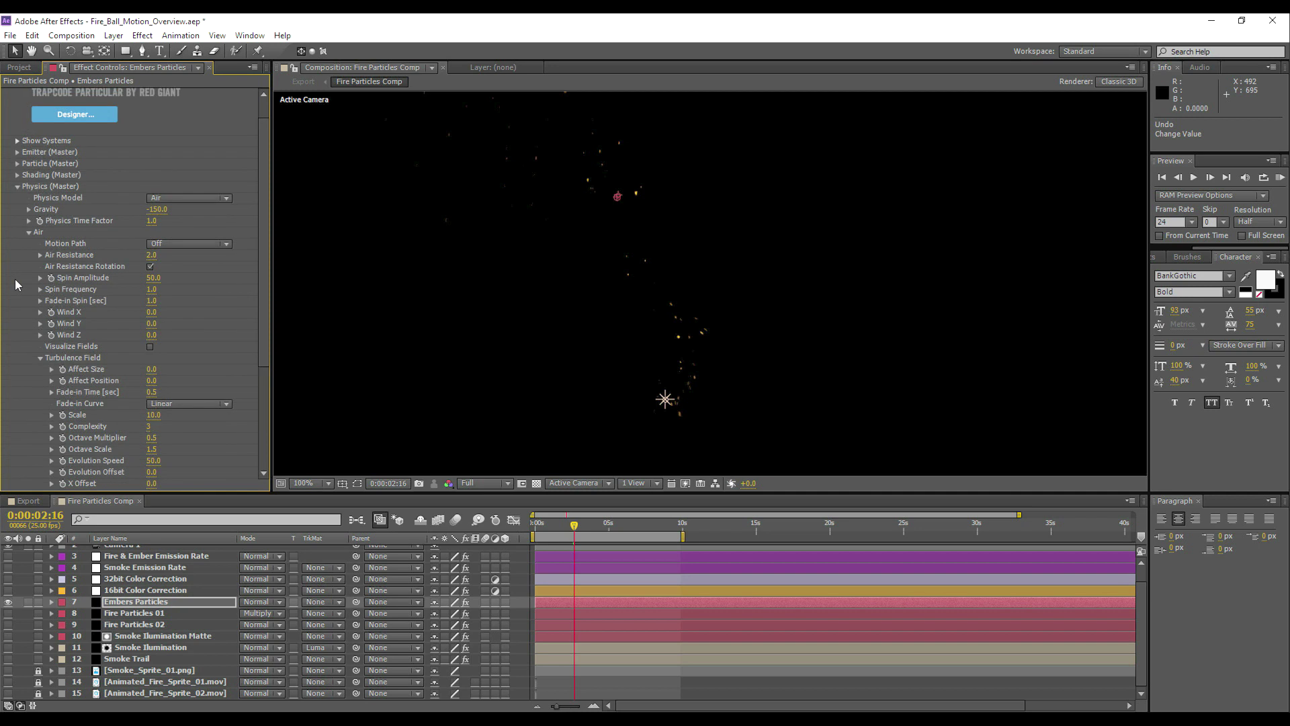
click(134, 613)
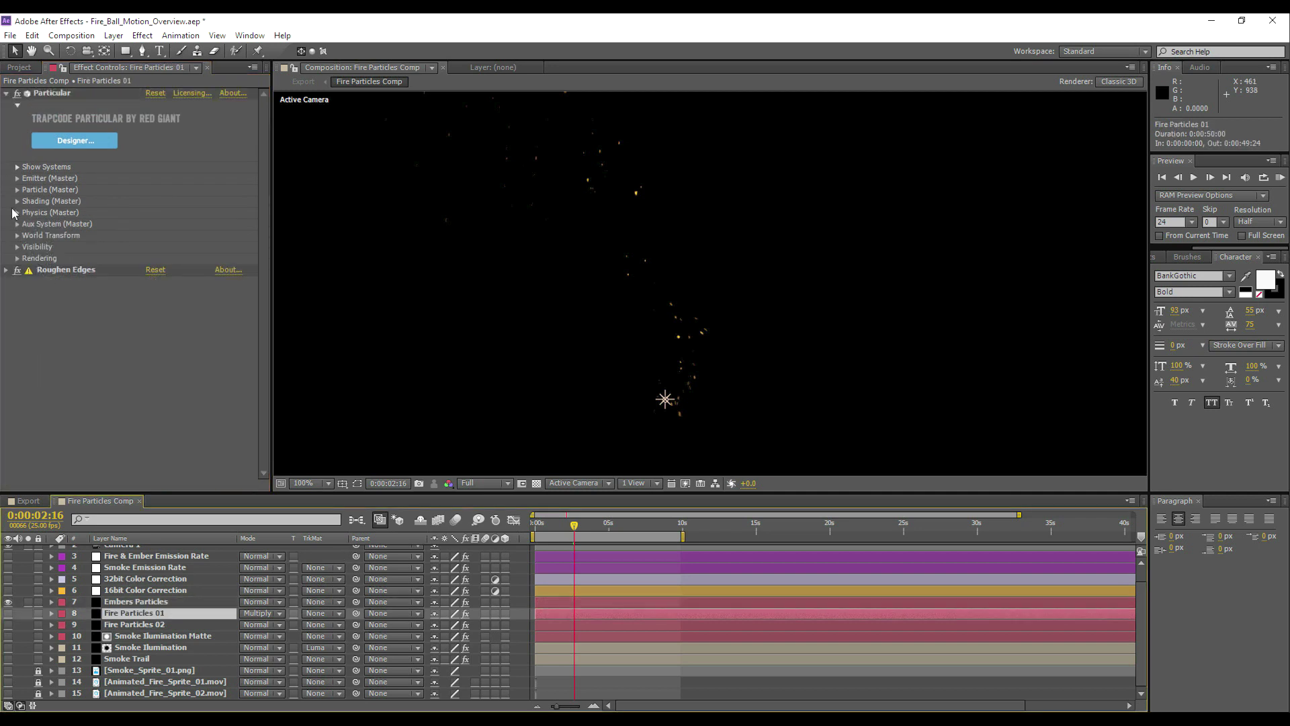
click(17, 212)
click(27, 259)
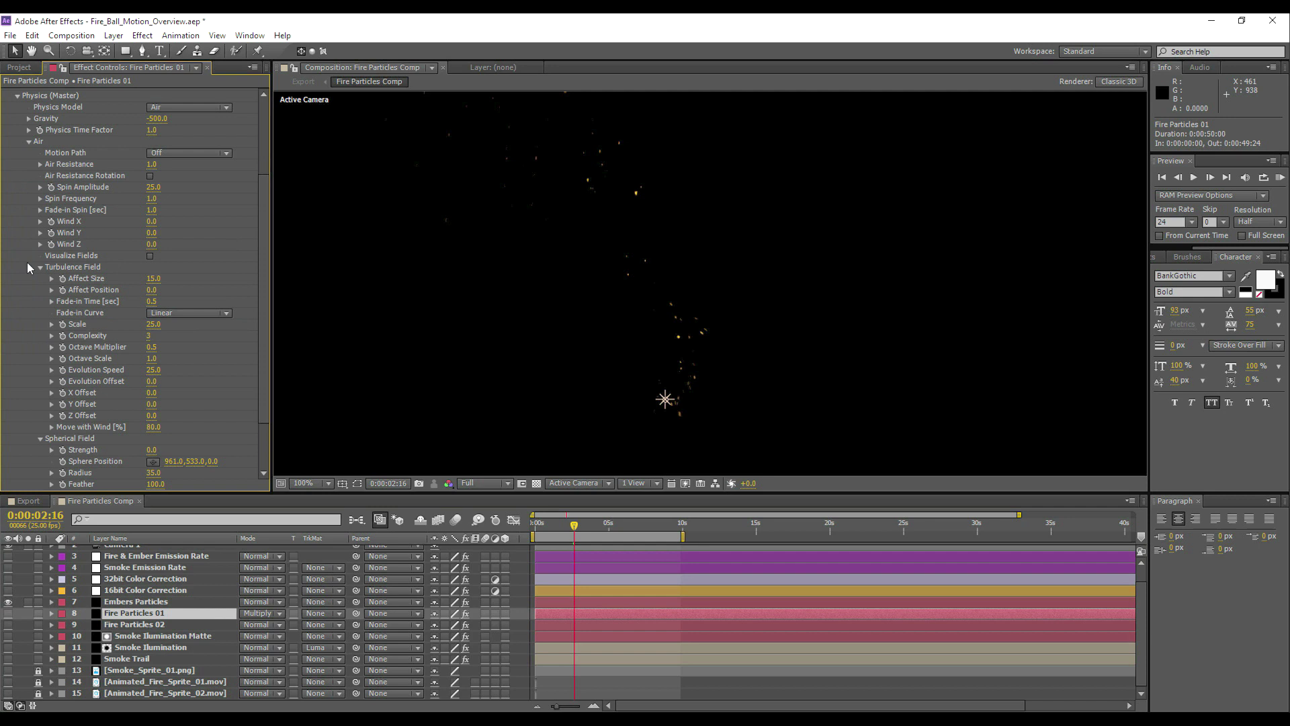
click(131, 603)
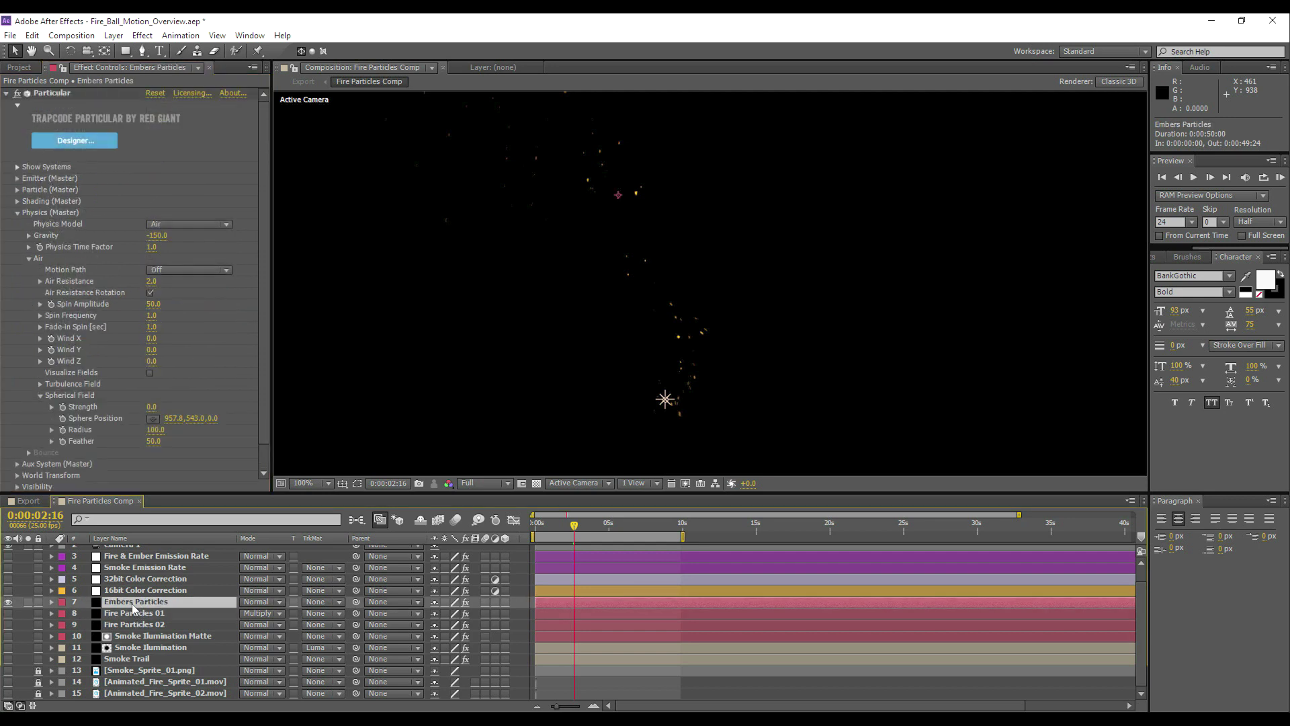
click(129, 614)
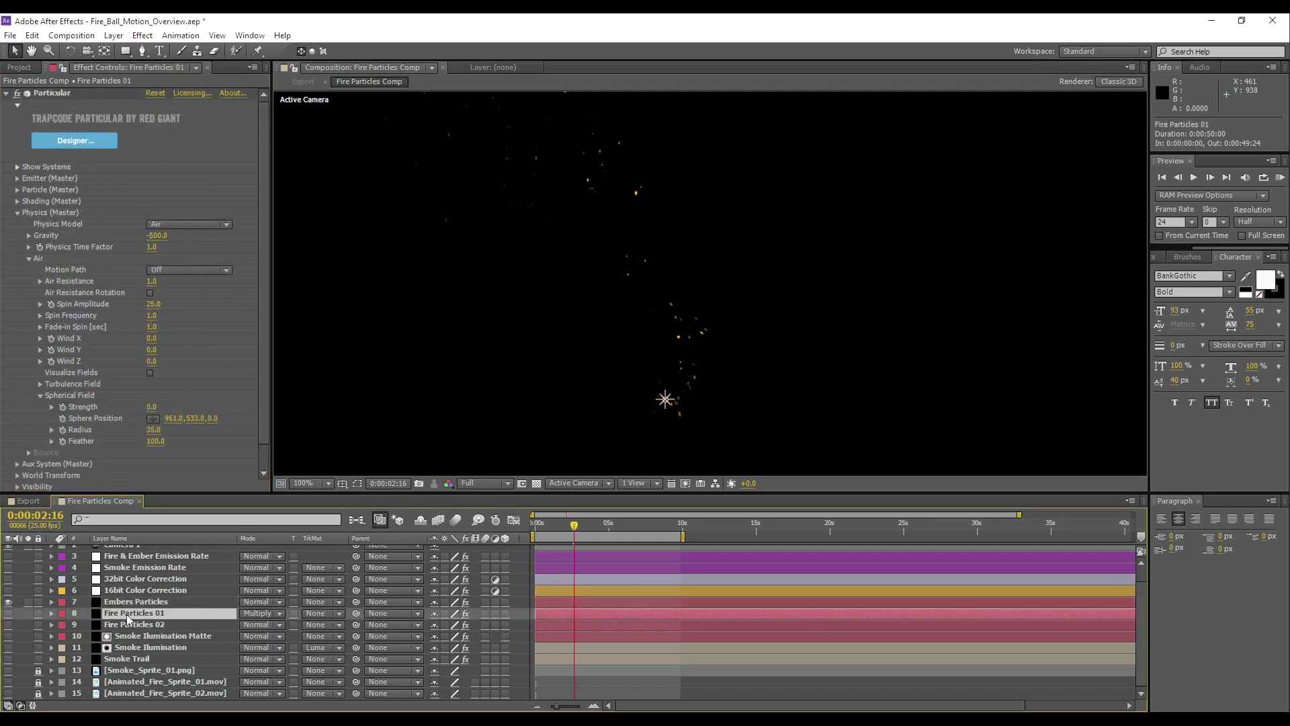
click(127, 602)
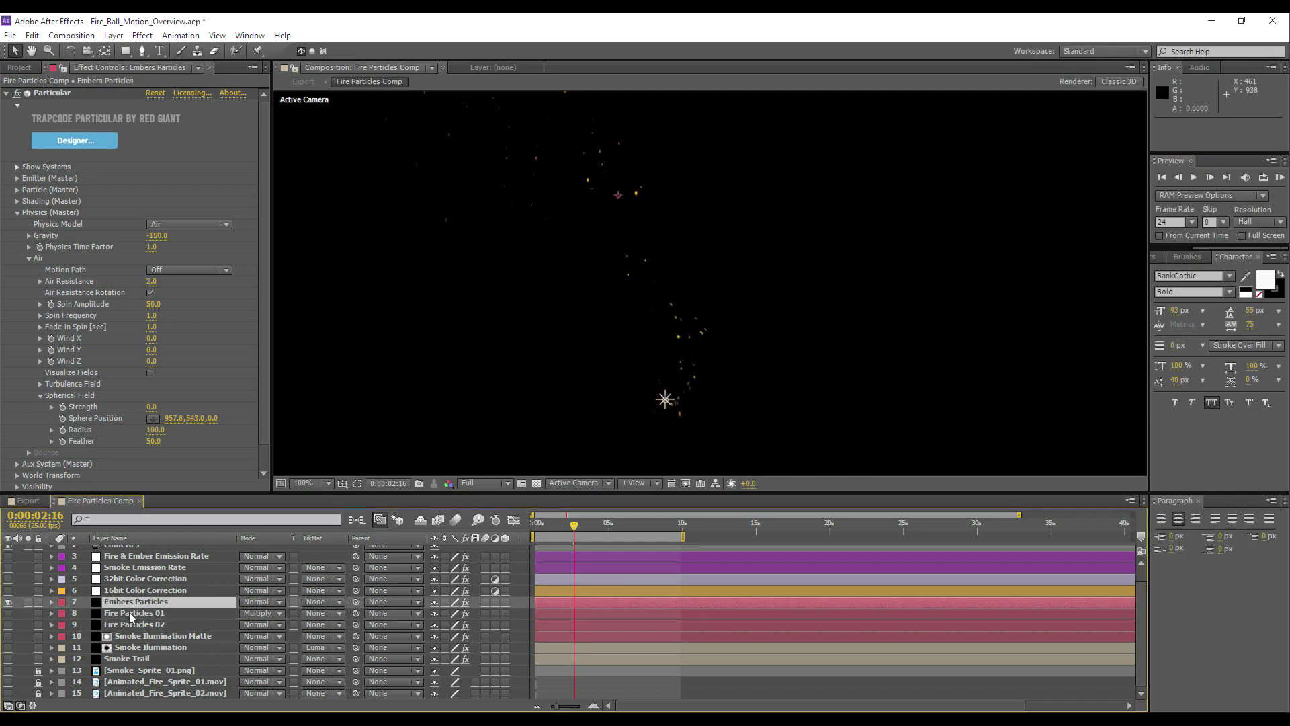
click(129, 611)
click(129, 602)
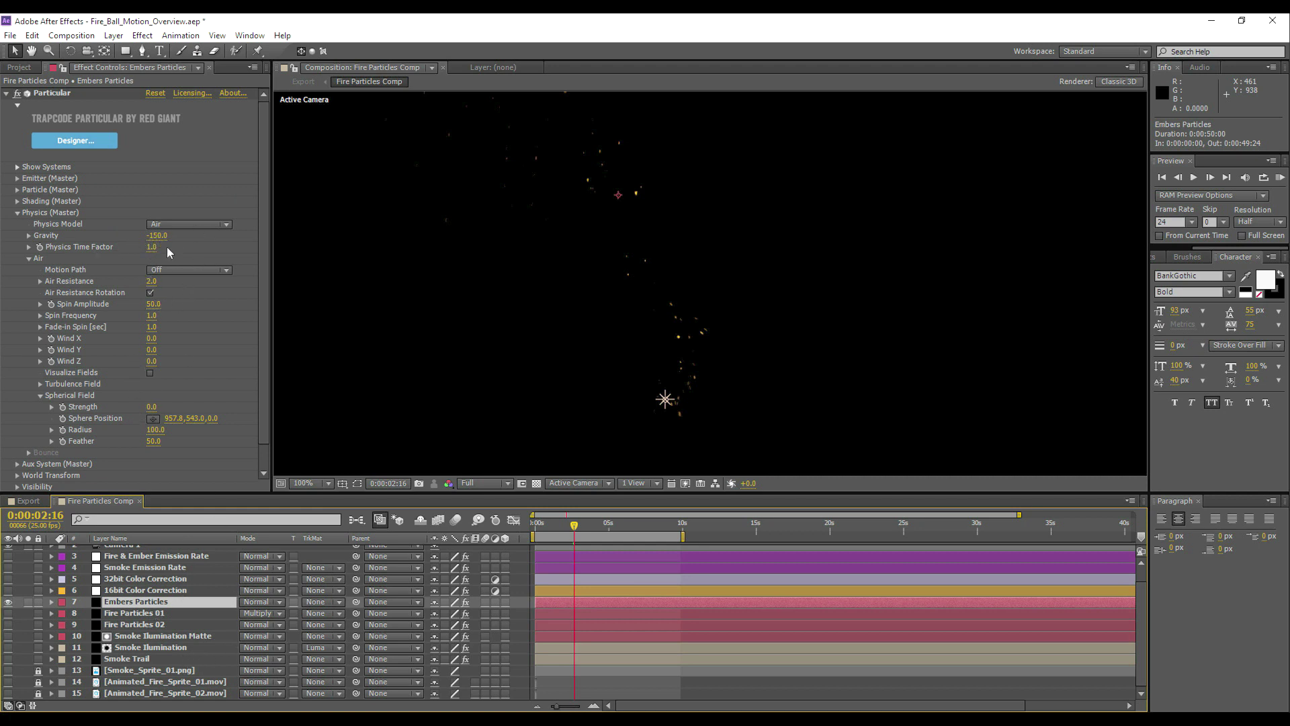
Try embers Gravity -130 and Spin Amplitude 140, undo back to -150 and 50, and preview
drag(154, 235, 109, 237)
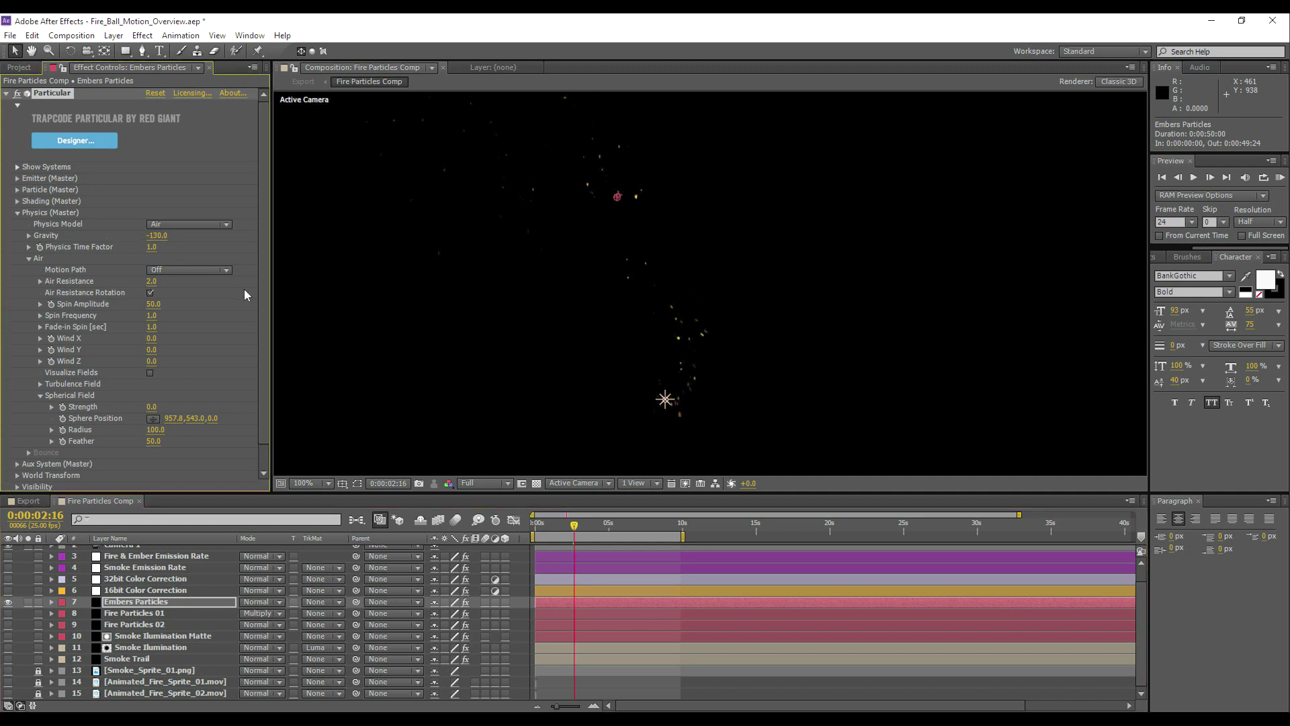
key(ctrl+z)
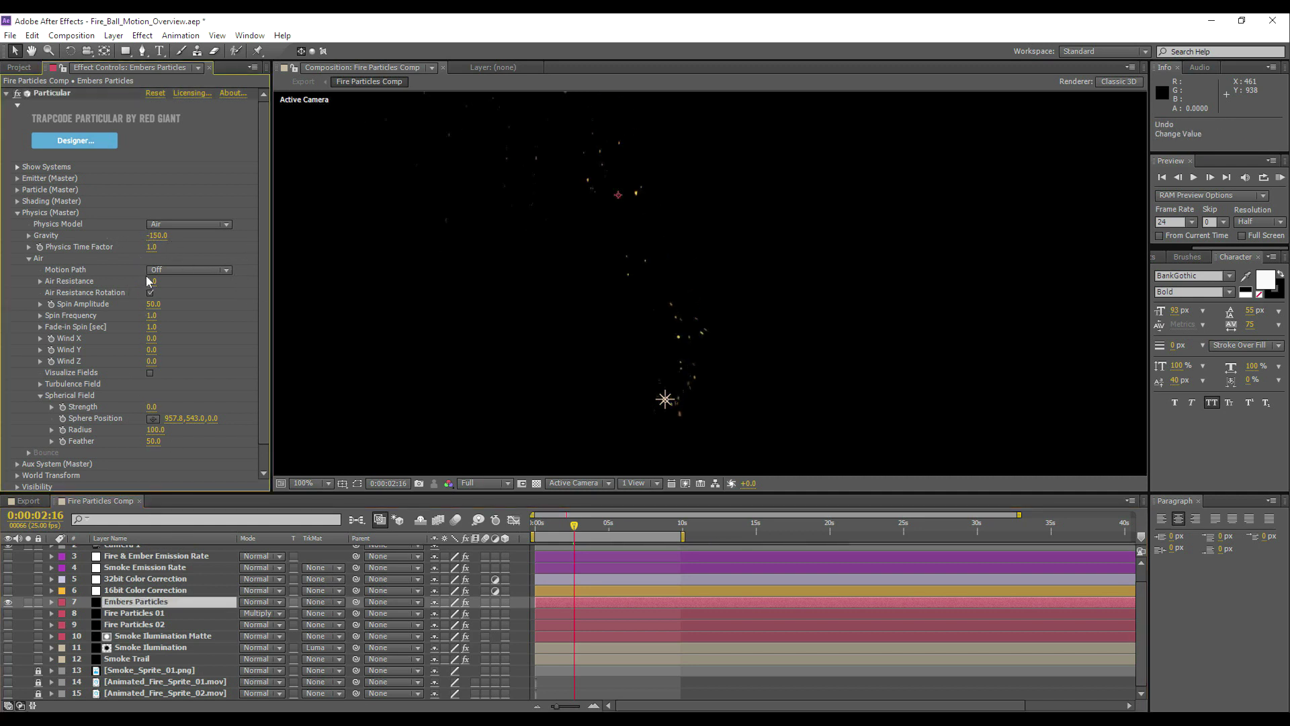
drag(152, 304, 215, 300)
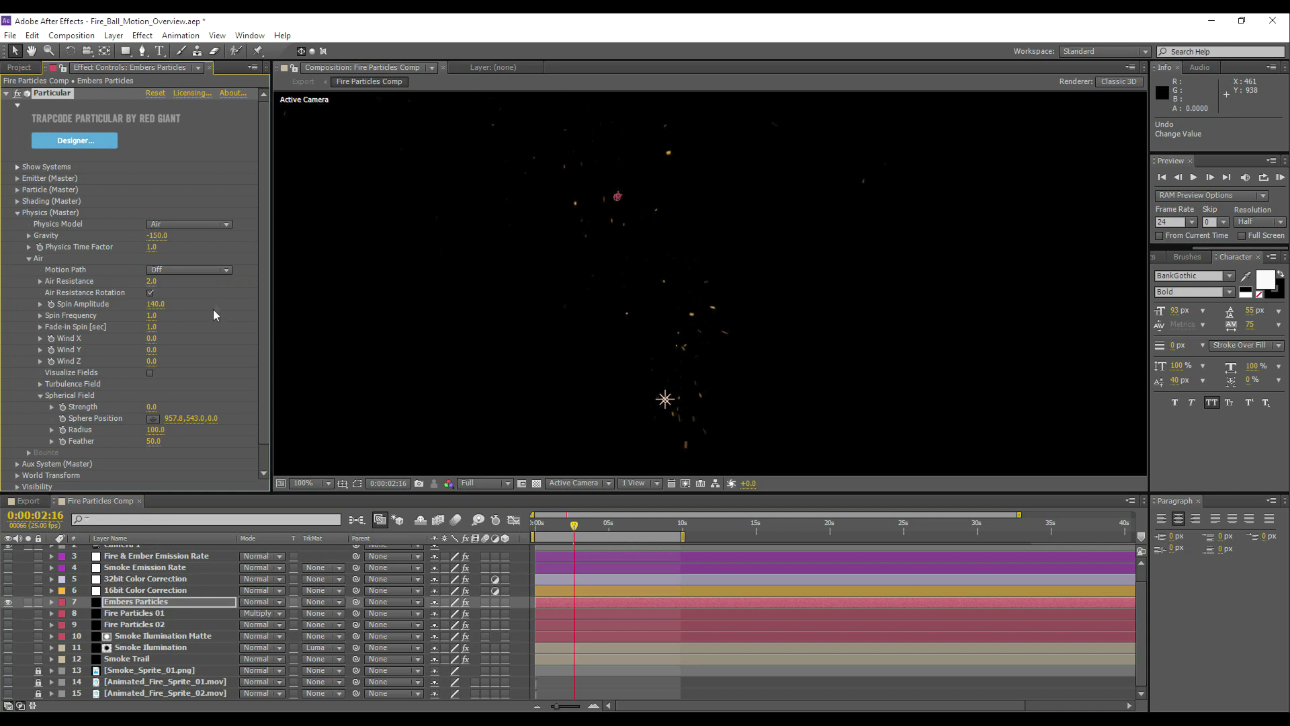
key(ctrl+z)
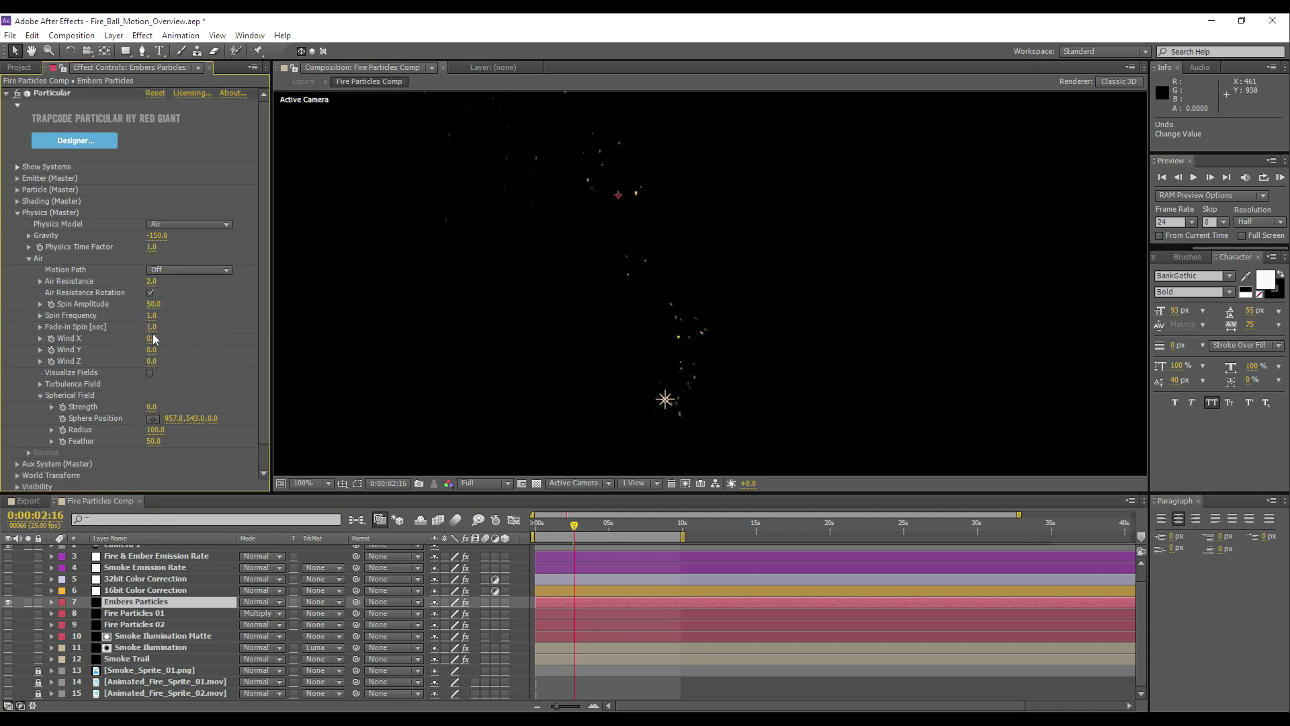
key(space)
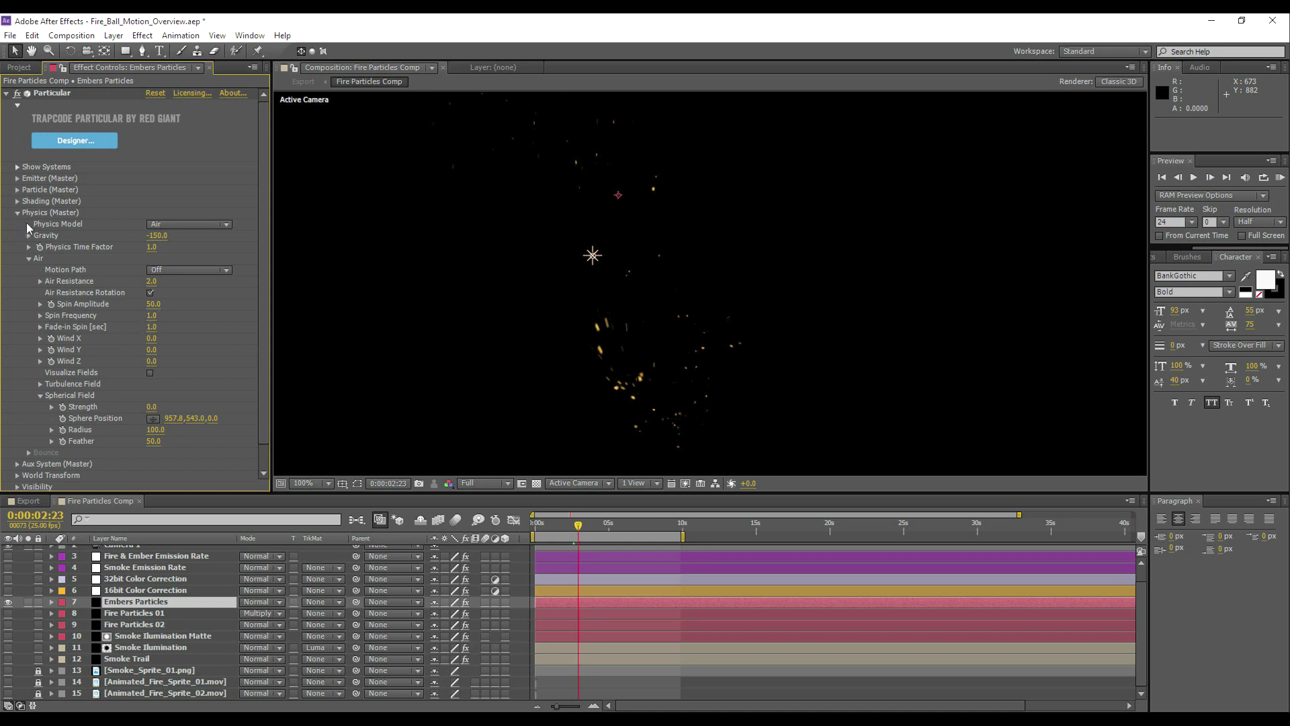
click(28, 258)
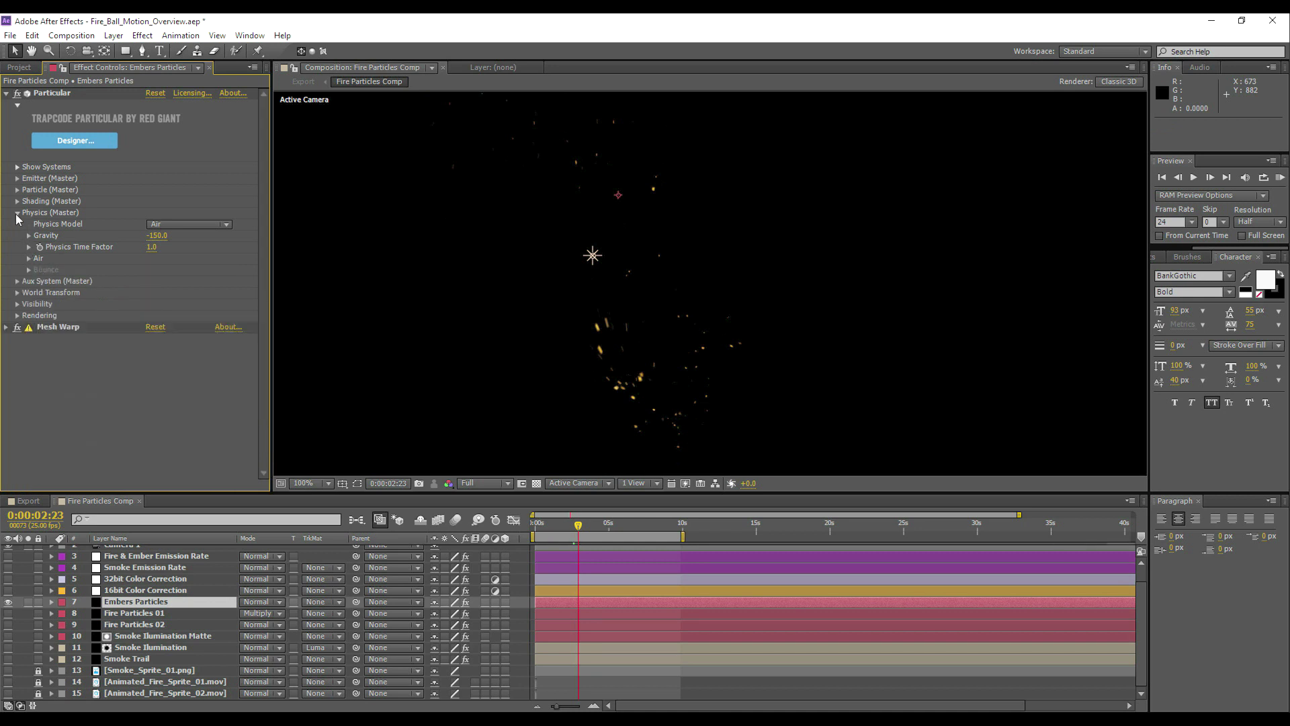
click(17, 213)
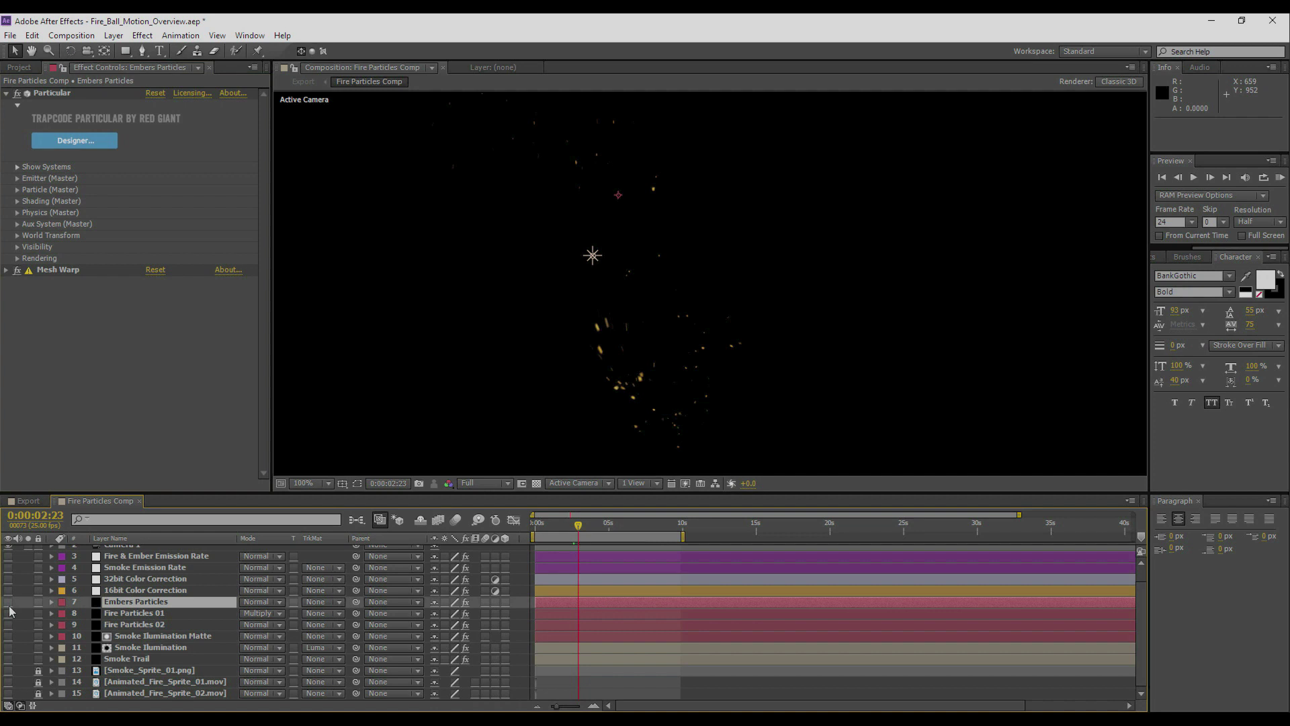
Hide Embers Particles, show and select Smoke Trail, and open its Particle (Master) settings
click(8, 658)
click(124, 659)
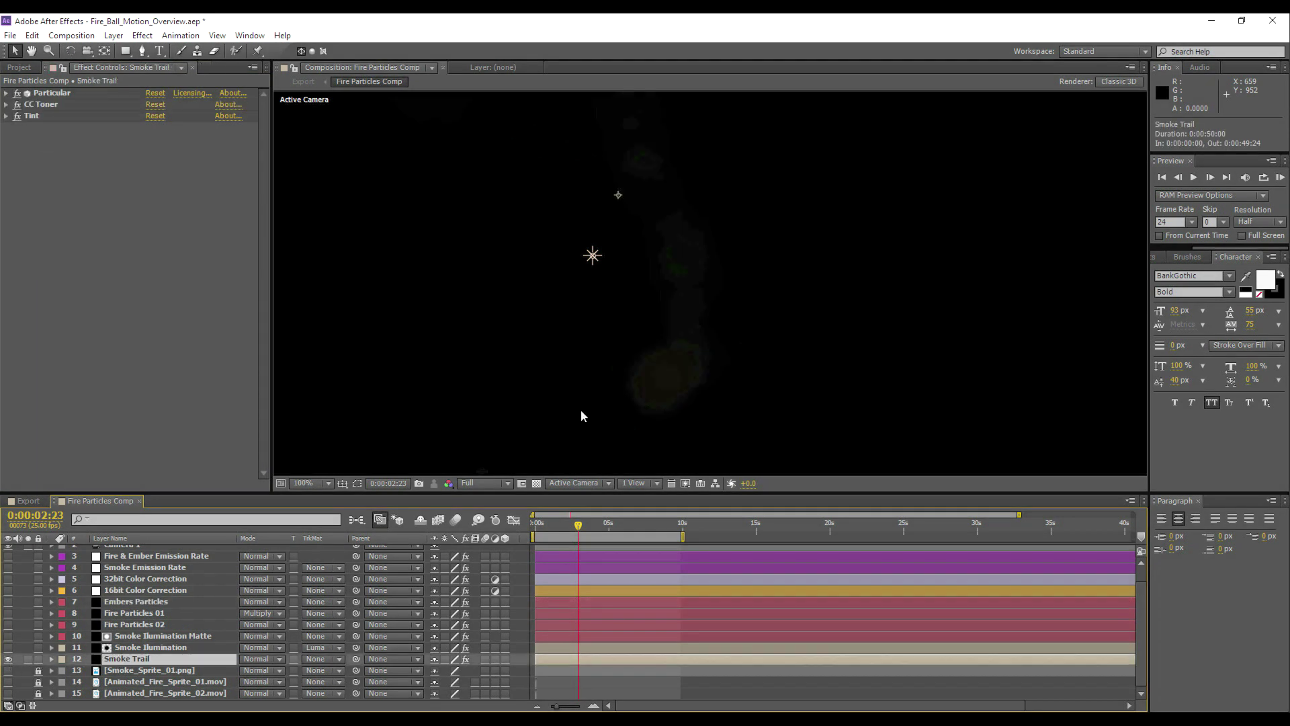
scroll(604, 376, down, 2)
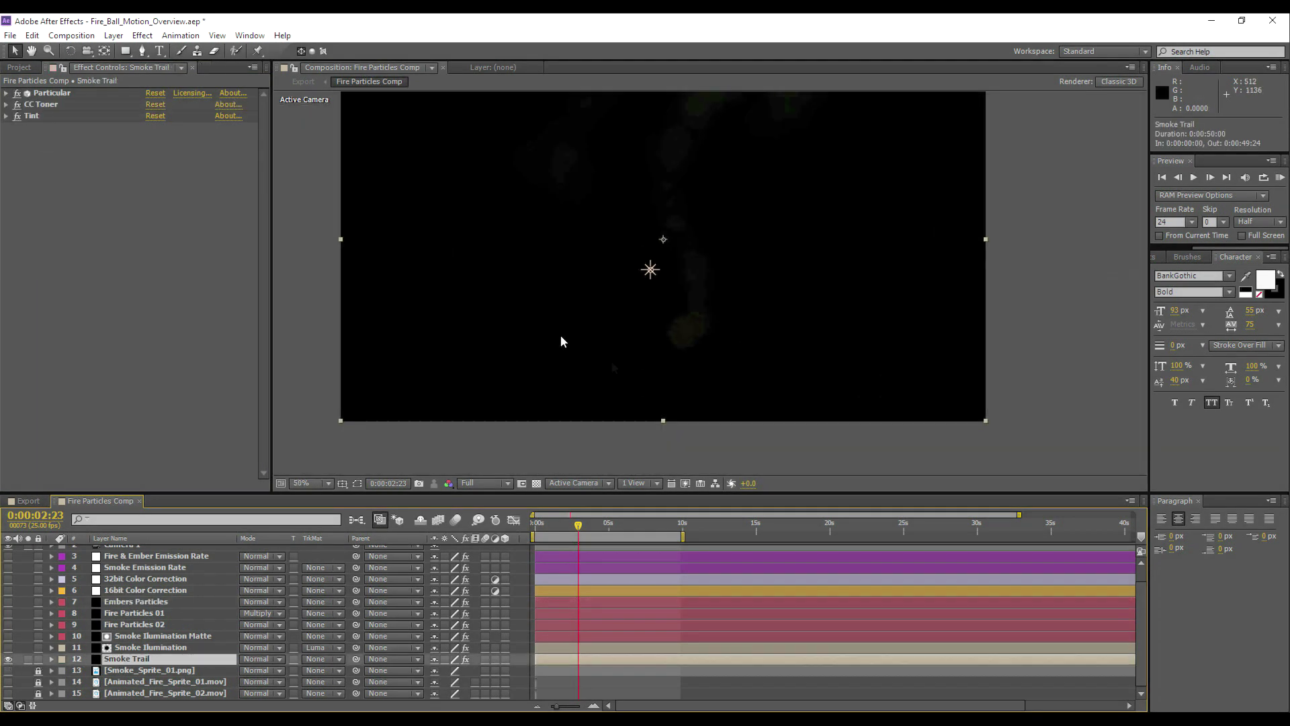
click(6, 93)
click(17, 189)
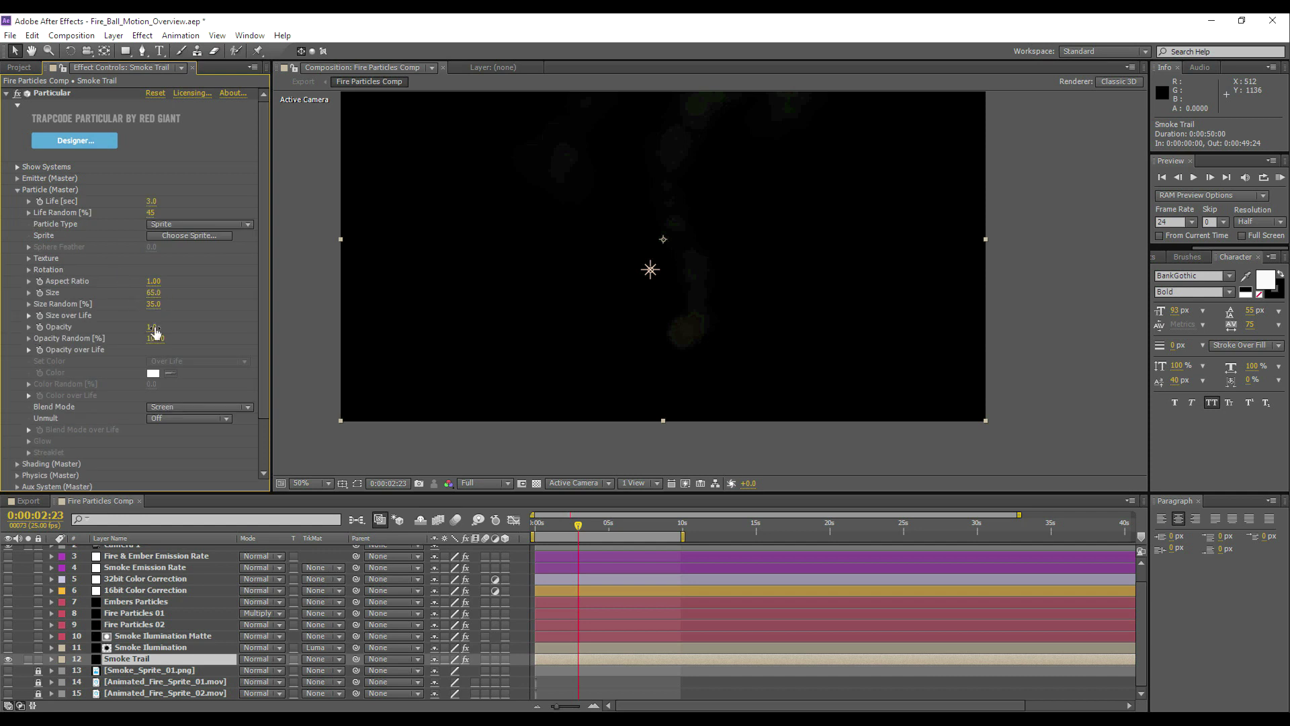
Raise the Smoke Trail particle Opacity from 1 to 25
click(164, 326)
drag(164, 327, 165, 327)
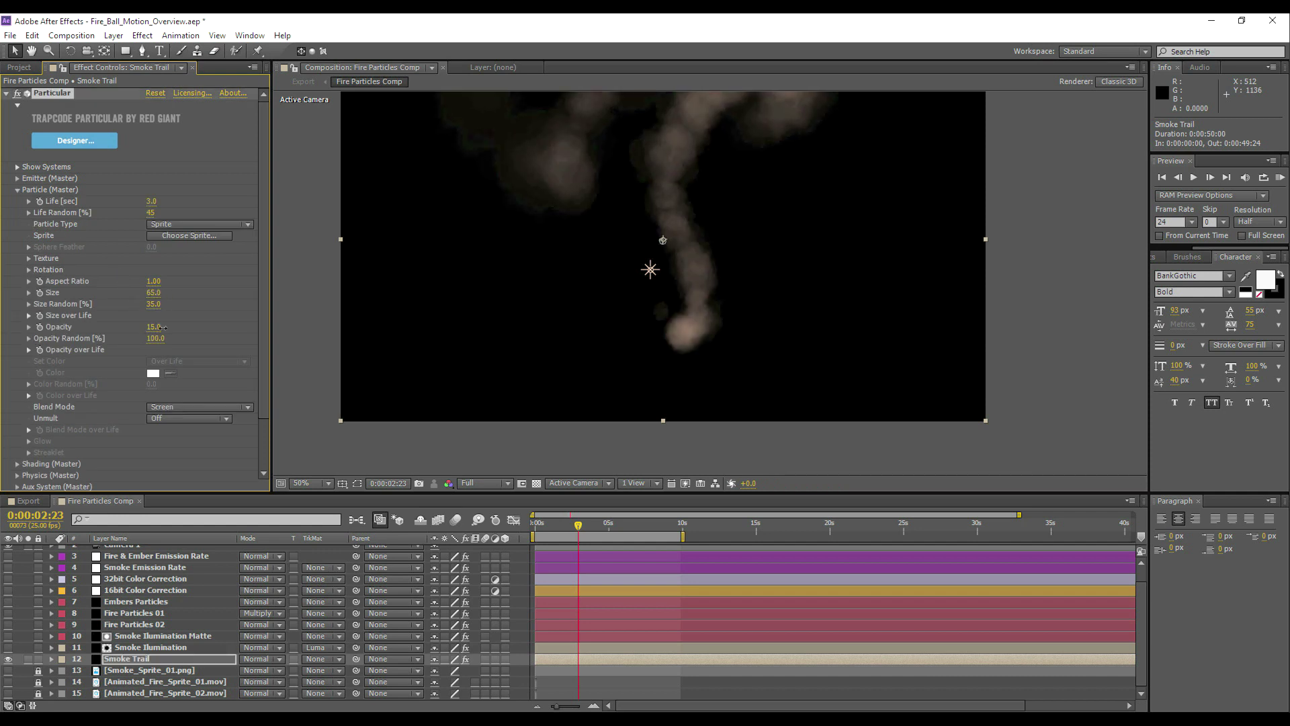
drag(164, 326, 154, 330)
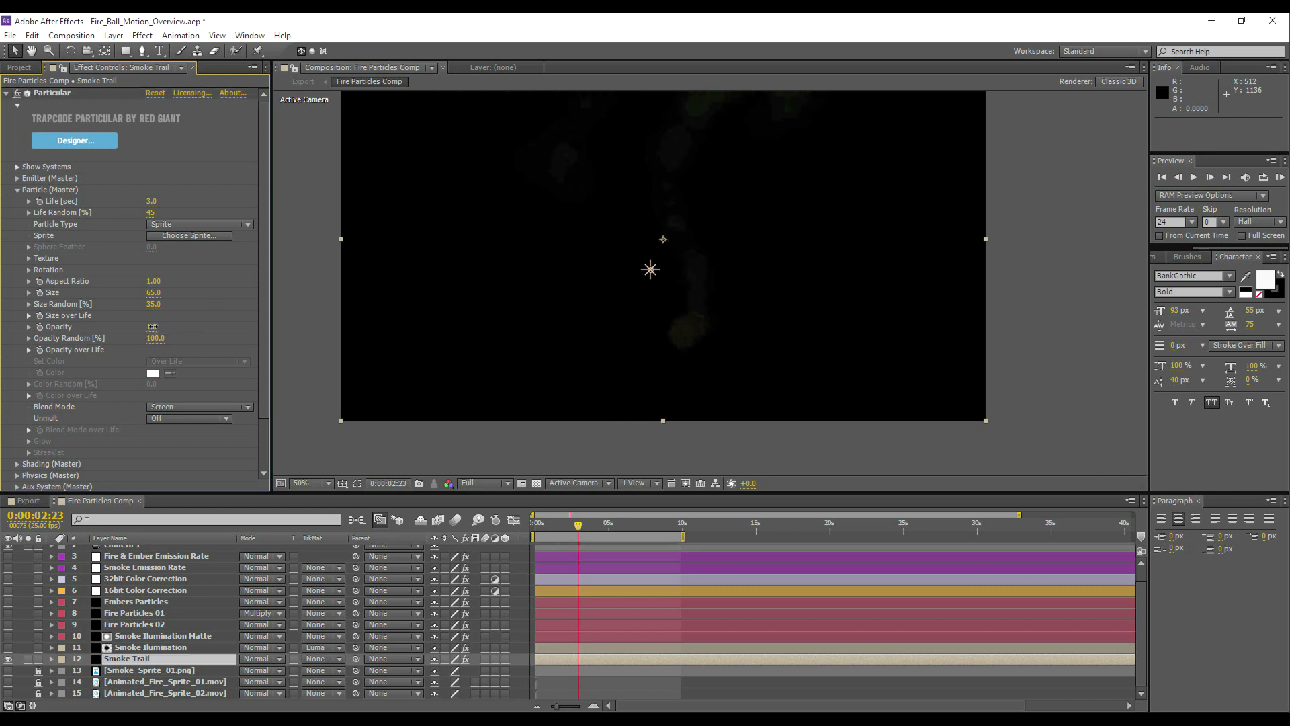
click(155, 328)
text(10)
key(Return)
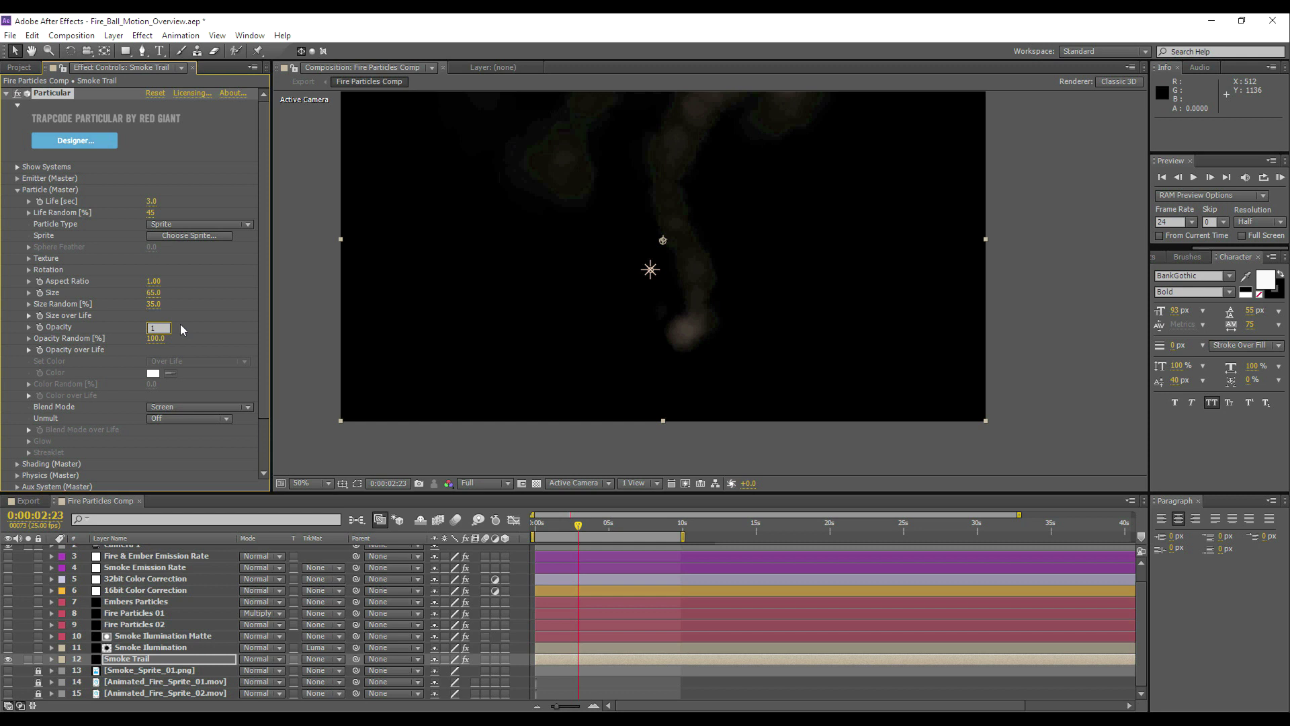
text(25)
key(Return)
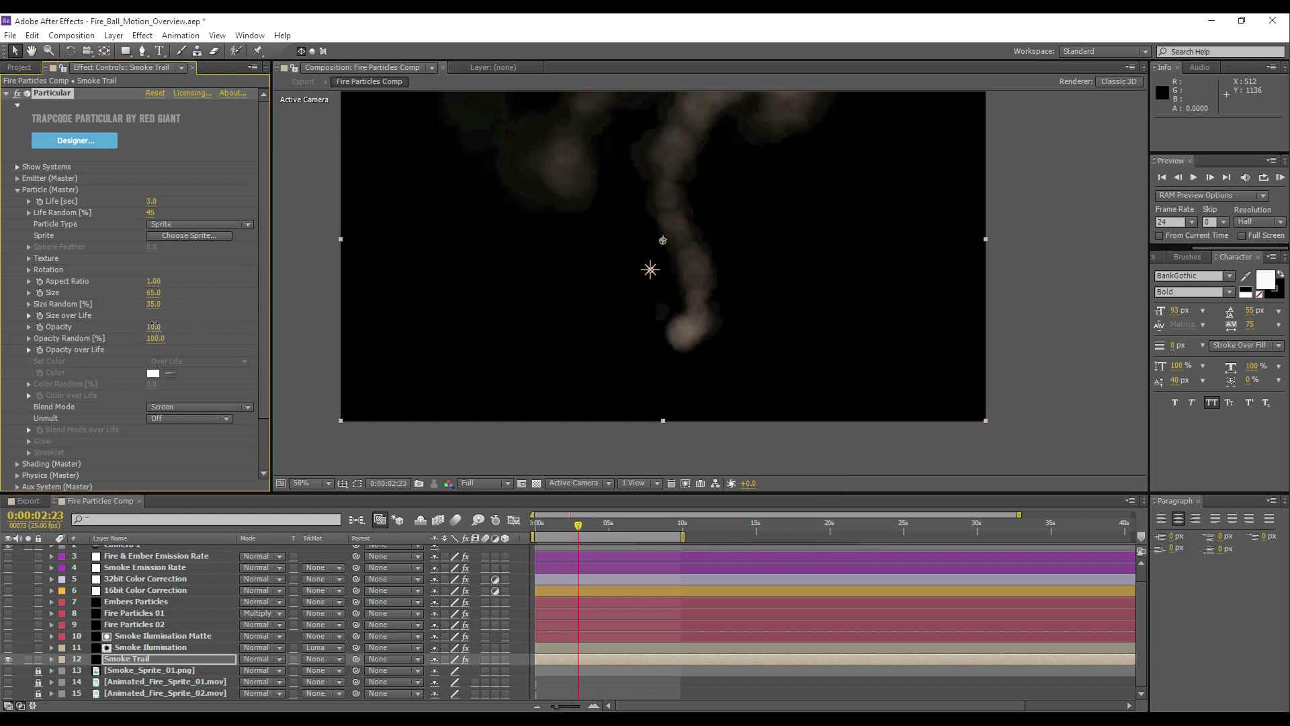
scroll(611, 216, up, 2)
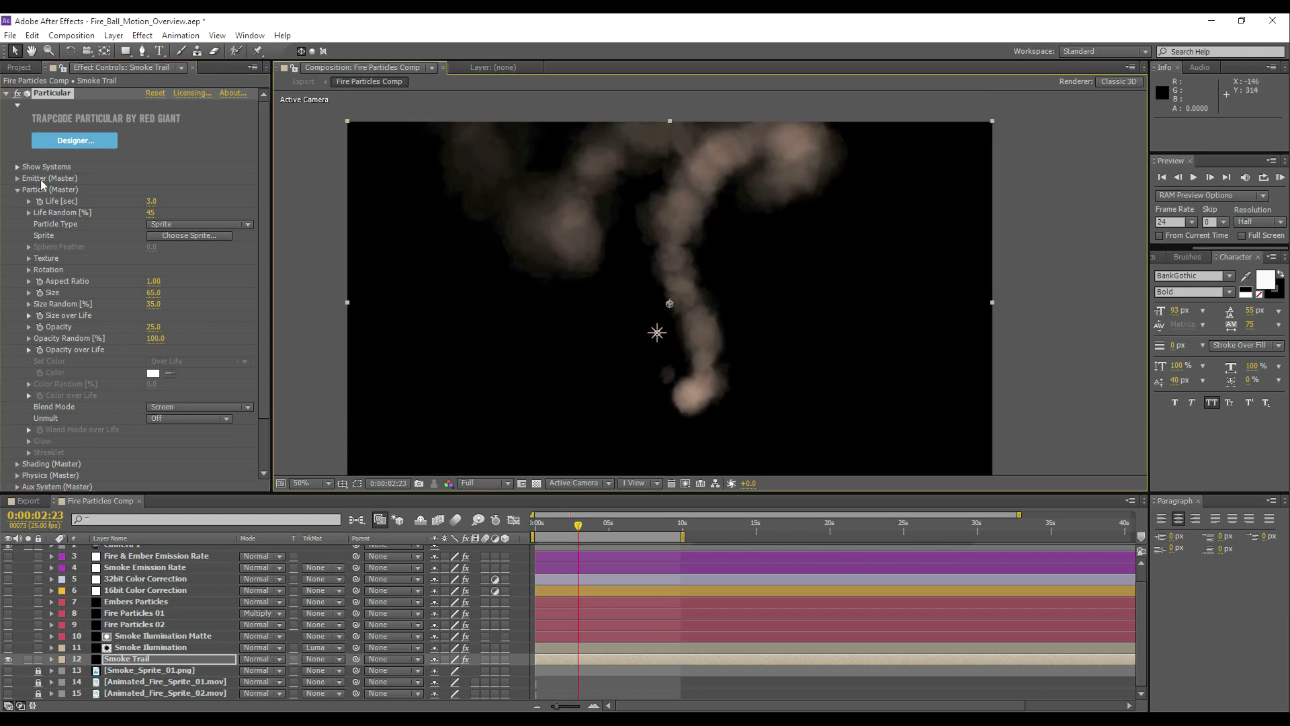
Redraw Smoke Trail's Size over Life curve more smoothly, also checking Texture and Opacity over Life
click(18, 178)
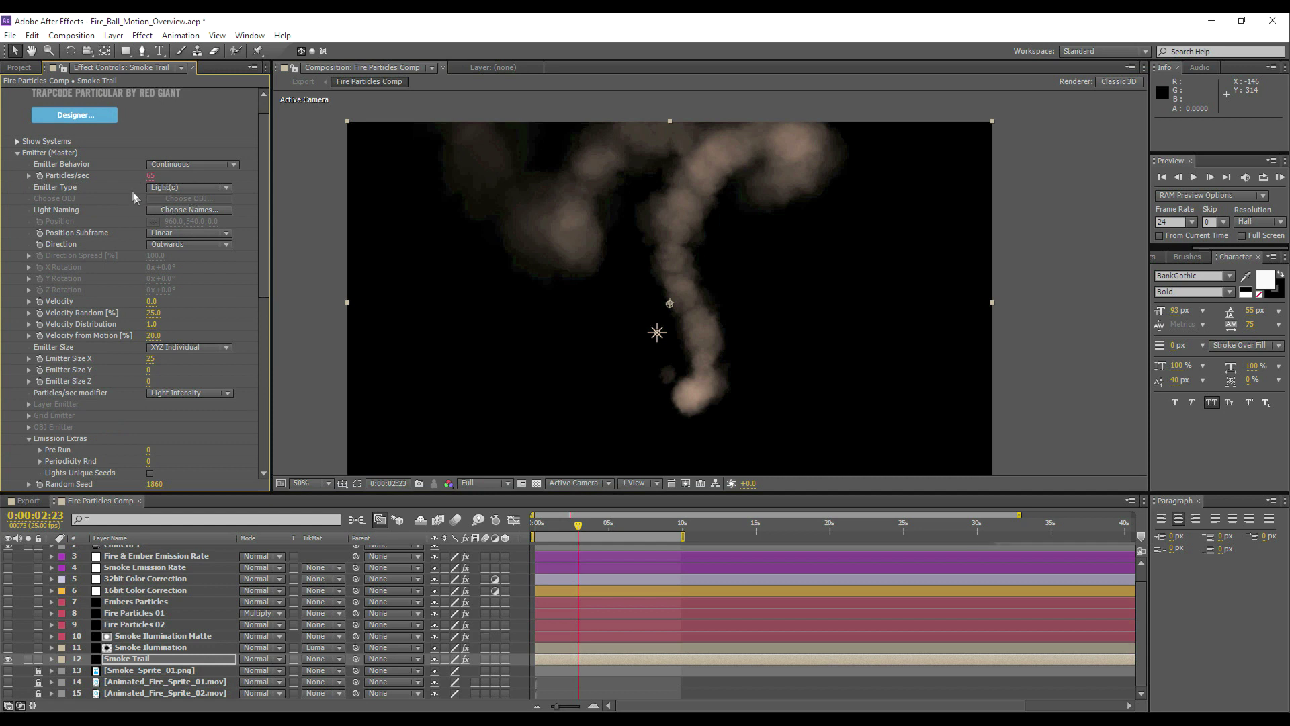
click(17, 152)
click(18, 164)
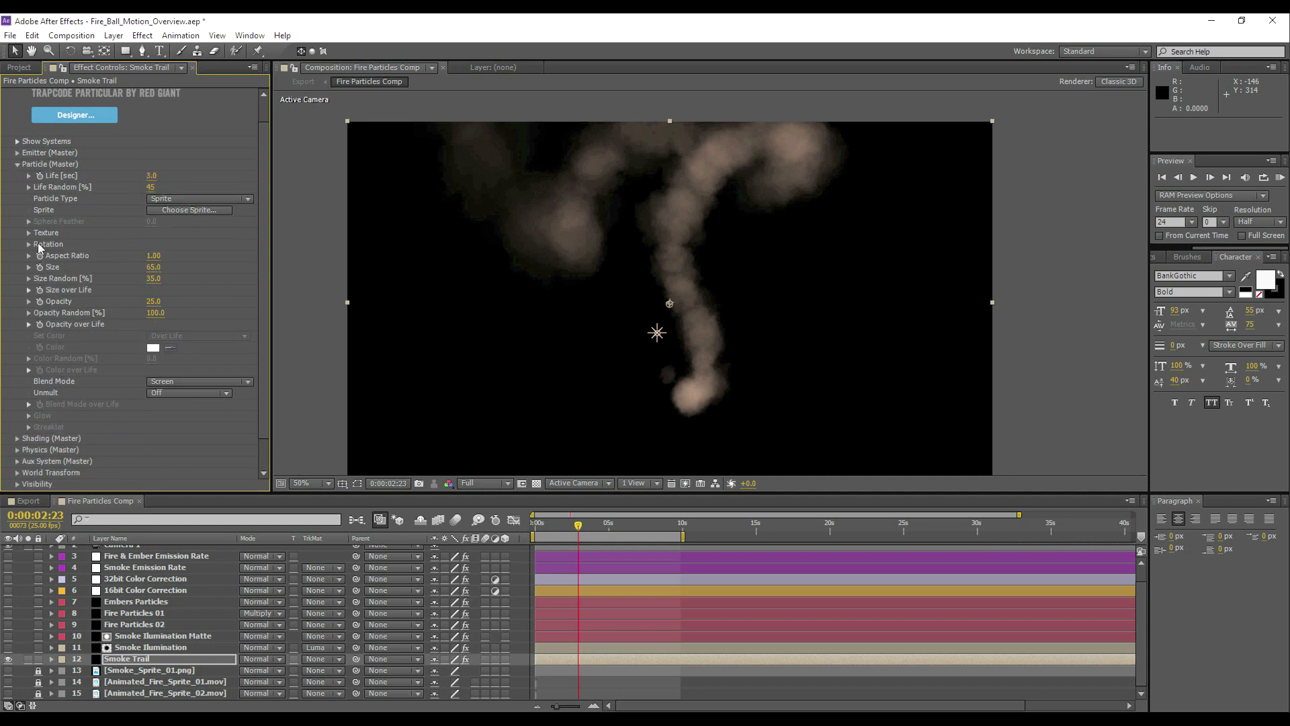
click(28, 233)
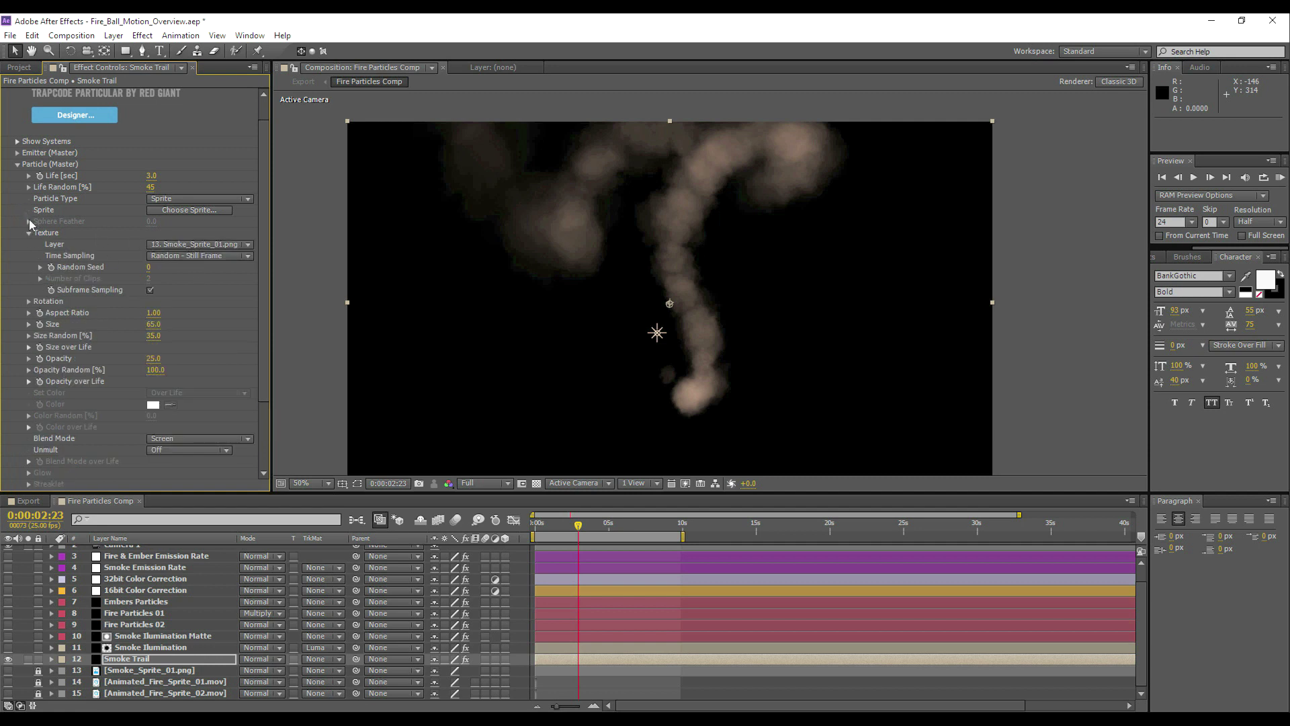
click(28, 289)
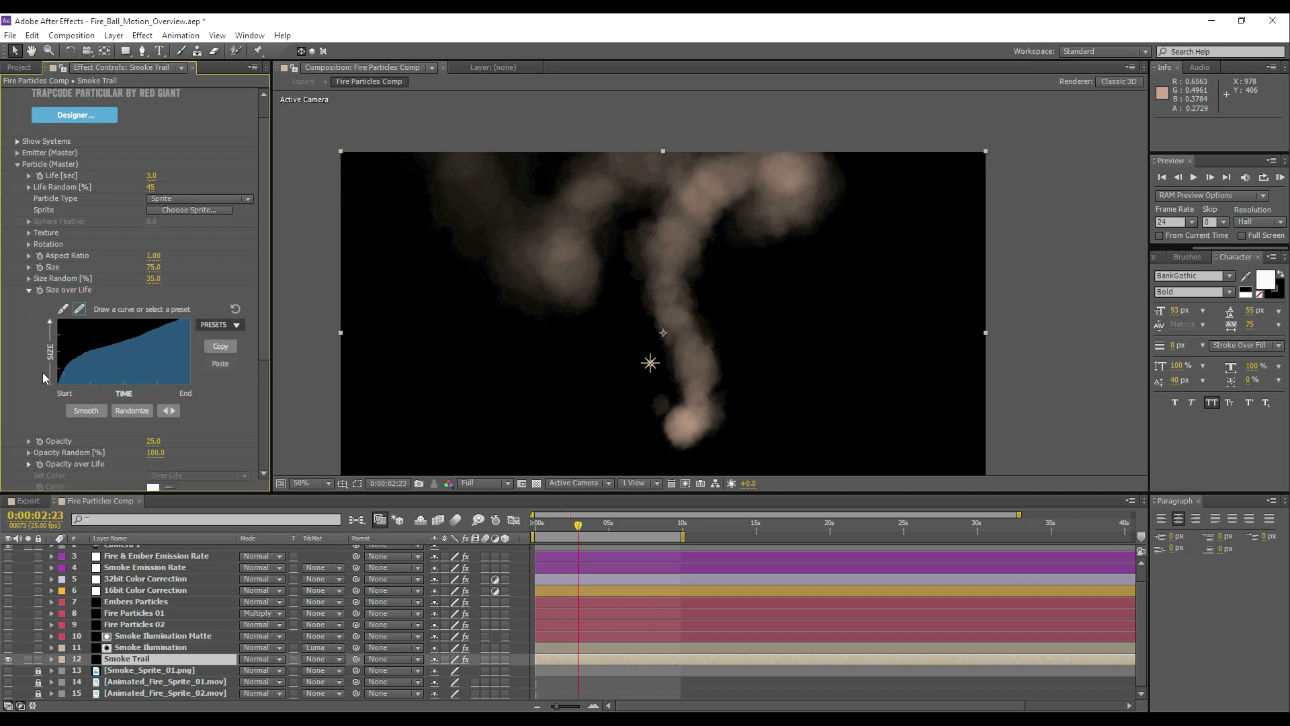
click(231, 325)
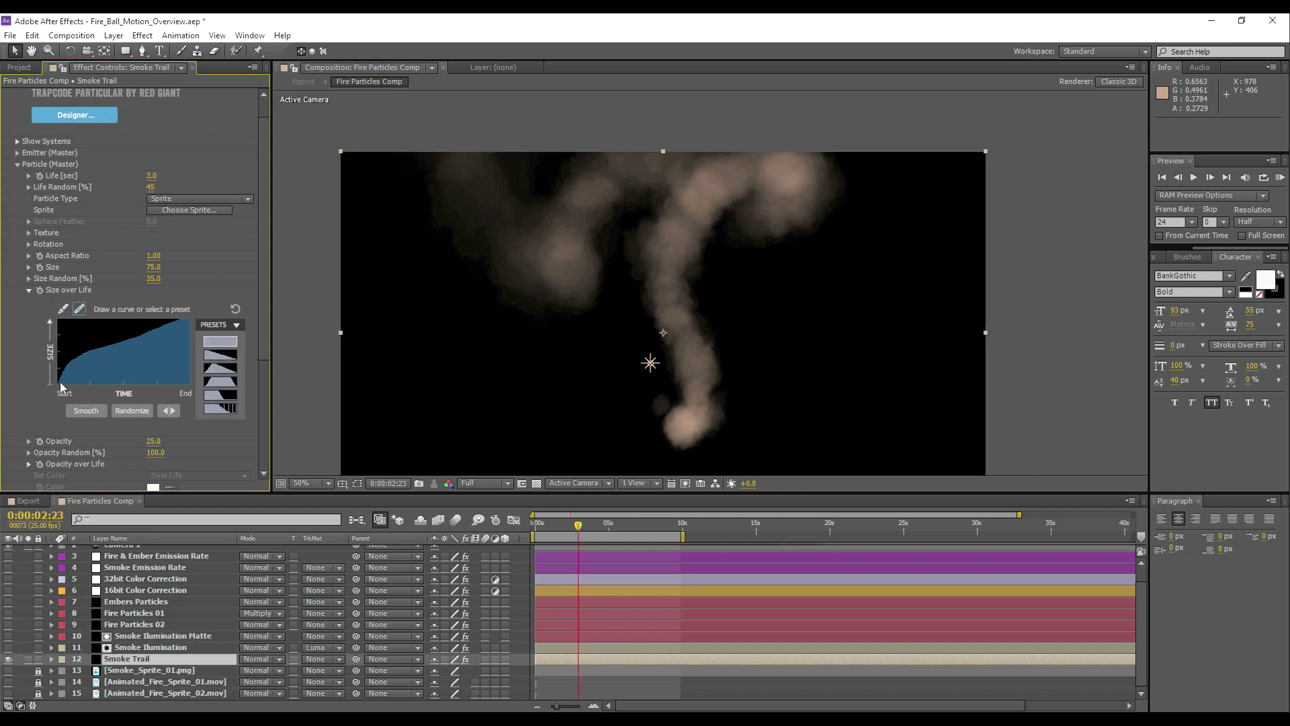
drag(114, 353, 186, 323)
click(28, 290)
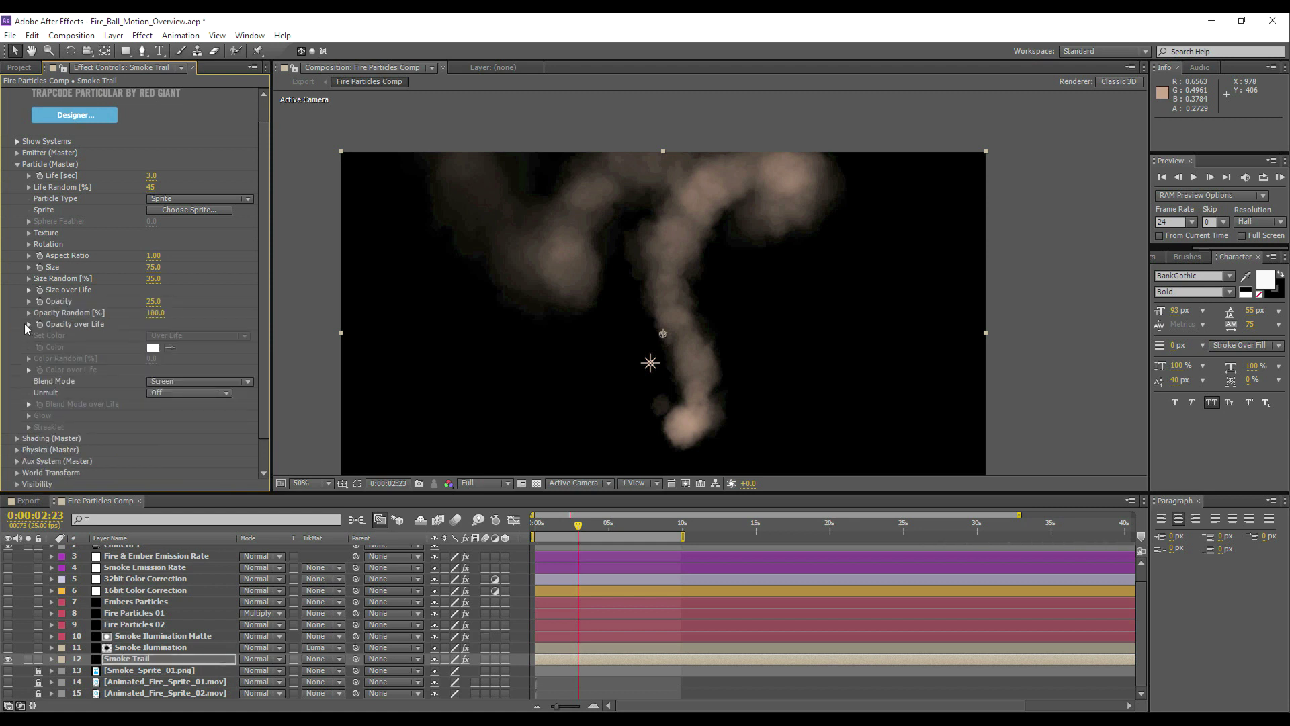
click(30, 324)
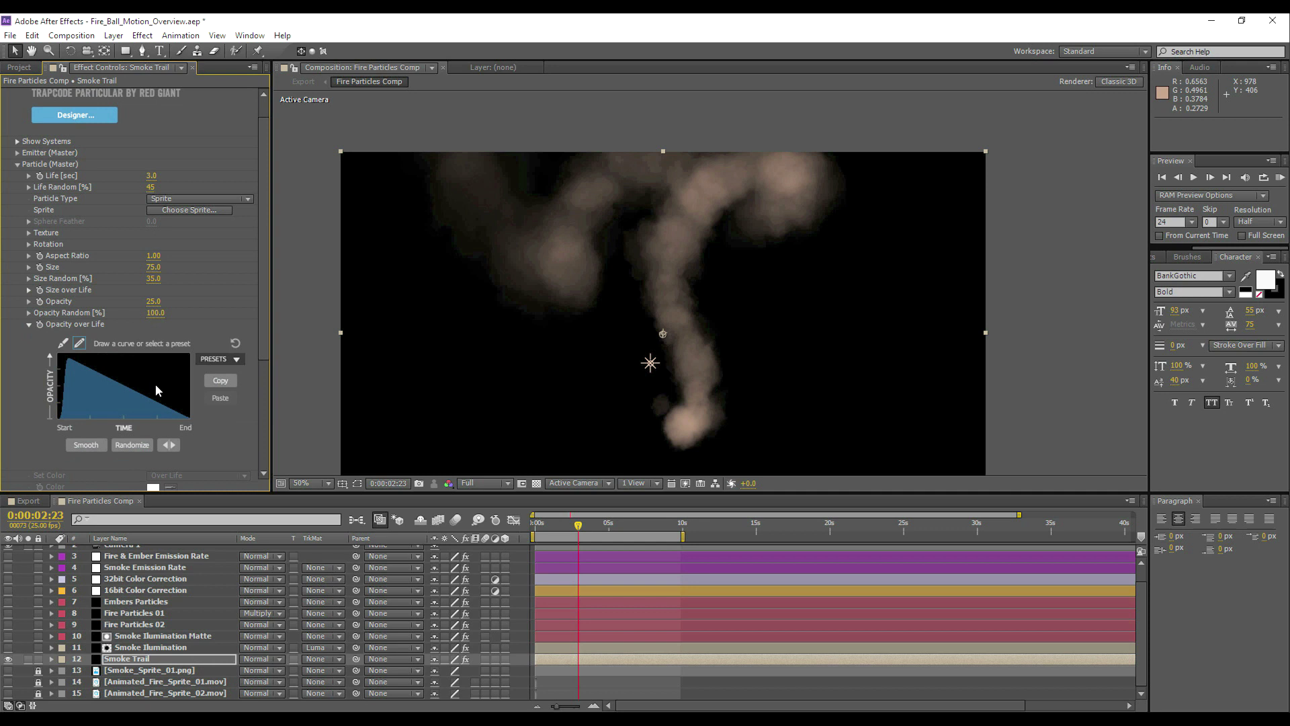
click(30, 324)
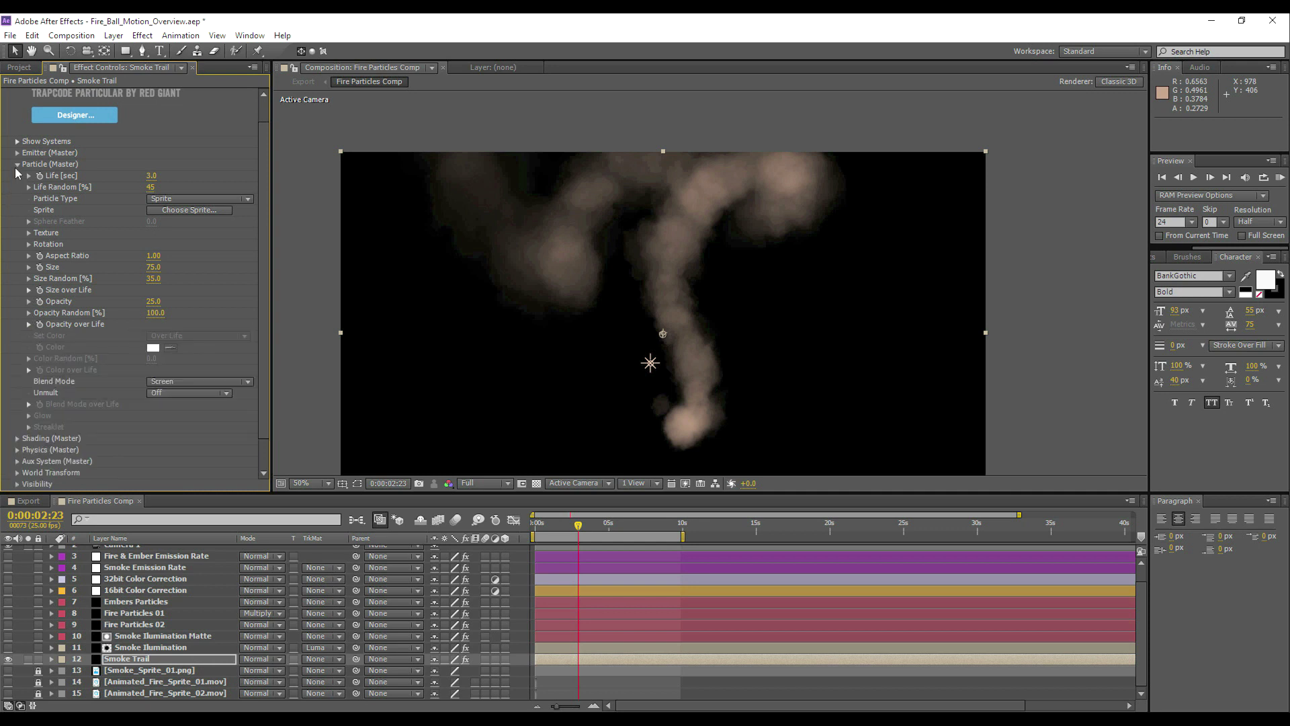
click(17, 168)
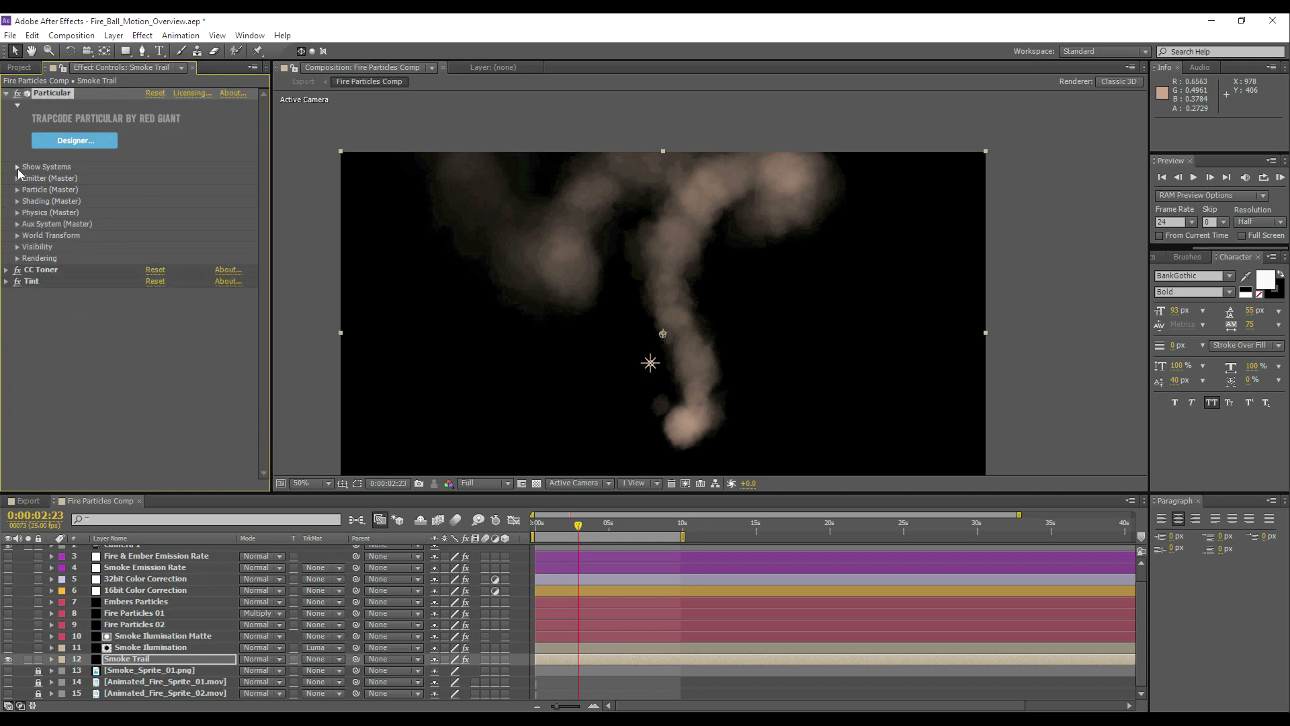
Review Smoke Trail's Physics (Master): Air model, Gravity -150, and the Air turbulence settings
click(18, 213)
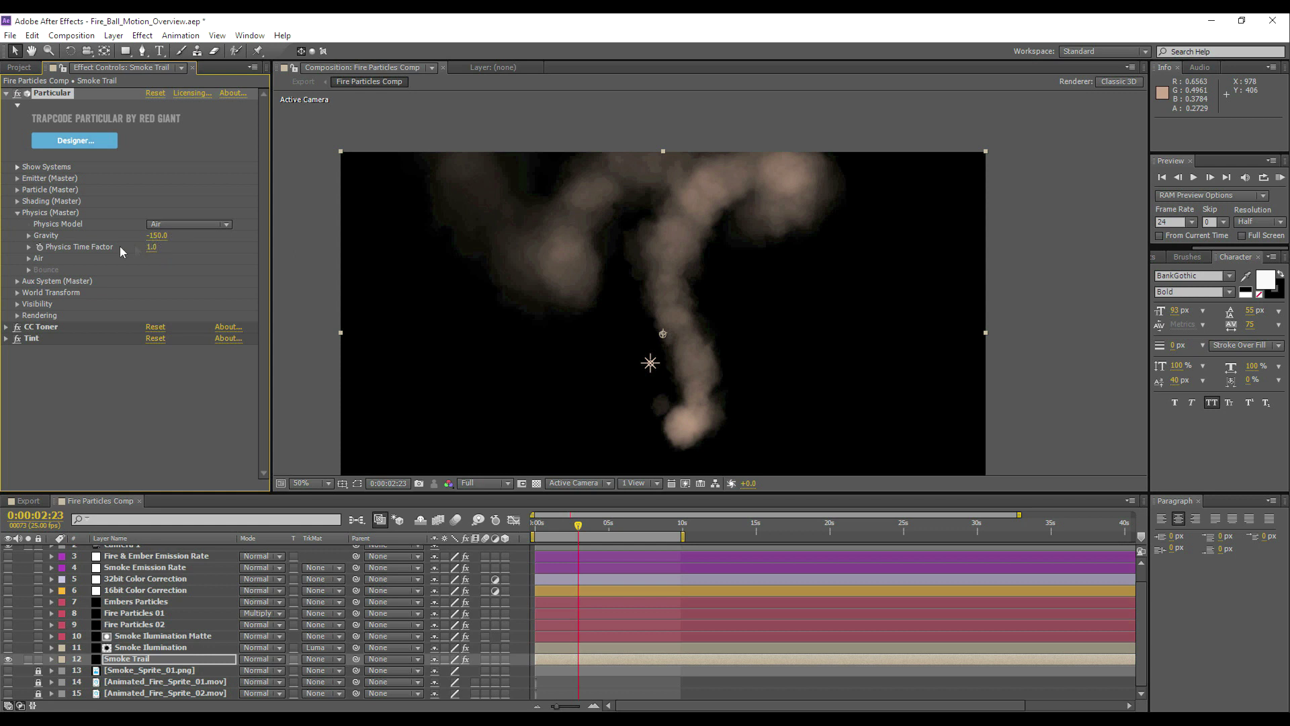
click(28, 258)
scroll(30, 261, down, 3)
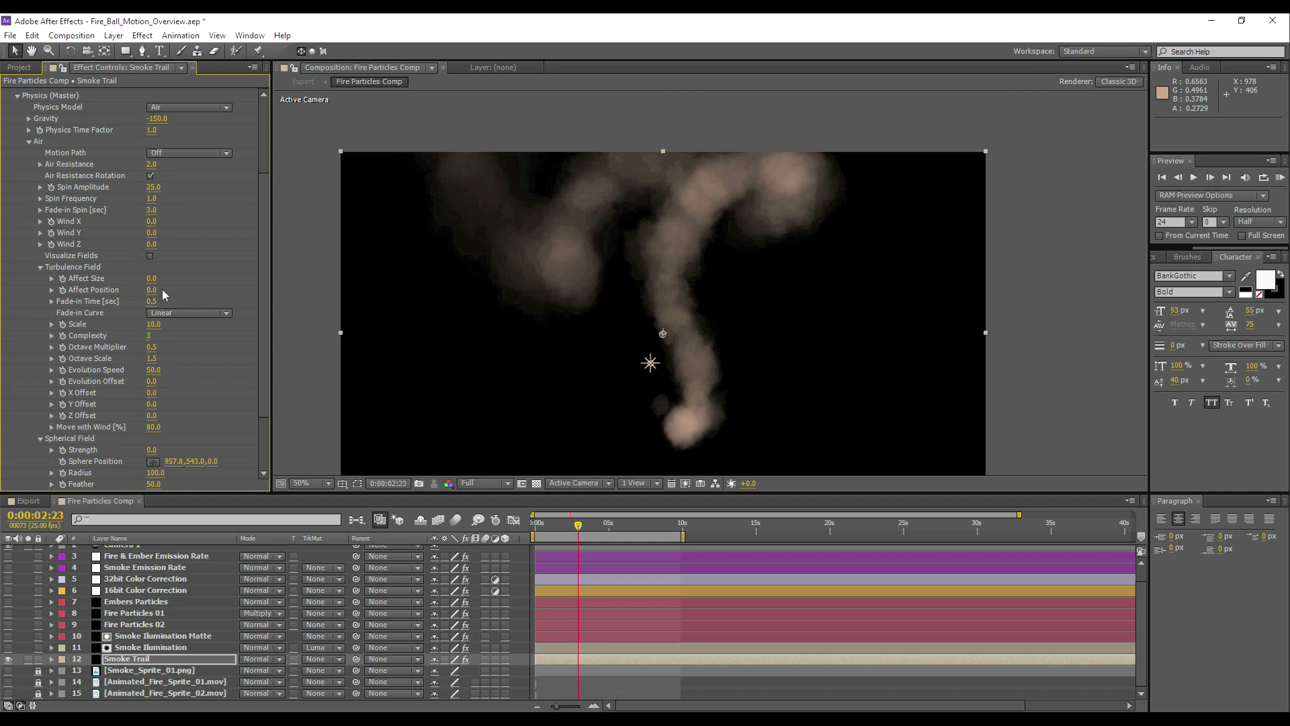
scroll(137, 256, up, 2)
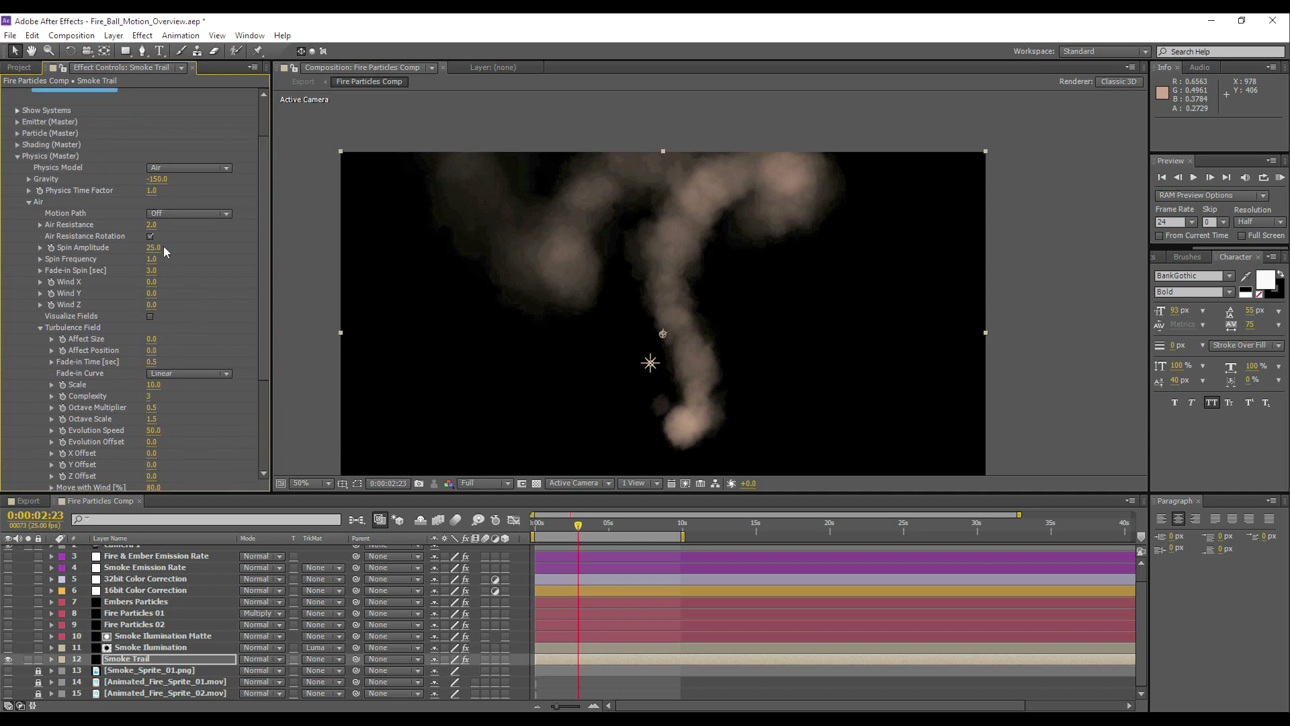
click(28, 201)
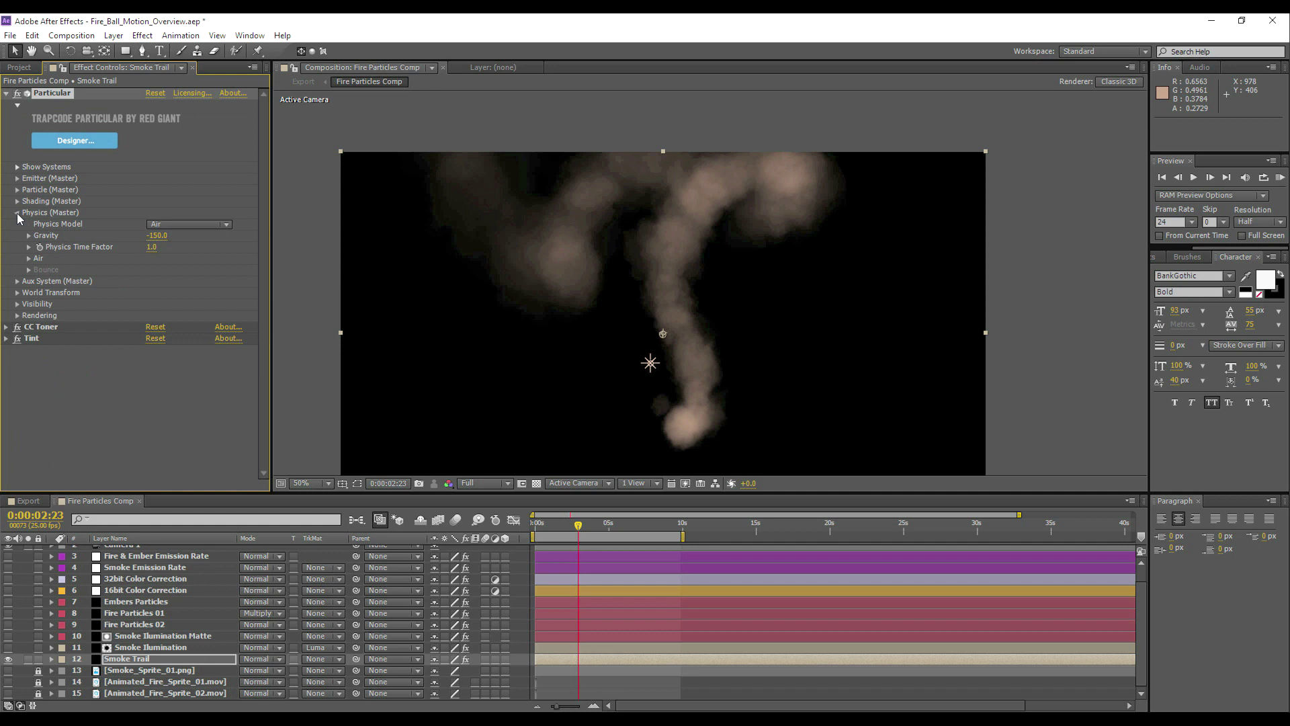
Set the Smoke Trail particle Opacity to 1
click(18, 213)
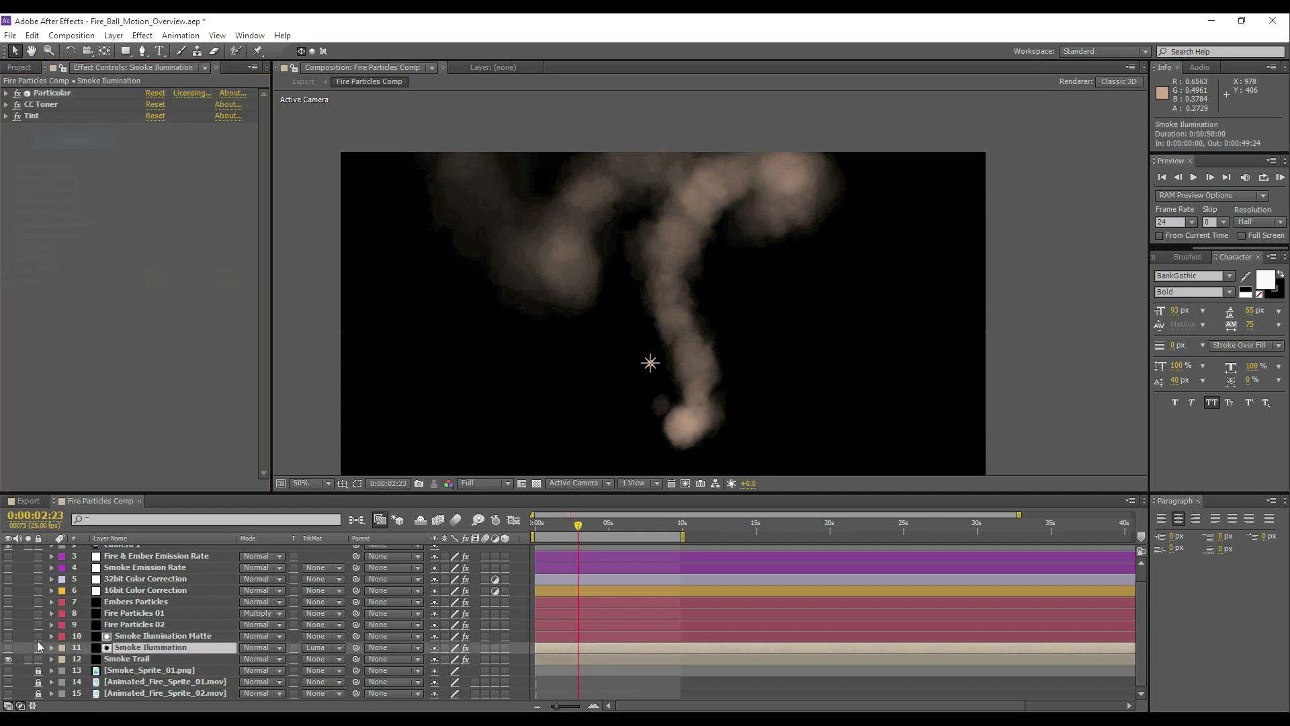
click(119, 660)
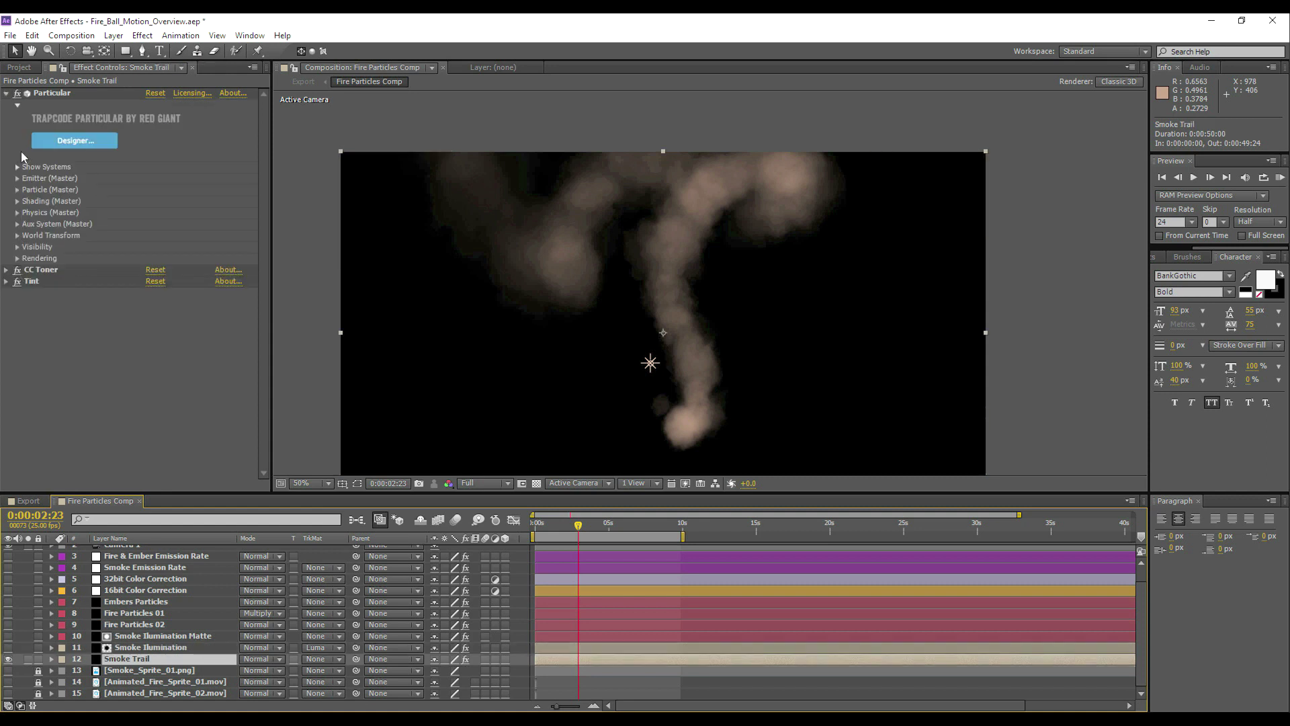
click(17, 190)
click(153, 327)
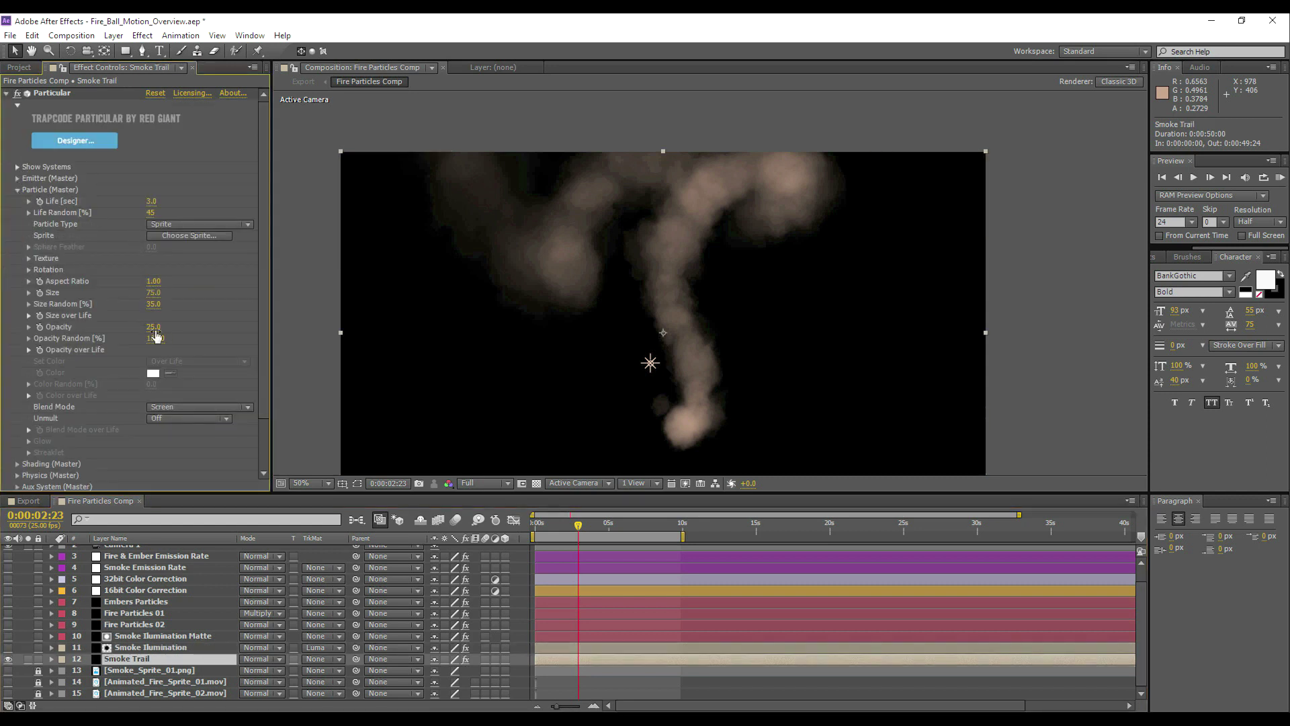
text(1)
key(Return)
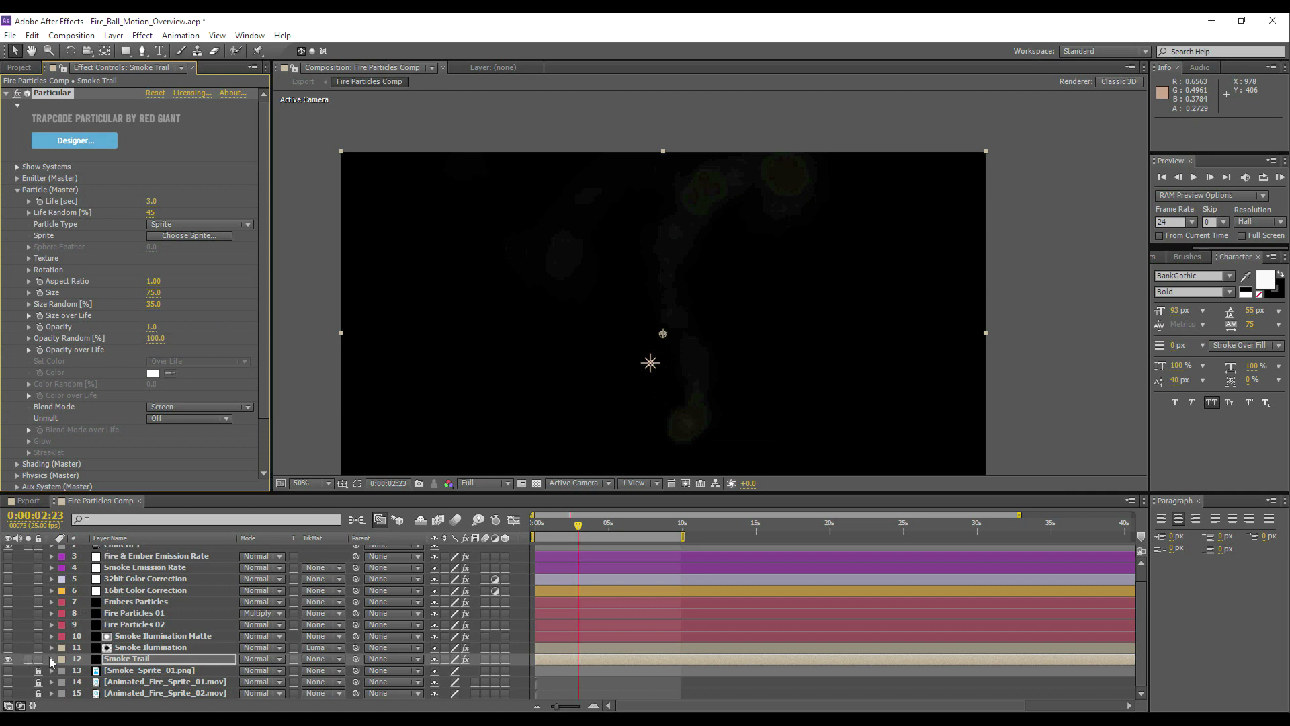
Make Smoke Ilumination visible and open its Particular Particle (Master) settings
click(8, 579)
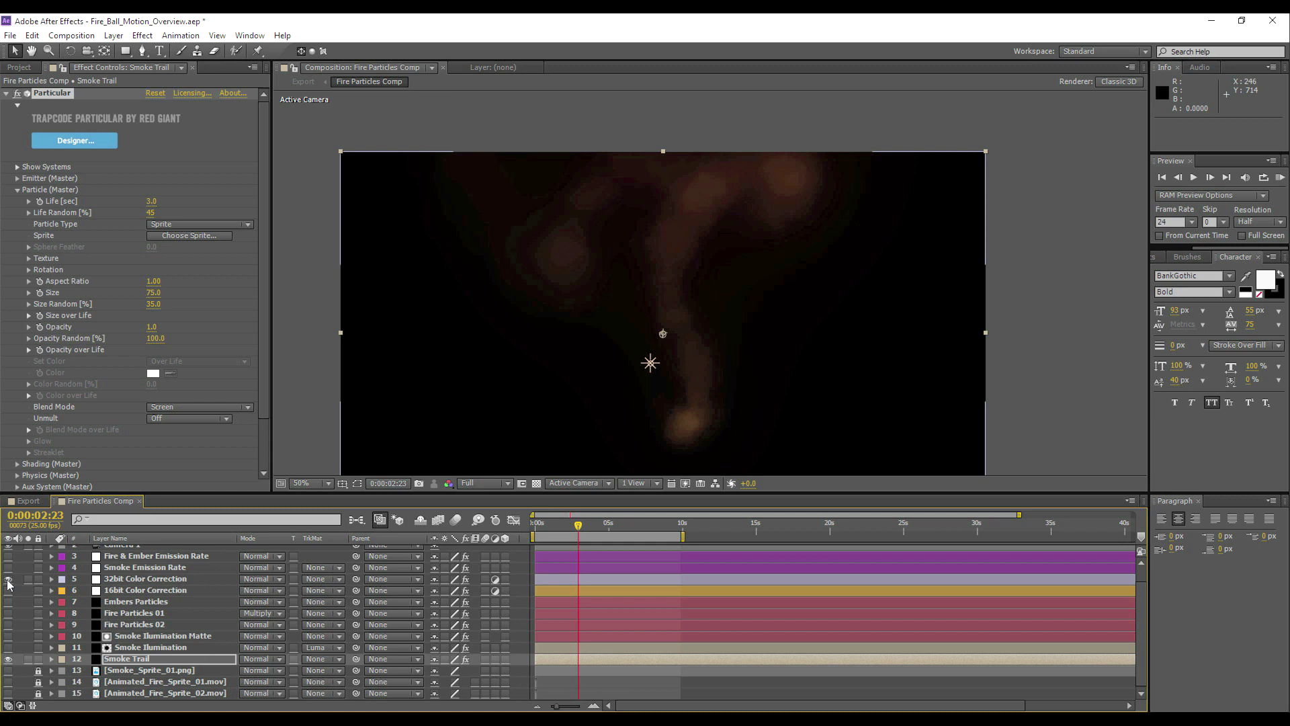
click(8, 579)
click(124, 649)
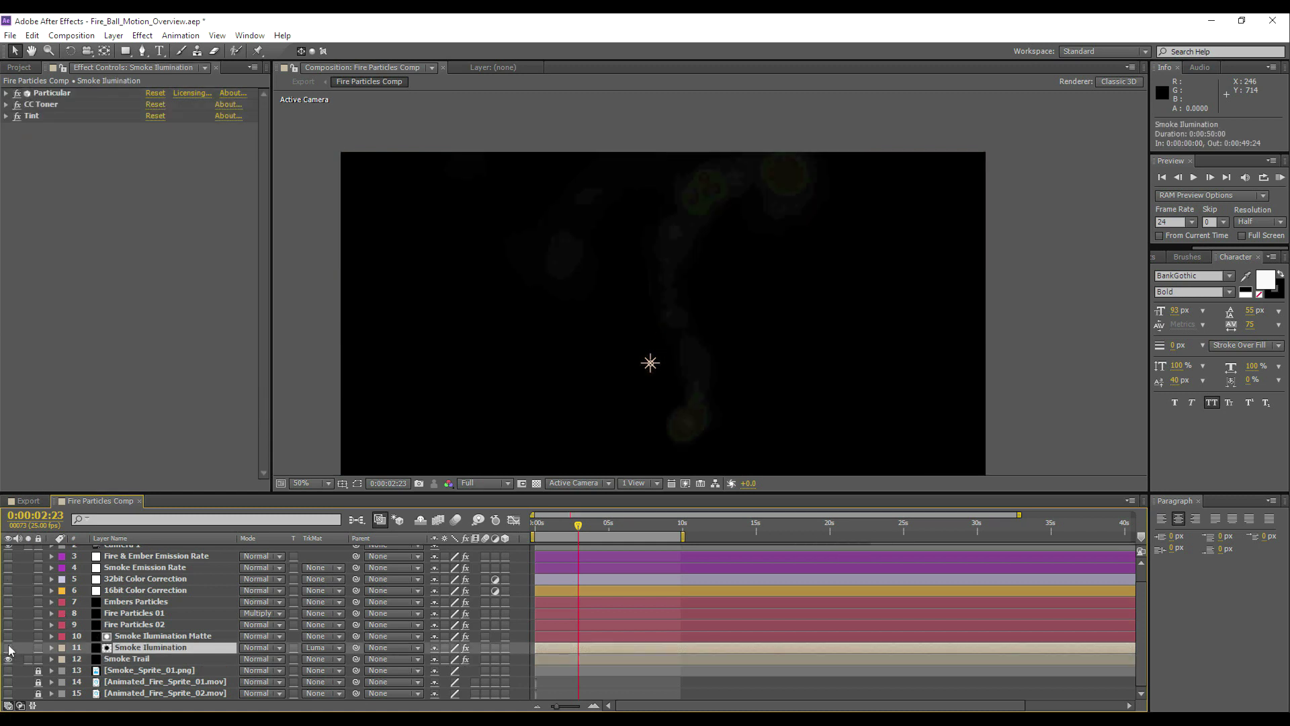
click(9, 647)
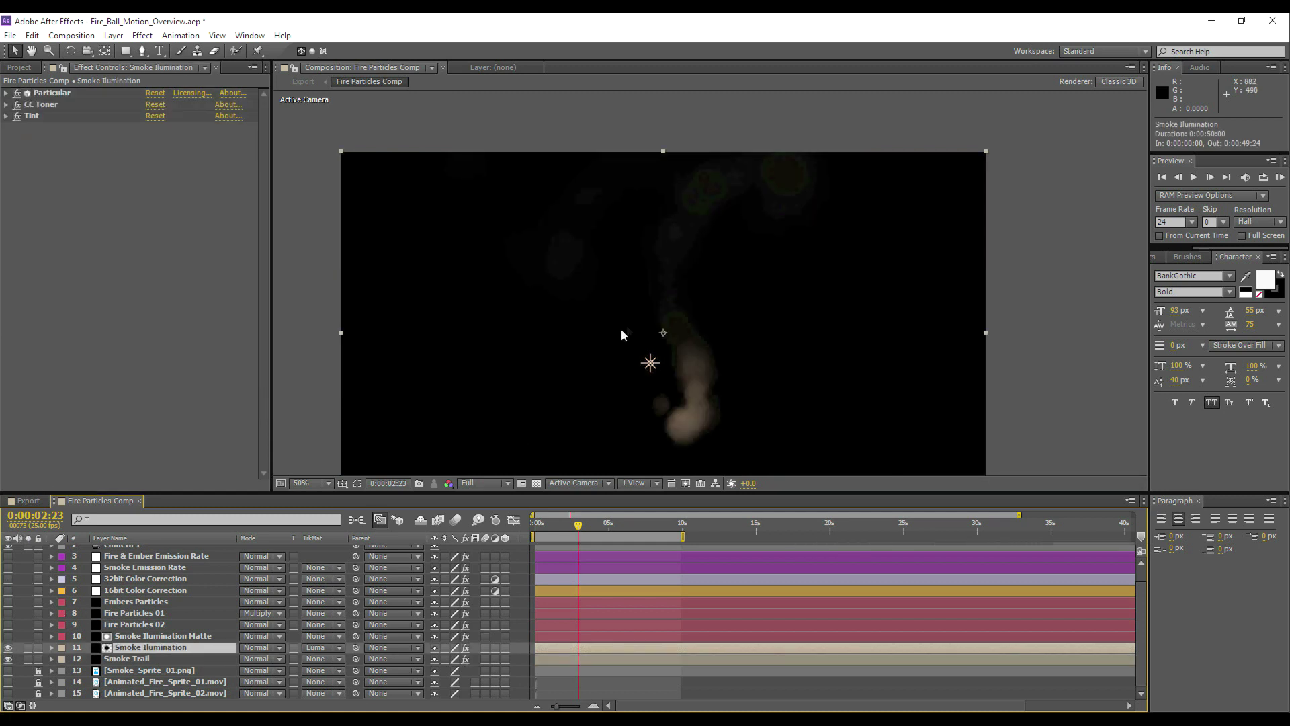
click(6, 95)
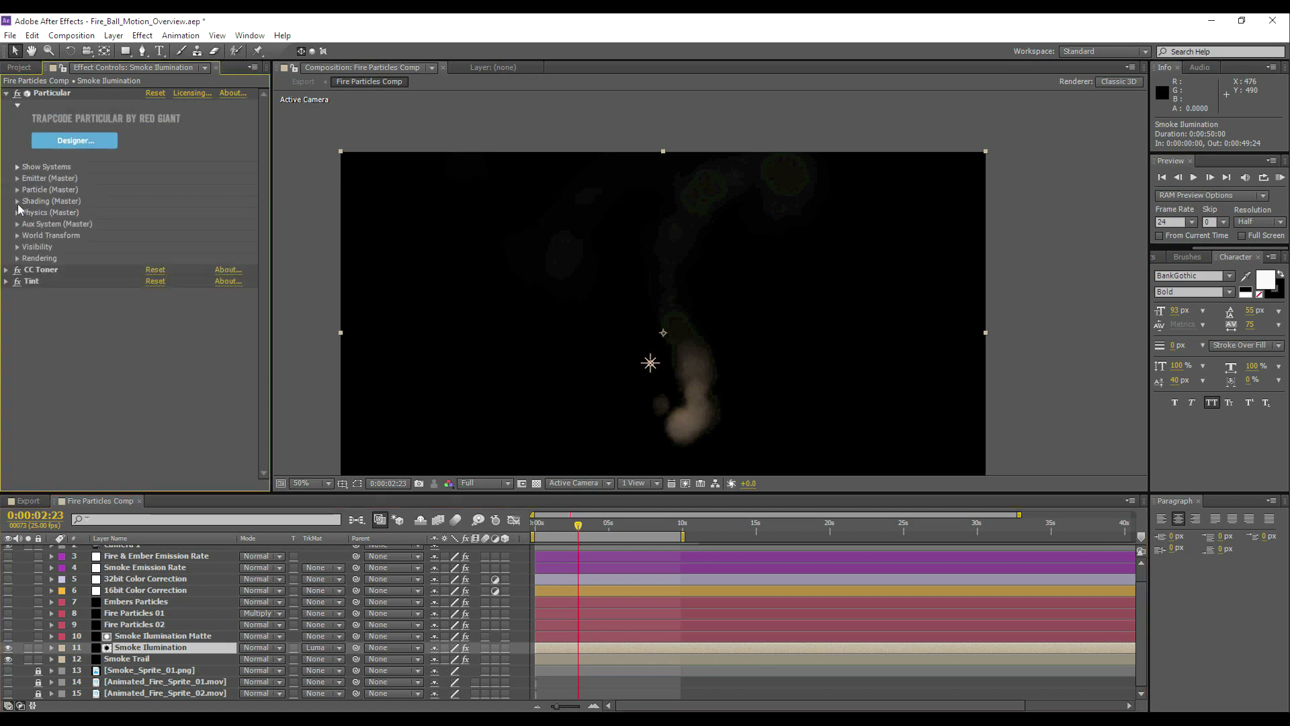
click(16, 189)
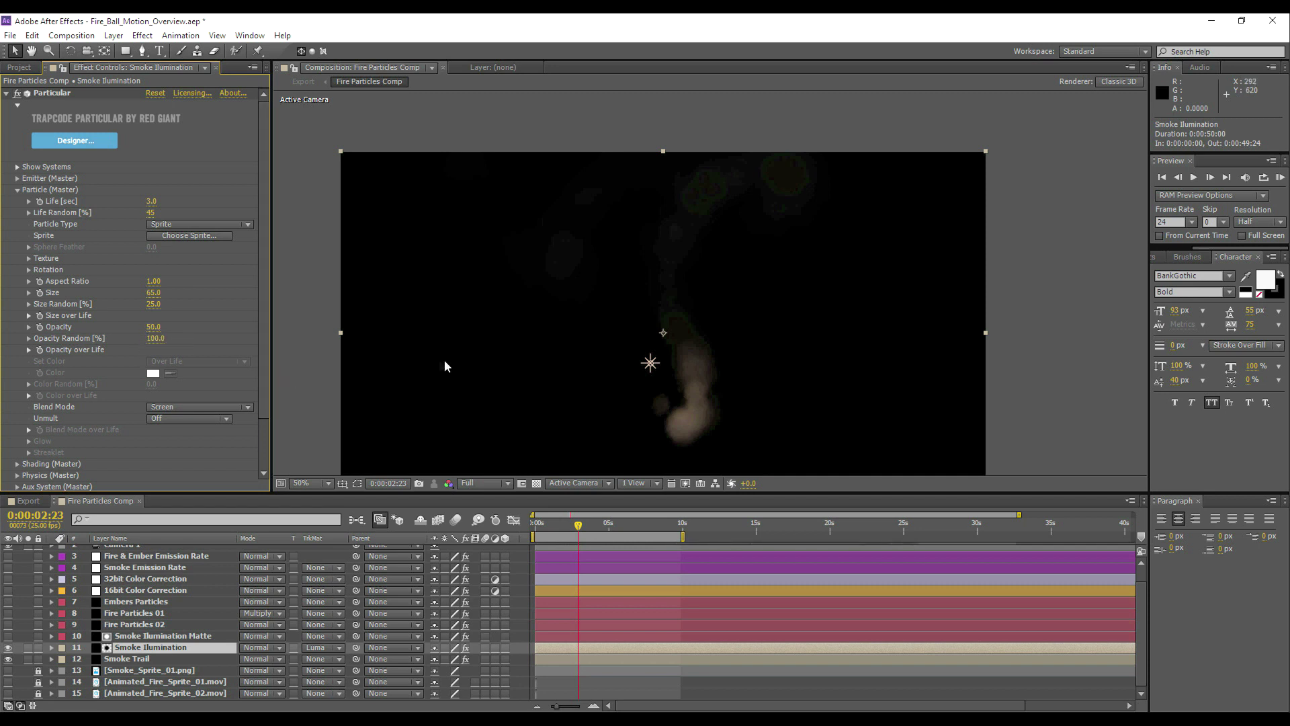
click(182, 637)
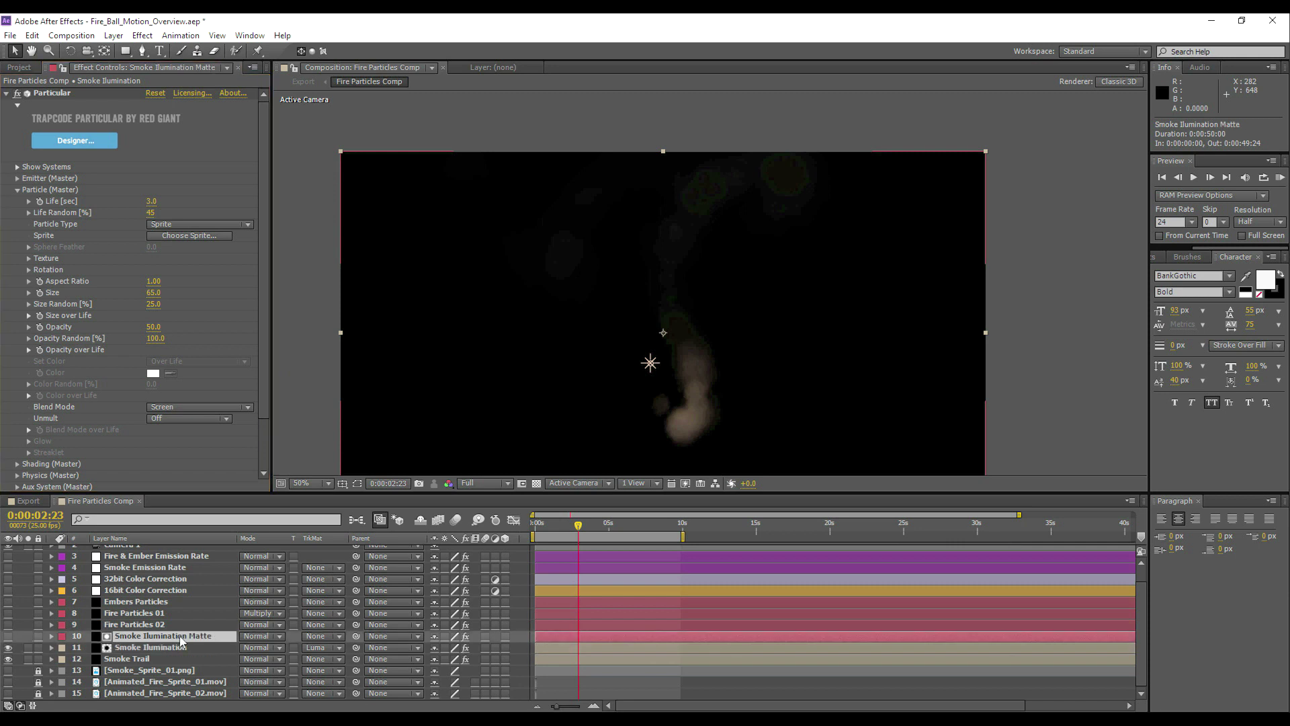
drag(573, 341, 554, 281)
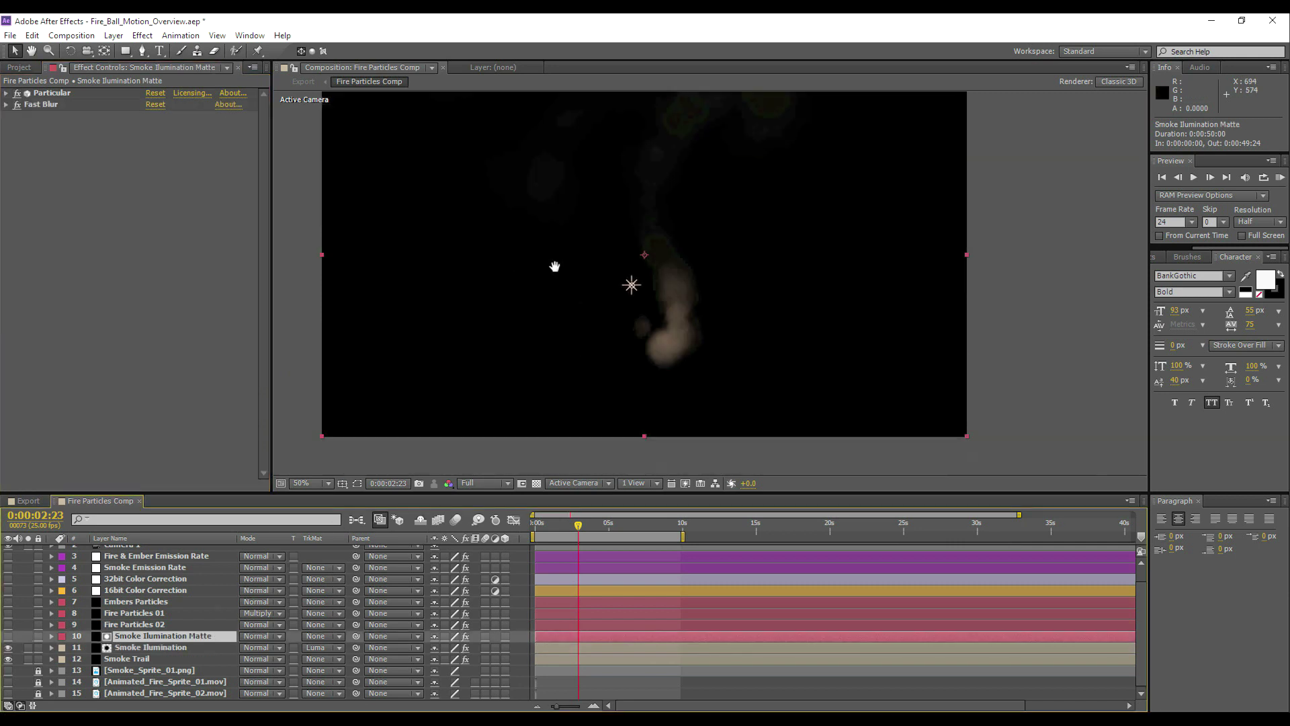
click(147, 649)
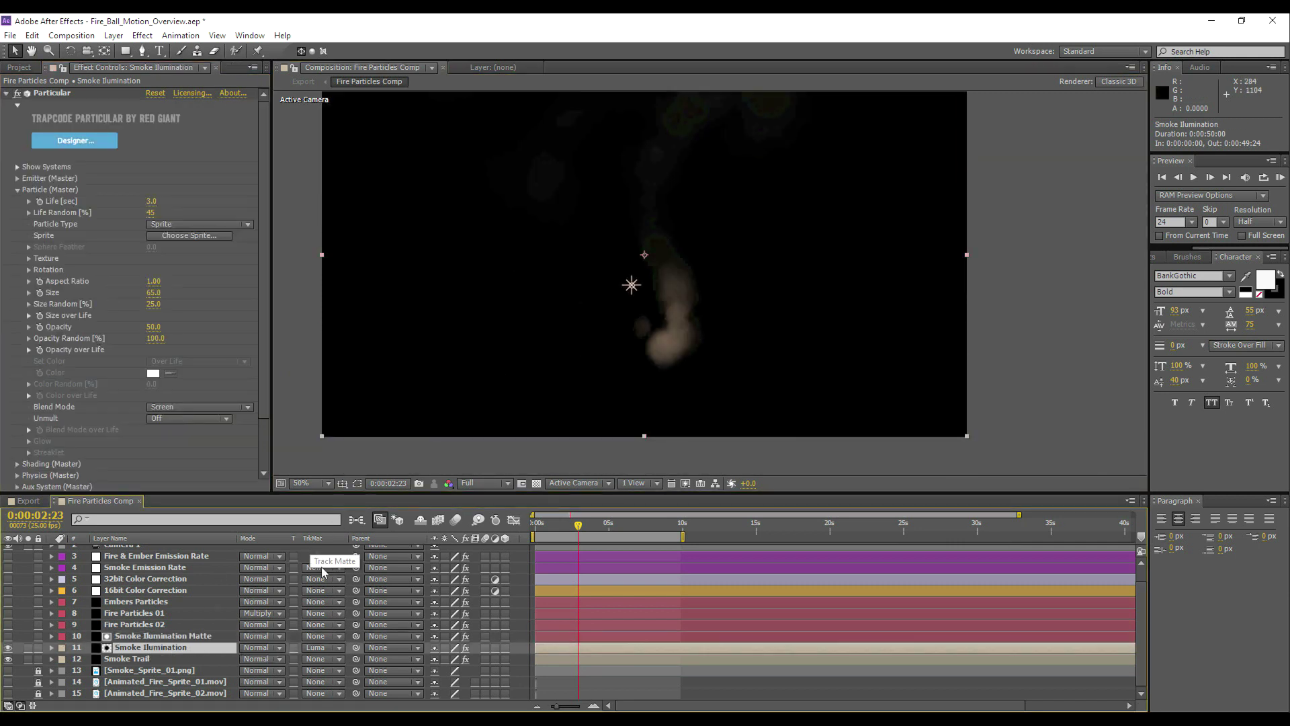
click(321, 647)
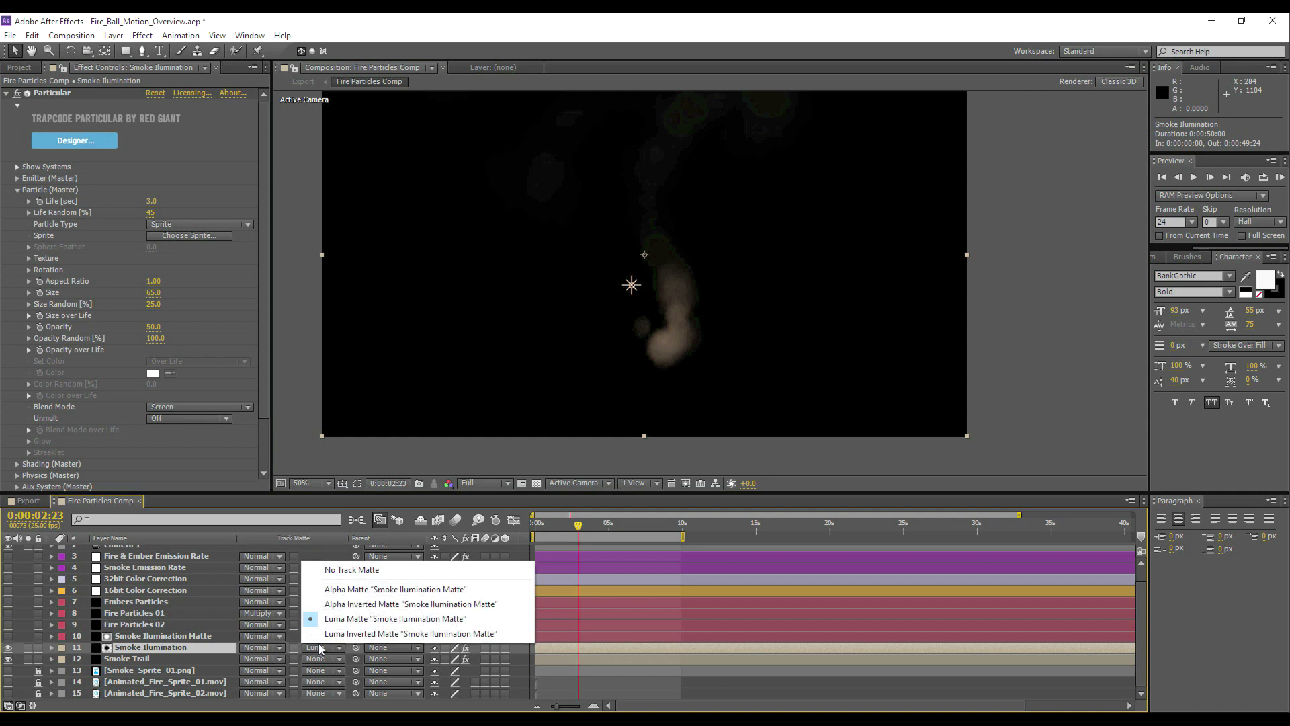
click(156, 645)
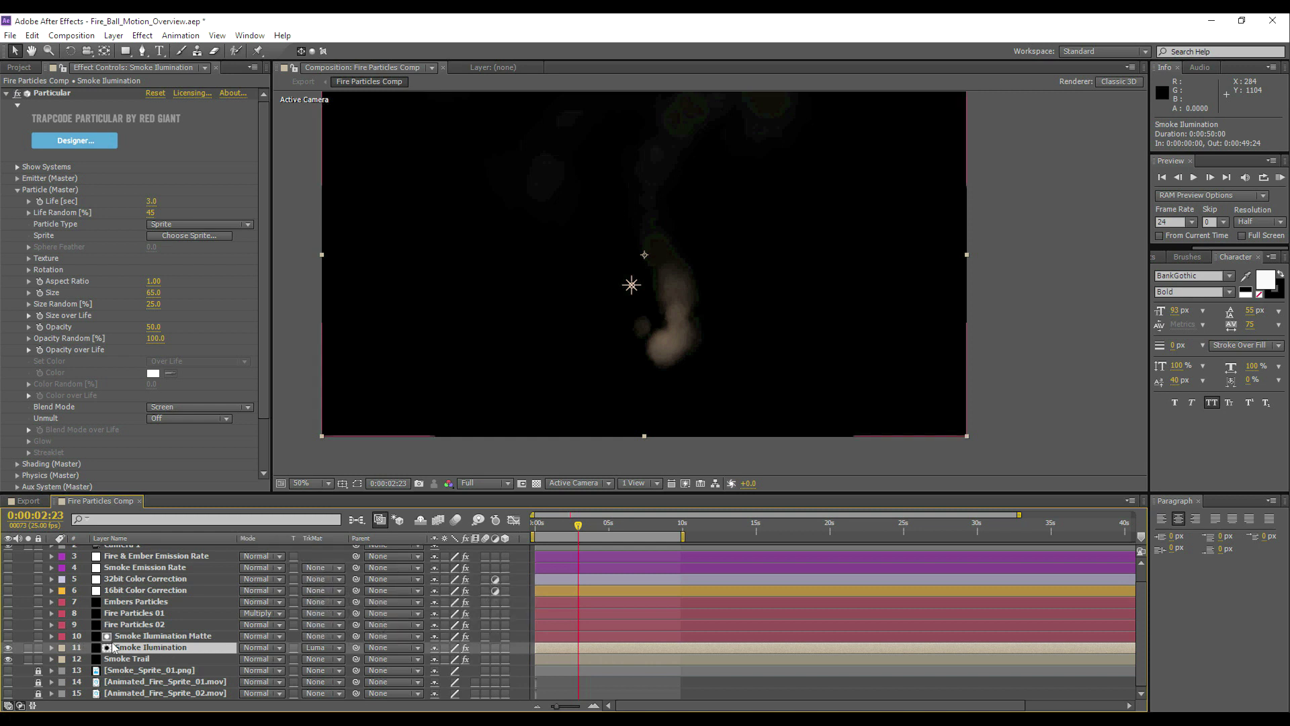
click(321, 647)
click(334, 570)
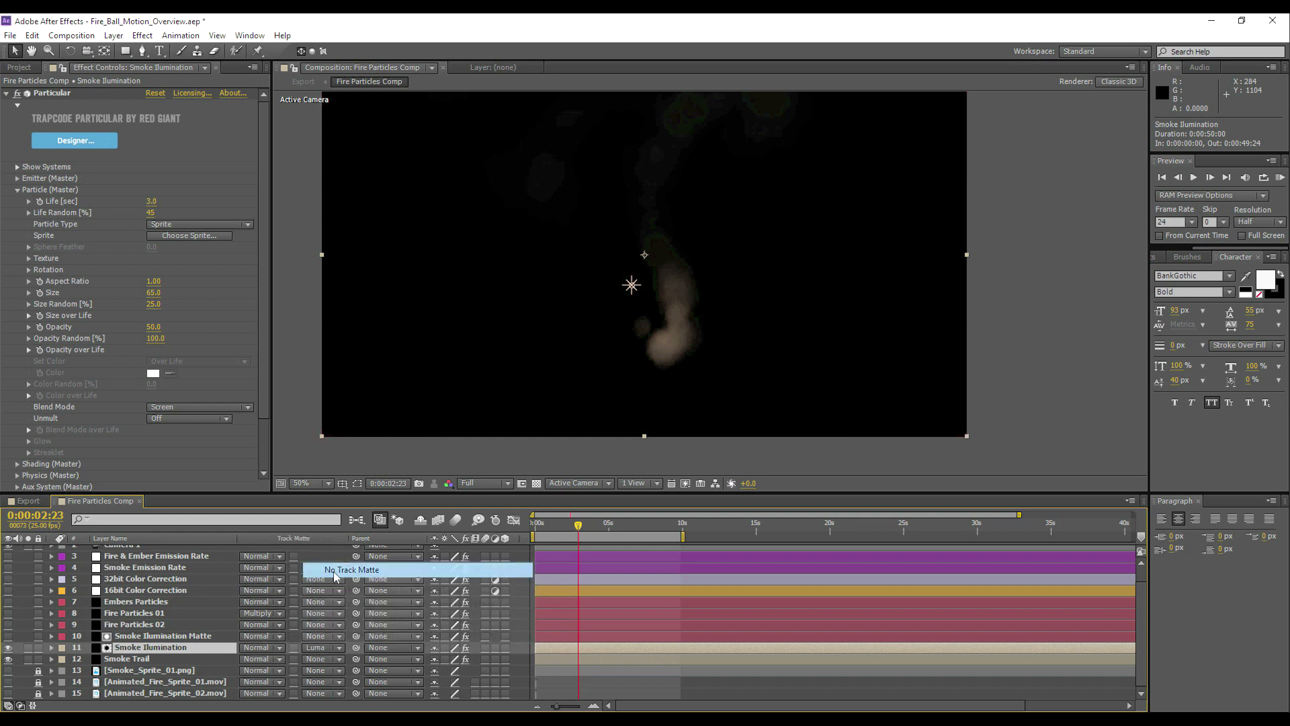
click(313, 648)
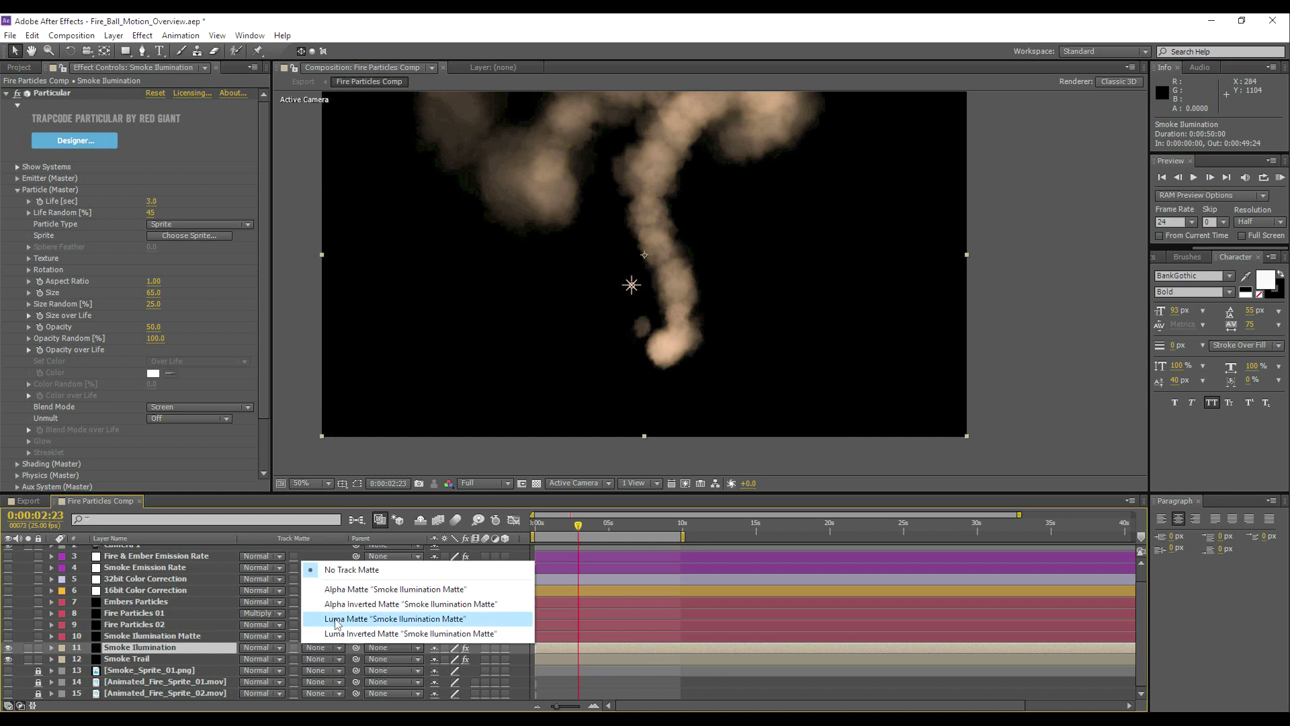
click(336, 619)
Solo the Smoke Ilumination Matte, toggle its Fast Blur off and back on, then unsolo it
key(ctrl+Up)
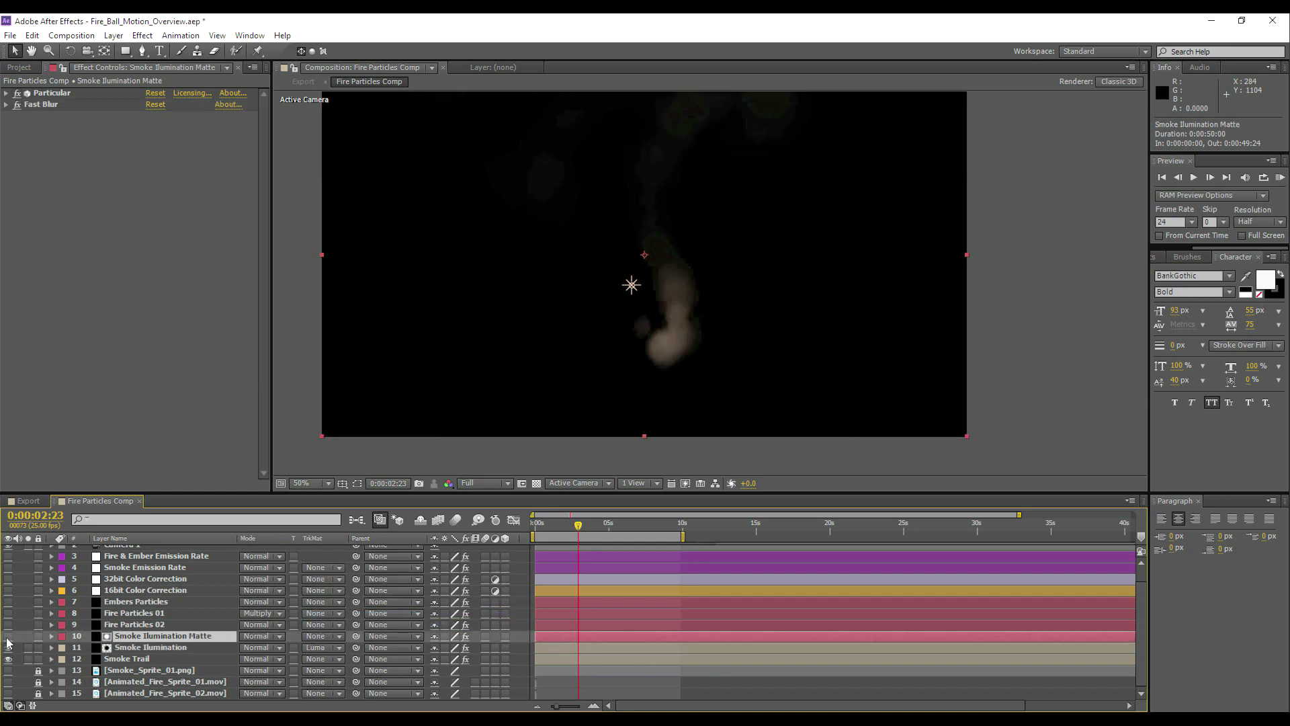
click(27, 636)
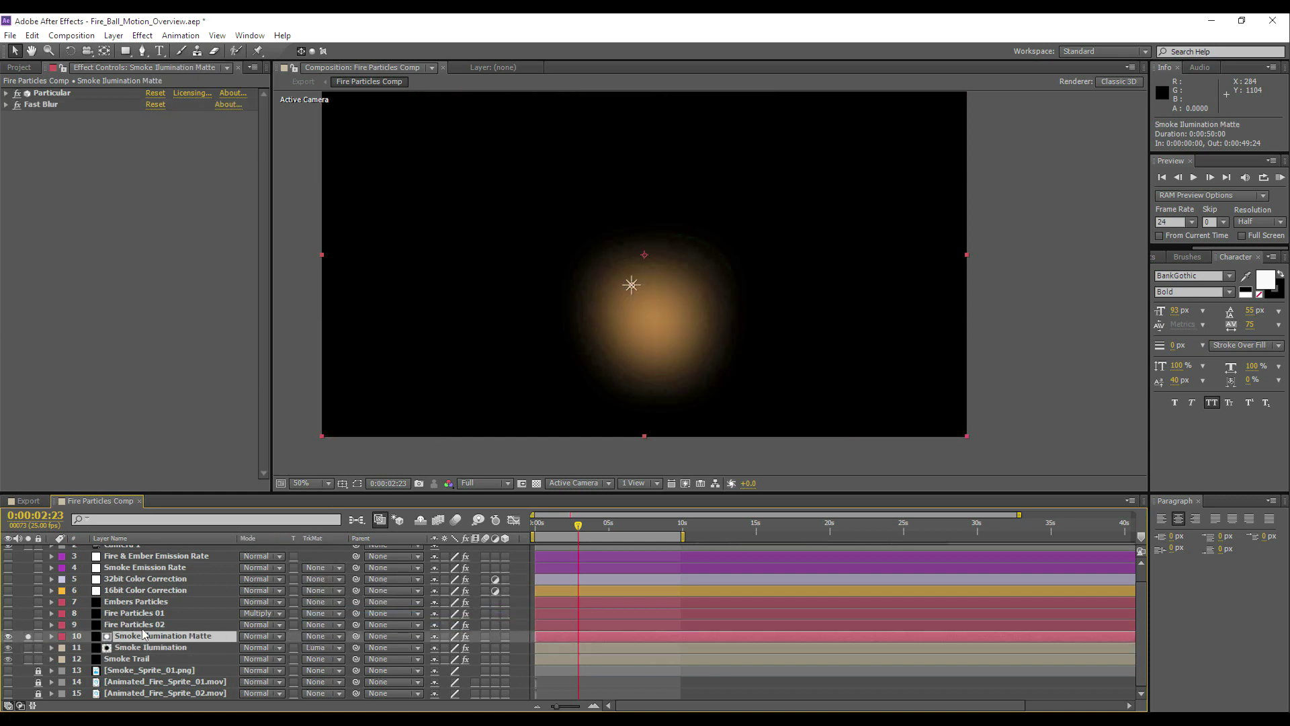
click(17, 105)
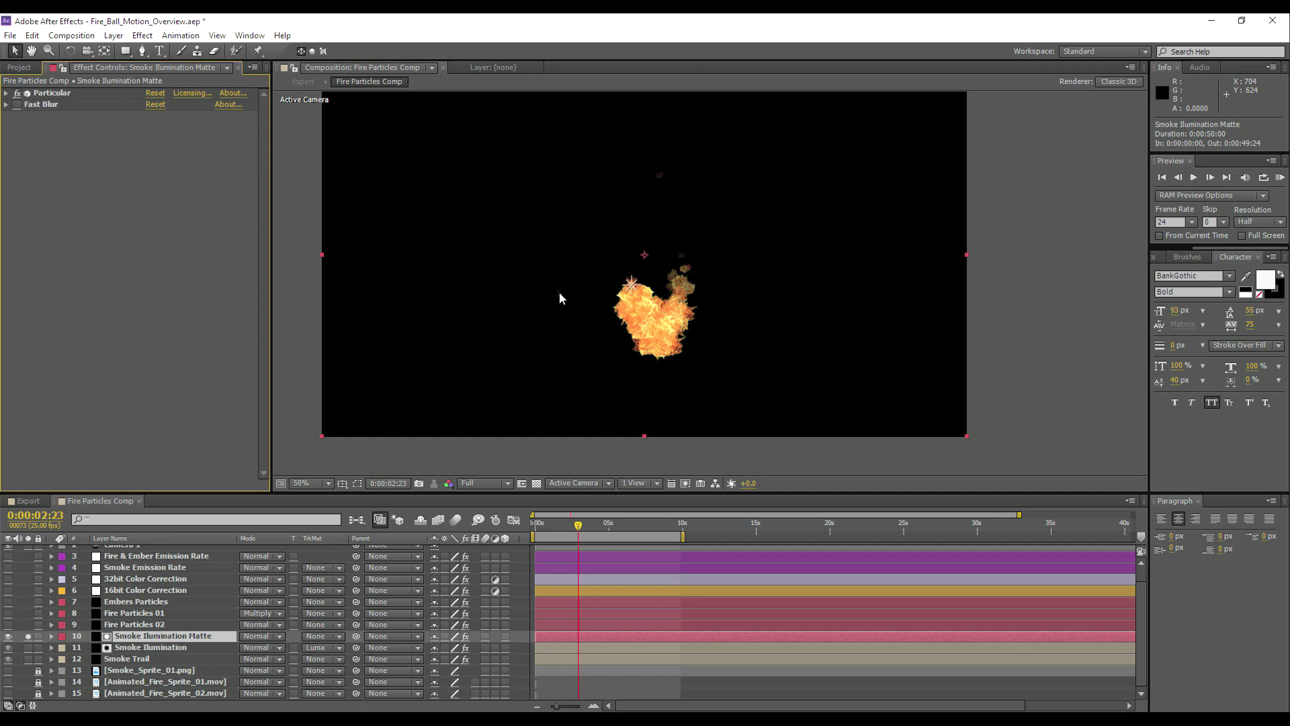
click(615, 548)
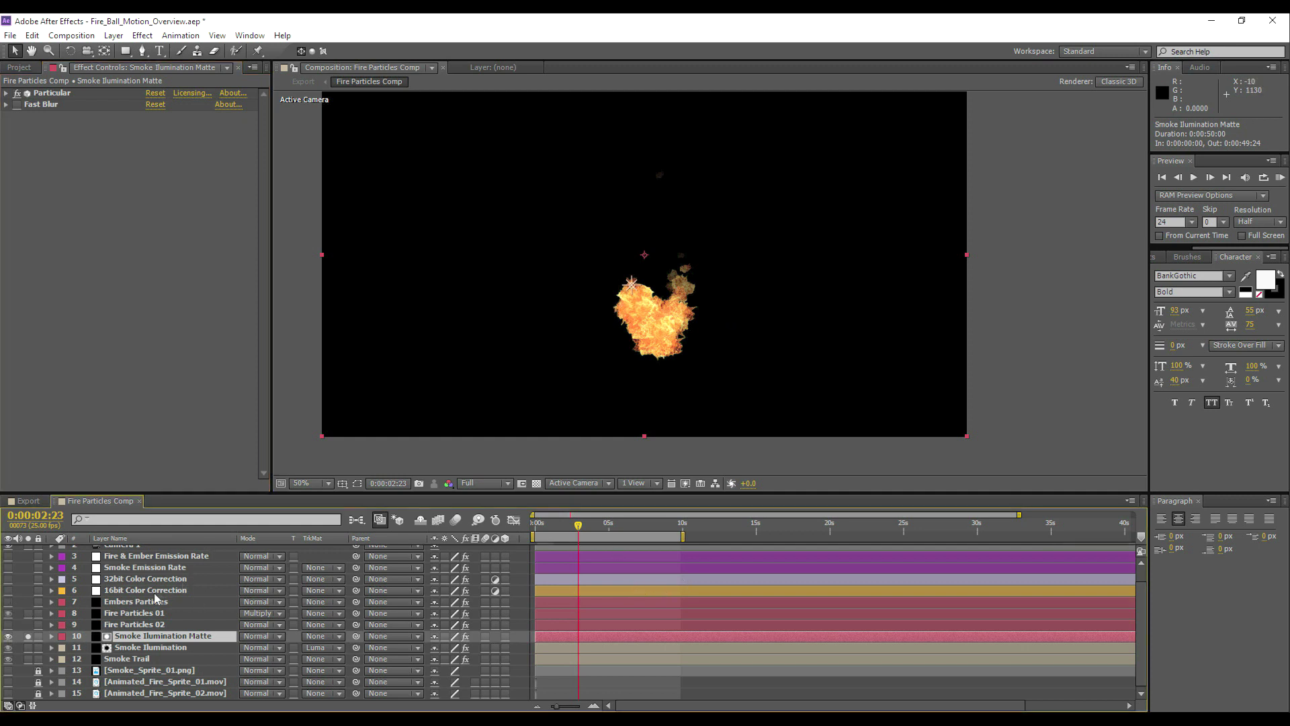
click(17, 104)
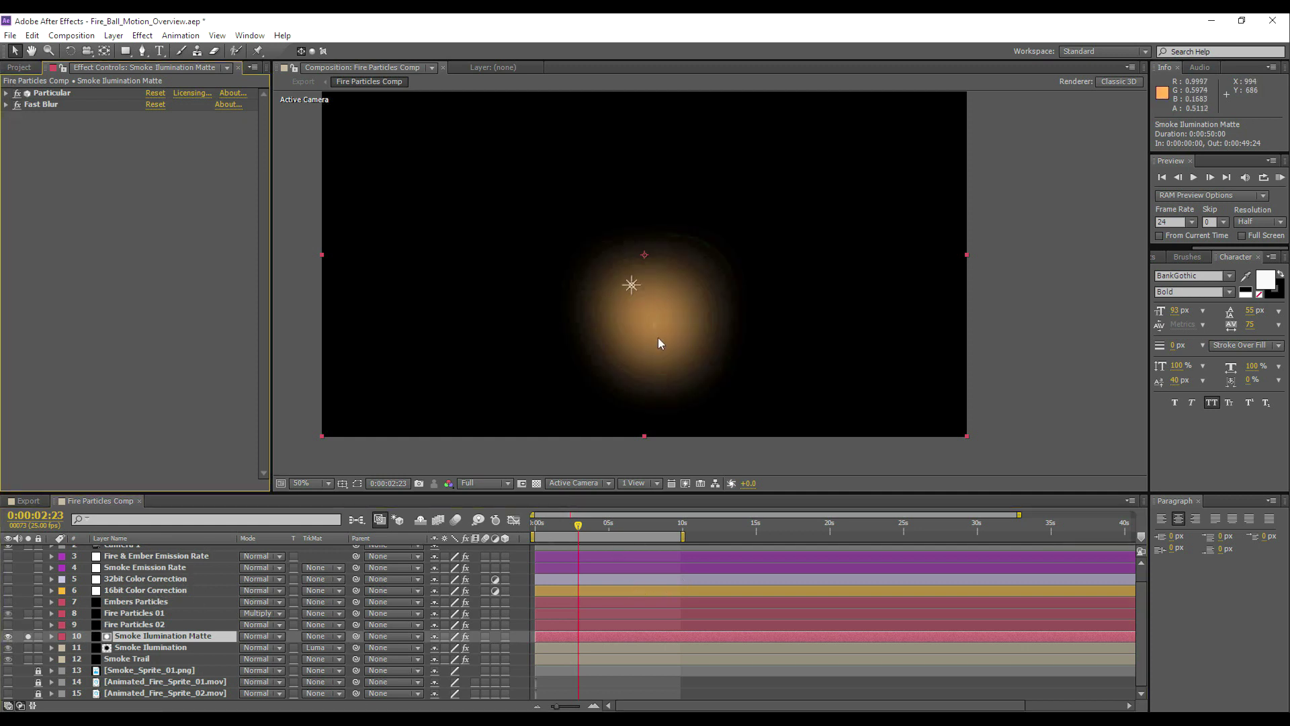
click(28, 635)
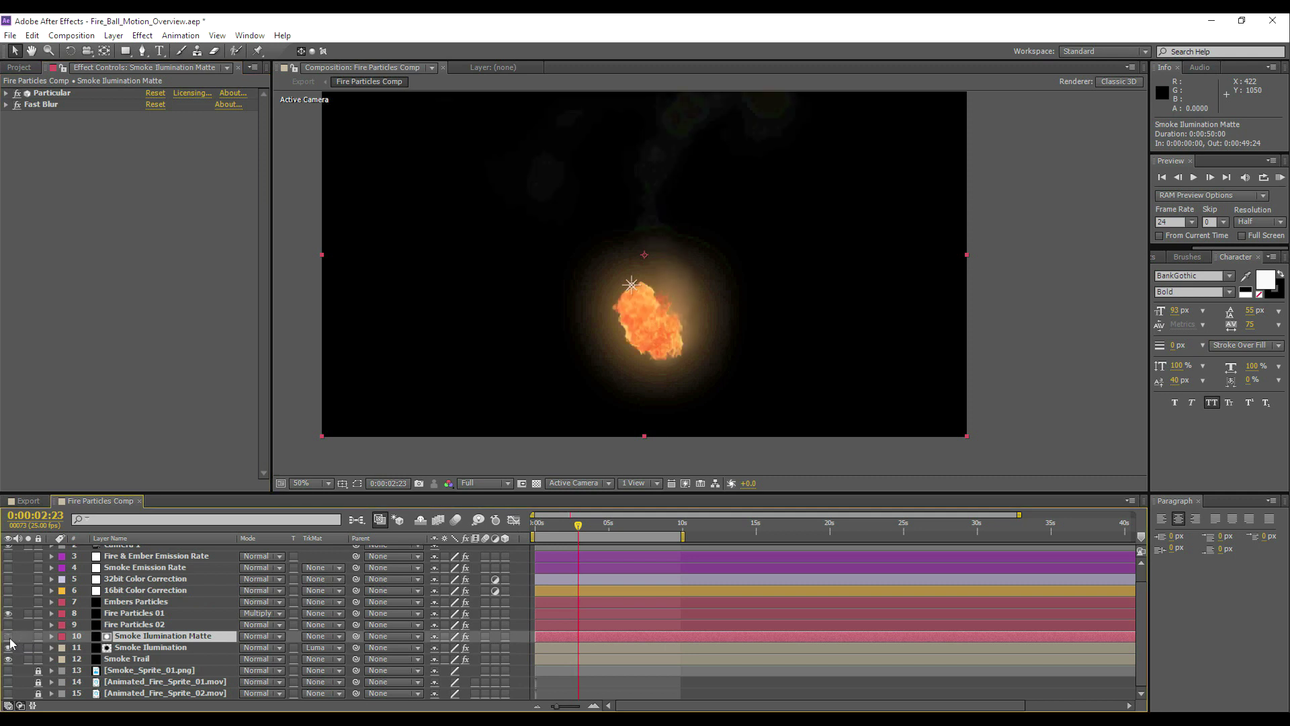
Show Smoke Illumination, hide Fire Particles 01, and turn on 32bit Color Correction
click(8, 647)
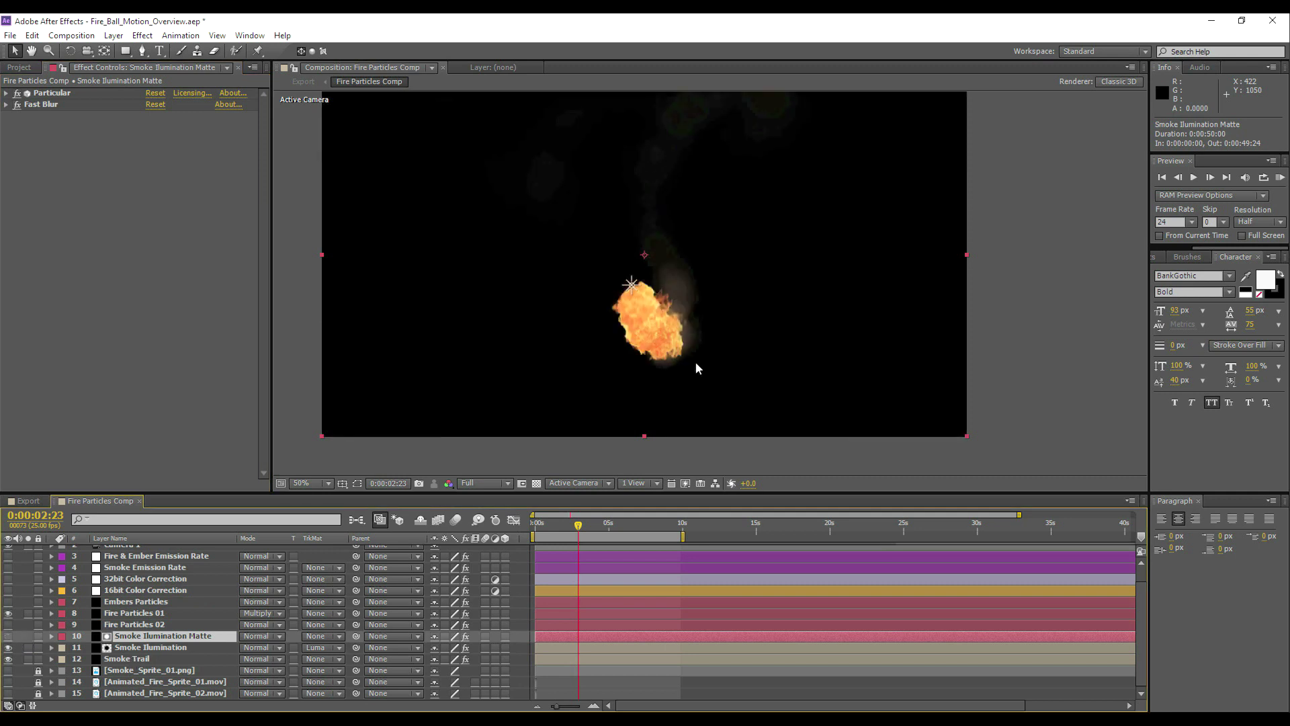
click(8, 613)
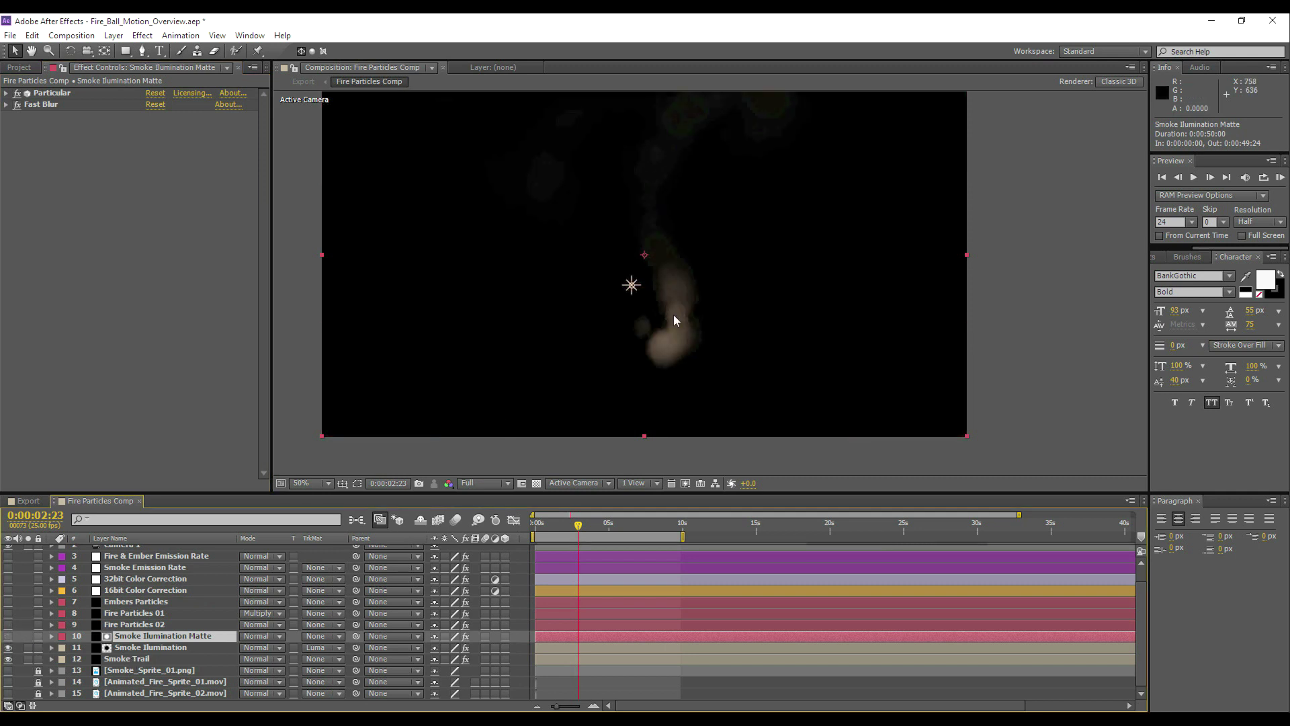
click(133, 648)
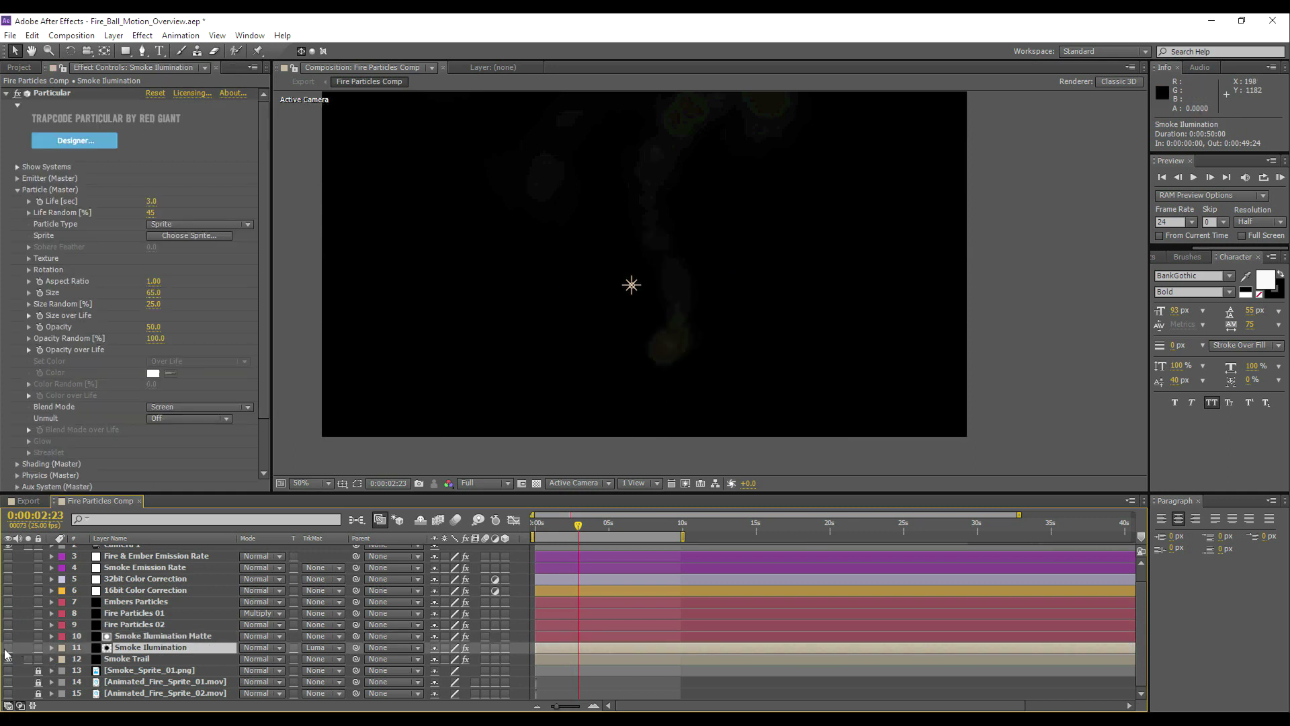
click(8, 579)
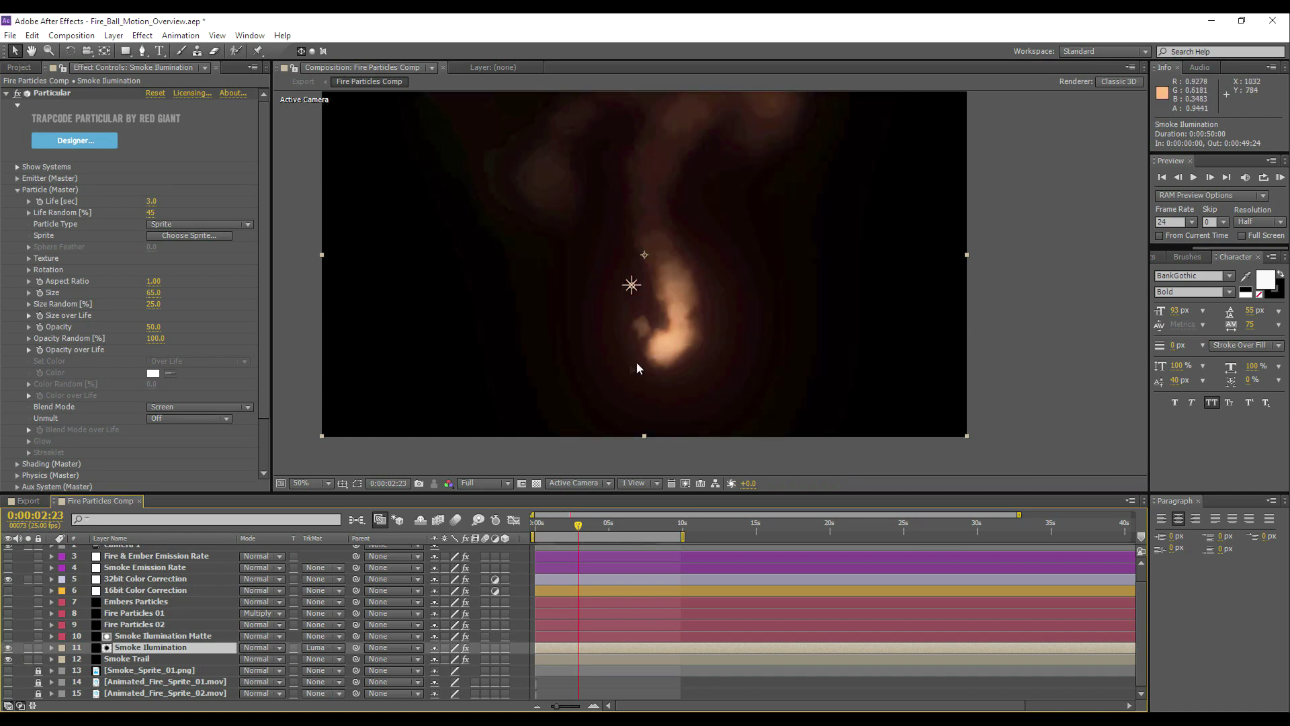
Turn off 32bit Color Correction and review the effect lists on Fire Particles 01, Embers and Smoke Trail
click(8, 579)
click(125, 614)
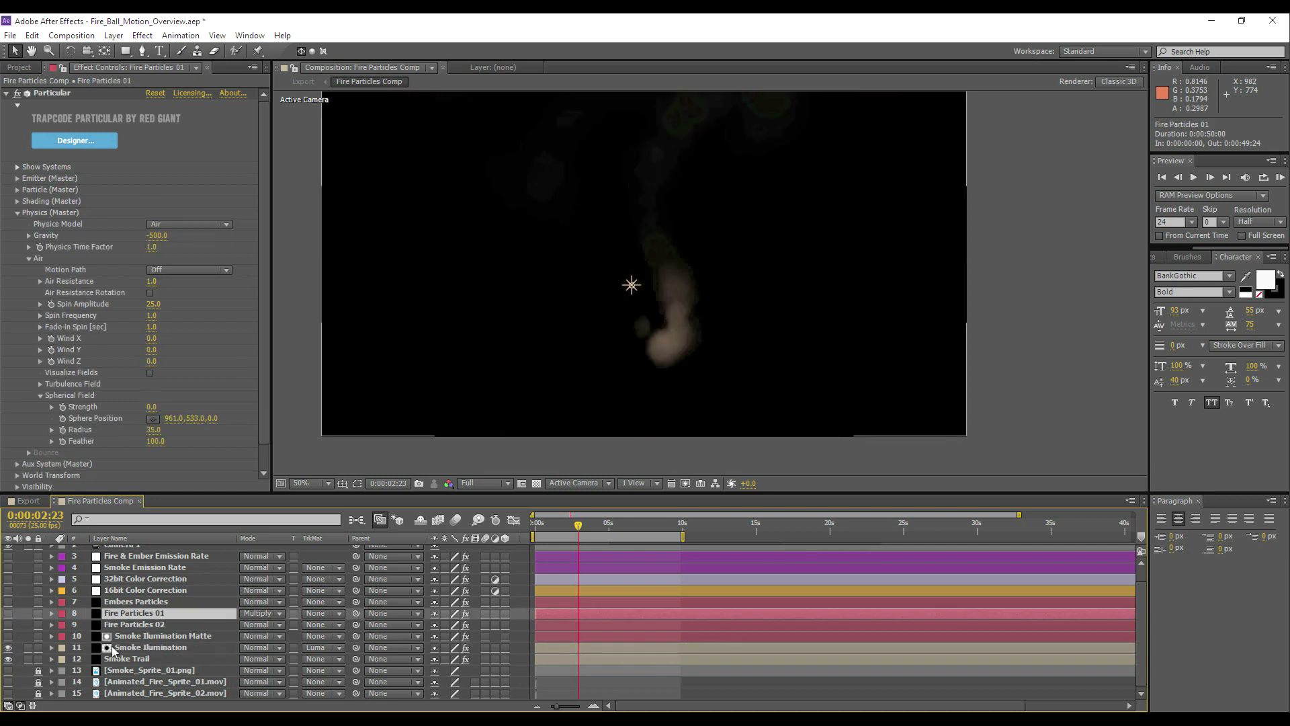
click(7, 94)
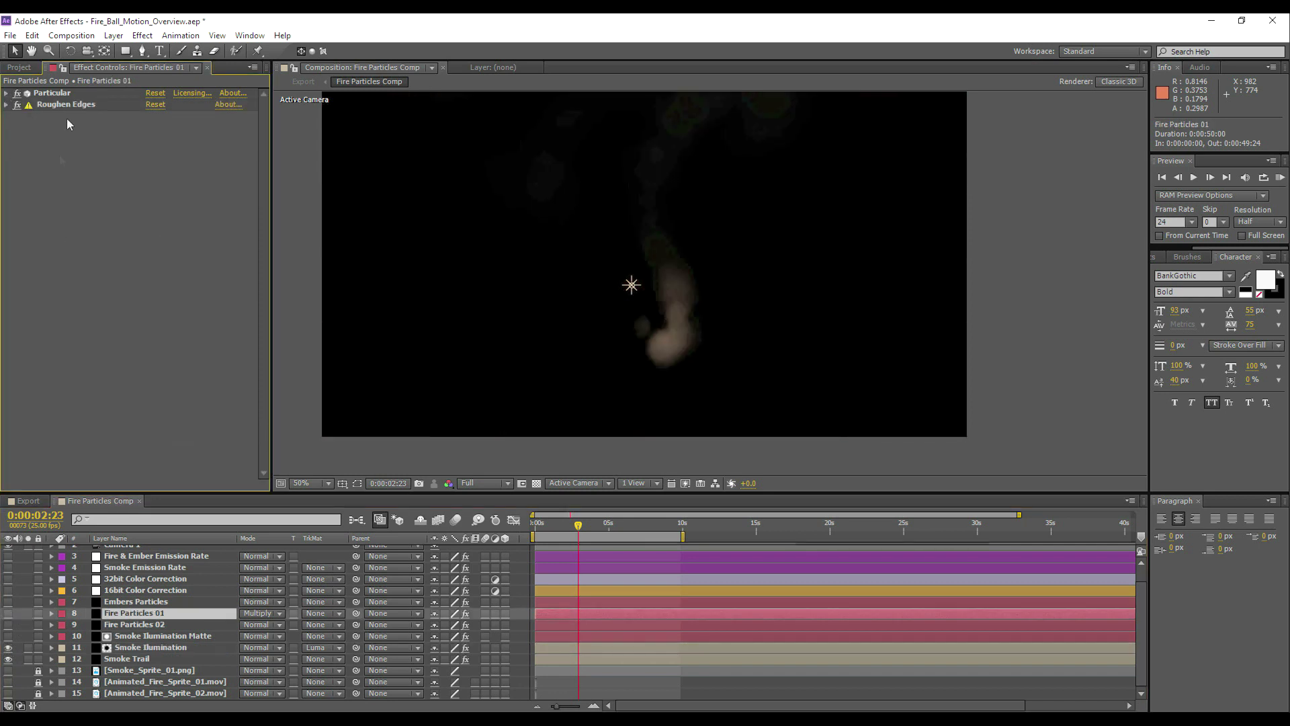
click(152, 603)
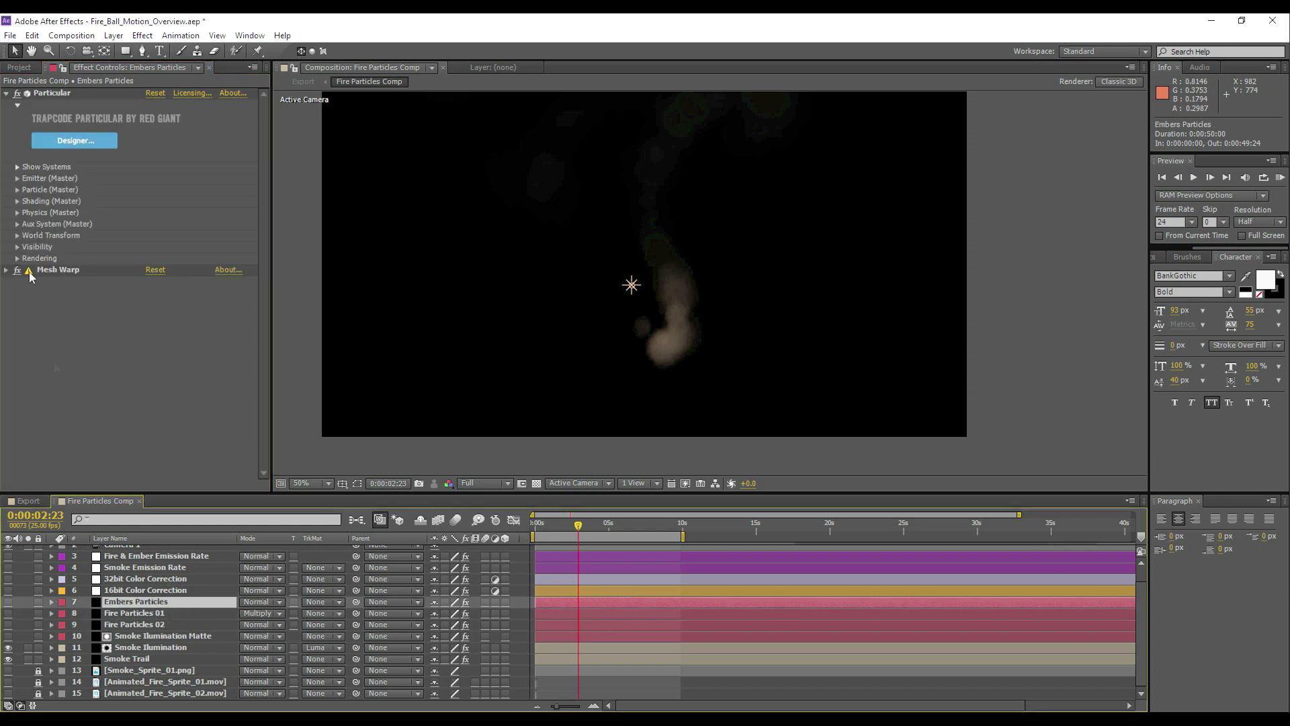
click(6, 93)
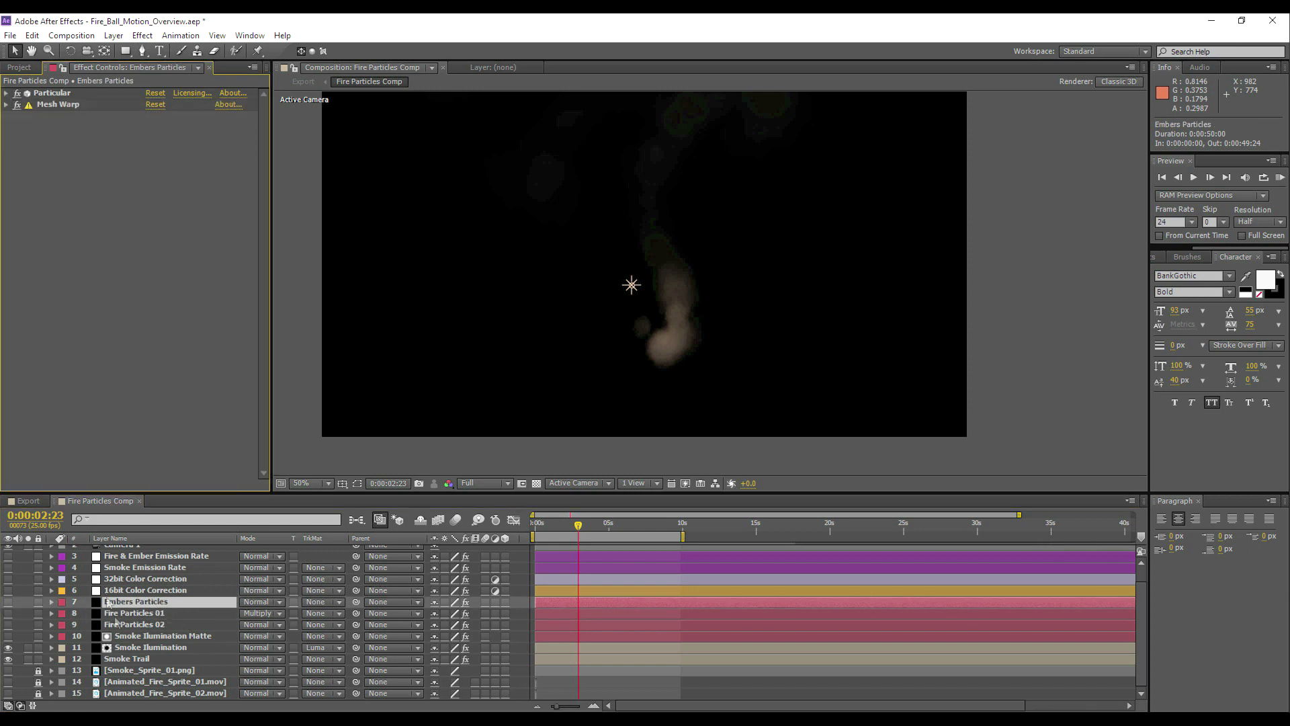
click(127, 659)
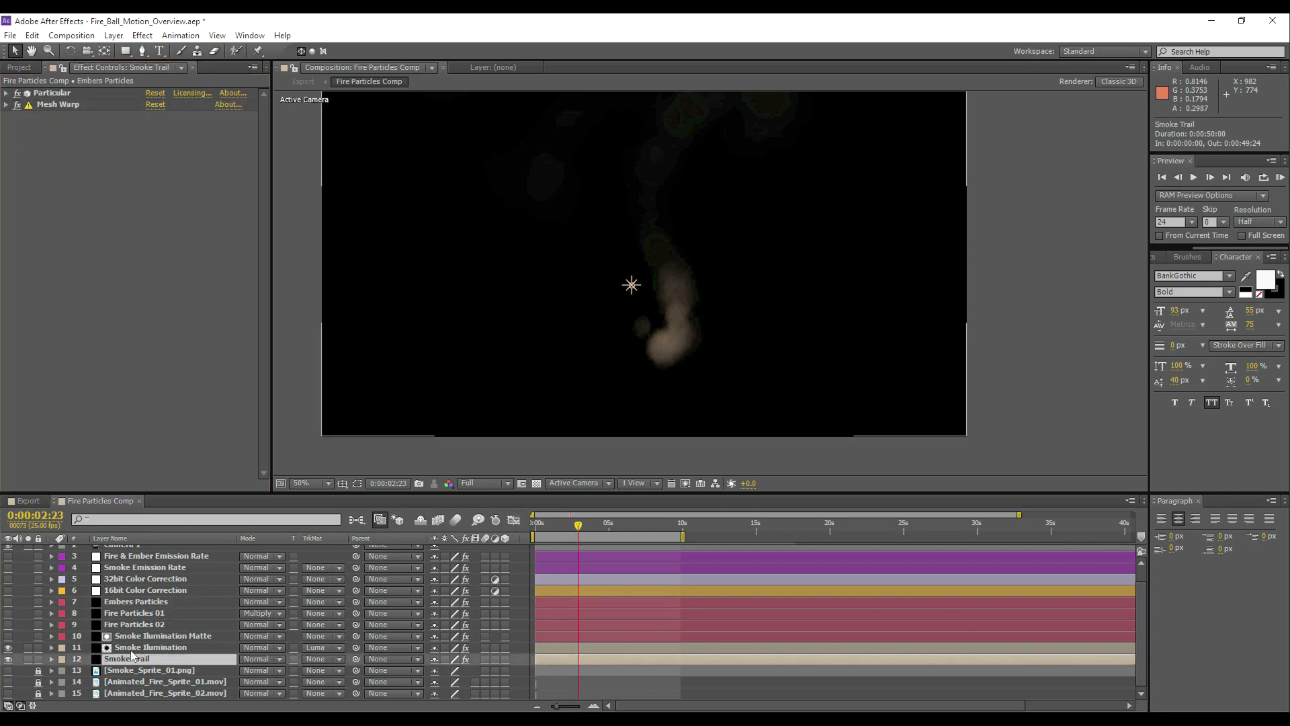
click(6, 93)
Expand Smoke Trail's CC Toner and zoom the viewer in on the smoke
click(7, 104)
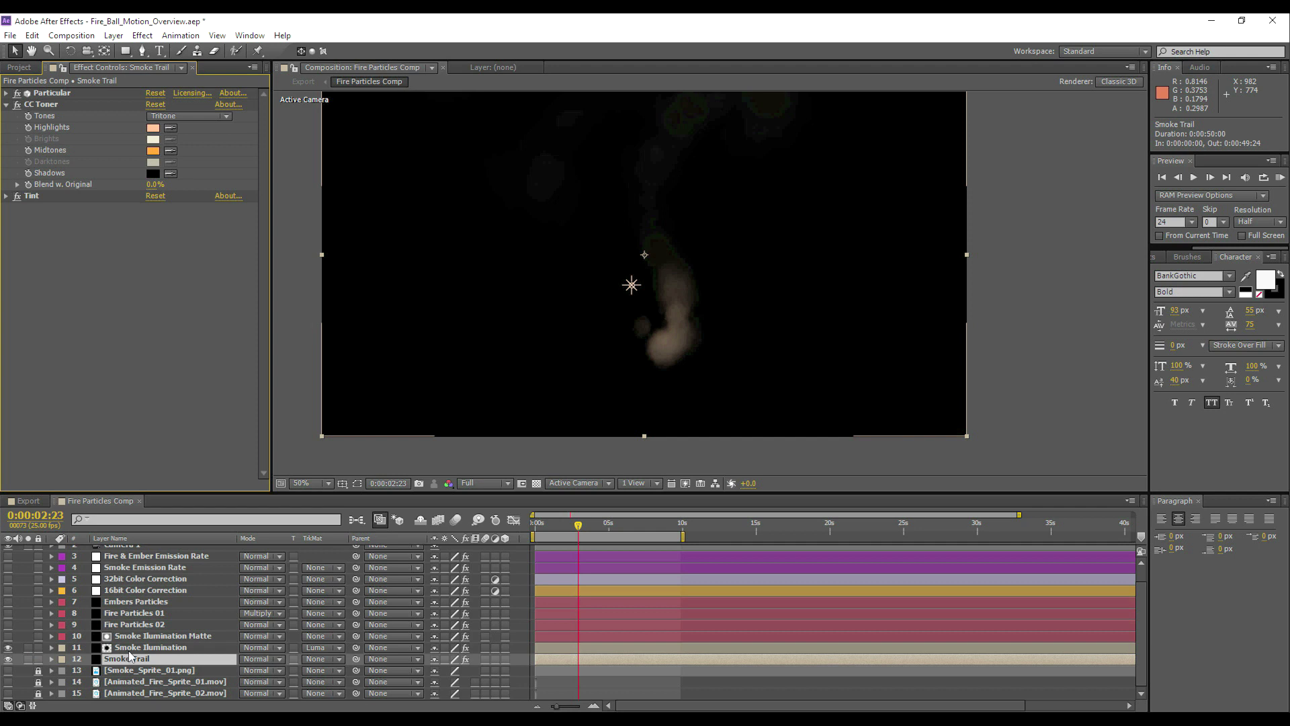
key(period)
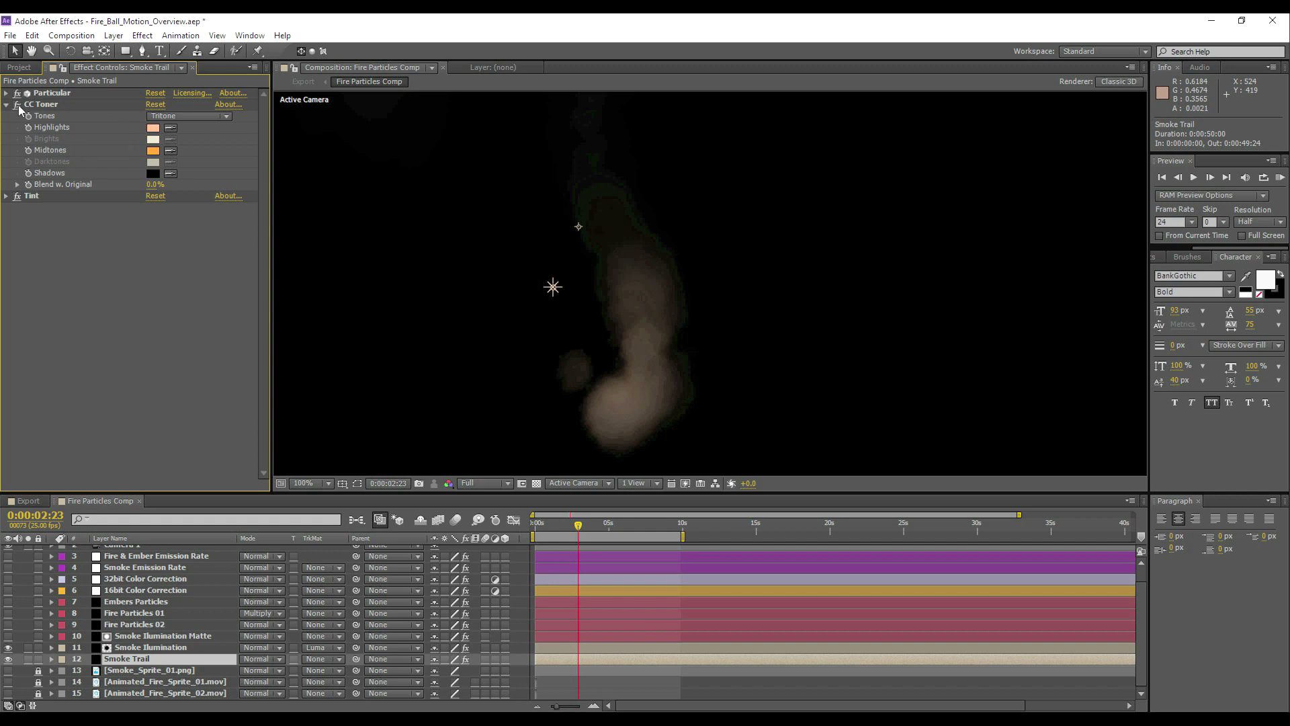
key(ctrl+Up)
key(period)
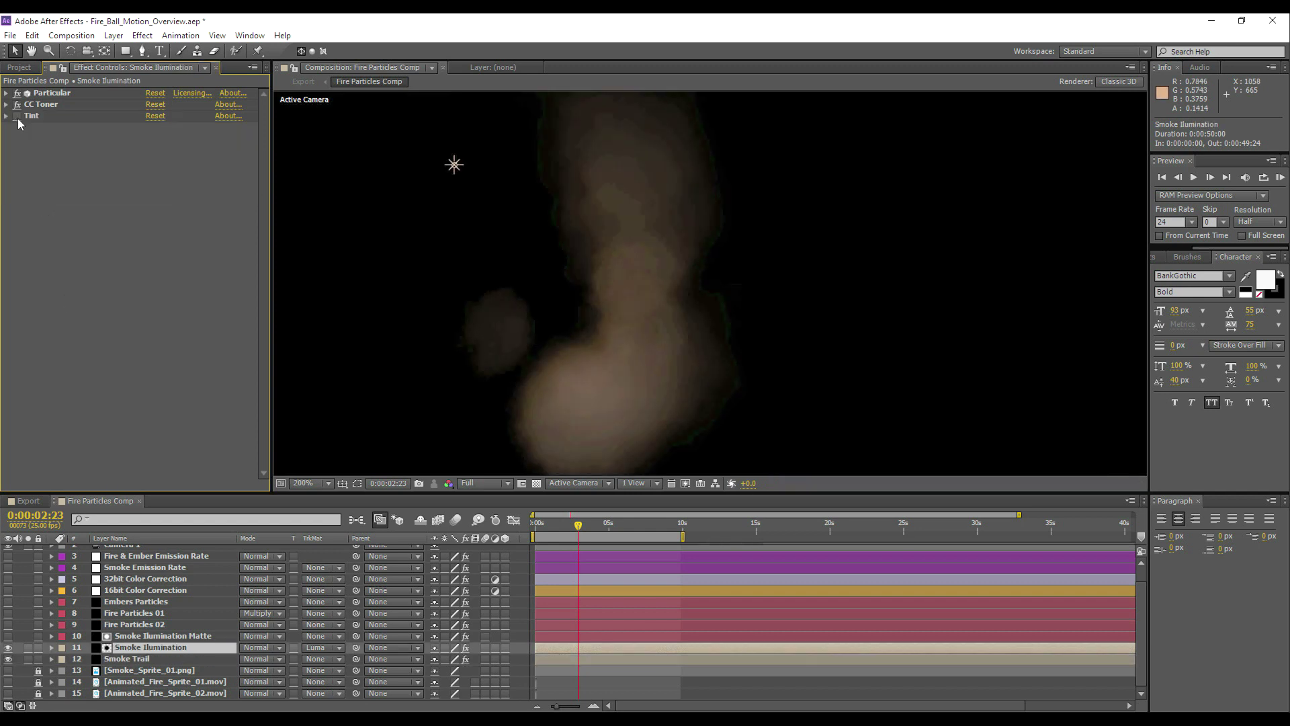
On Smoke Illumination, toggle Tint, check Map White To, and set Amount to Tint to 100%
click(17, 116)
click(17, 116)
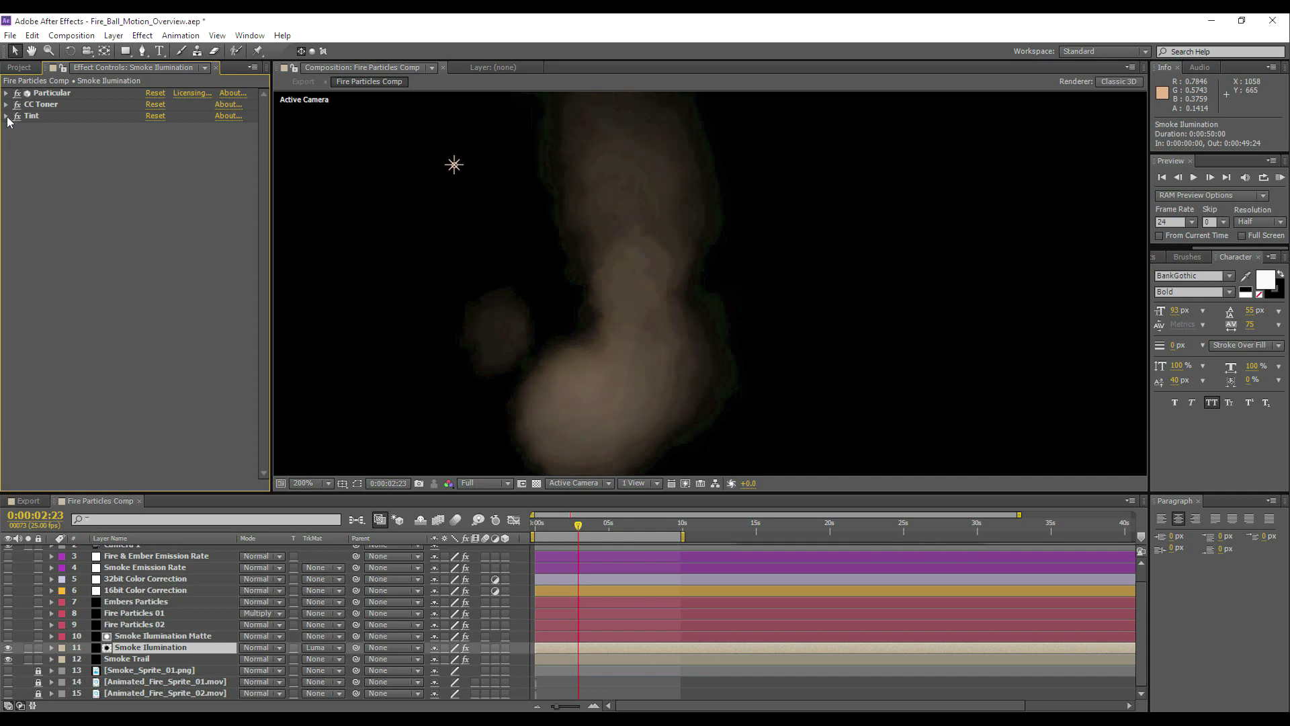
click(6, 116)
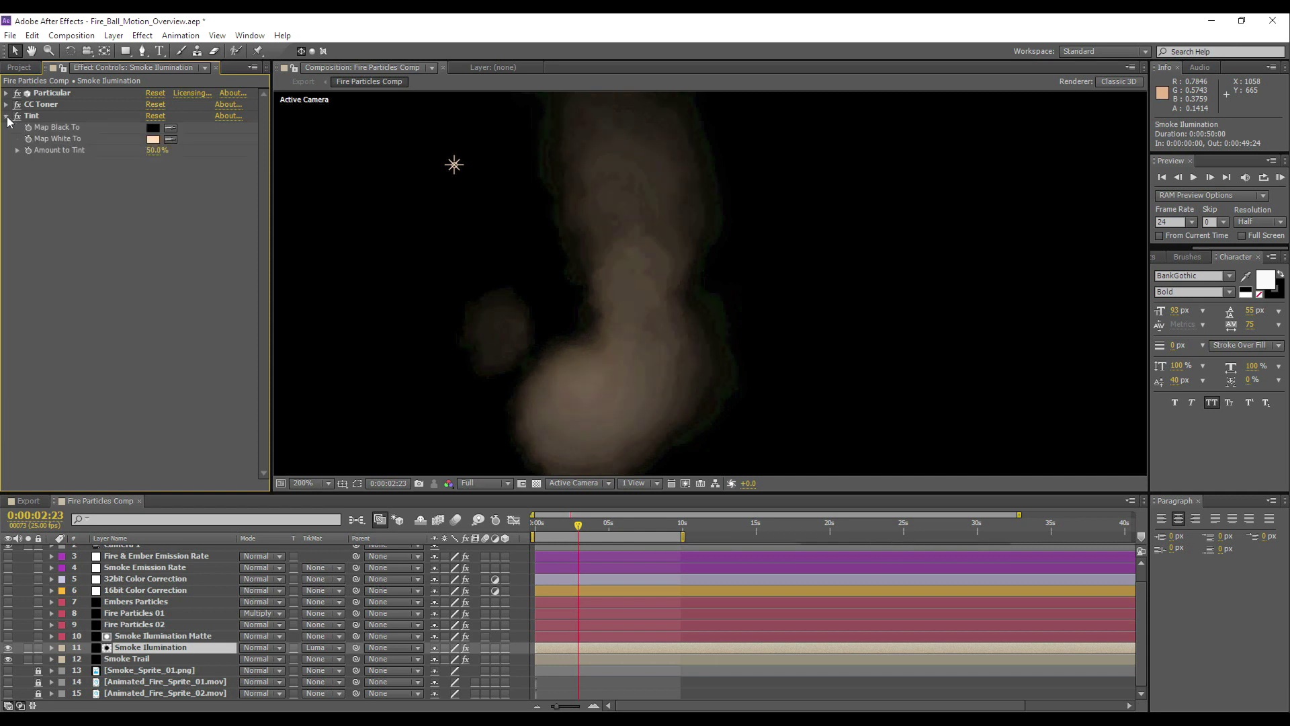
click(153, 140)
drag(150, 155, 95, 165)
mouse_move(255, 143)
mouse_down()
mouse_move(278, 143)
mouse_move(245, 158)
mouse_up()
Collapse CC Toner and move through the layers to Embers Particles
key(ctrl+Down)
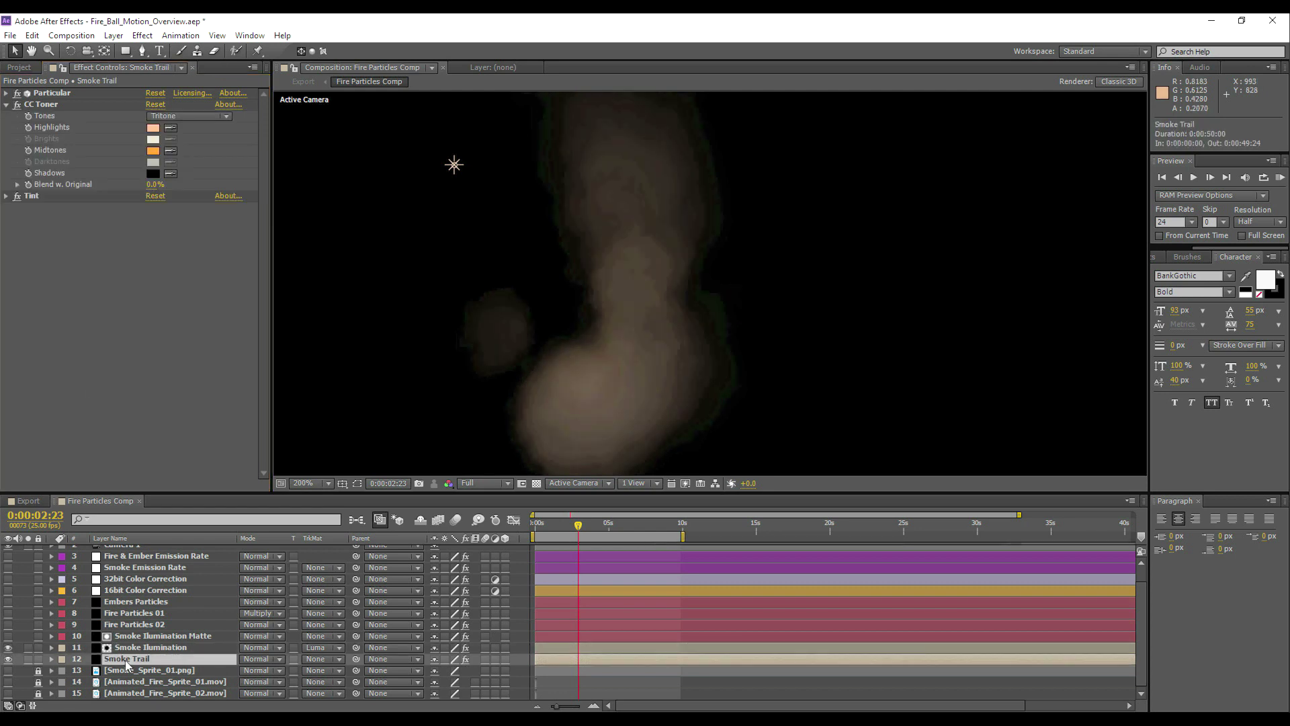
click(7, 104)
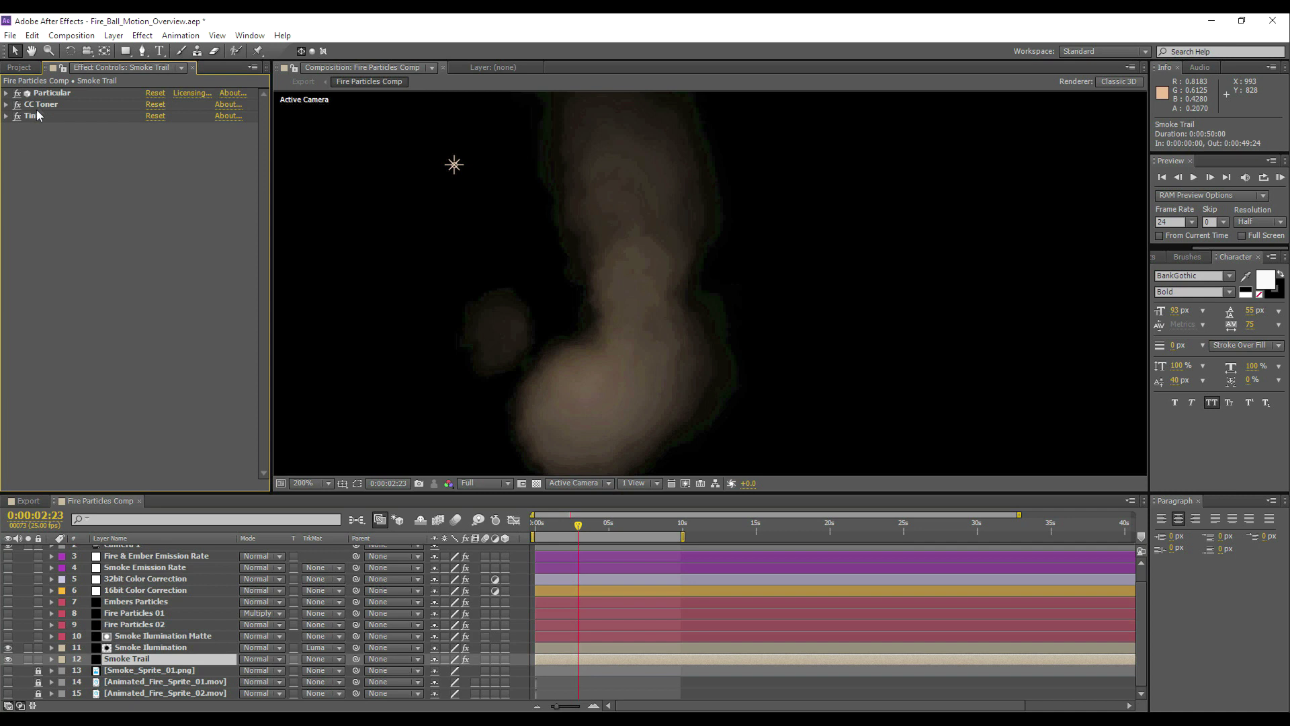
click(130, 638)
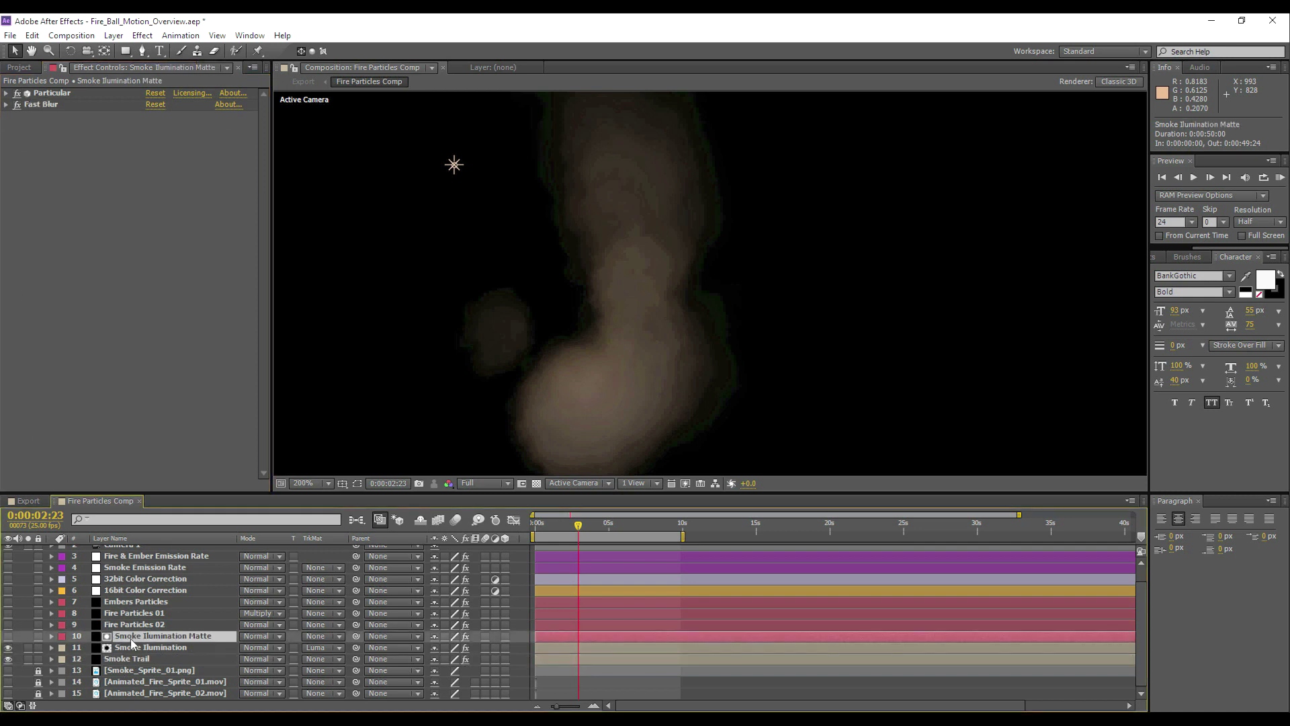
click(116, 602)
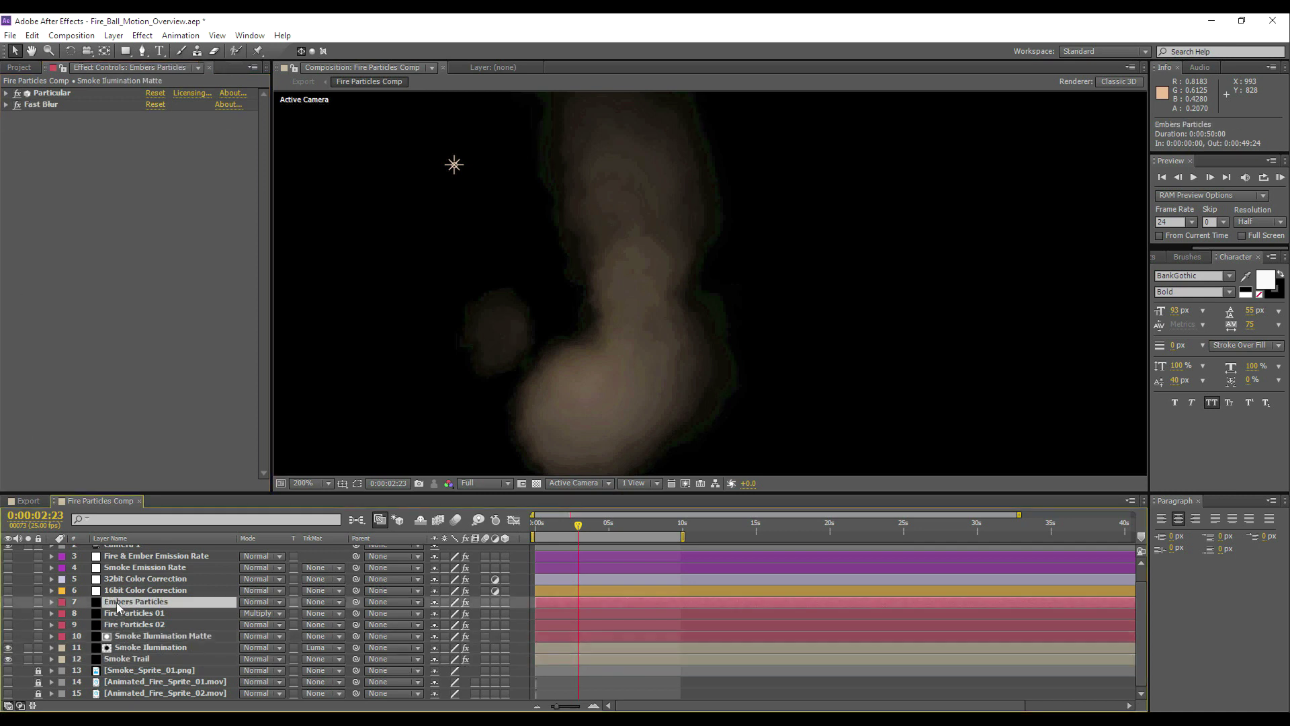
Show Embers Particles without the smoke layers and display its Mesh Warp grid
click(9, 601)
drag(8, 647, 8, 659)
scroll(554, 239, down, 4)
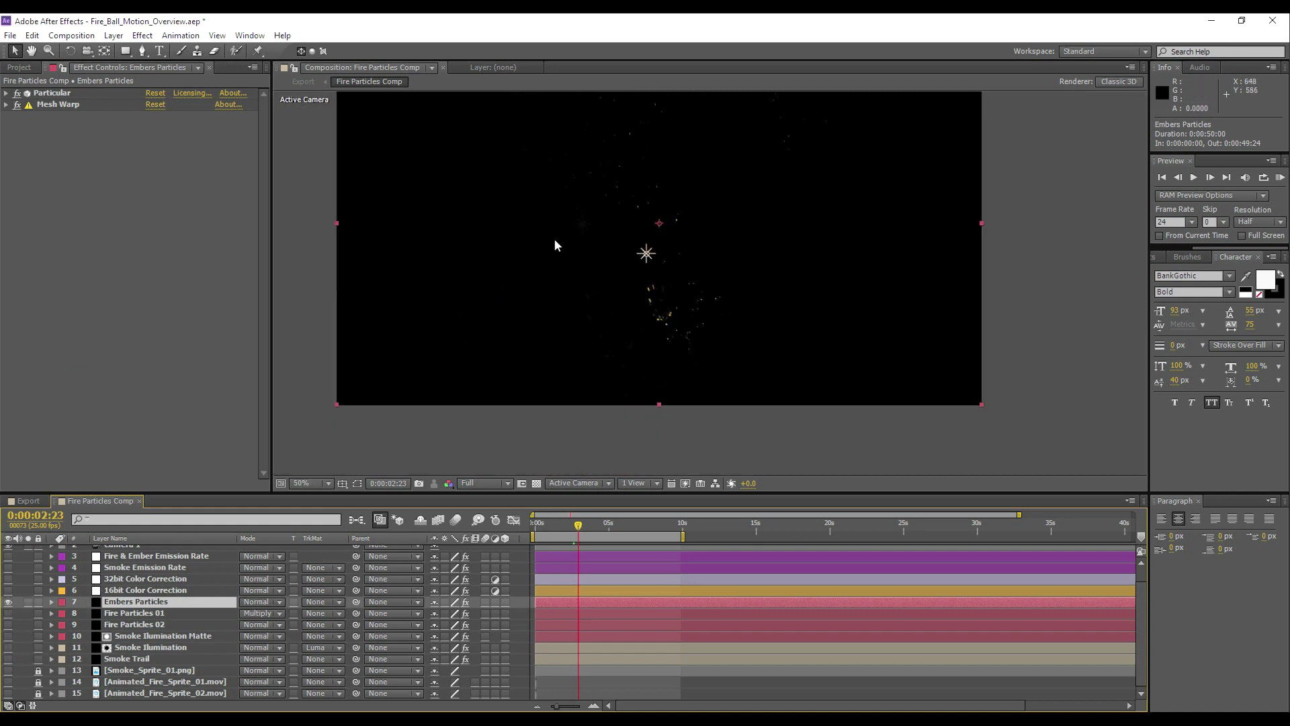
click(6, 104)
click(66, 104)
Try a Mesh Warp reset and a vertex handle bend, undo both, and play the preview
click(155, 104)
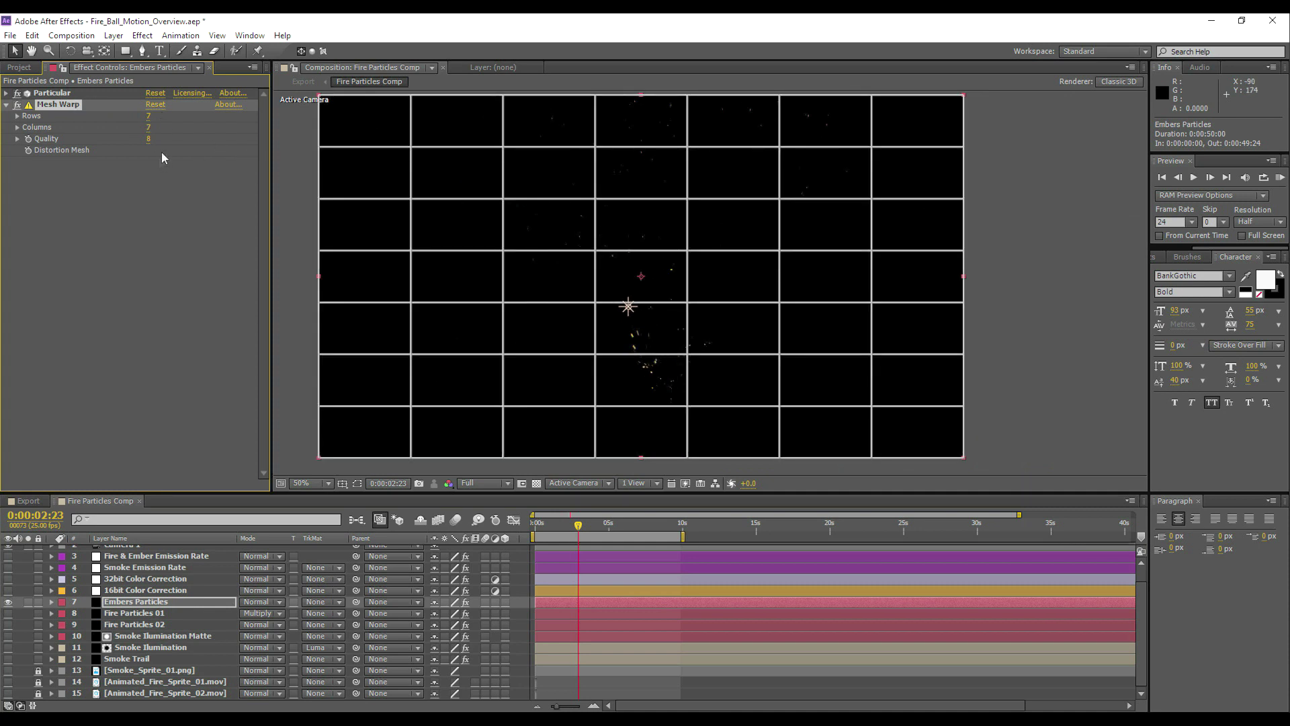
key(ctrl+z)
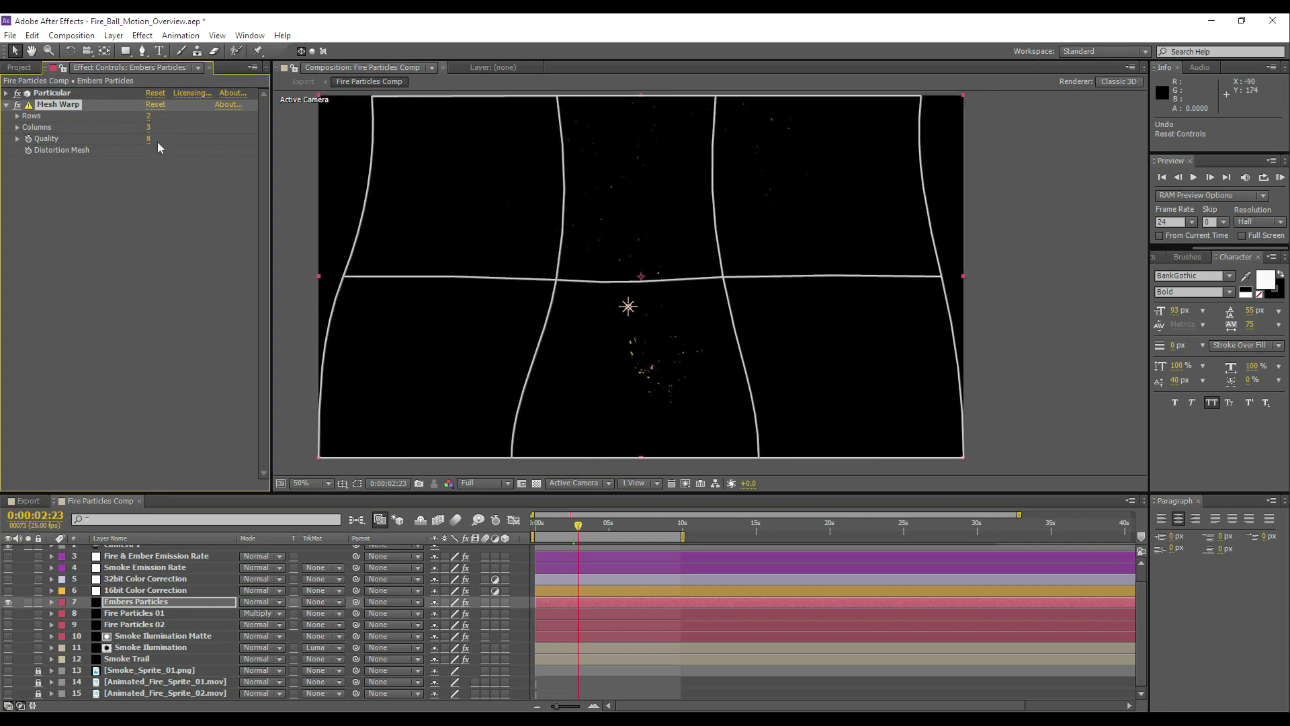
click(557, 280)
drag(567, 216, 444, 188)
drag(602, 231, 605, 232)
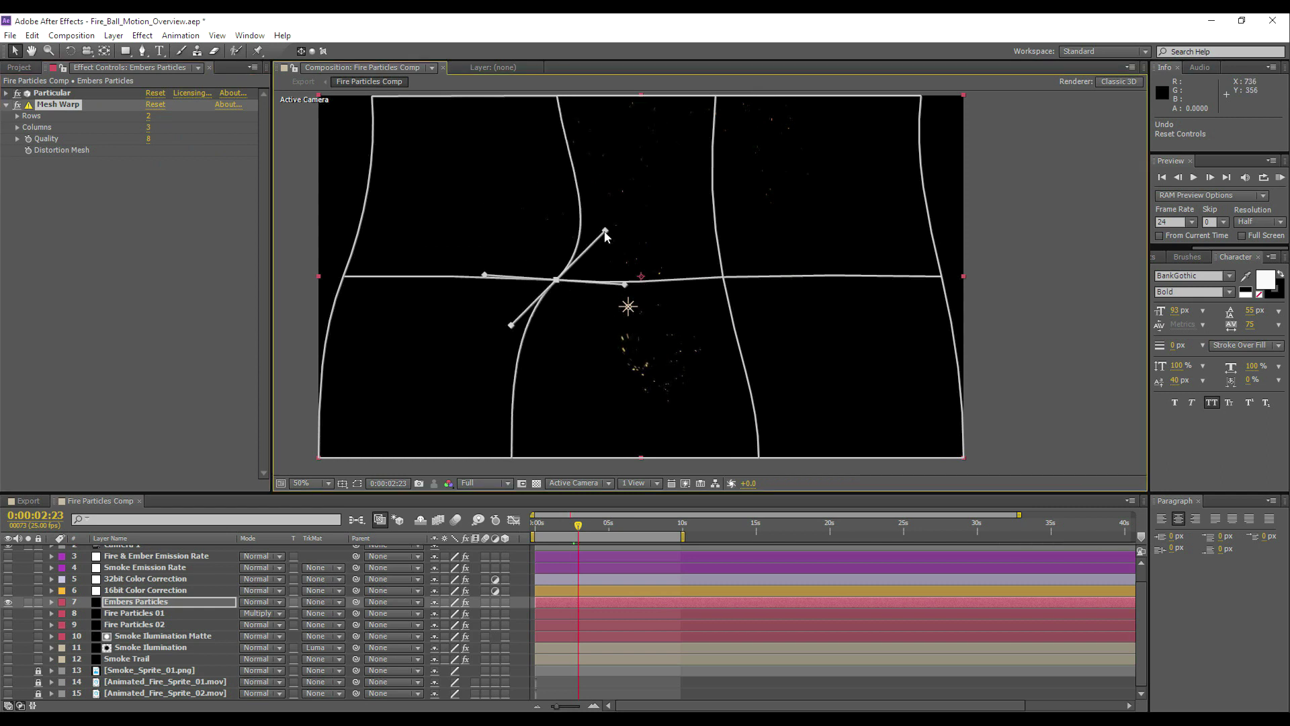
key(ctrl+z)
key(space)
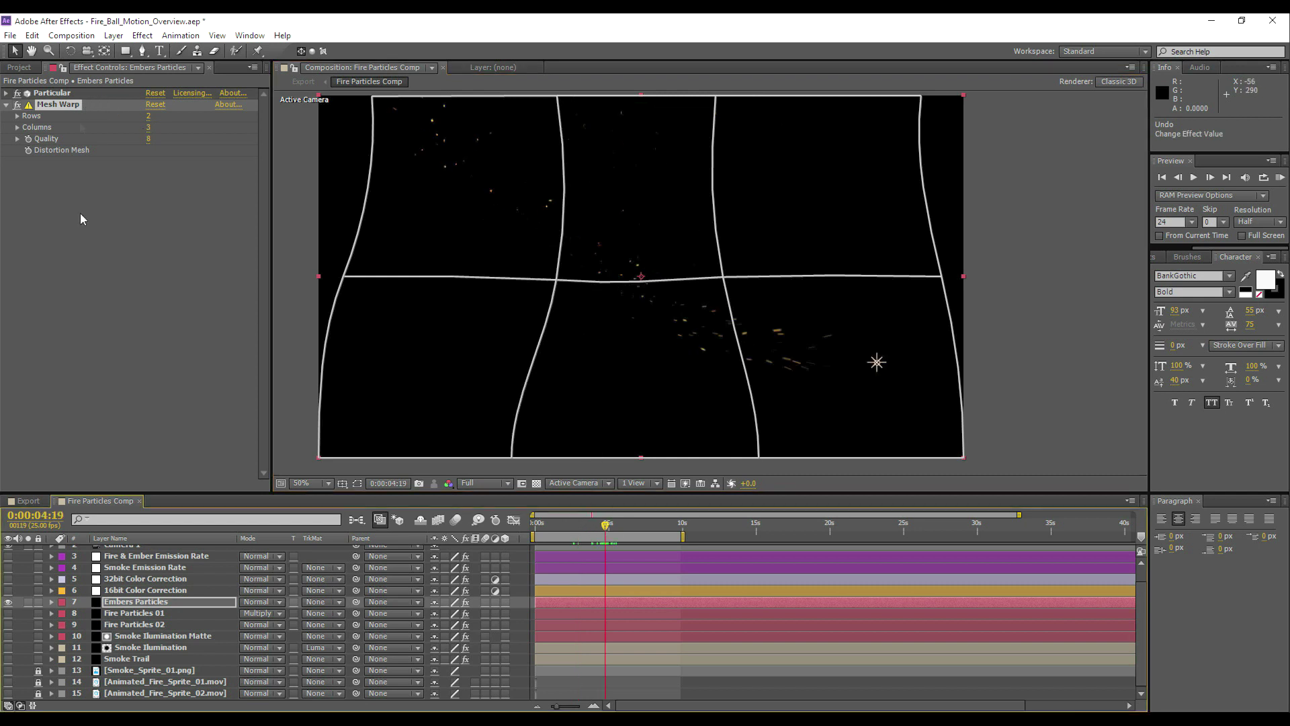
Toggle Mesh Warp off and back on to compare the embers
click(18, 110)
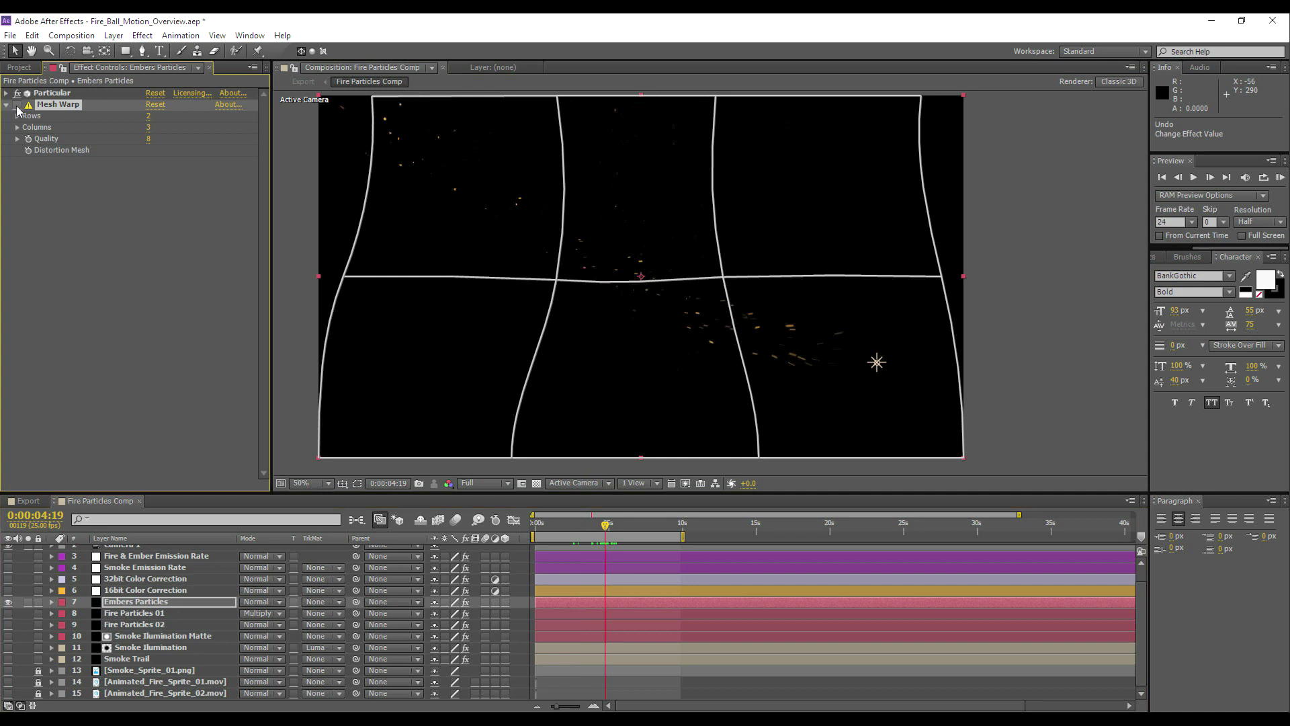
click(17, 110)
click(17, 107)
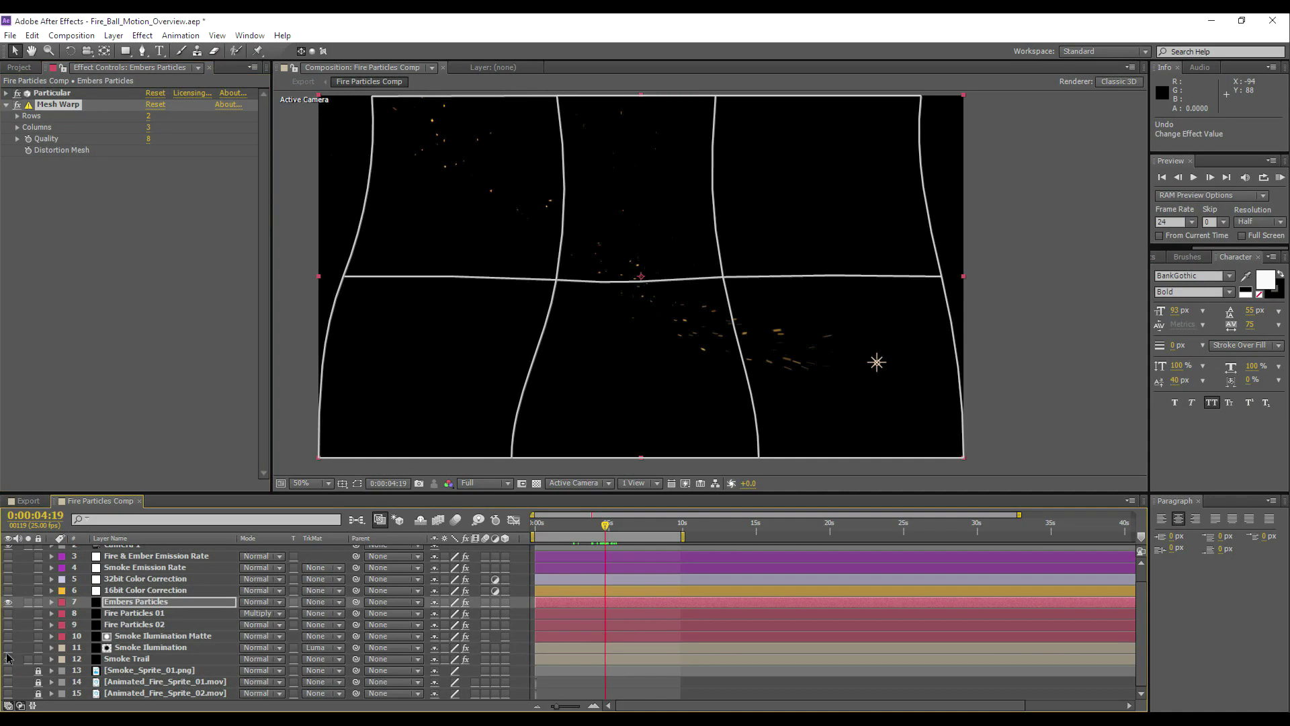
Show Smoke Trail, Smoke Illumination, Fire Particles 02 and Fire Particles 01 again
click(8, 658)
click(8, 647)
click(8, 624)
click(8, 613)
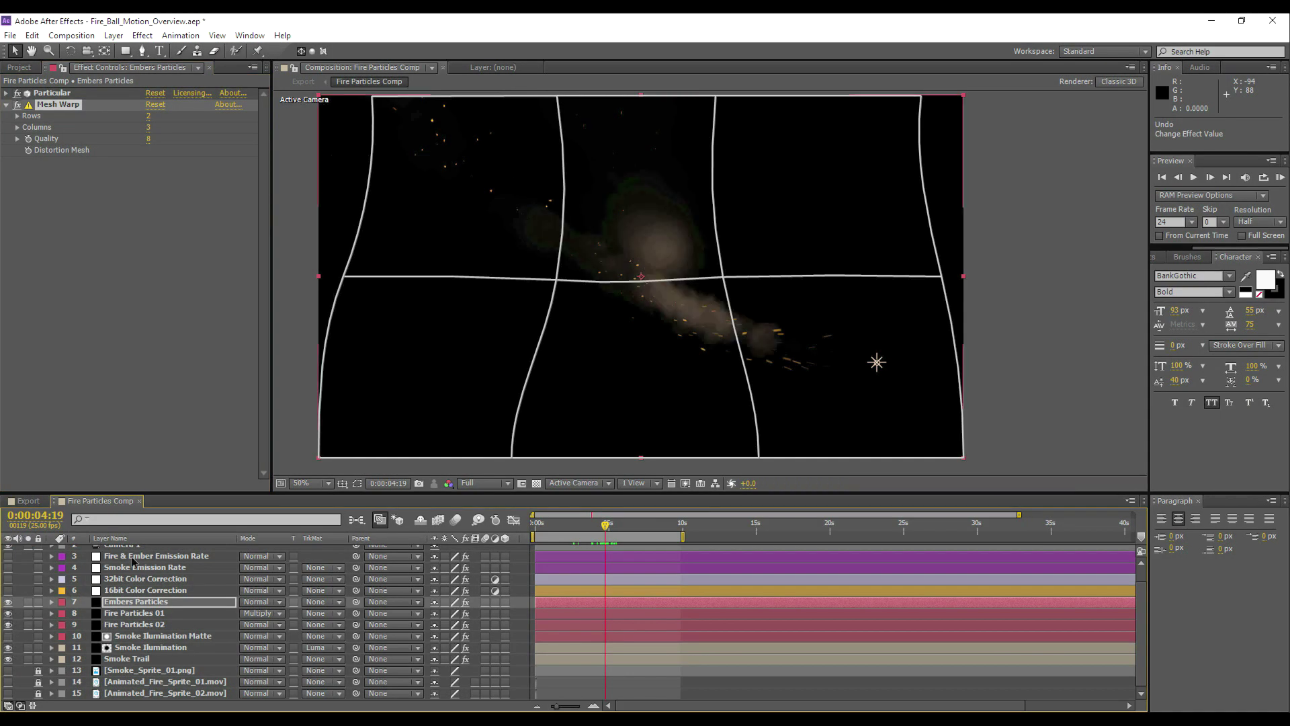
Select the 32bit Color Correction layer and expand its Turbulent Displace effect (Amount 25)
click(127, 590)
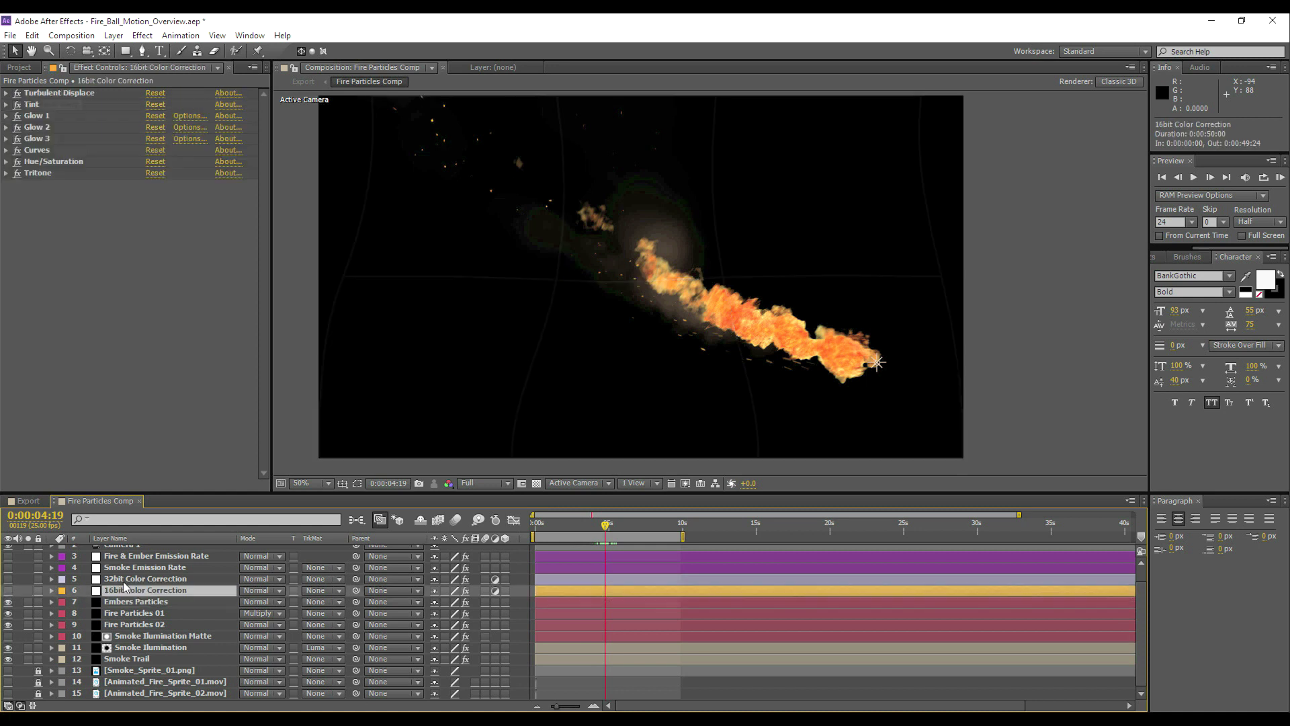
click(123, 580)
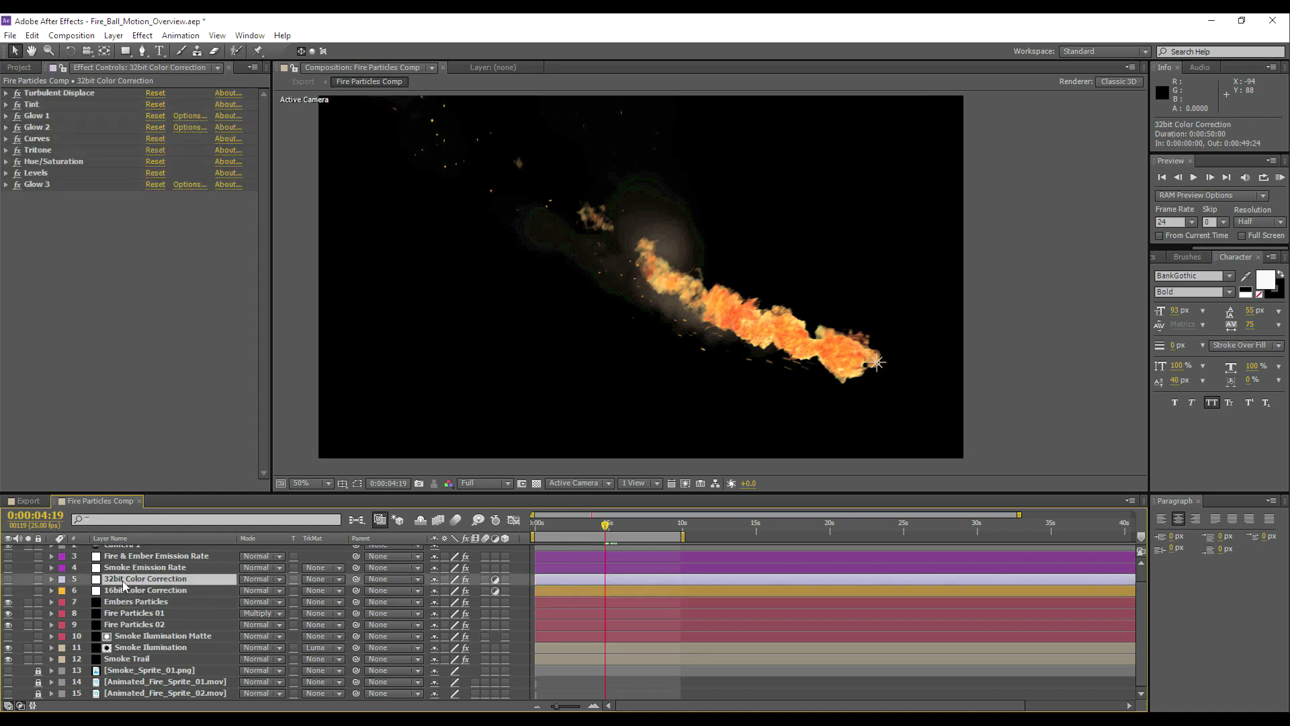
click(6, 93)
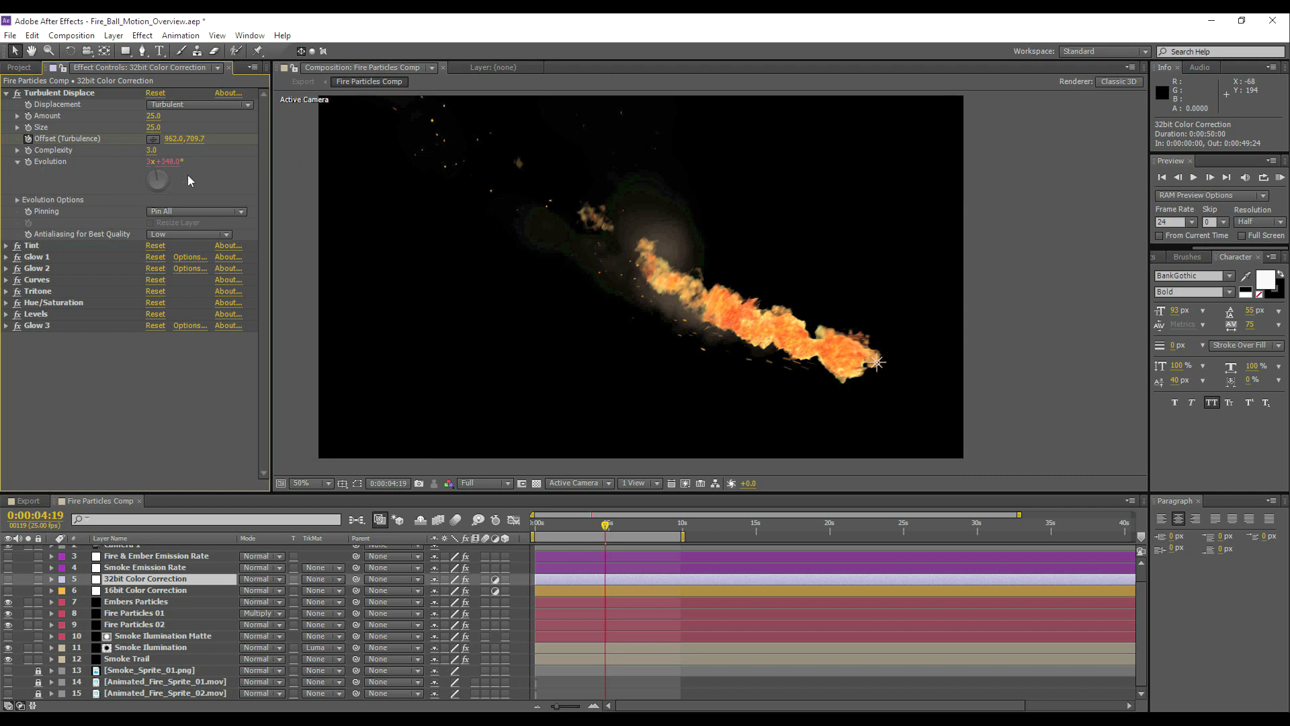
Make the 32bit Color Correction layer visible and turn on its Tint effect
click(6, 93)
click(6, 105)
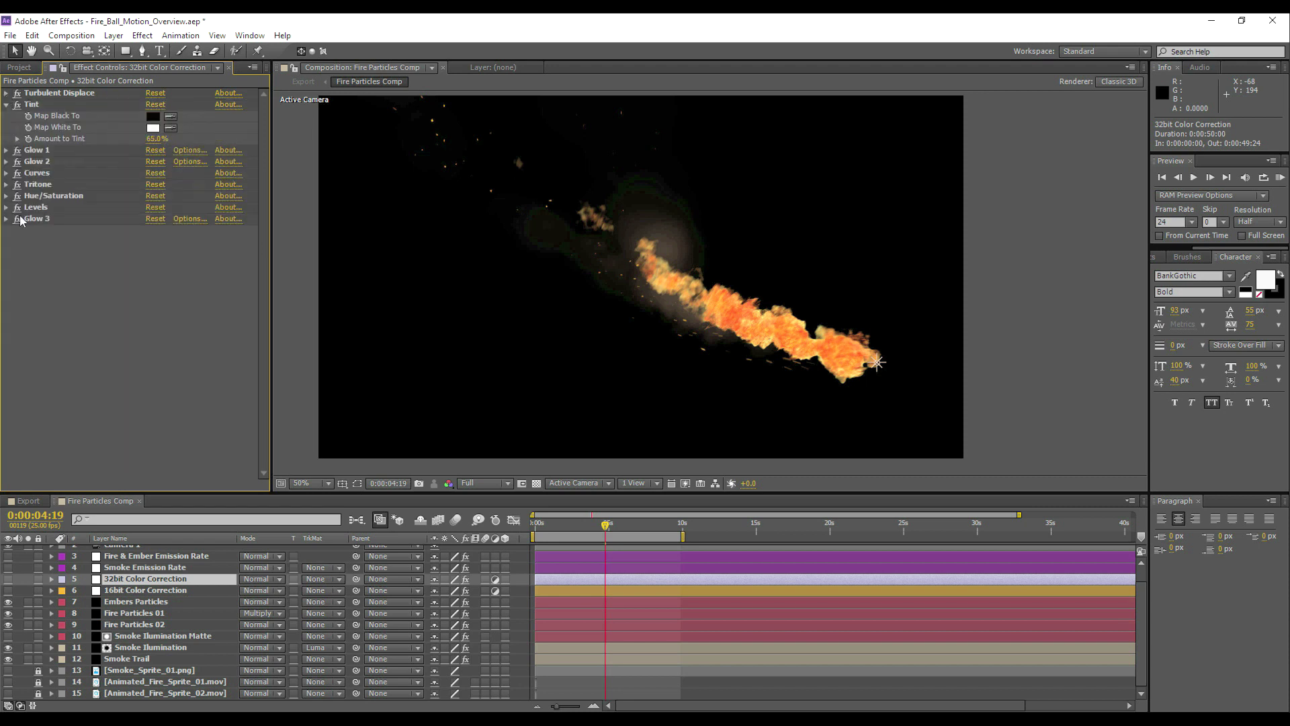
click(8, 578)
click(15, 98)
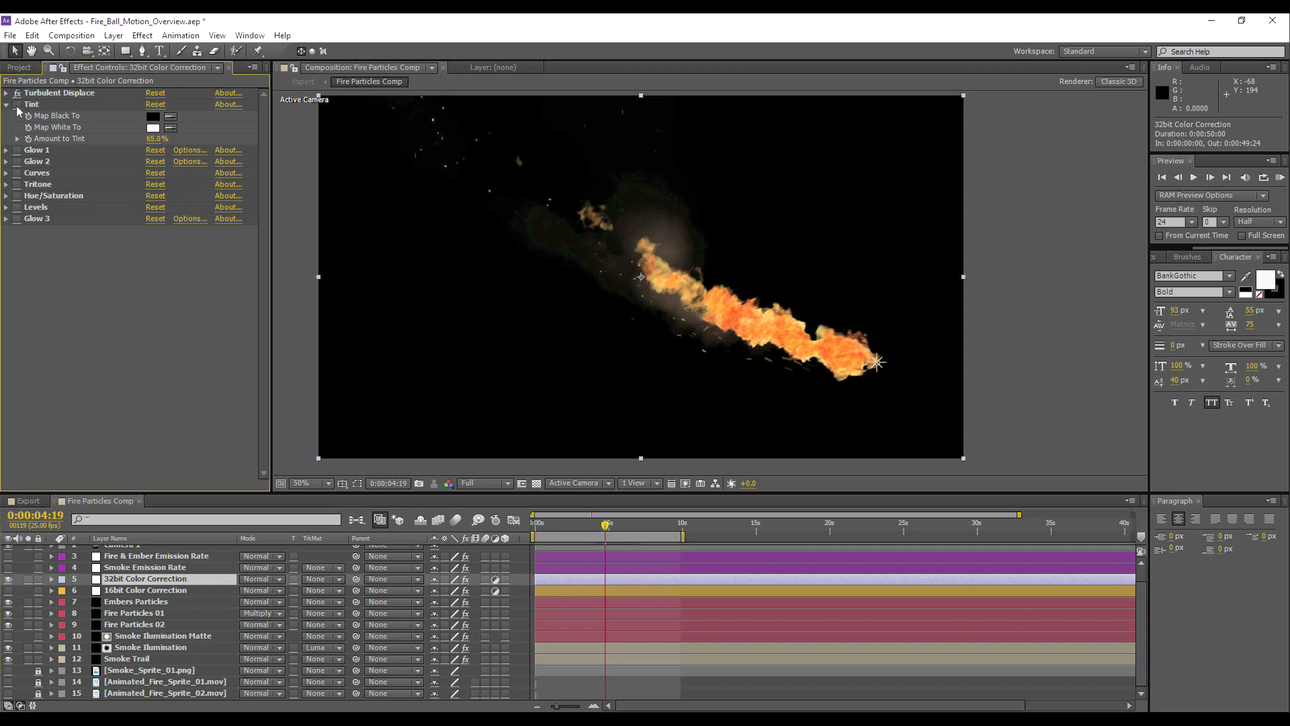
click(16, 104)
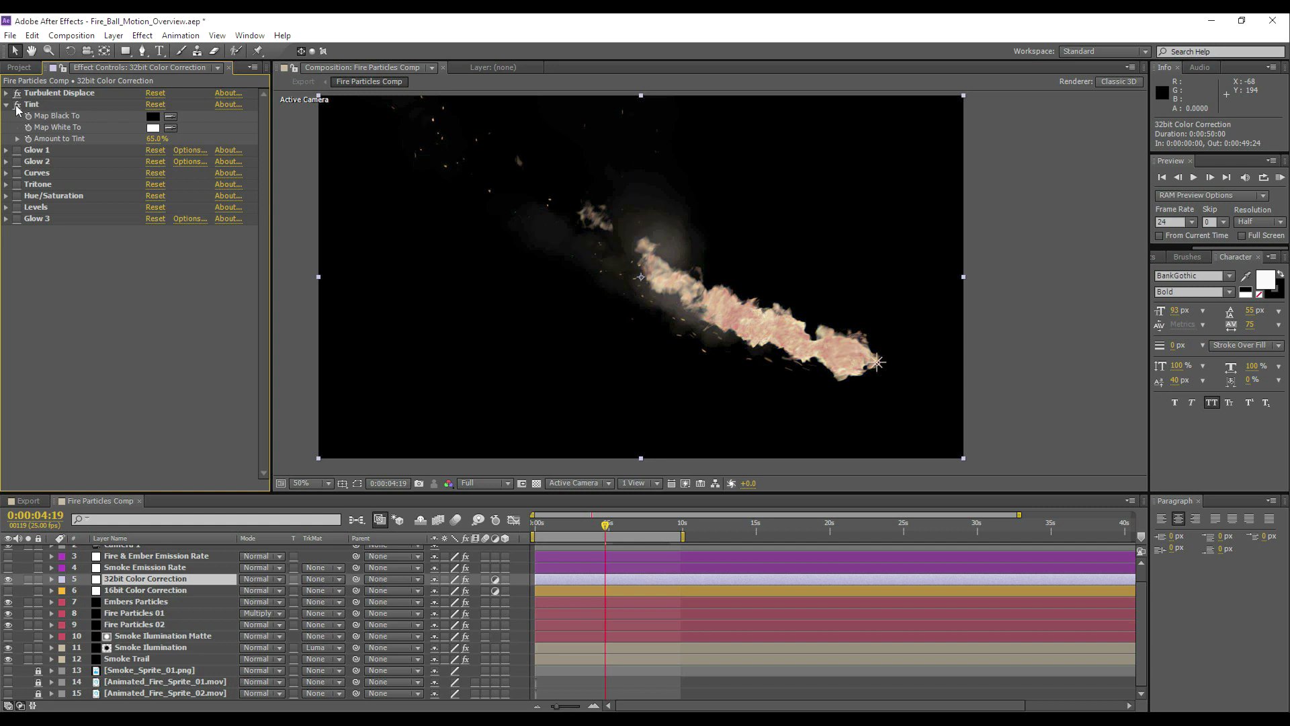
Turn on Glow 1 and trial a Glow Intensity of 1.0, undoing back to 0.1
scroll(776, 306, up, 2)
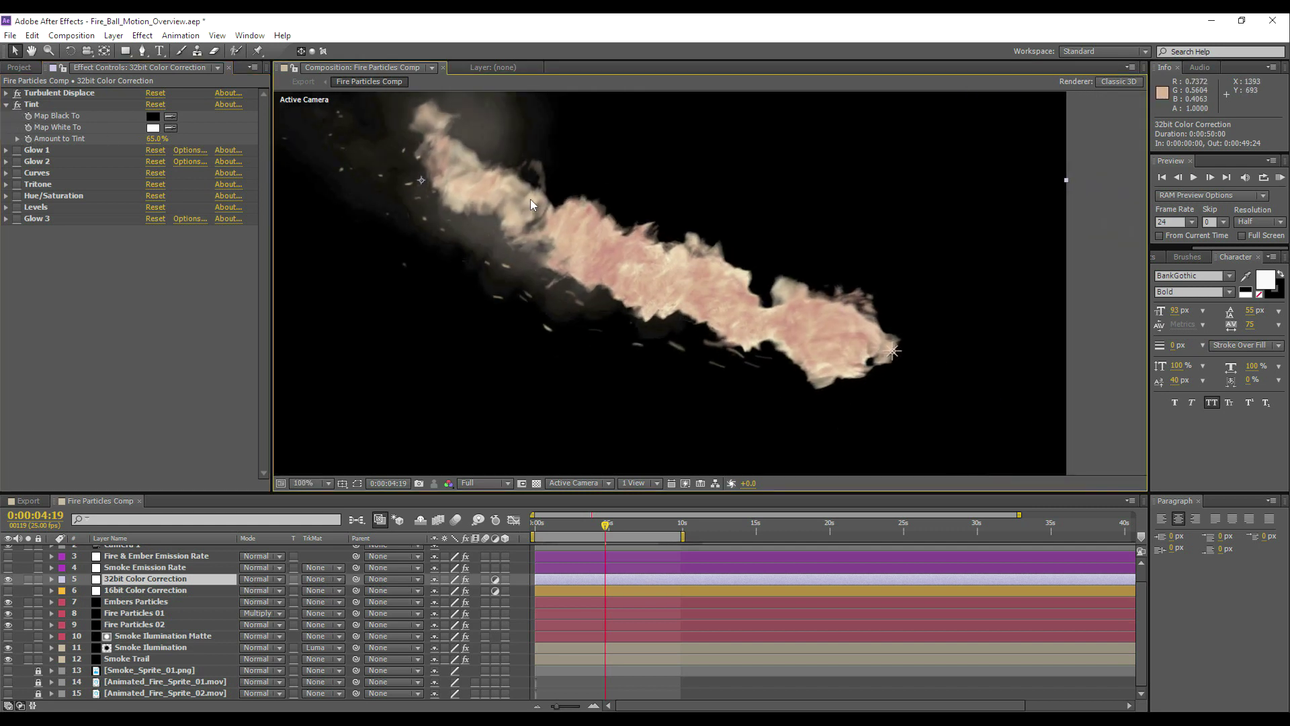
scroll(531, 198, down, 2)
drag(553, 195, 547, 187)
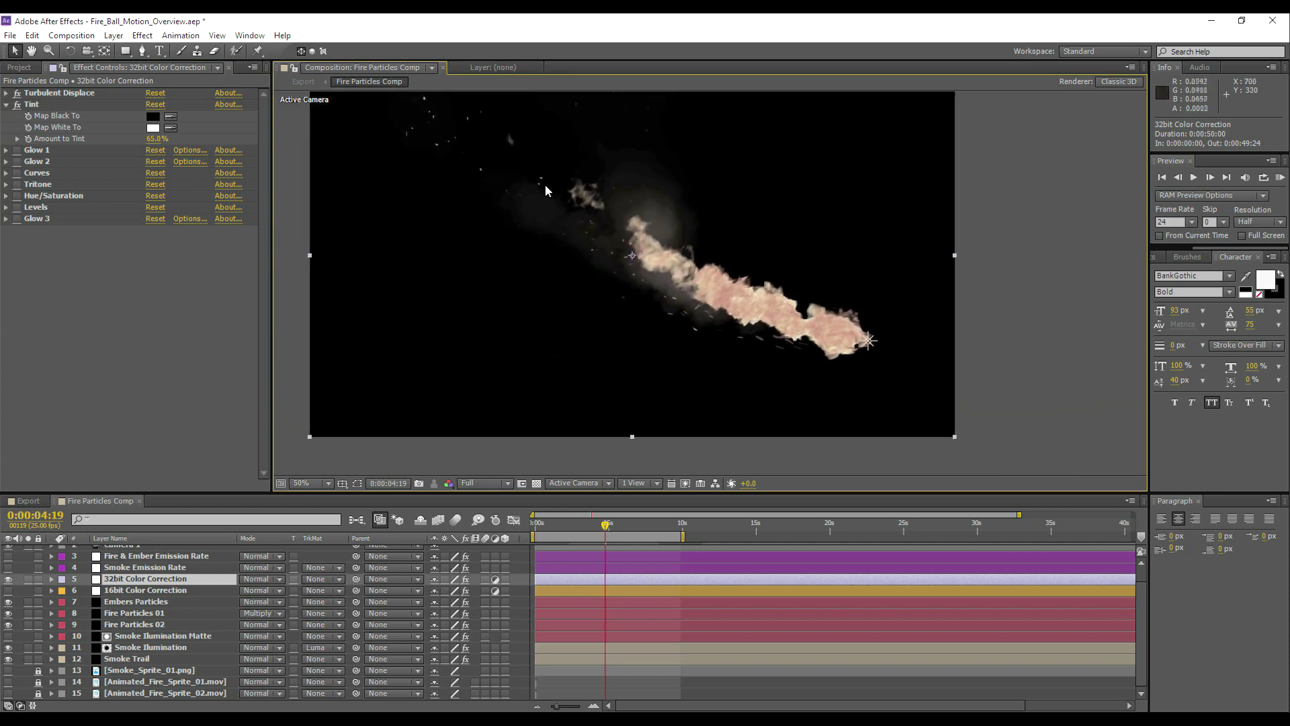
click(17, 150)
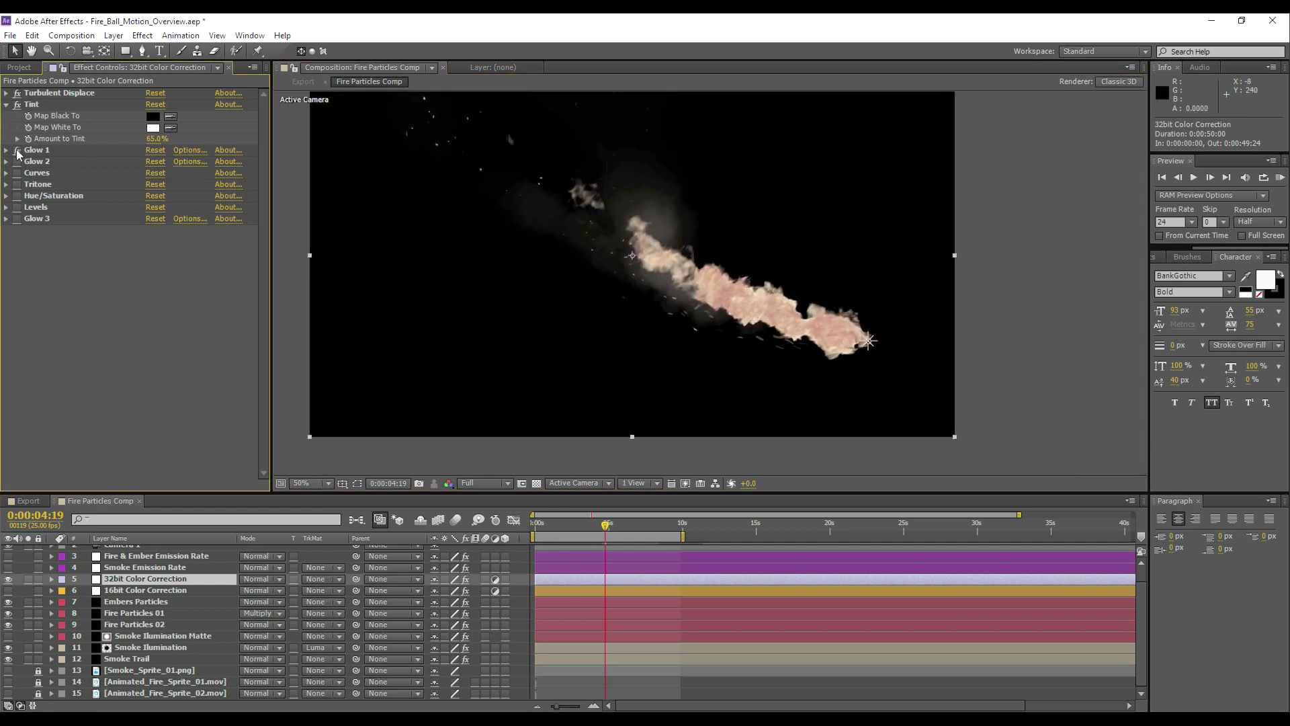
click(7, 151)
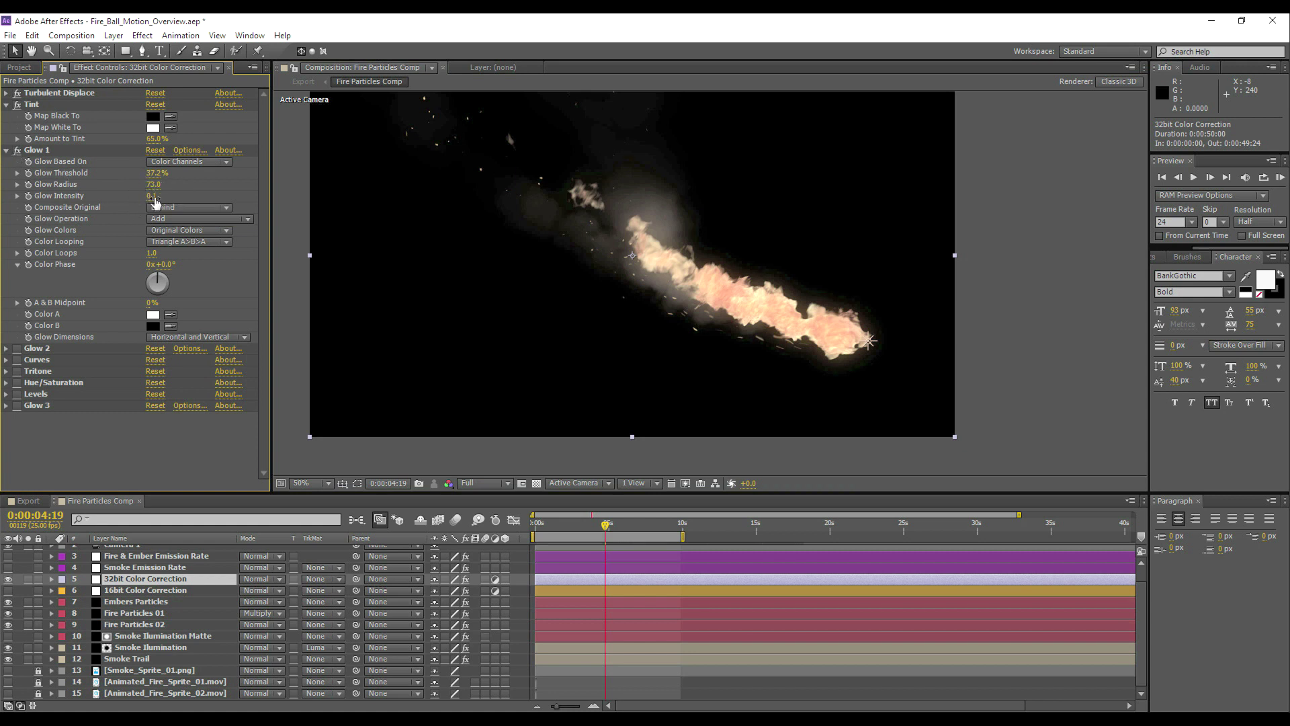
click(152, 197)
text(1)
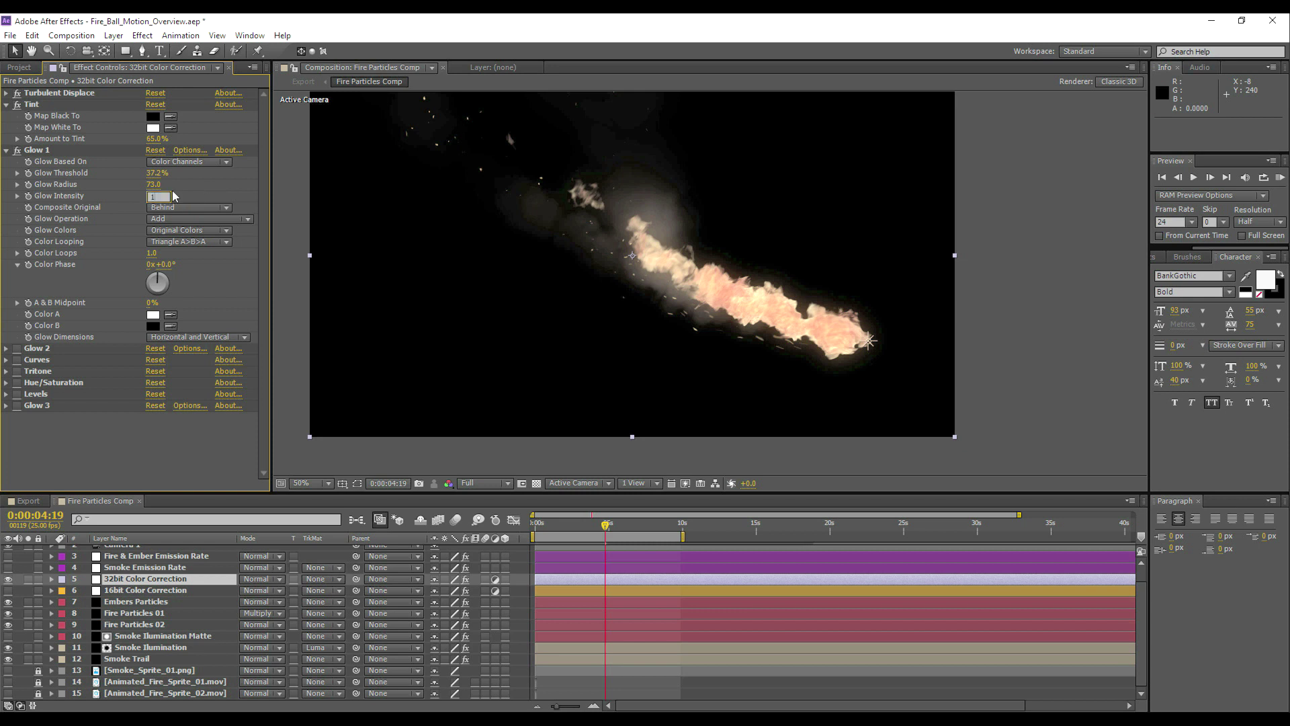
key(Return)
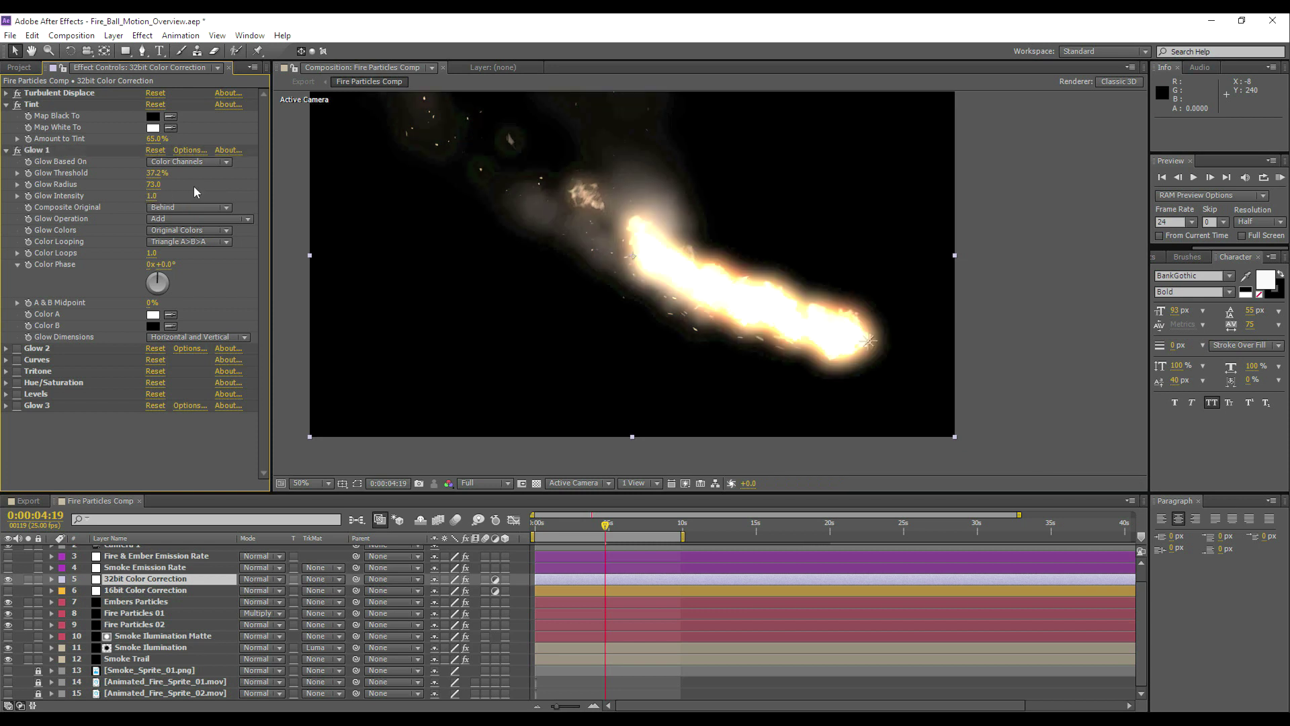
key(ctrl+z)
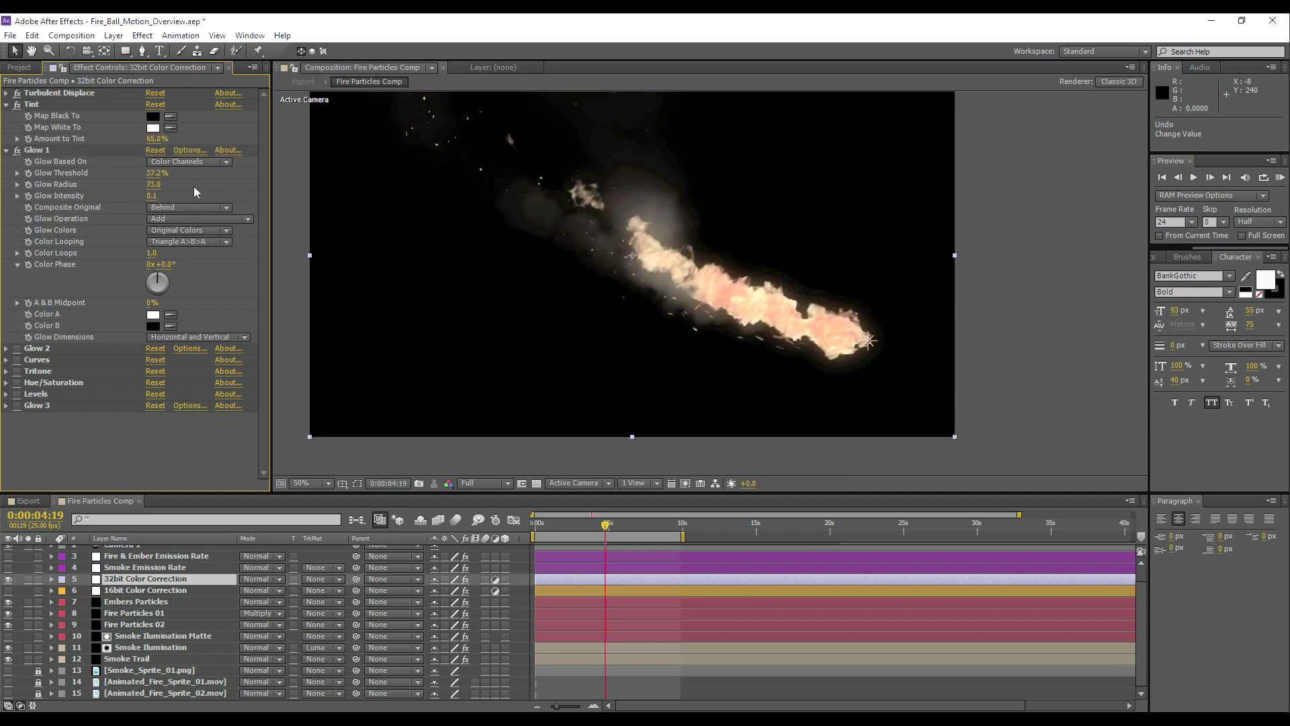
Turn on Glow 2, then toggle Glow 1 and Glow 2 off and on to compare
click(6, 151)
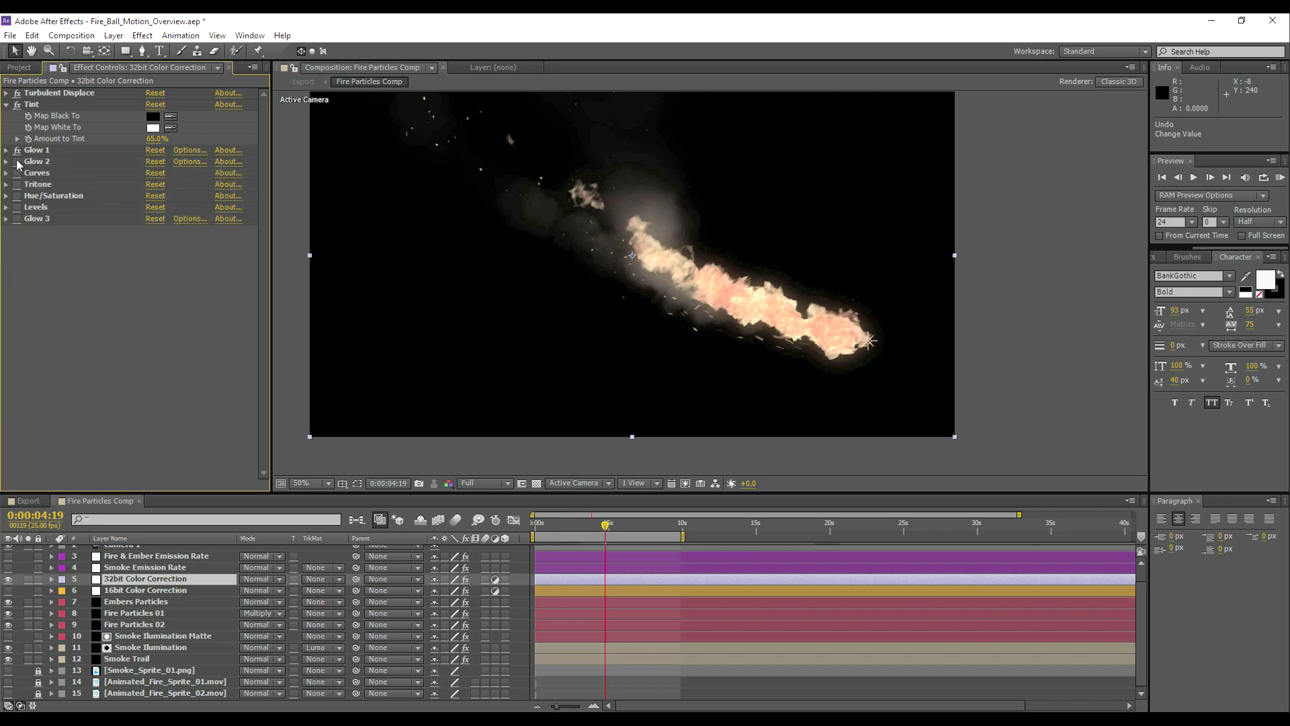
click(16, 161)
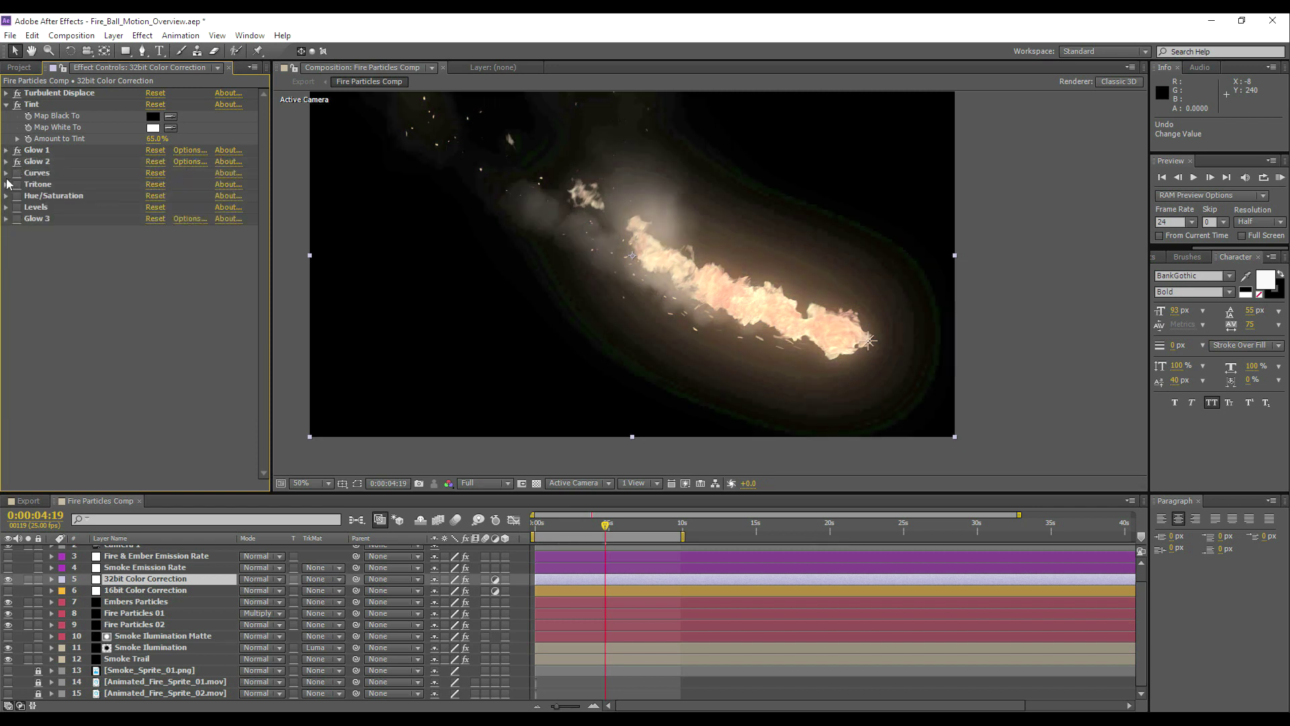
click(6, 162)
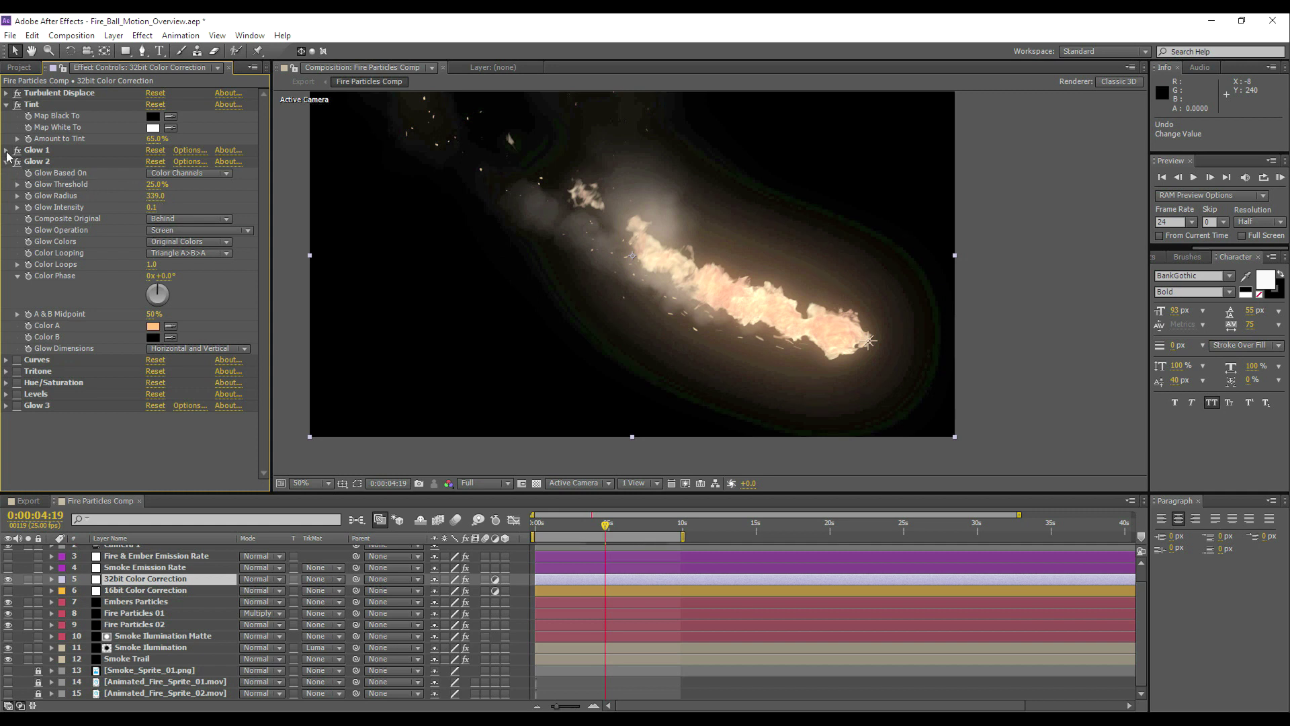
click(6, 150)
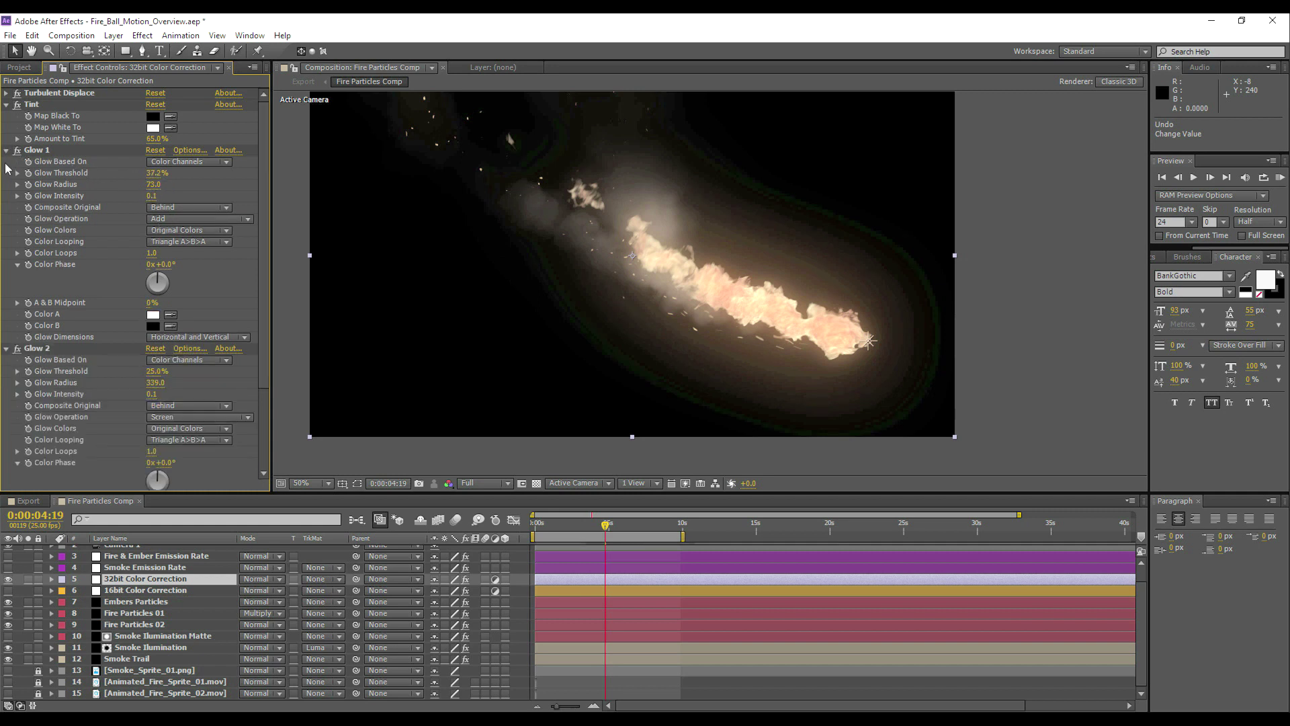
click(17, 151)
click(17, 151)
click(17, 348)
click(17, 349)
click(6, 151)
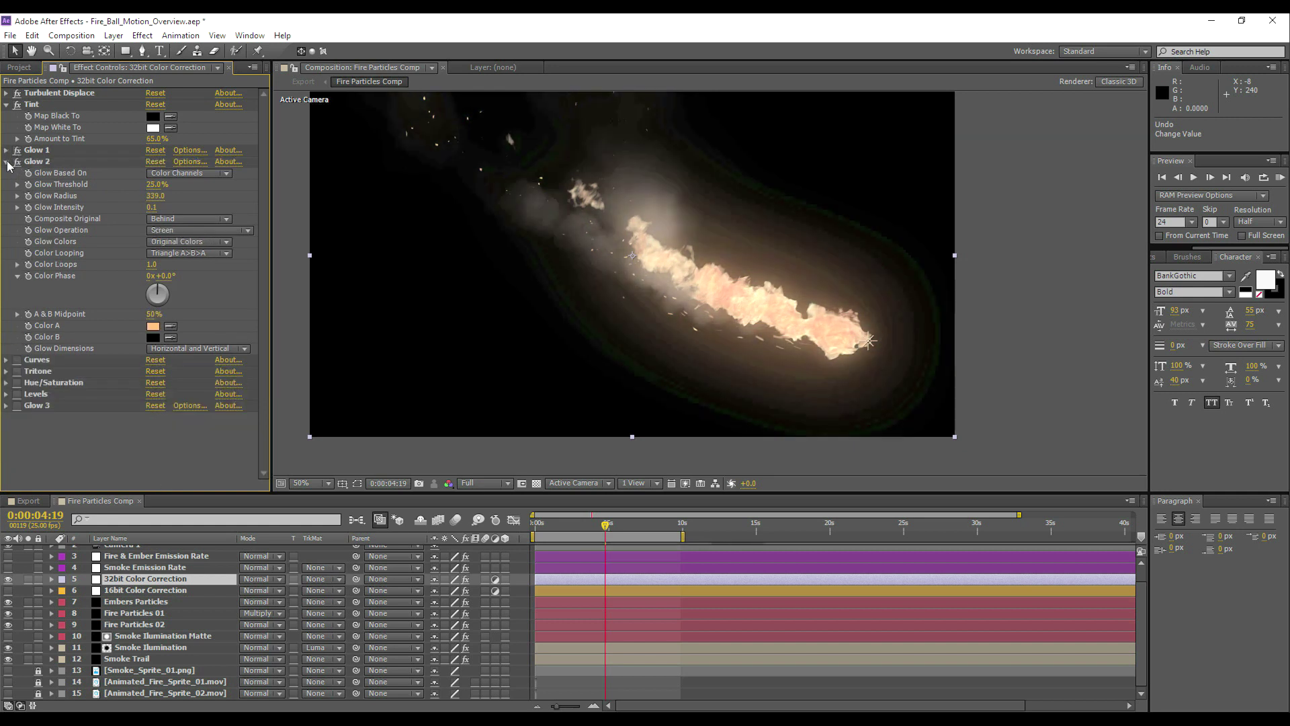
Collapse Glow 2 and turn on the Curves effect
click(42, 163)
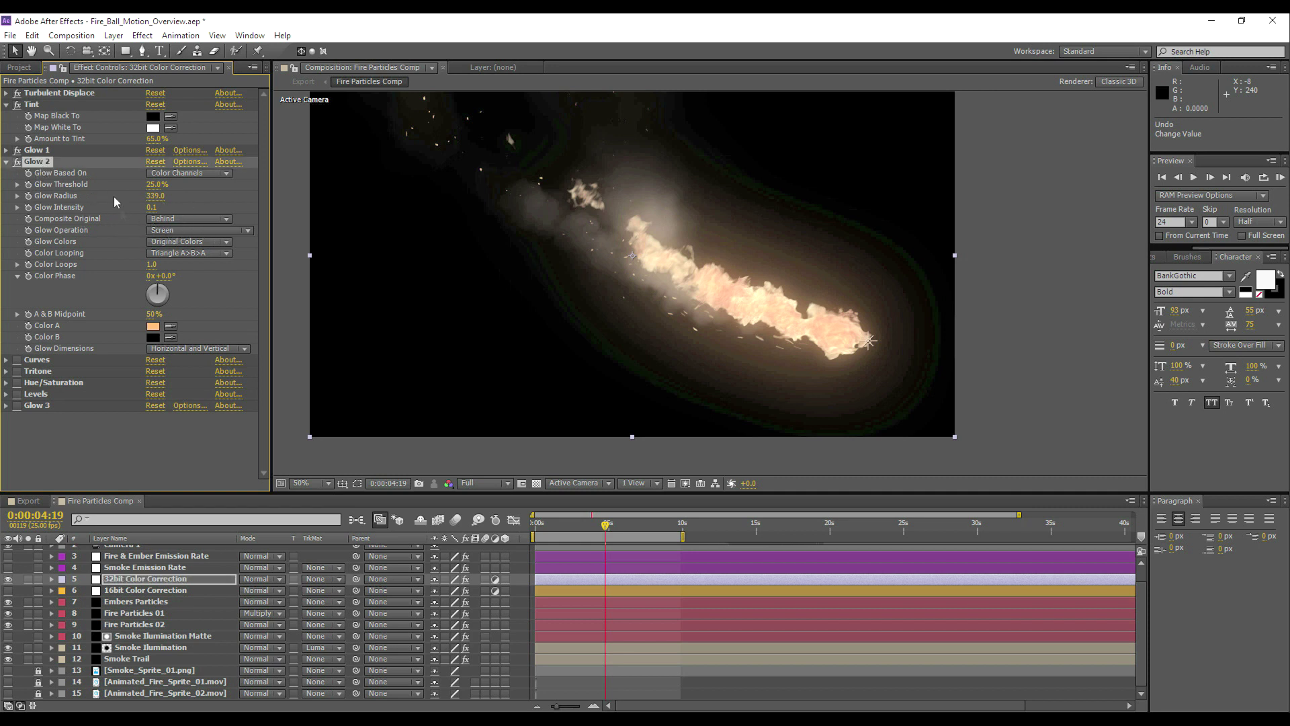
click(6, 162)
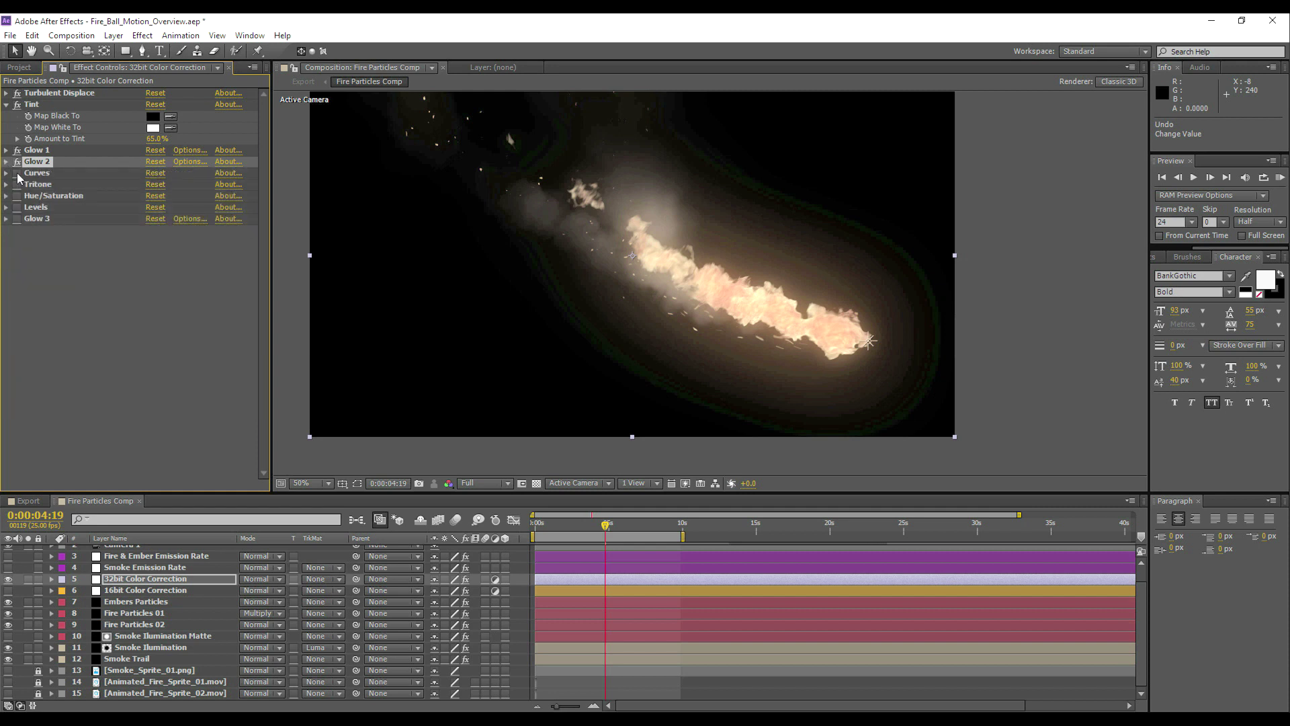
click(16, 173)
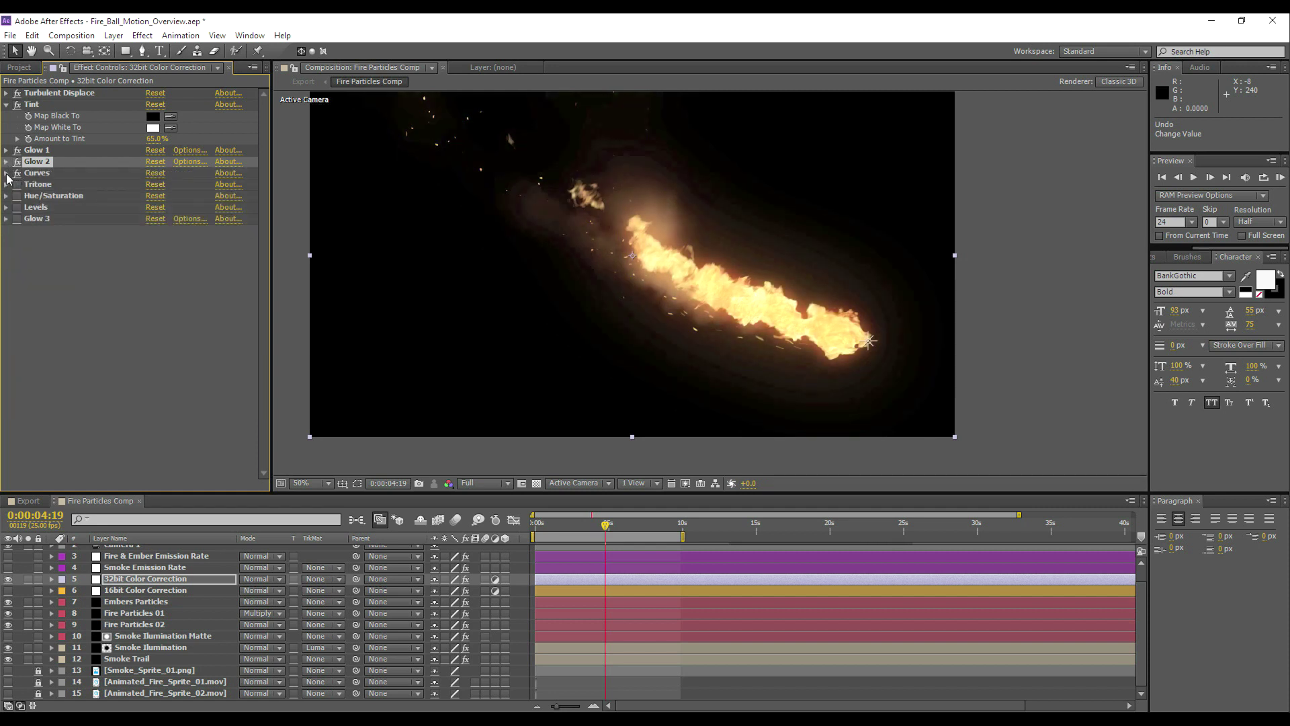
Expand Curves, inspect its Red, Green and Blue channel curves, and compare with Curves off
click(6, 174)
click(180, 187)
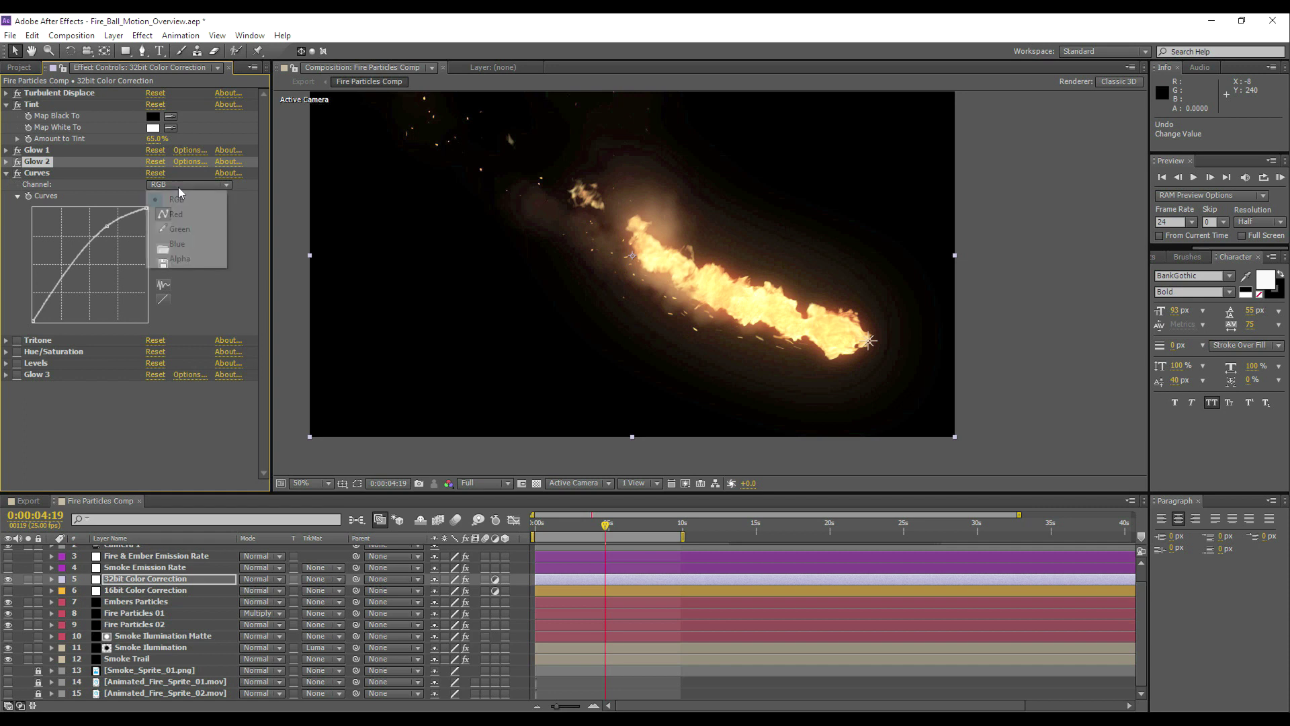
click(180, 213)
click(191, 188)
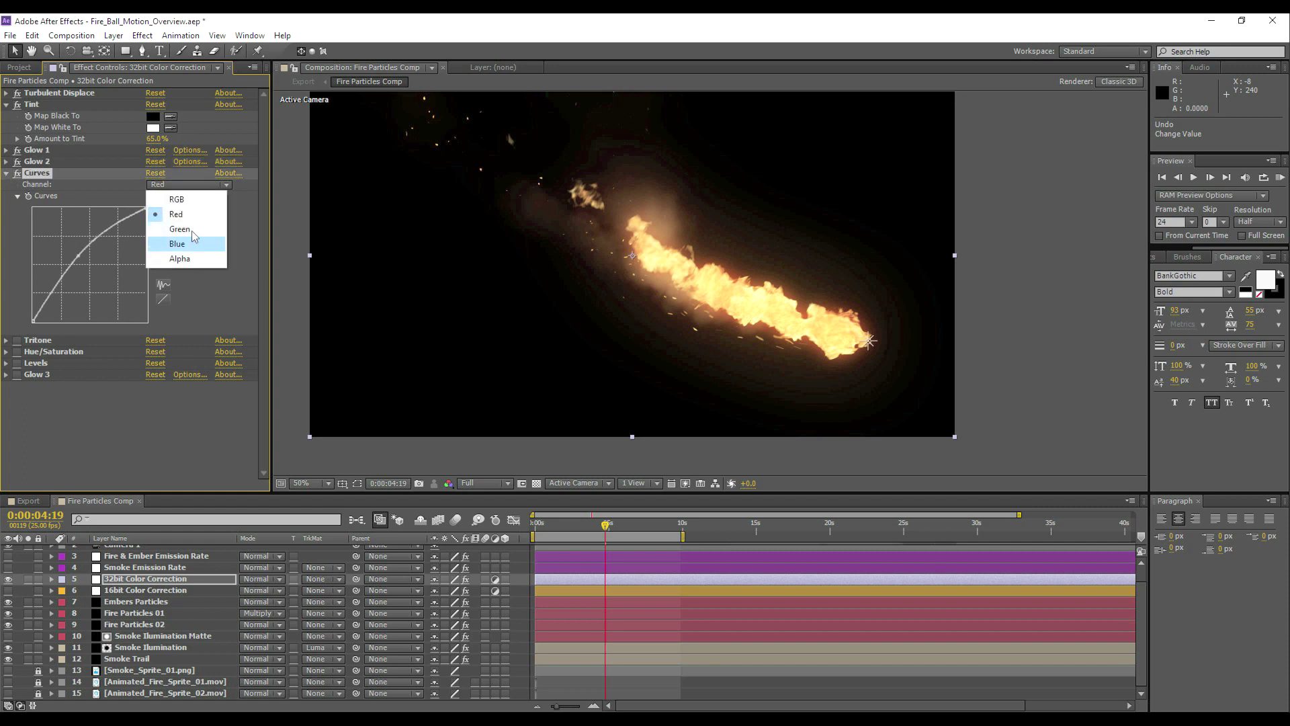
click(192, 229)
click(191, 187)
click(189, 242)
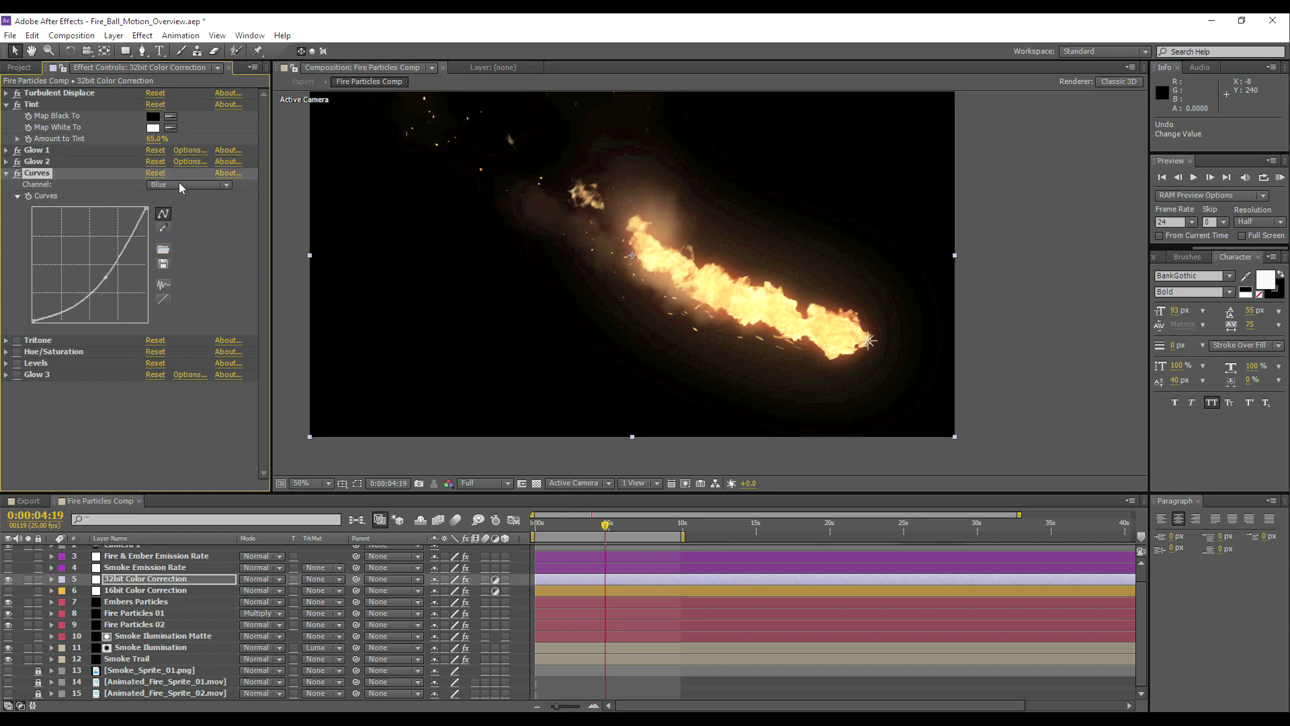
click(179, 184)
click(185, 199)
click(17, 173)
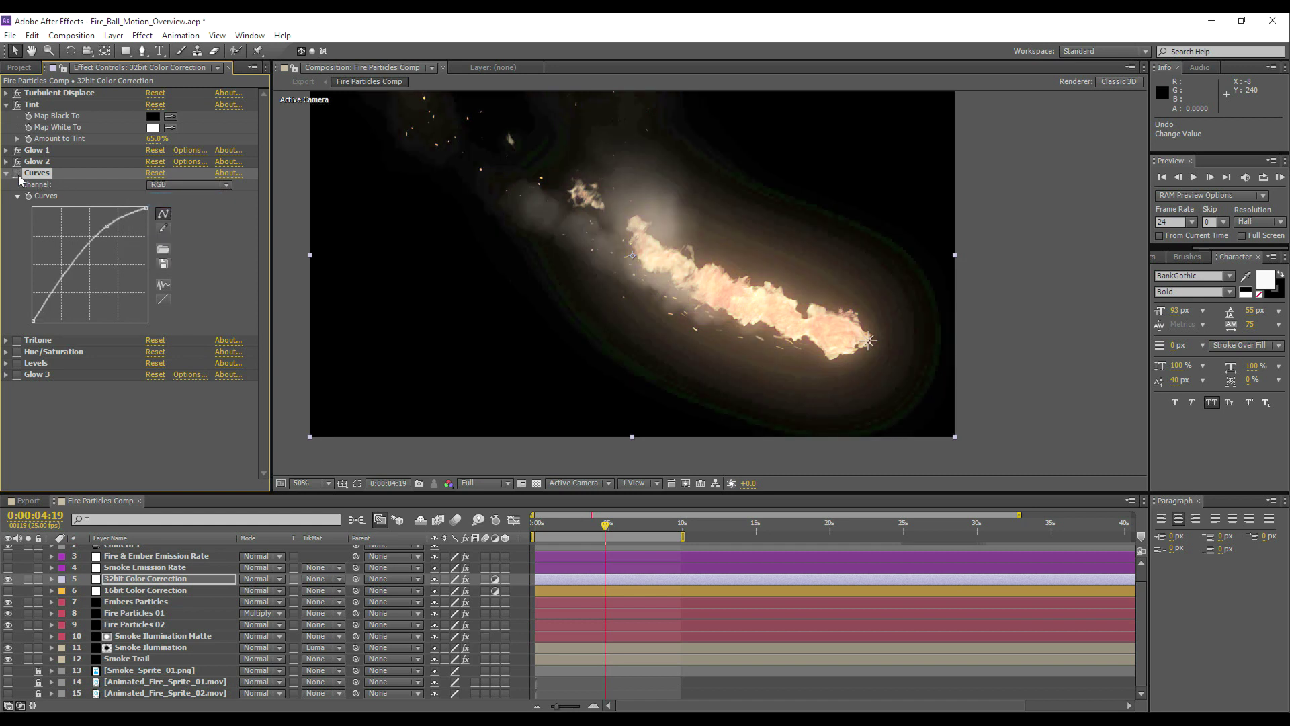
click(17, 173)
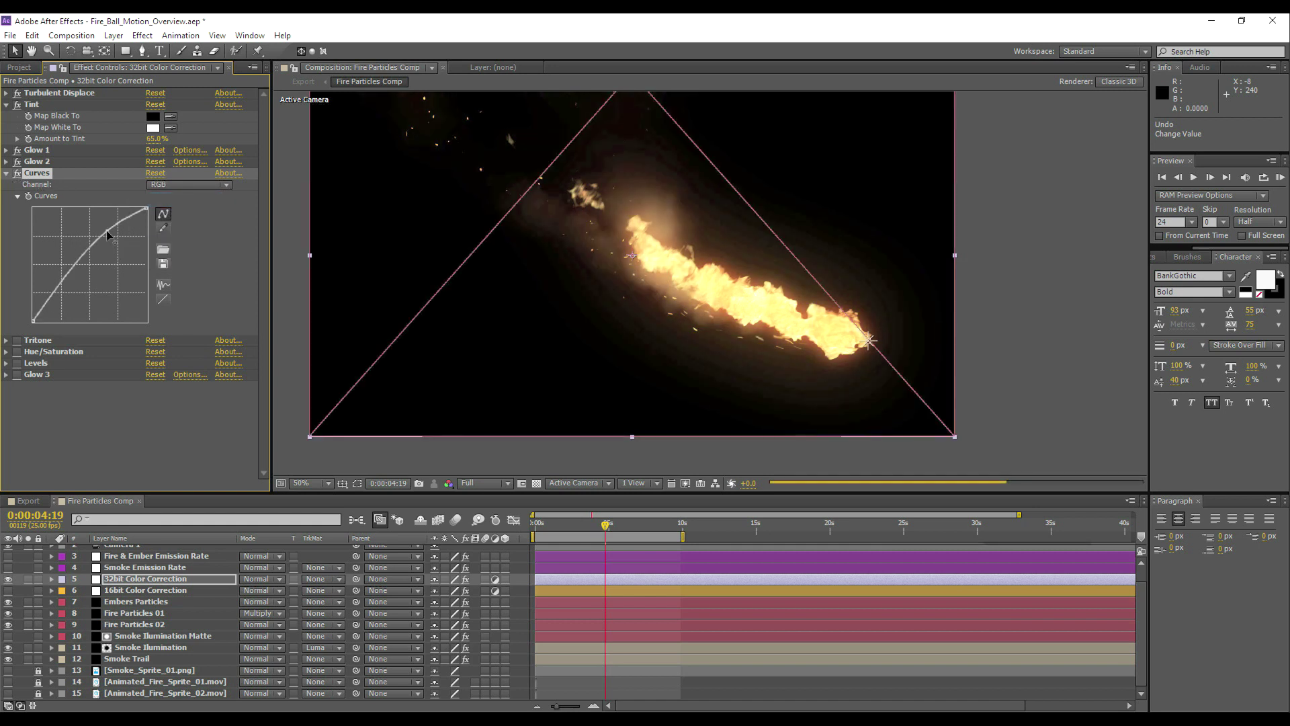
Reshape the RGB, Red, Green and Blue curves, undoing the Green curve adjustment
drag(106, 232, 104, 229)
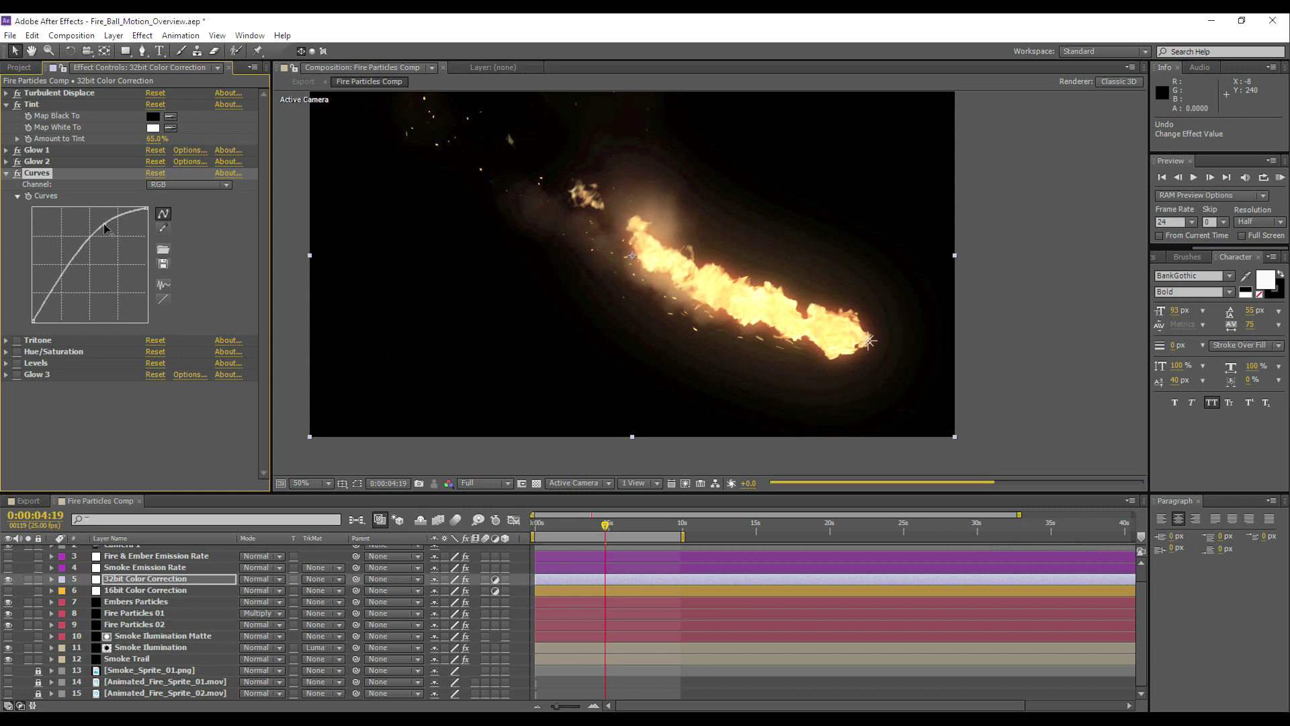
click(192, 183)
click(179, 213)
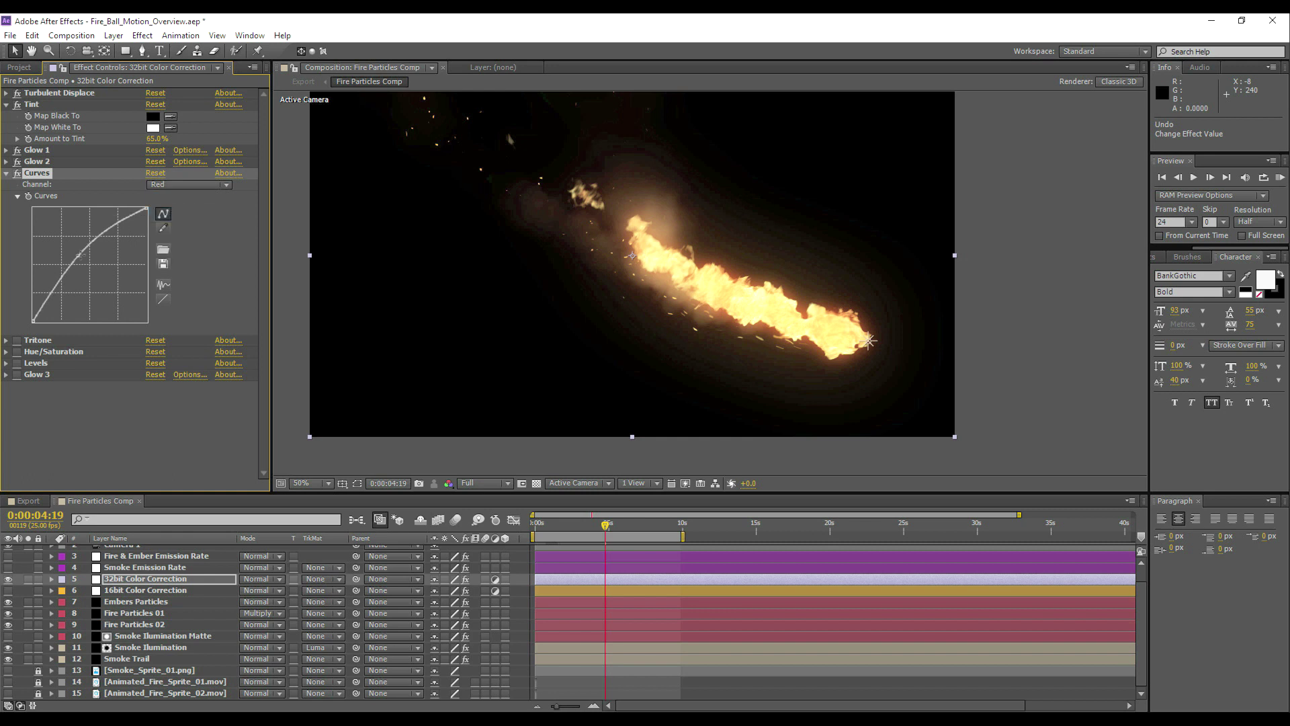
mouse_move(79, 254)
mouse_down()
mouse_move(98, 265)
mouse_move(79, 254)
mouse_up()
click(163, 183)
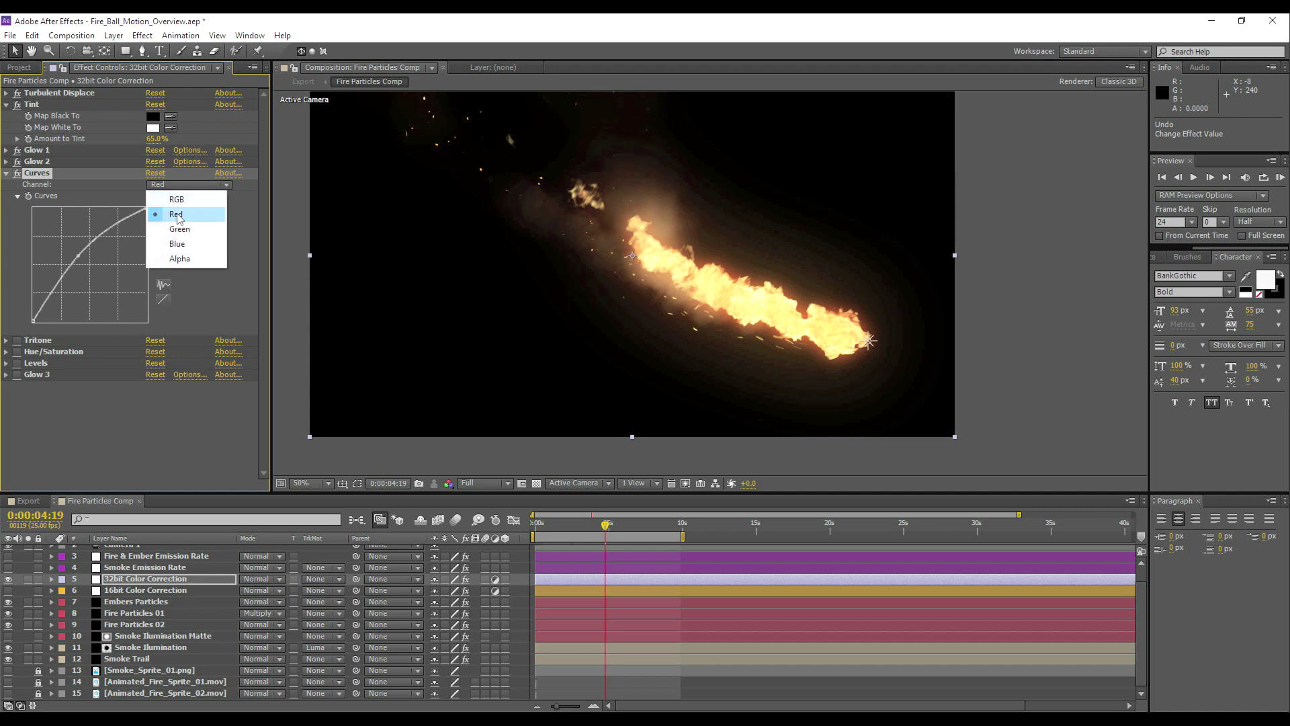
click(179, 229)
drag(101, 275, 121, 290)
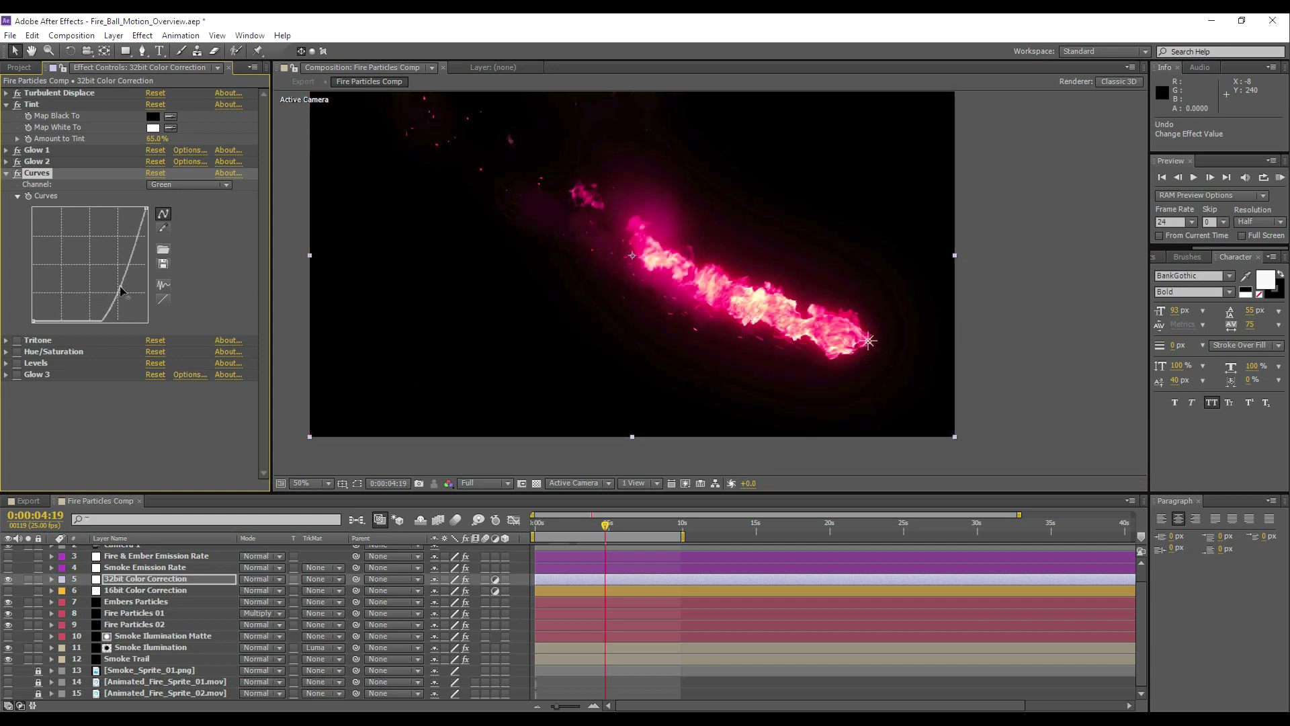
key(ctrl+z)
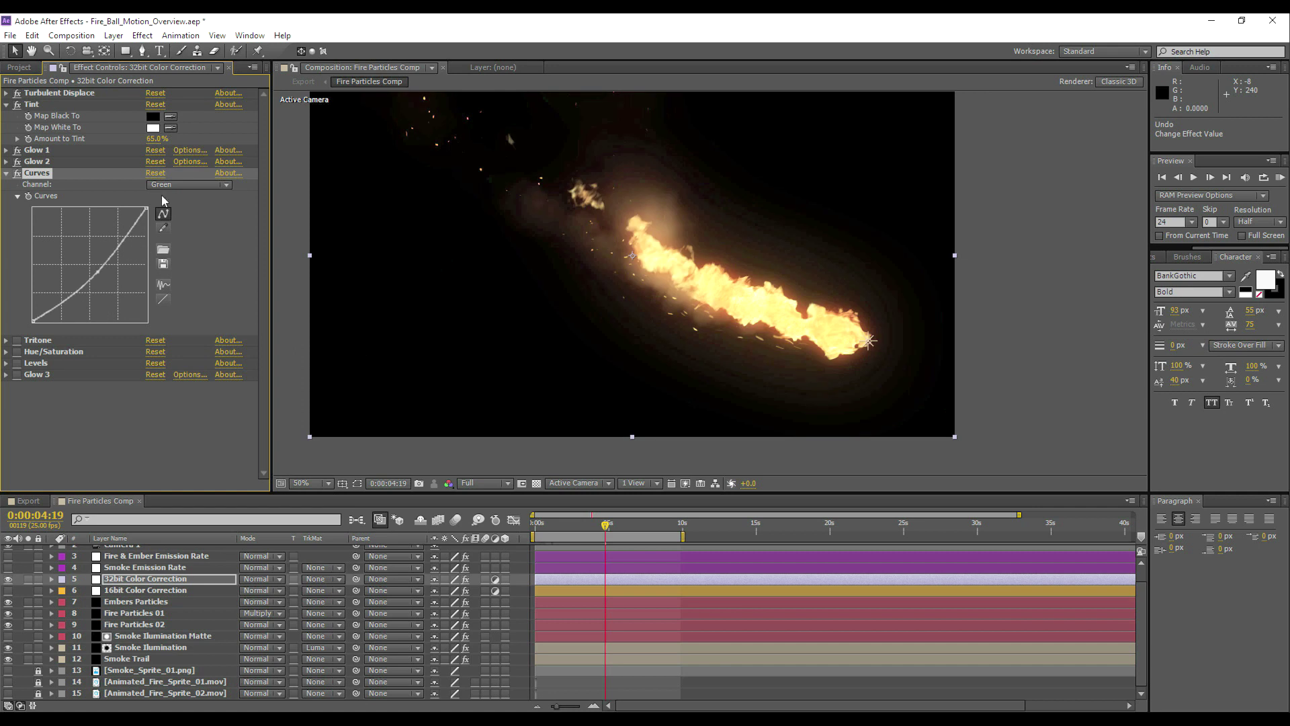
click(178, 185)
click(178, 244)
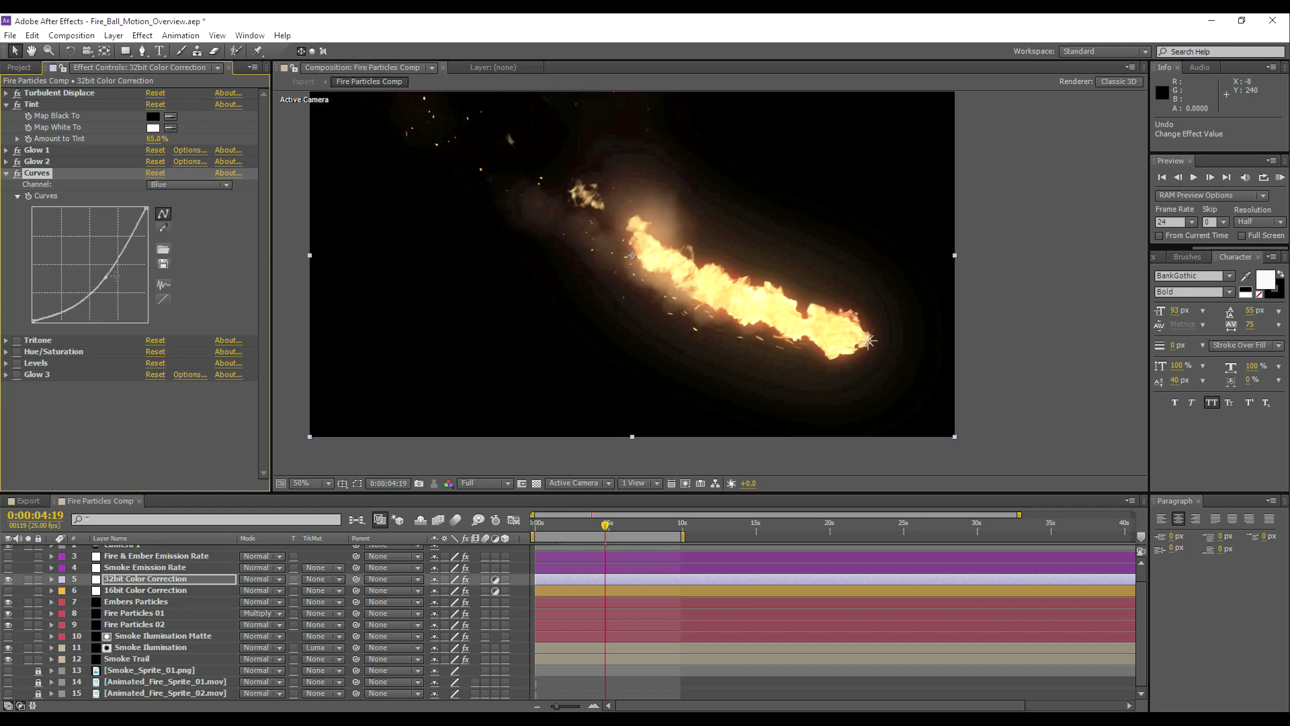
mouse_move(116, 277)
mouse_down()
mouse_move(96, 269)
mouse_move(106, 277)
mouse_up()
Enable Tritone with its Midtones colour unchanged and drag Blend With Original down to 0%
click(6, 174)
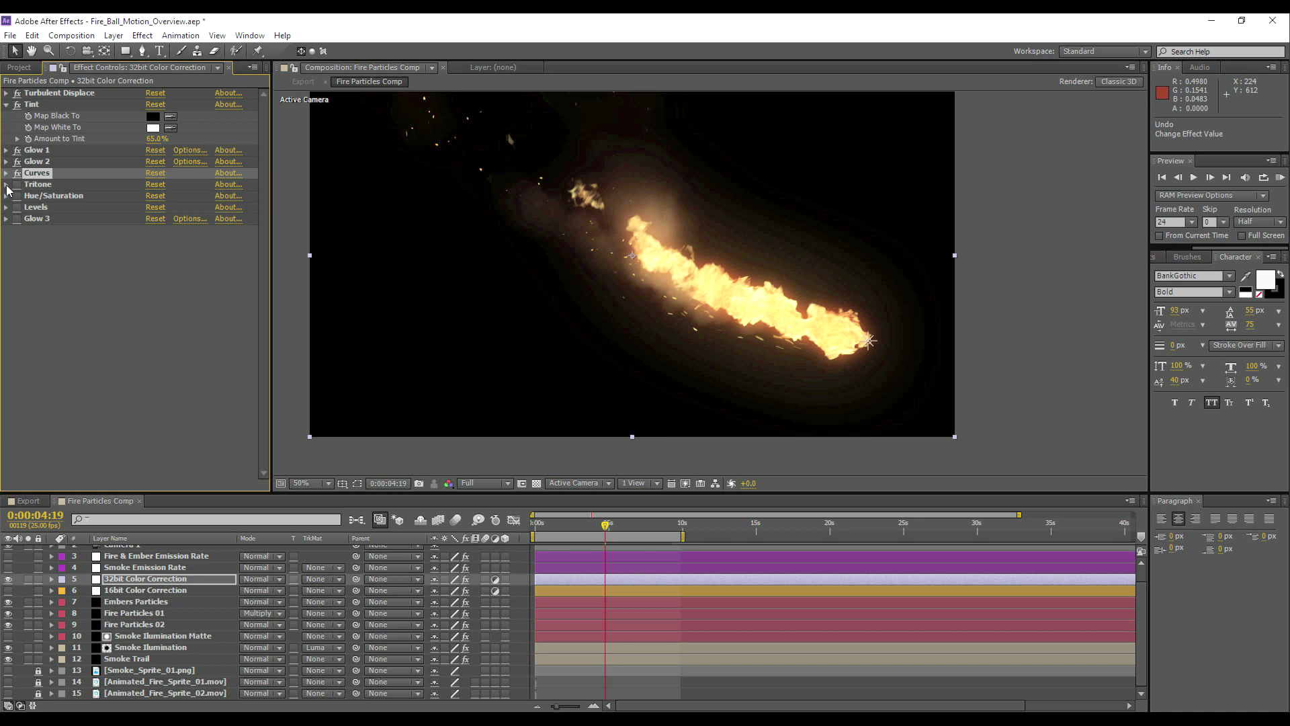
click(6, 185)
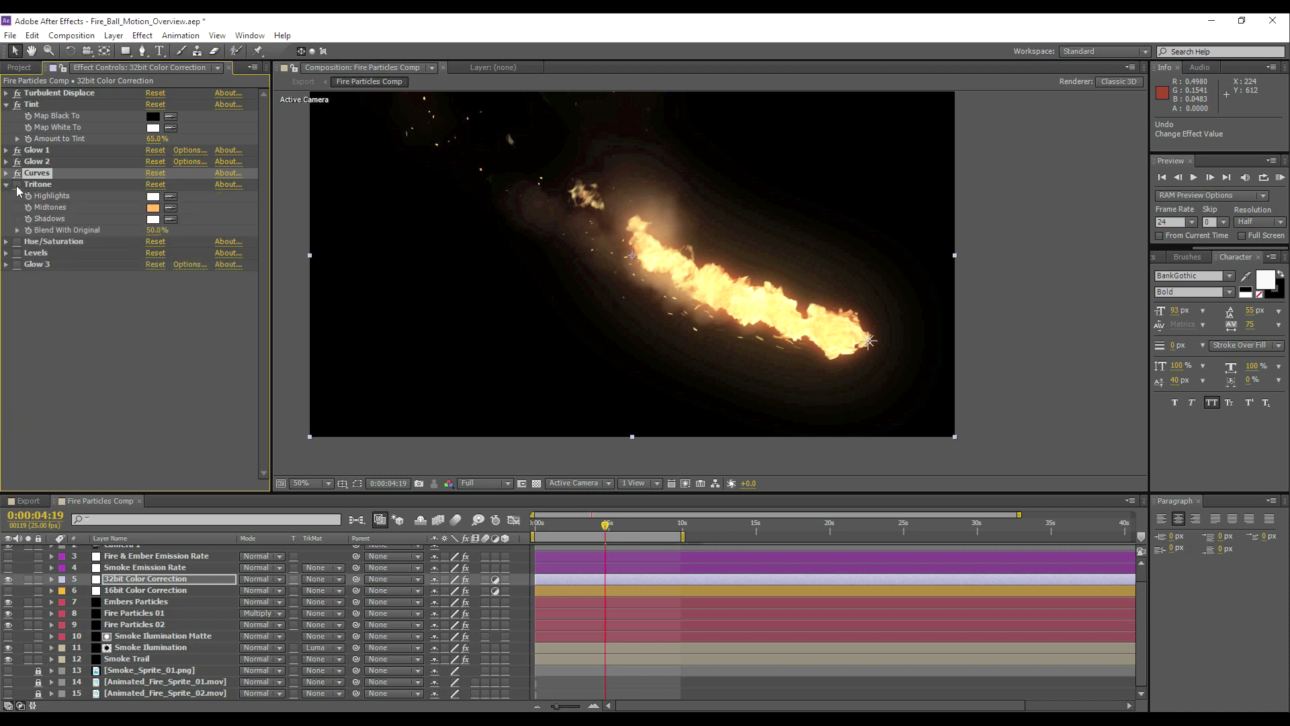
click(153, 208)
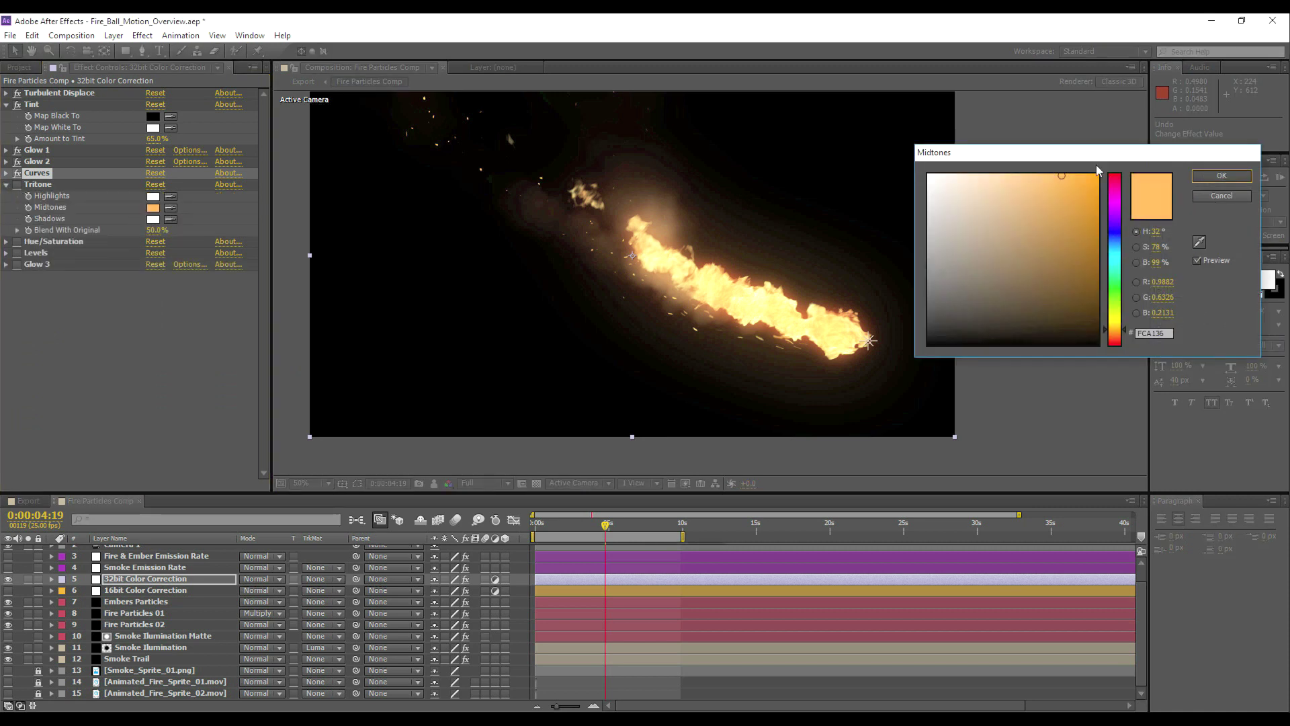
click(1223, 176)
click(18, 184)
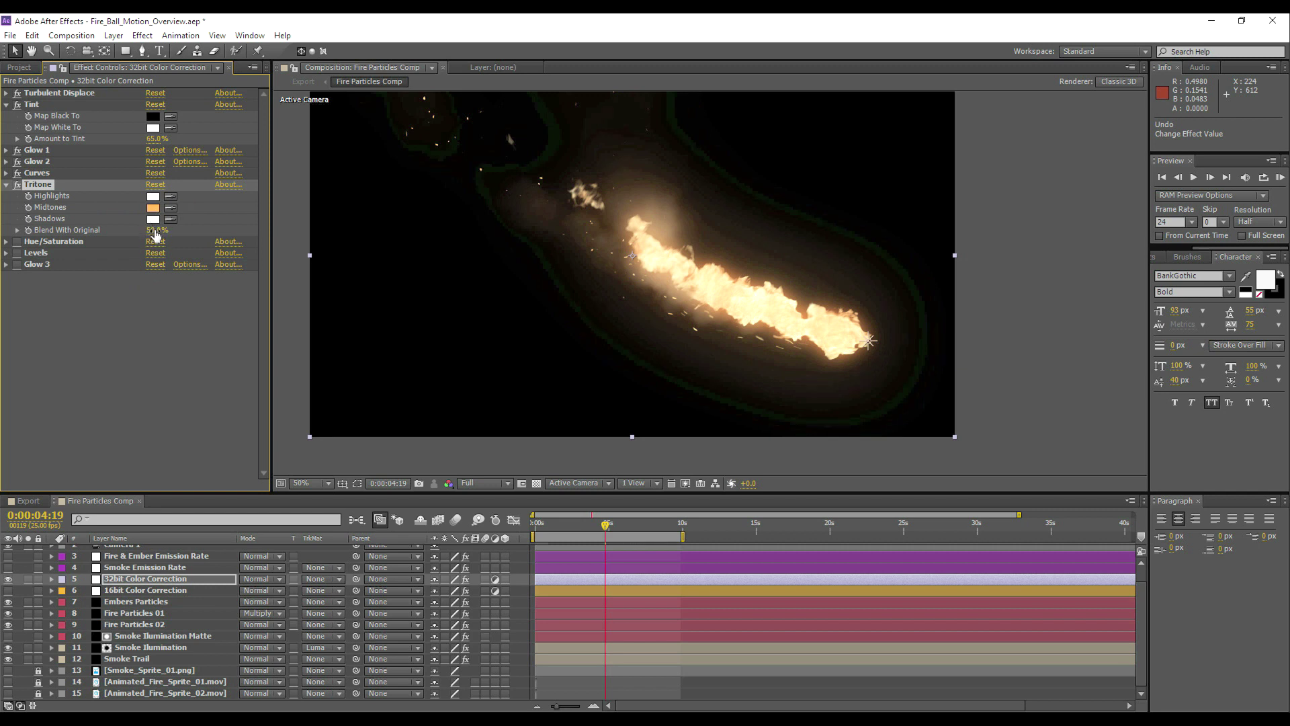
drag(154, 235, 157, 361)
click(153, 231)
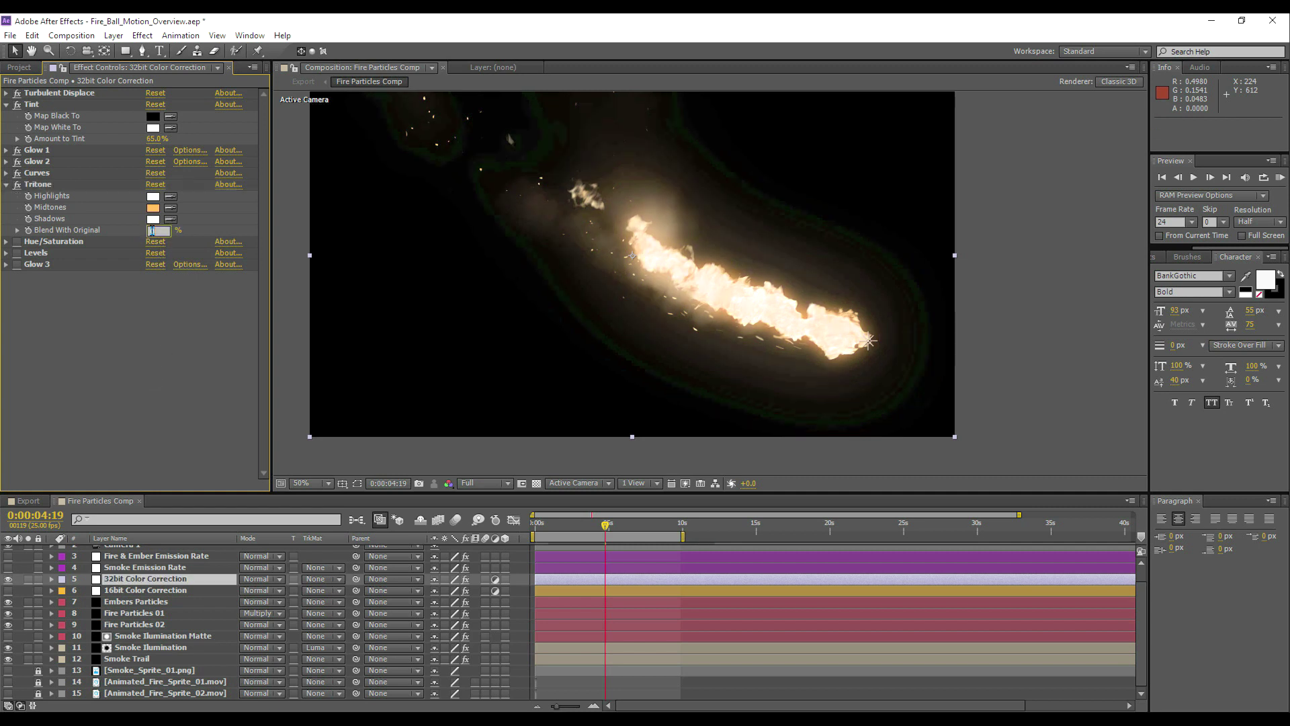
click(7, 184)
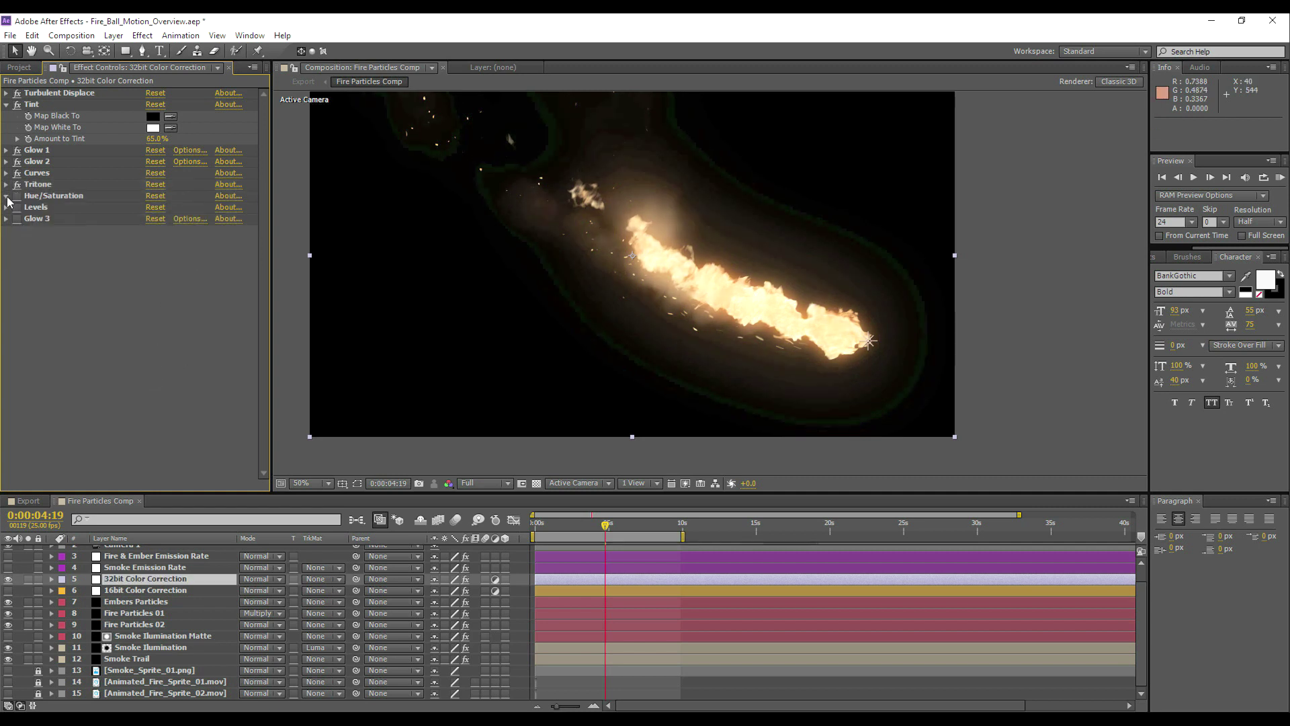
click(7, 195)
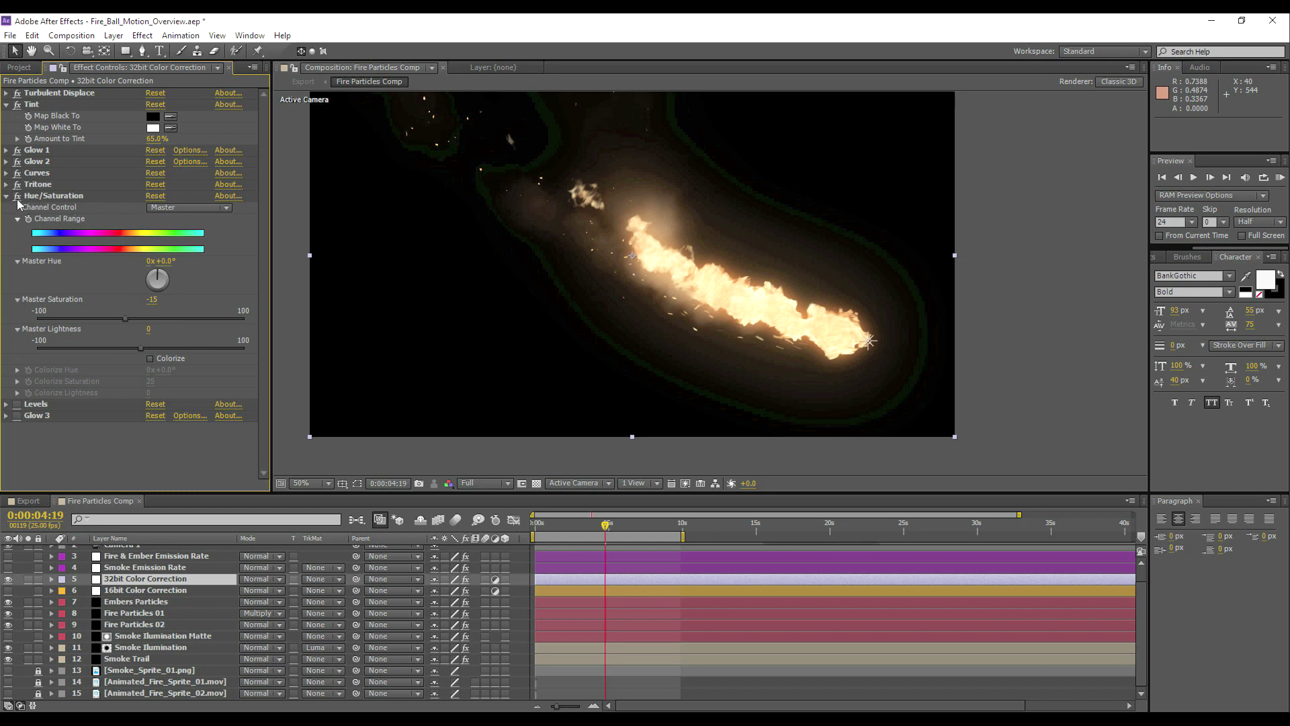
click(7, 196)
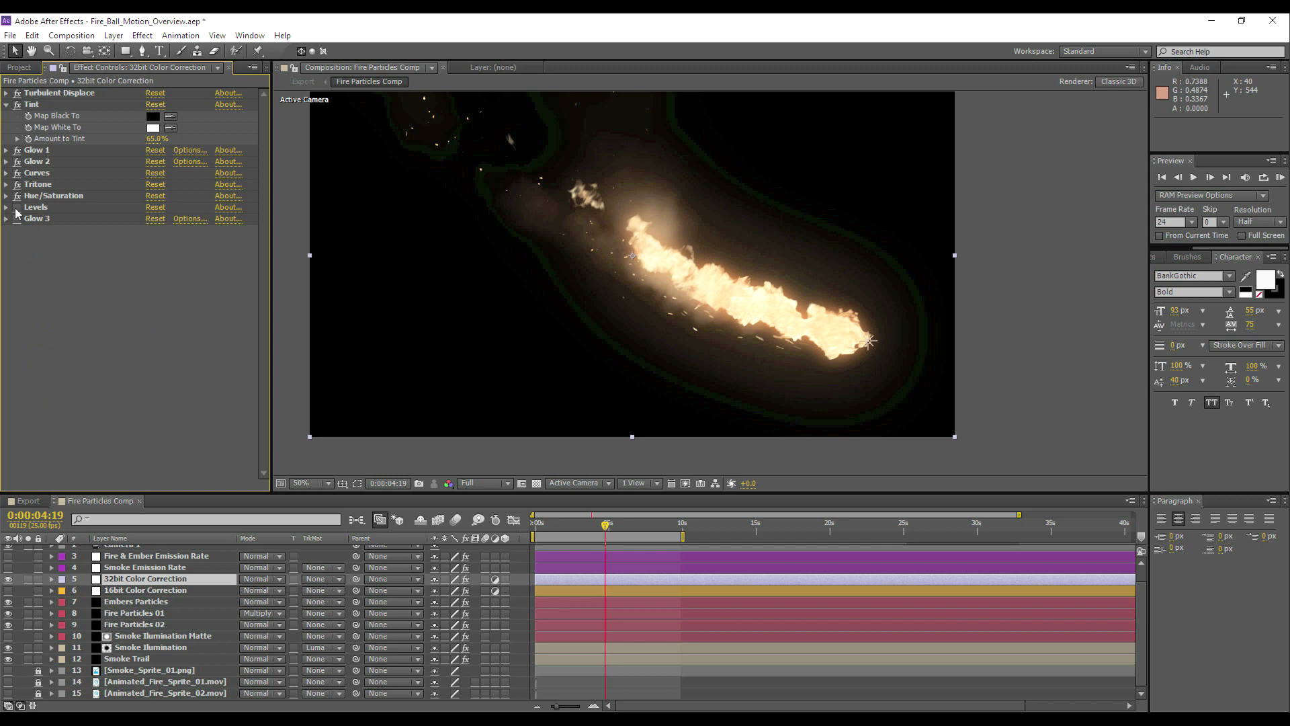
click(7, 207)
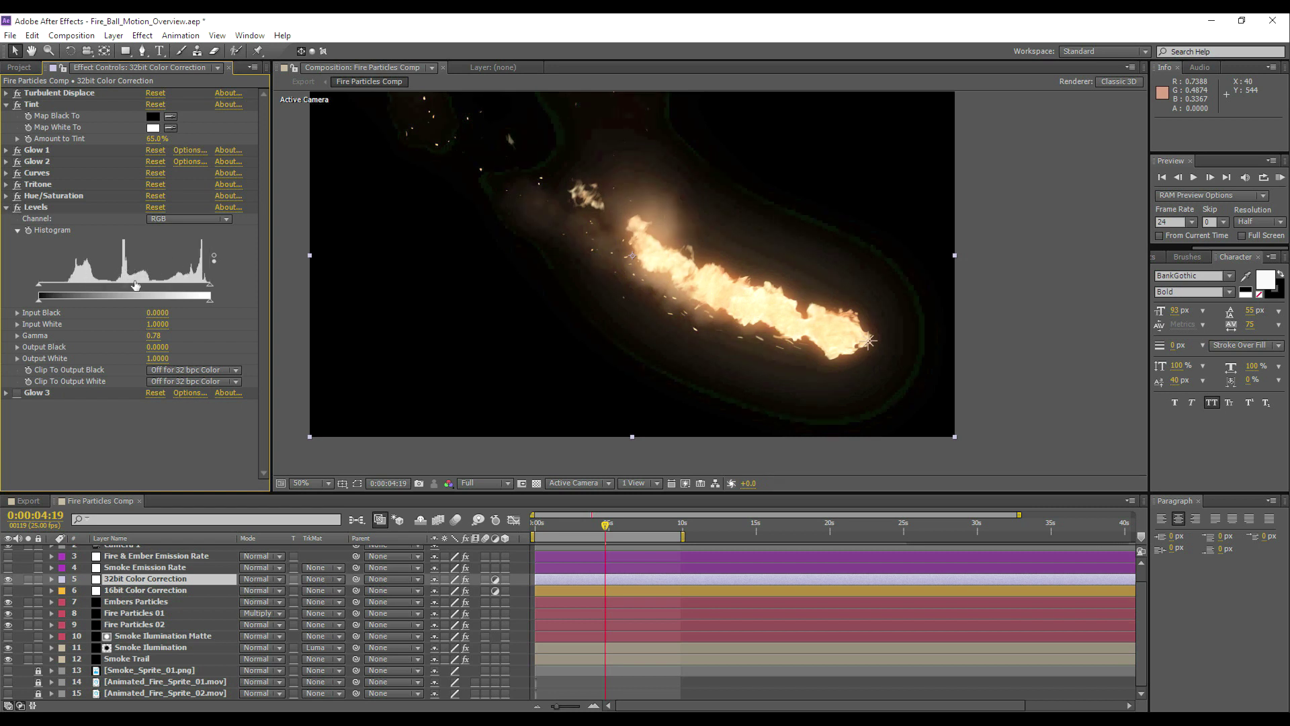
click(157, 336)
text(1)
key(Return)
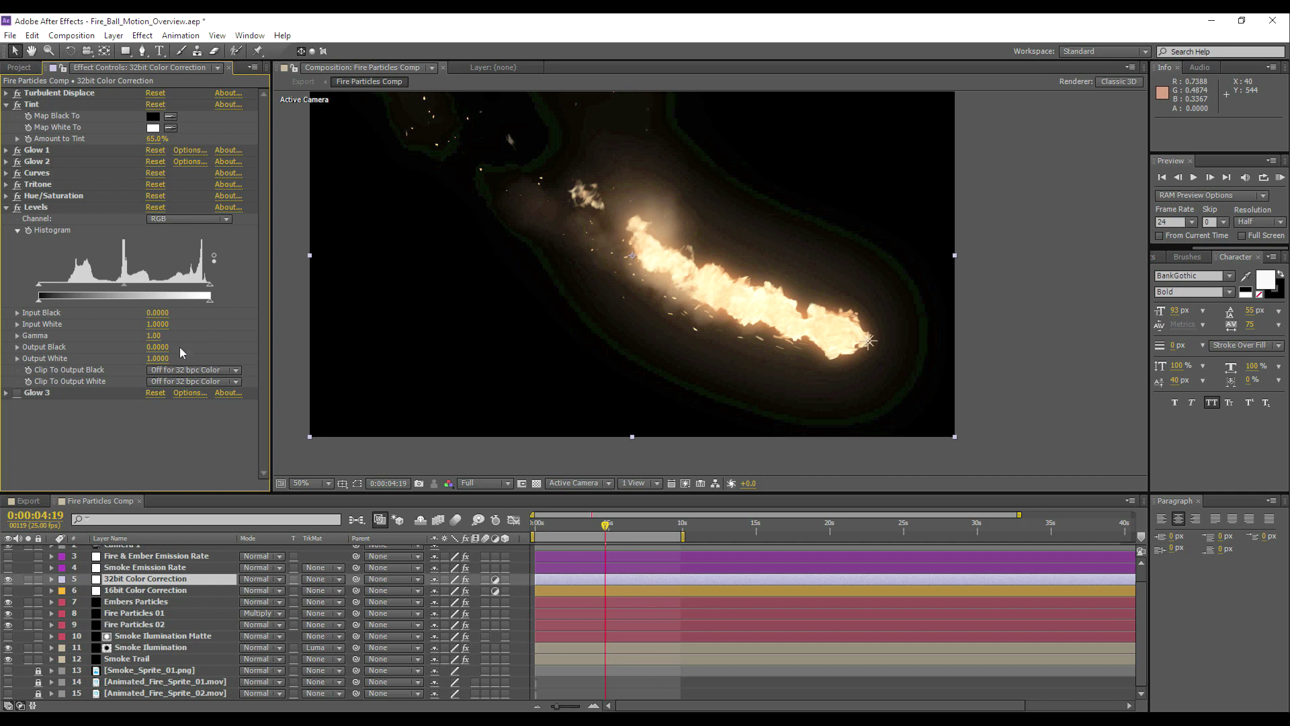
key(ctrl+z)
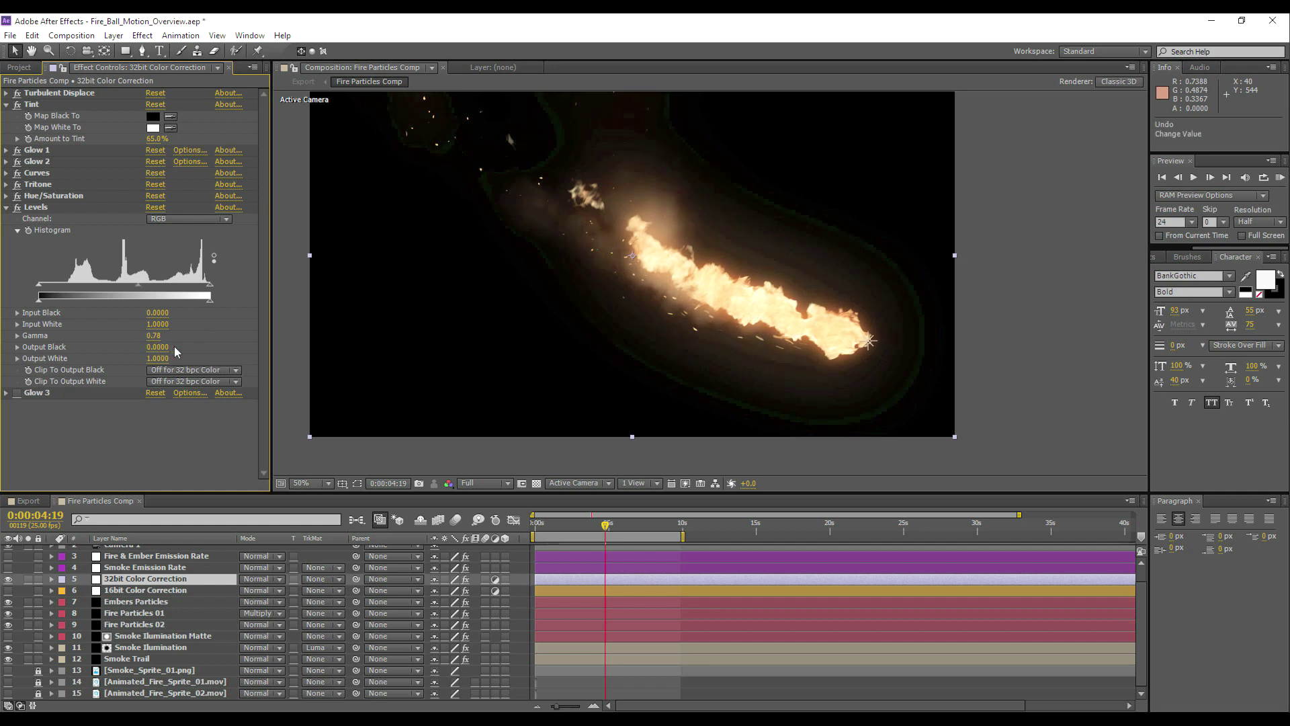
Turn on the Glow 3 effect and collapse all effect settings
click(6, 207)
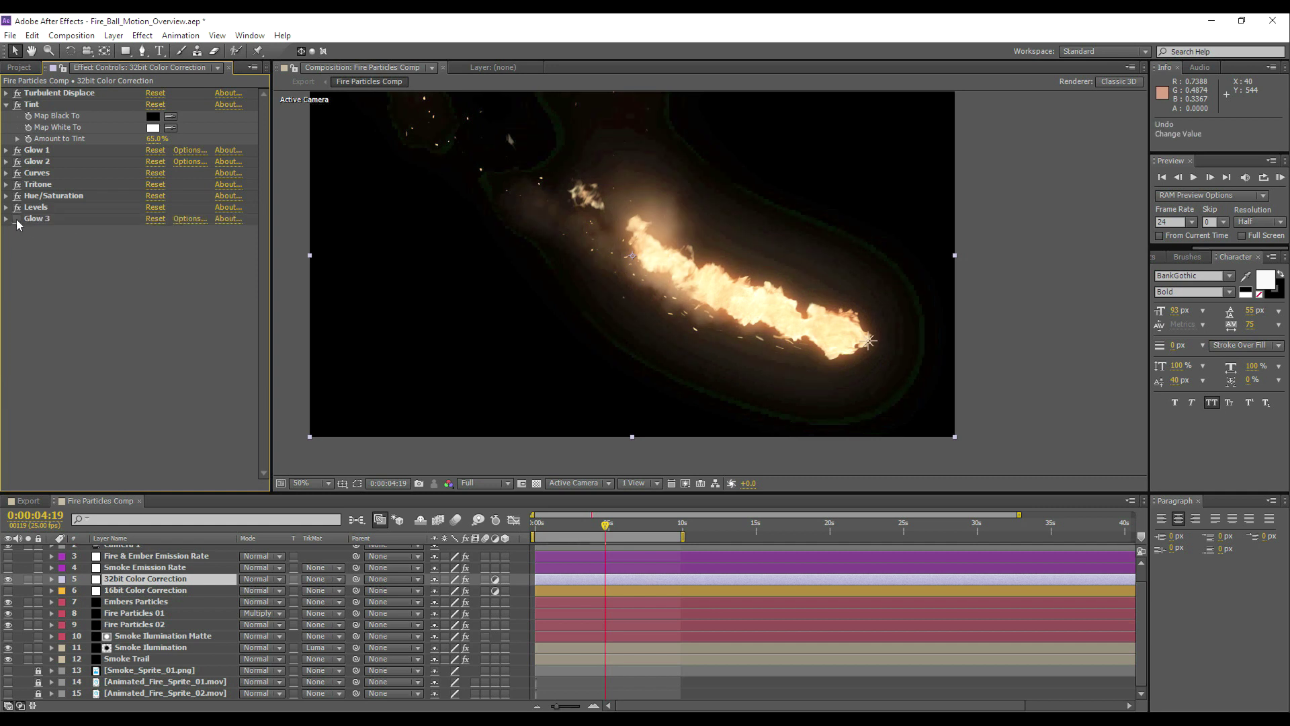
click(6, 219)
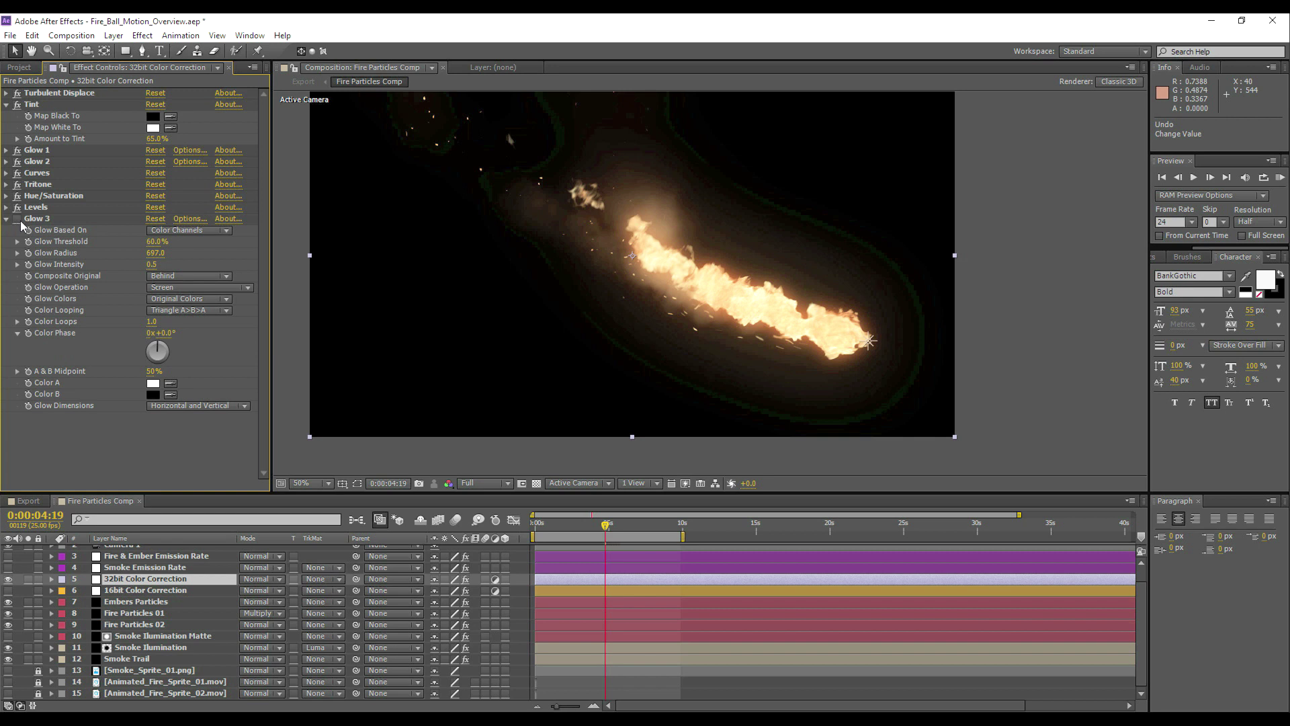
click(18, 220)
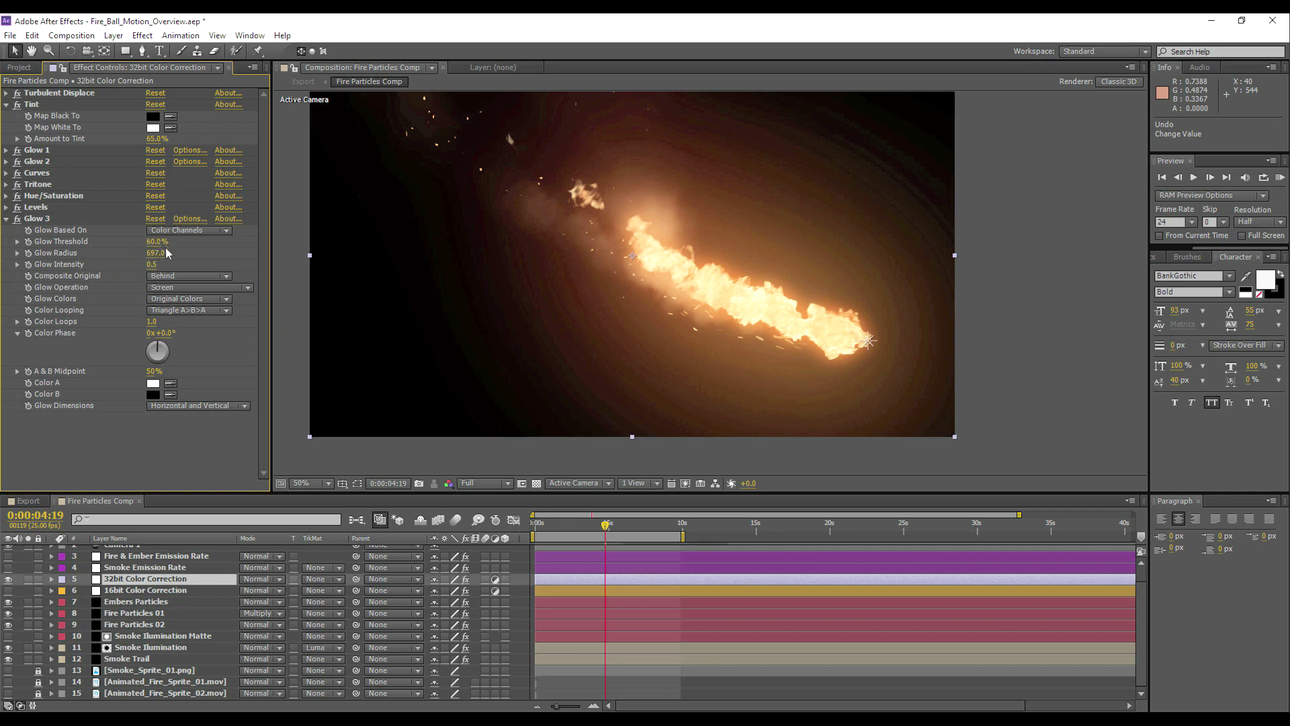
key(ctrl+grave)
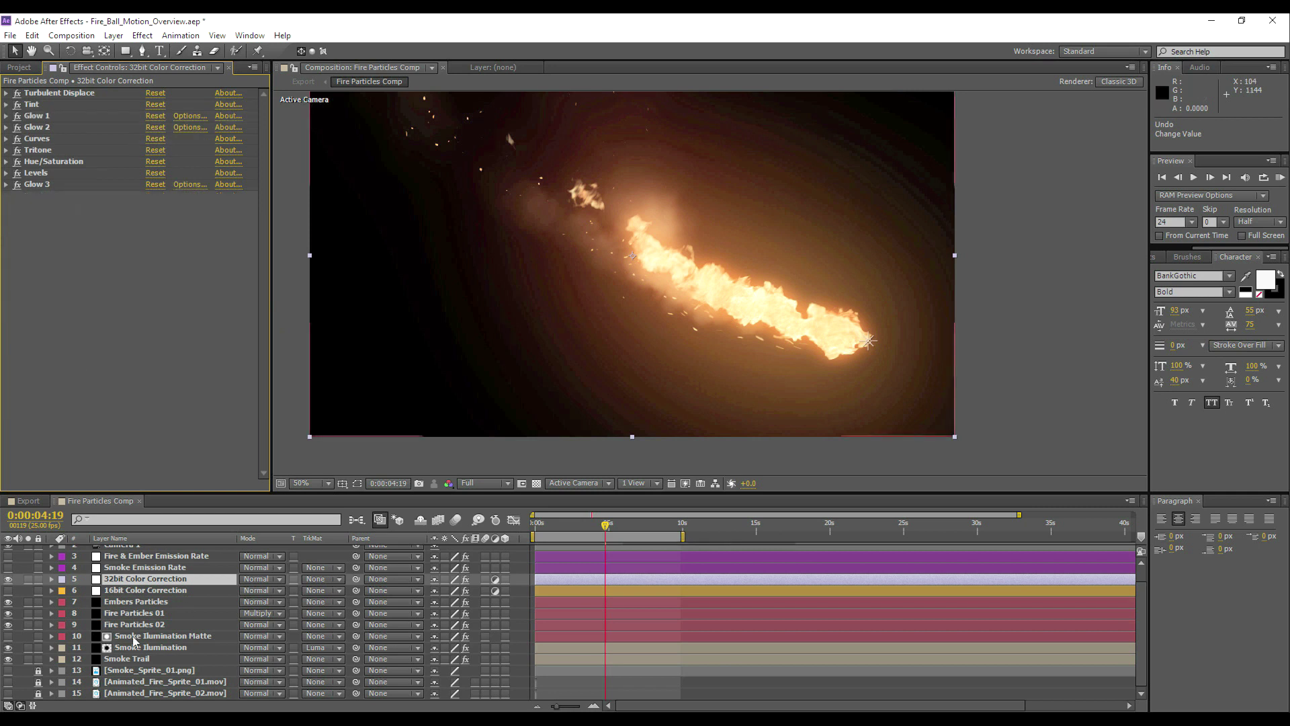
Toggle the 32bit Color Correction layer off and on to compare the graded fireball
click(140, 582)
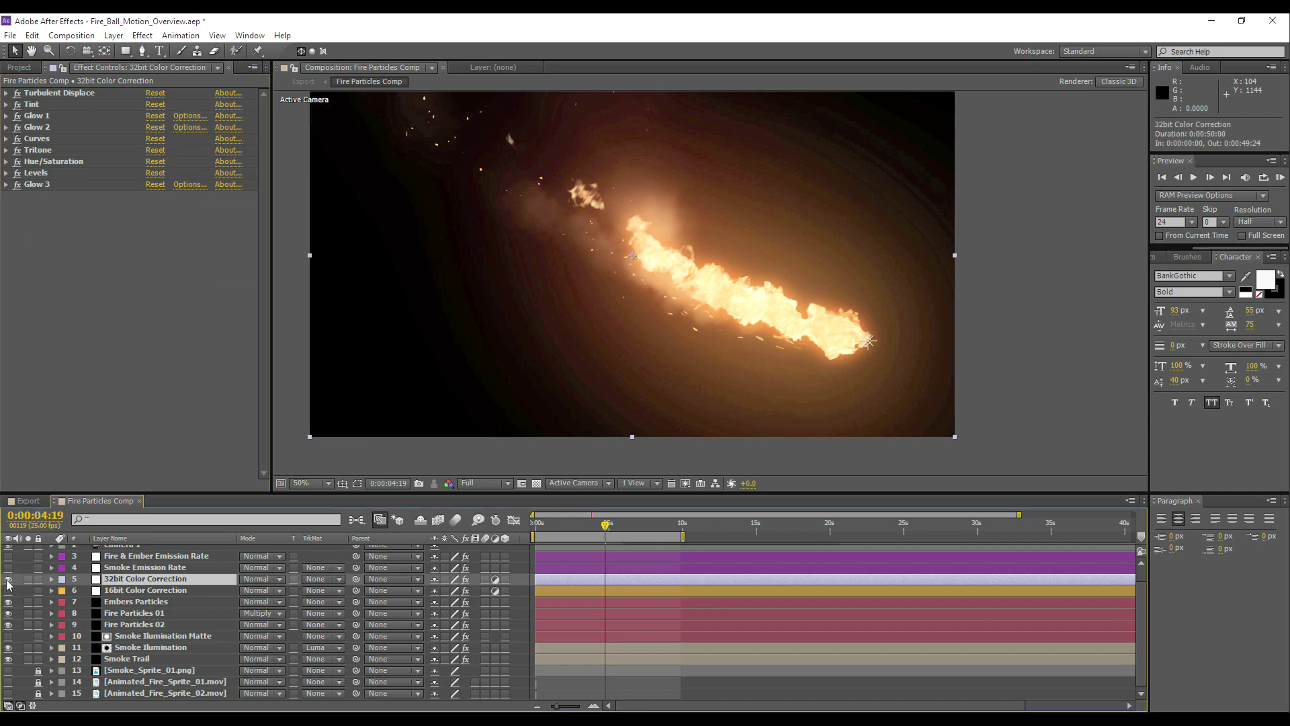
click(8, 580)
click(8, 579)
click(8, 579)
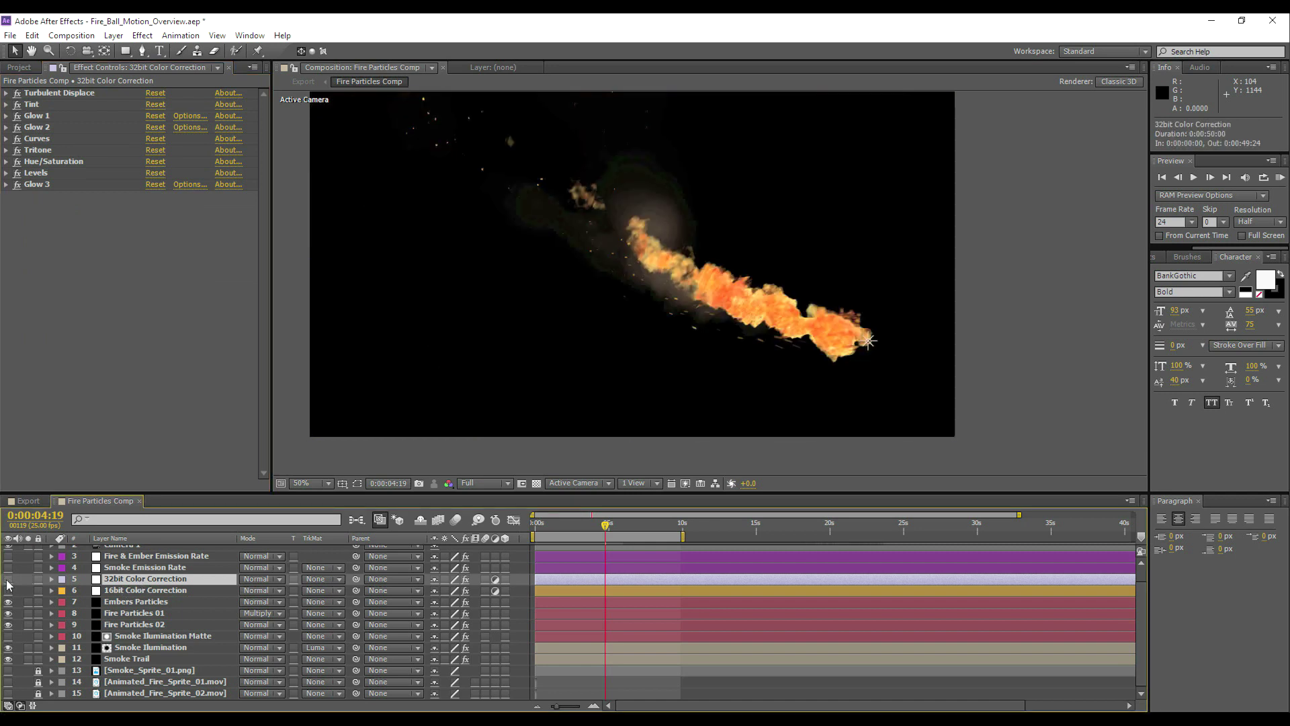
click(8, 579)
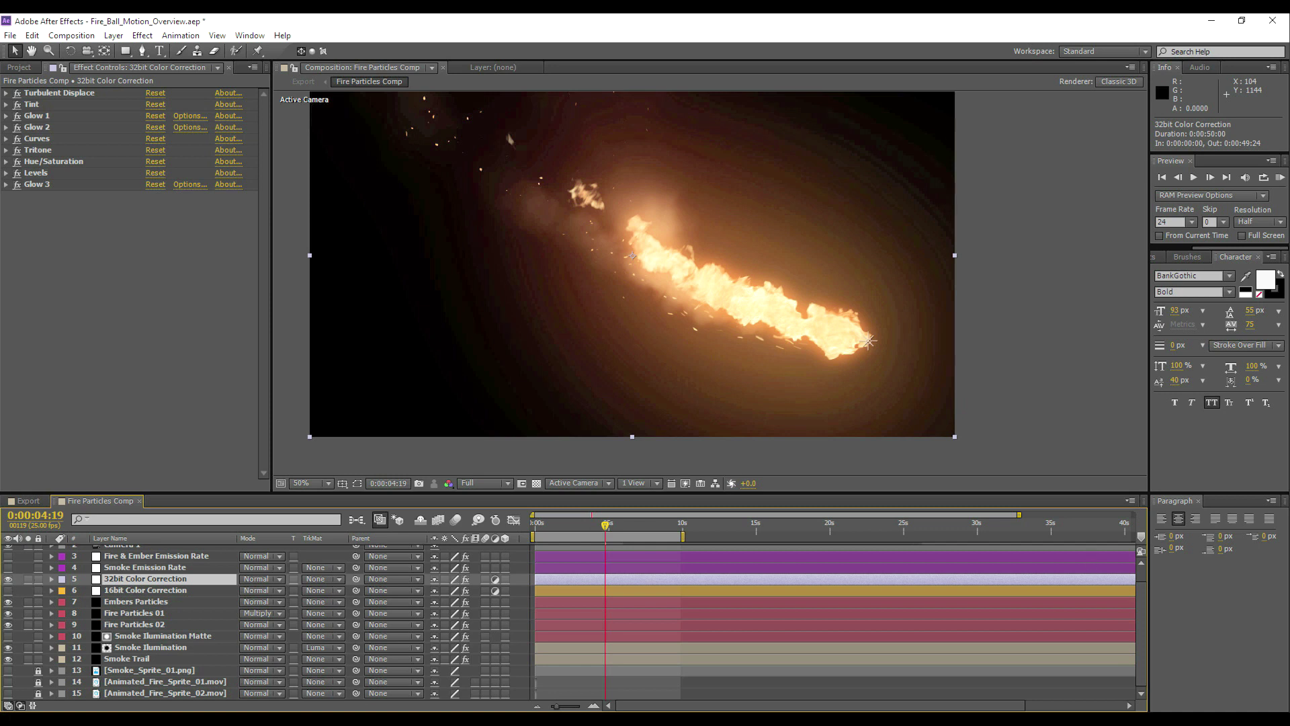
With Smoke Emission Rate selected, preview frames at 0:00:02:20, 0:00:06:04, 0:00:06:22 and 0:00:07:20
click(597, 568)
scroll(597, 573, up, 1)
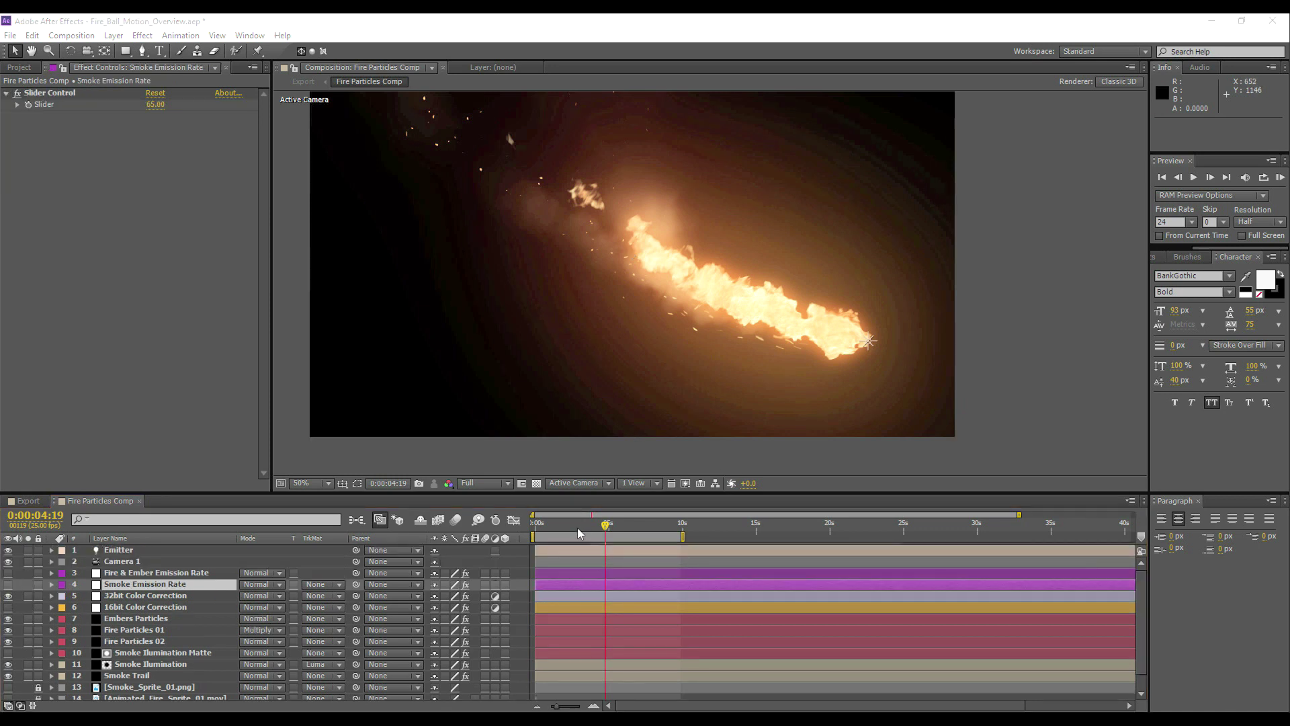
click(575, 526)
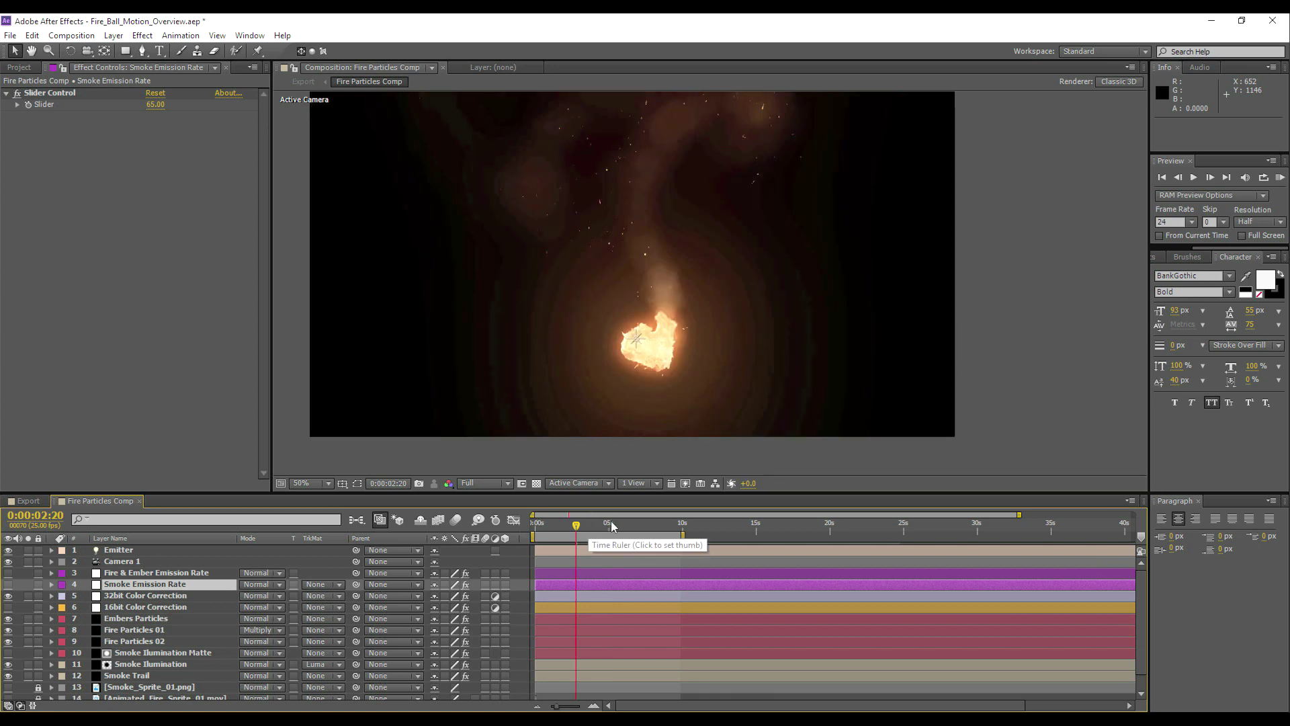
click(626, 524)
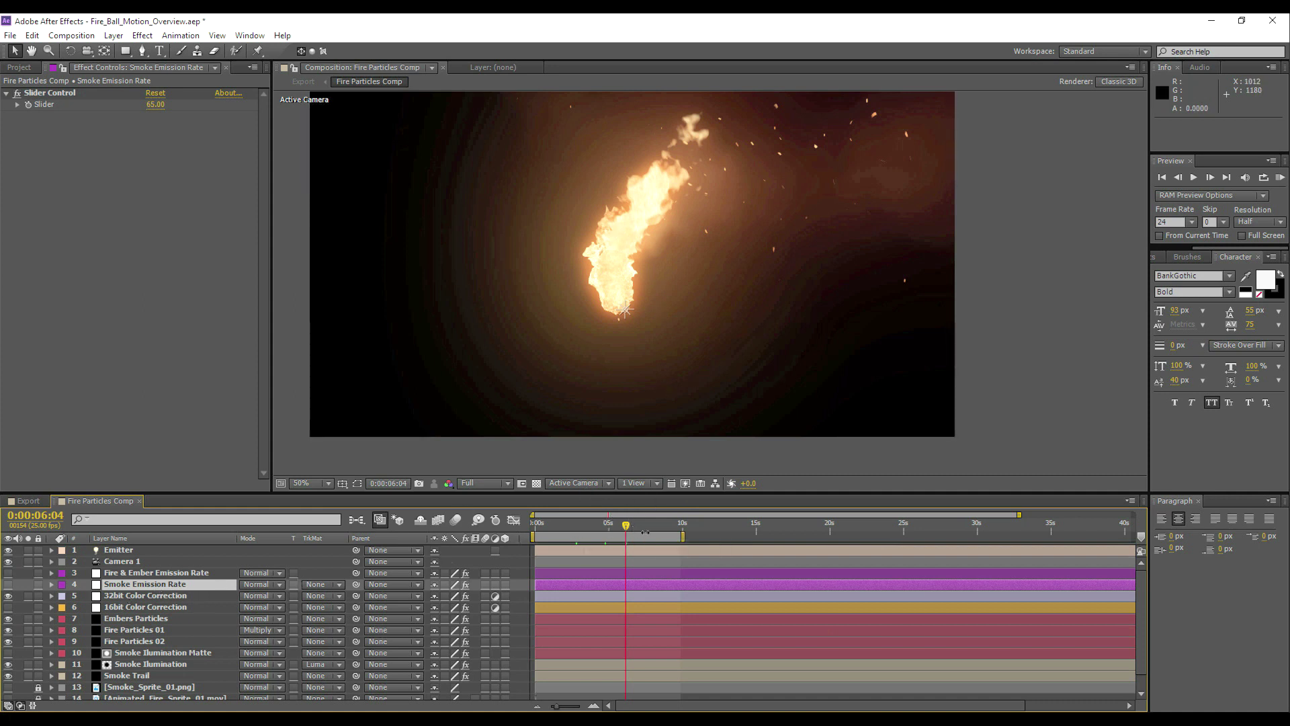
click(637, 527)
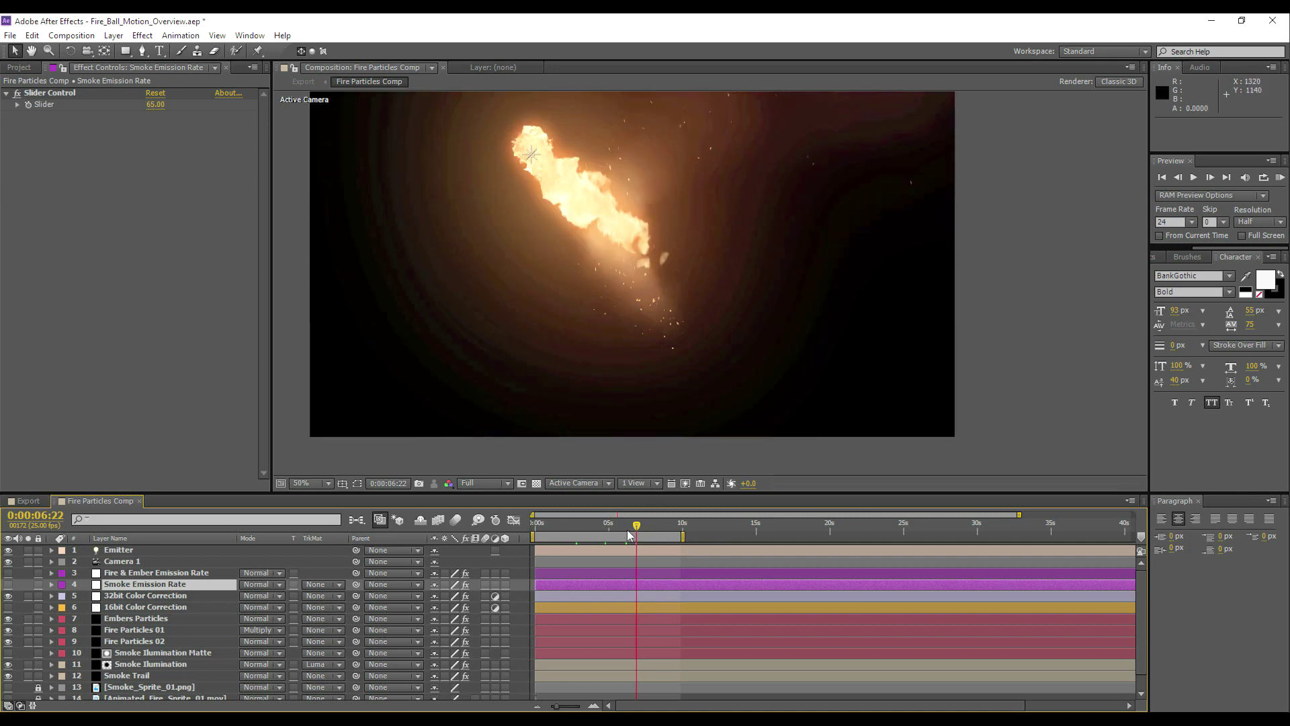
click(650, 527)
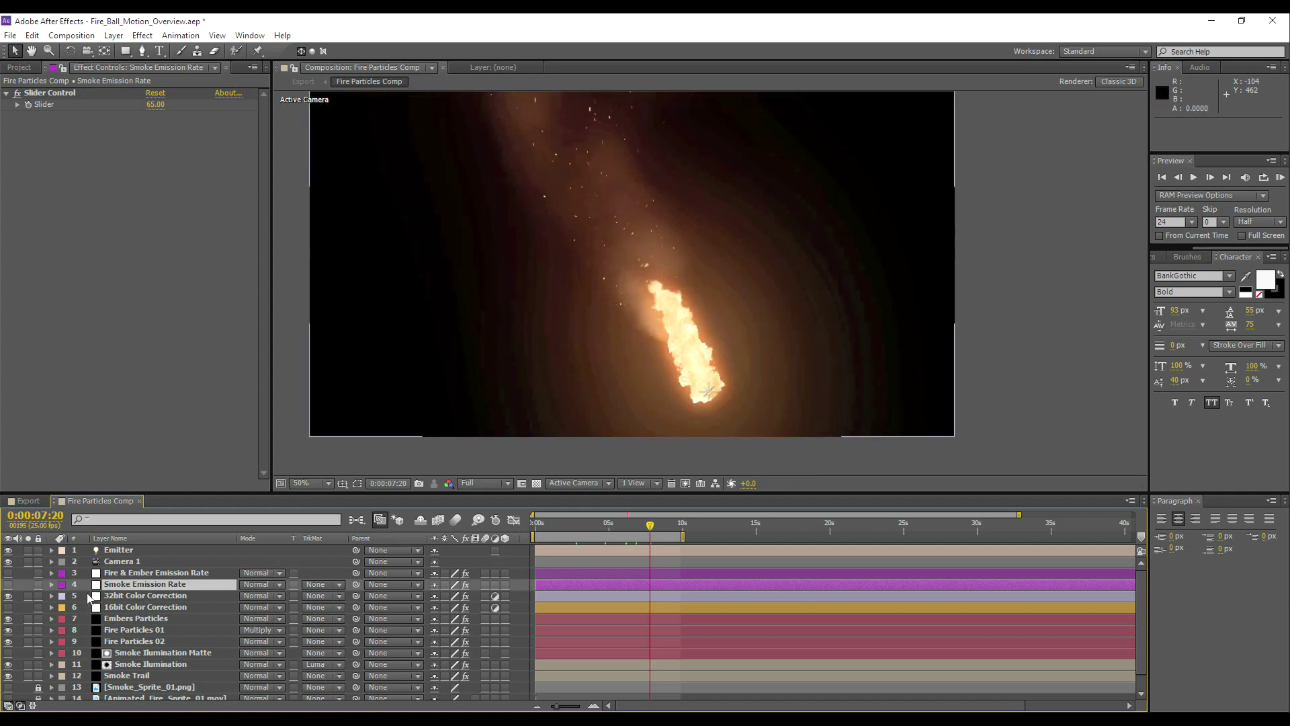
click(52, 92)
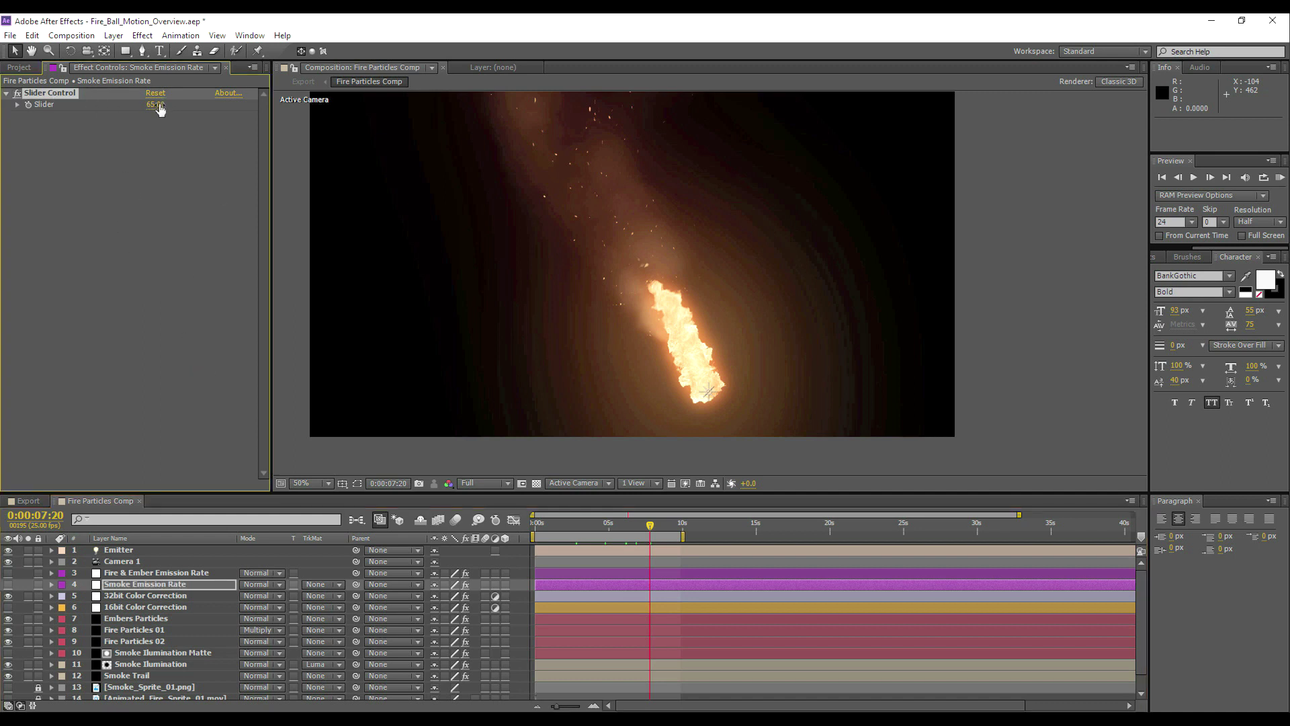
Inspect the Fire Particles 01 layer's Particular Emitter (Master) settings
click(121, 551)
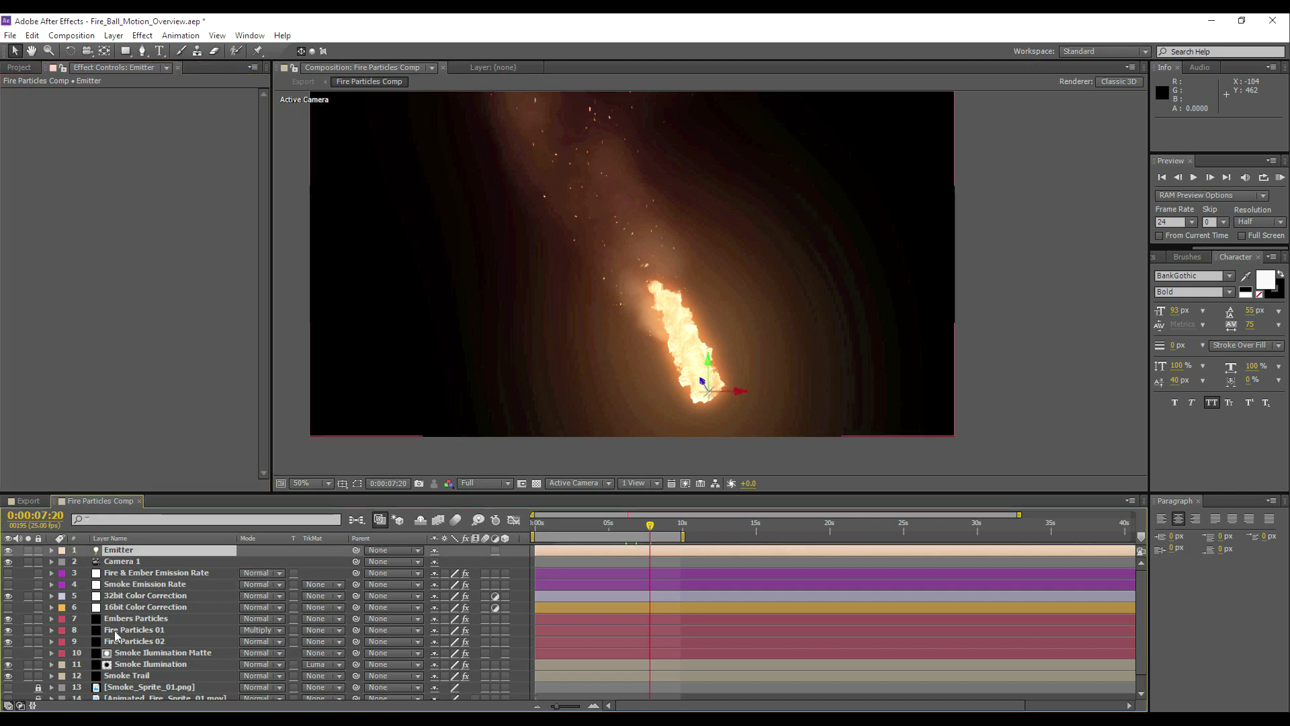
click(700, 381)
click(8, 94)
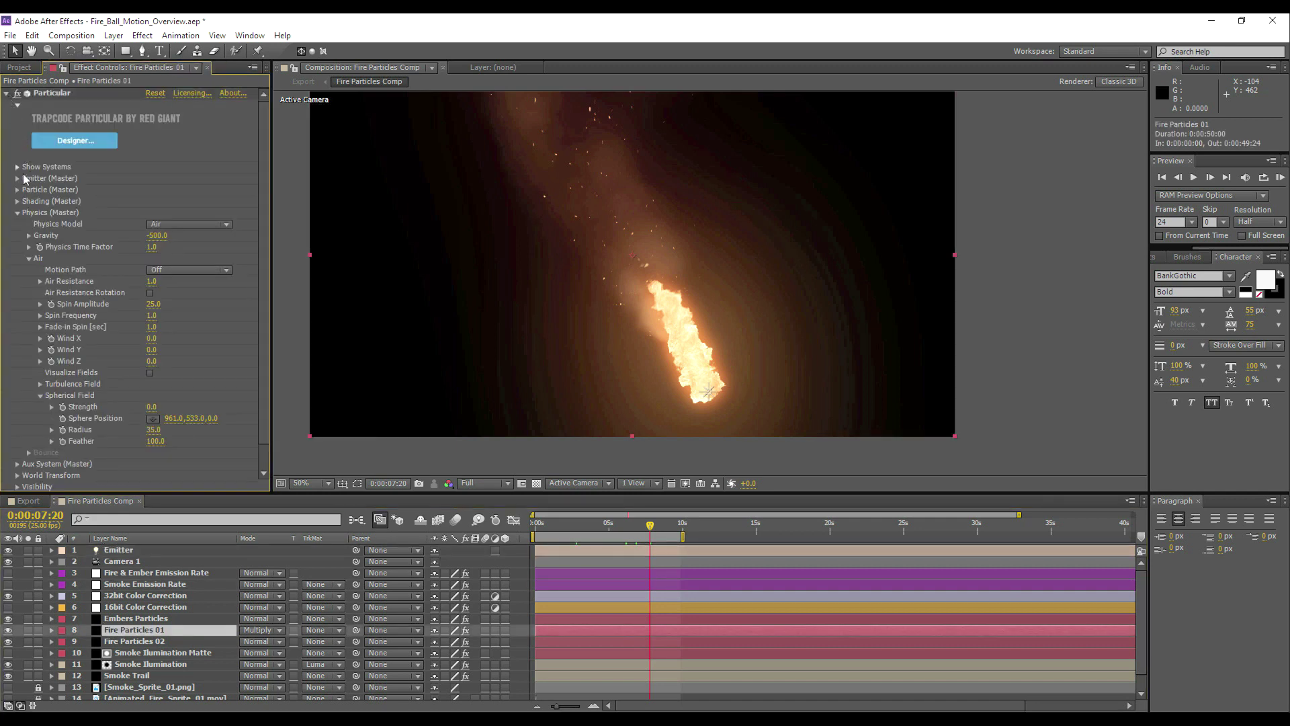
click(18, 178)
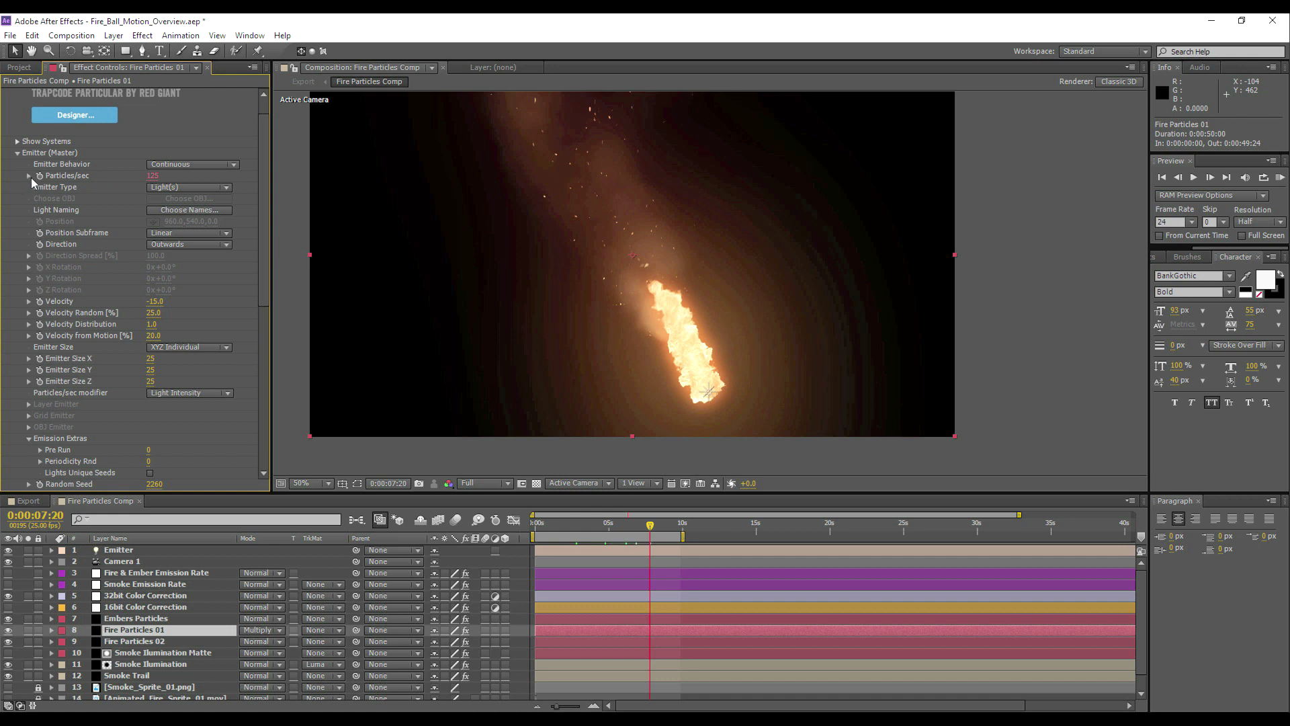
Lower the fire and ember emission rate to 25 and start a Half-resolution RAM Preview
click(124, 572)
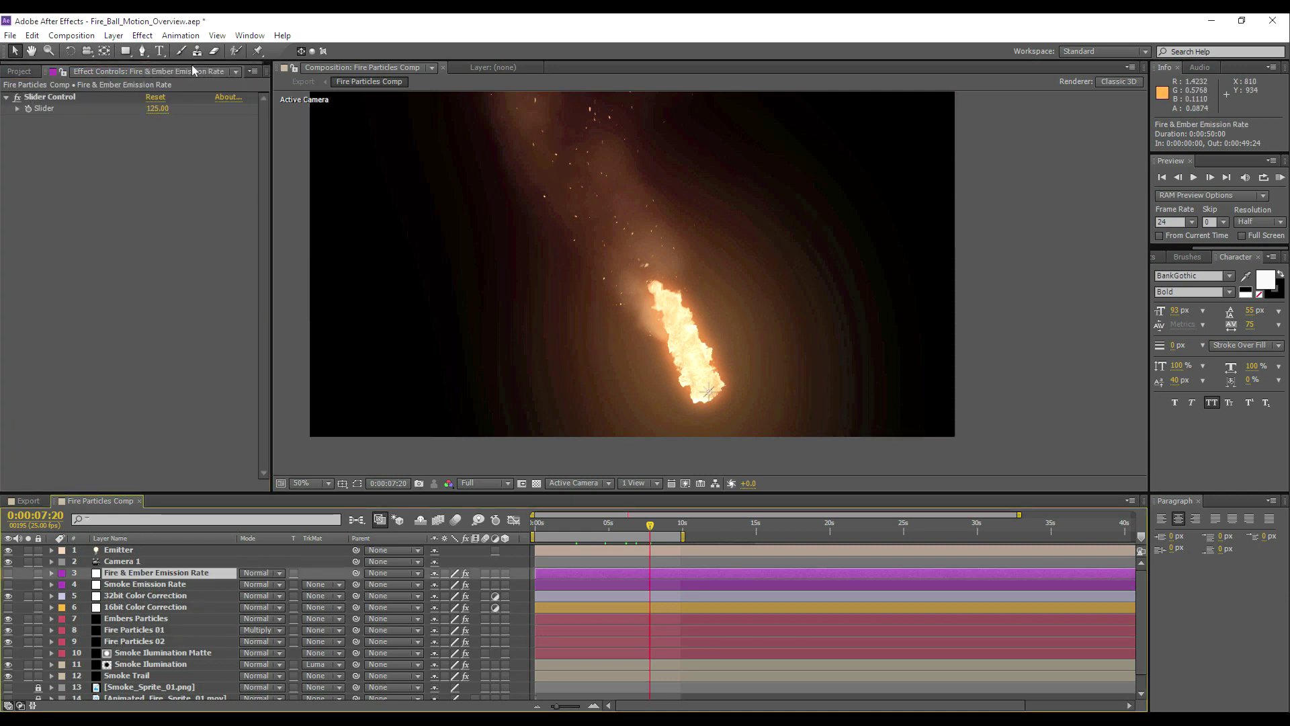
drag(161, 111, 155, 228)
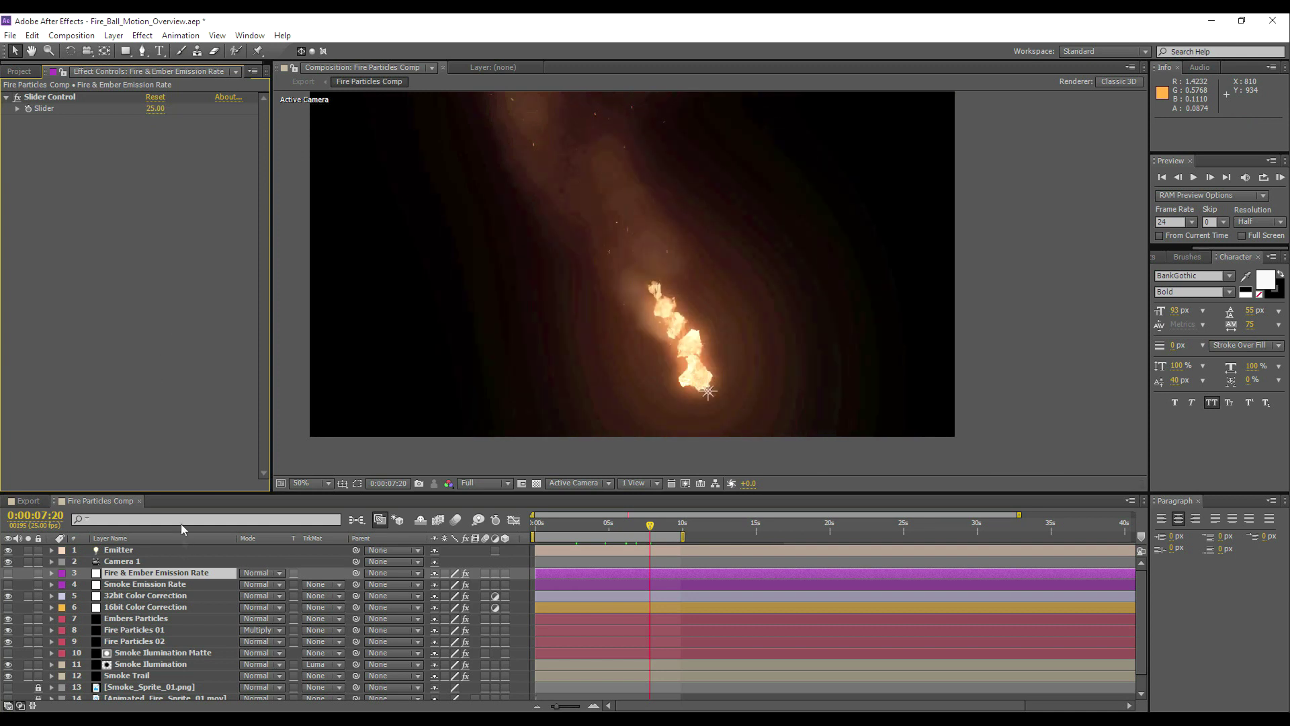
click(143, 584)
click(1280, 178)
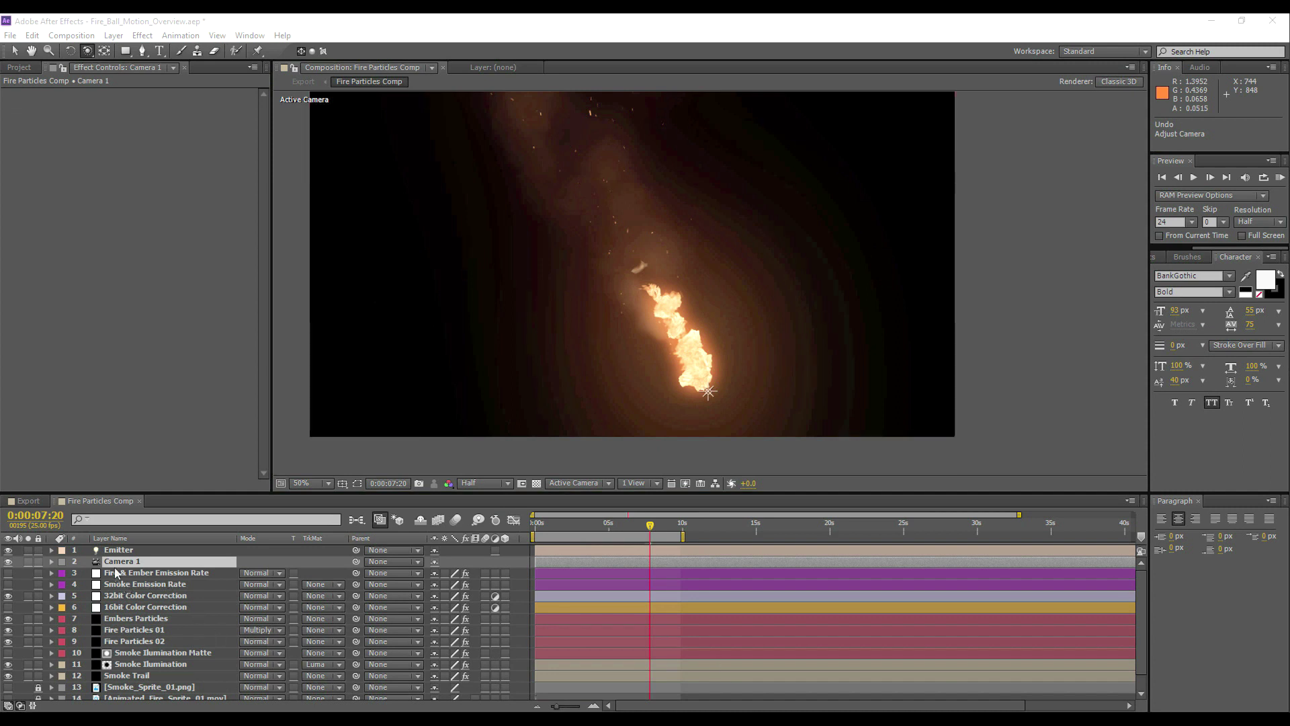
Delete the wiggle(1, 250) expression from the Emitter's Position
click(120, 551)
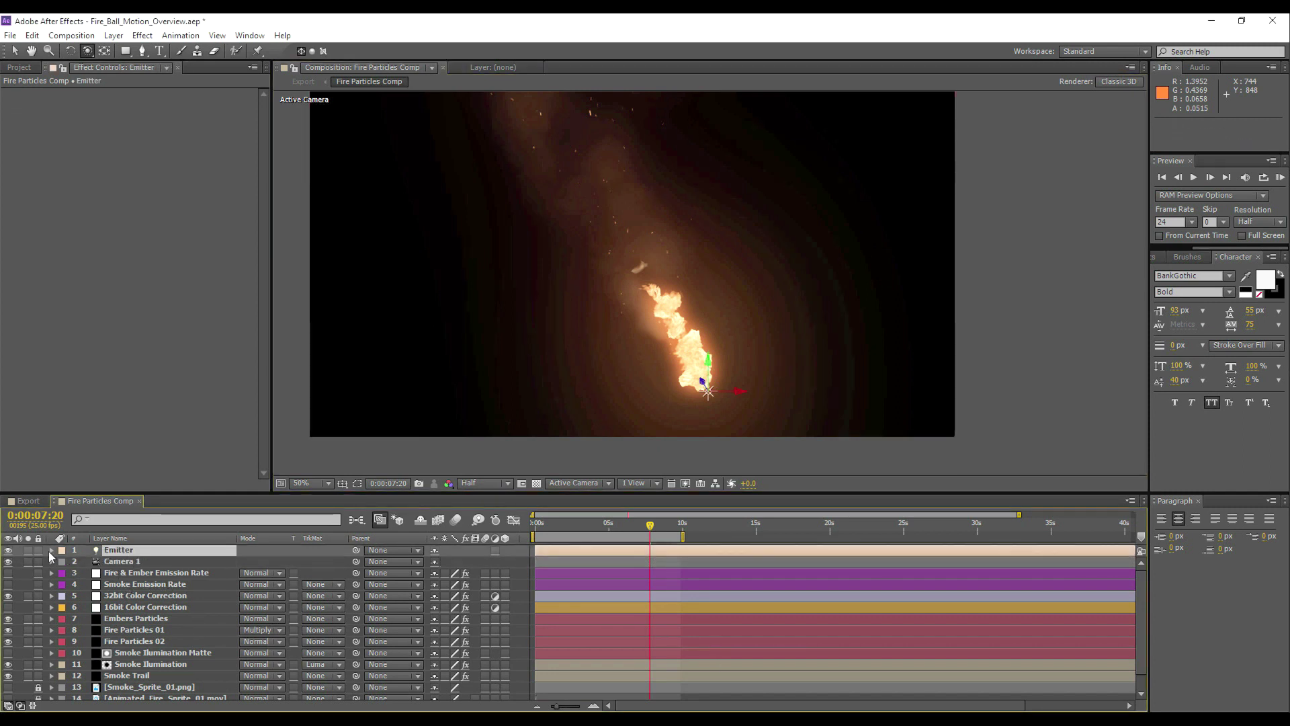
click(51, 550)
click(64, 561)
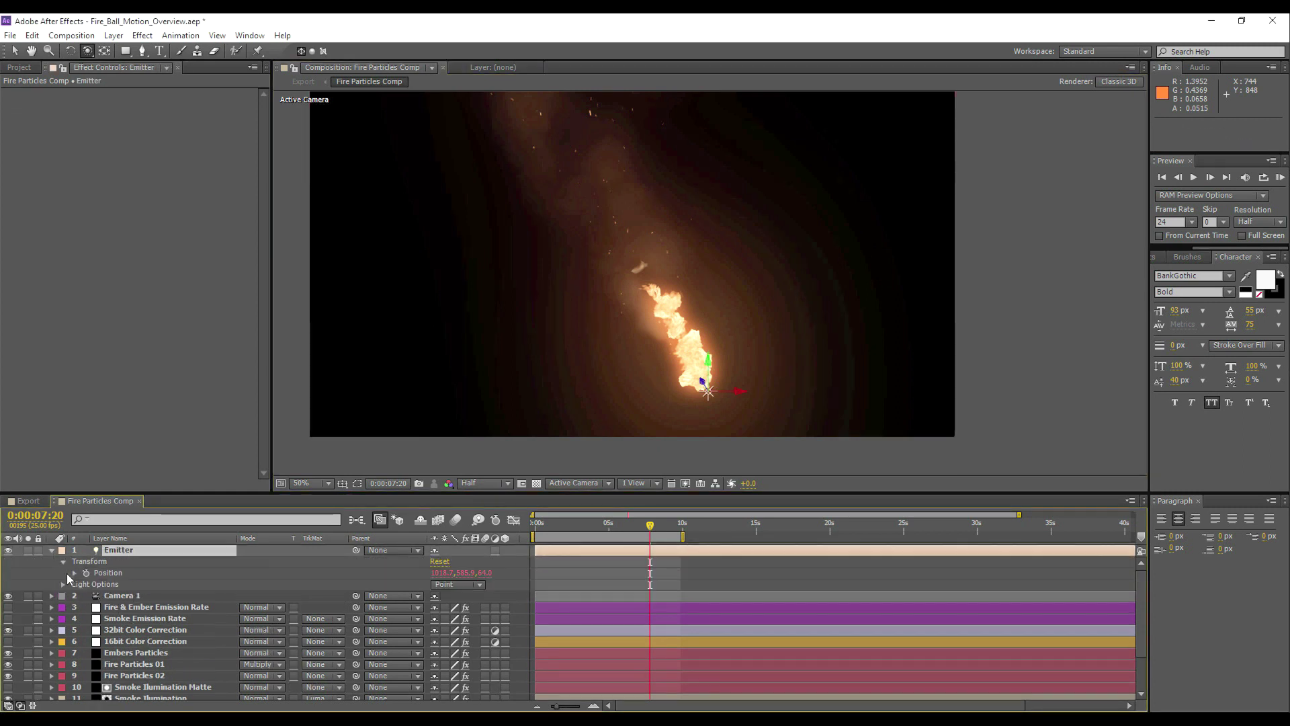
click(74, 573)
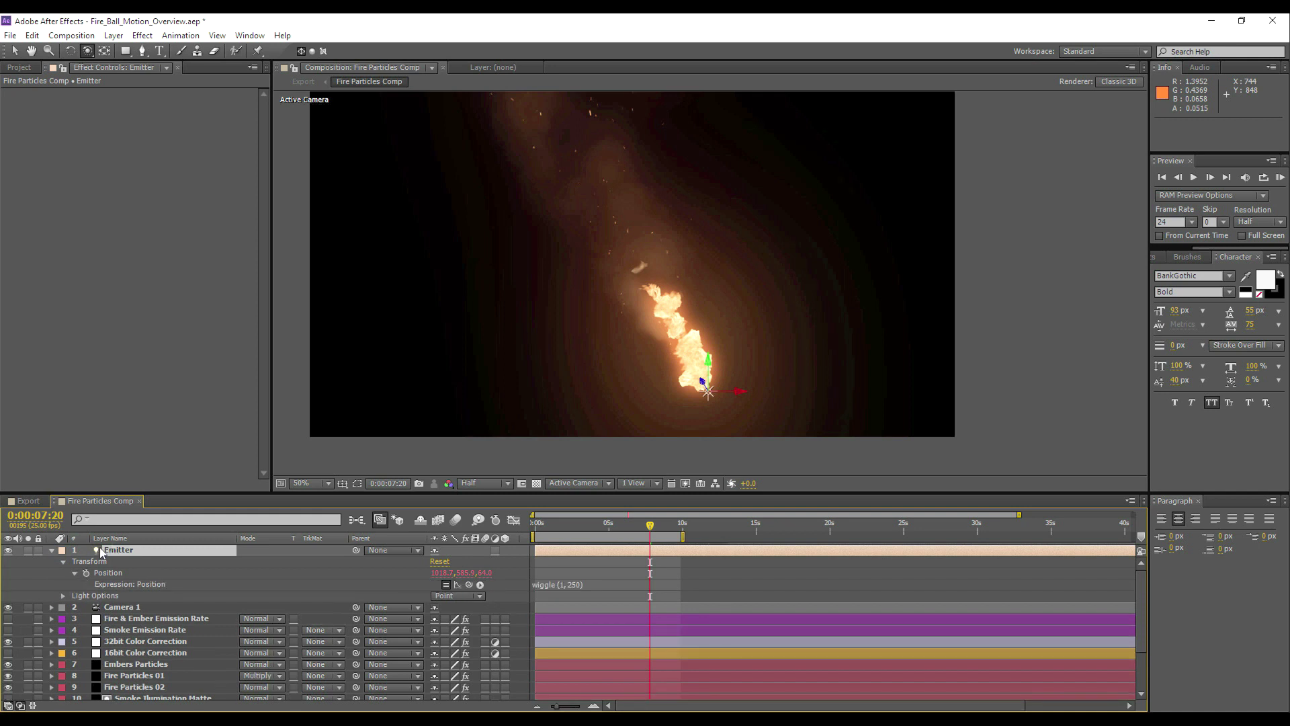
click(576, 582)
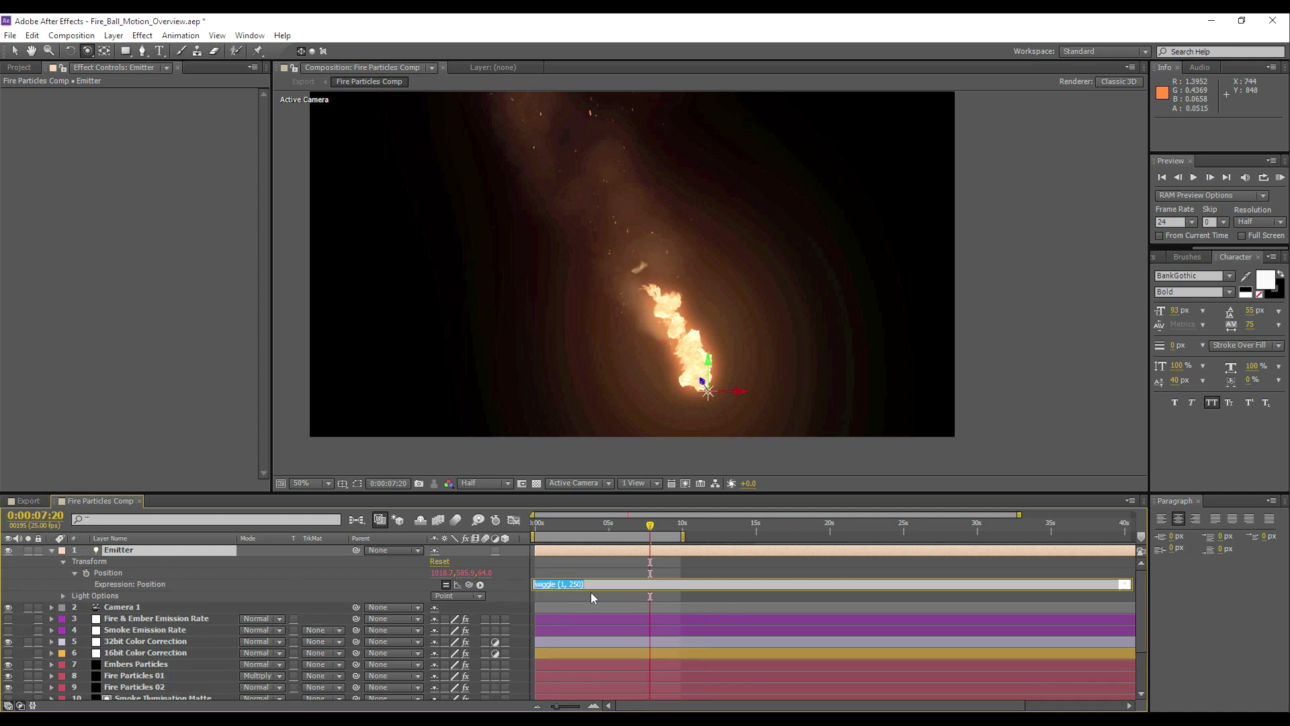
click(574, 571)
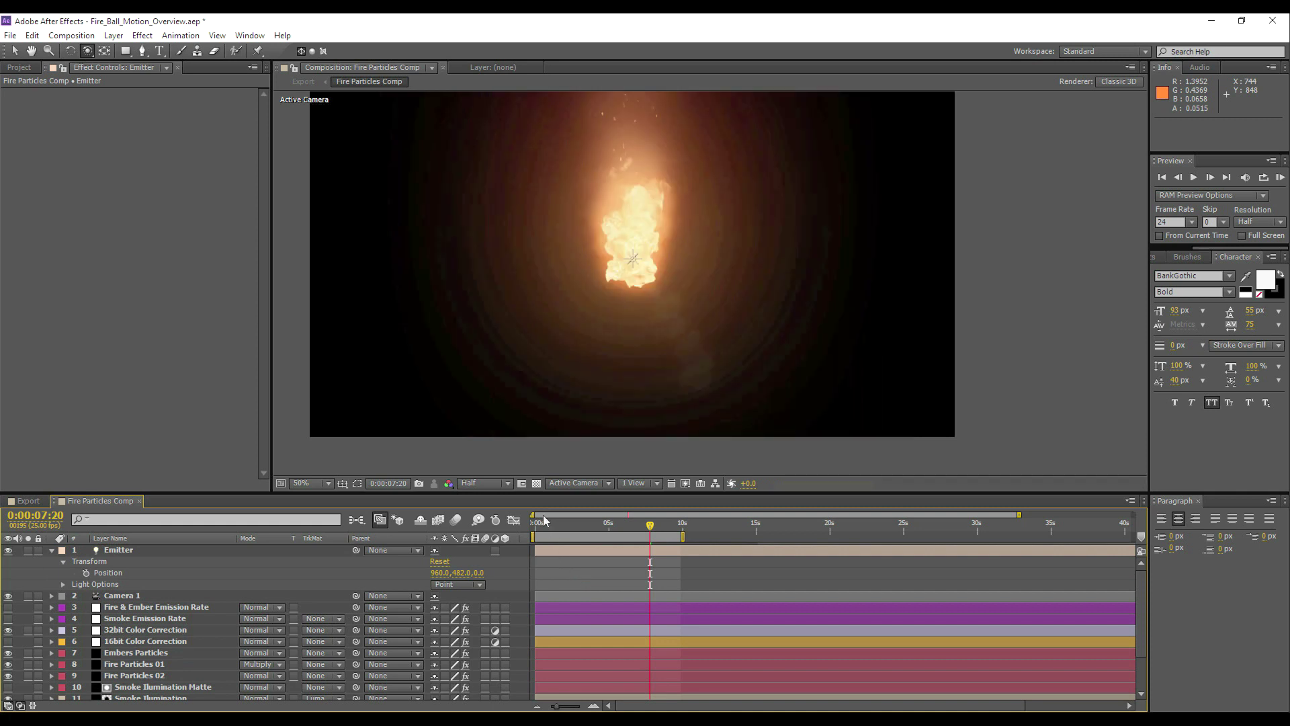
Nudge the Emitter slightly left along X, to 956.0, 482.0, 0.0
click(118, 551)
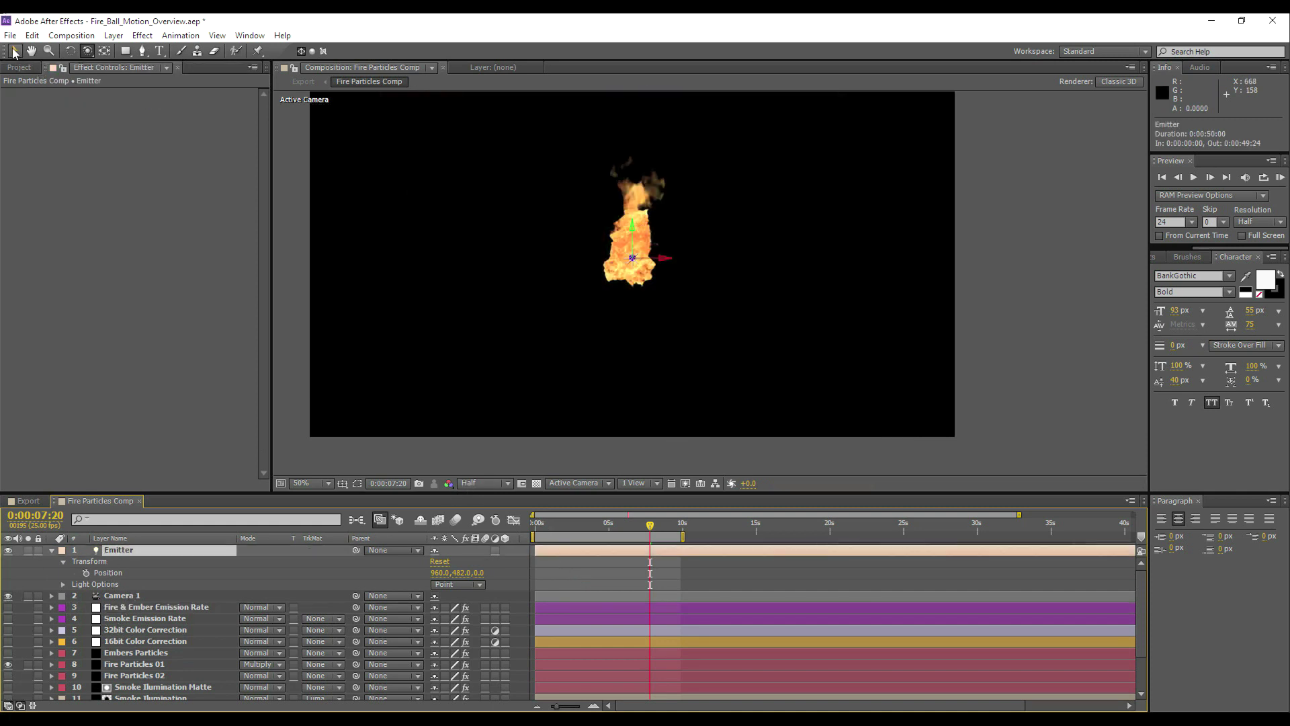
click(631, 257)
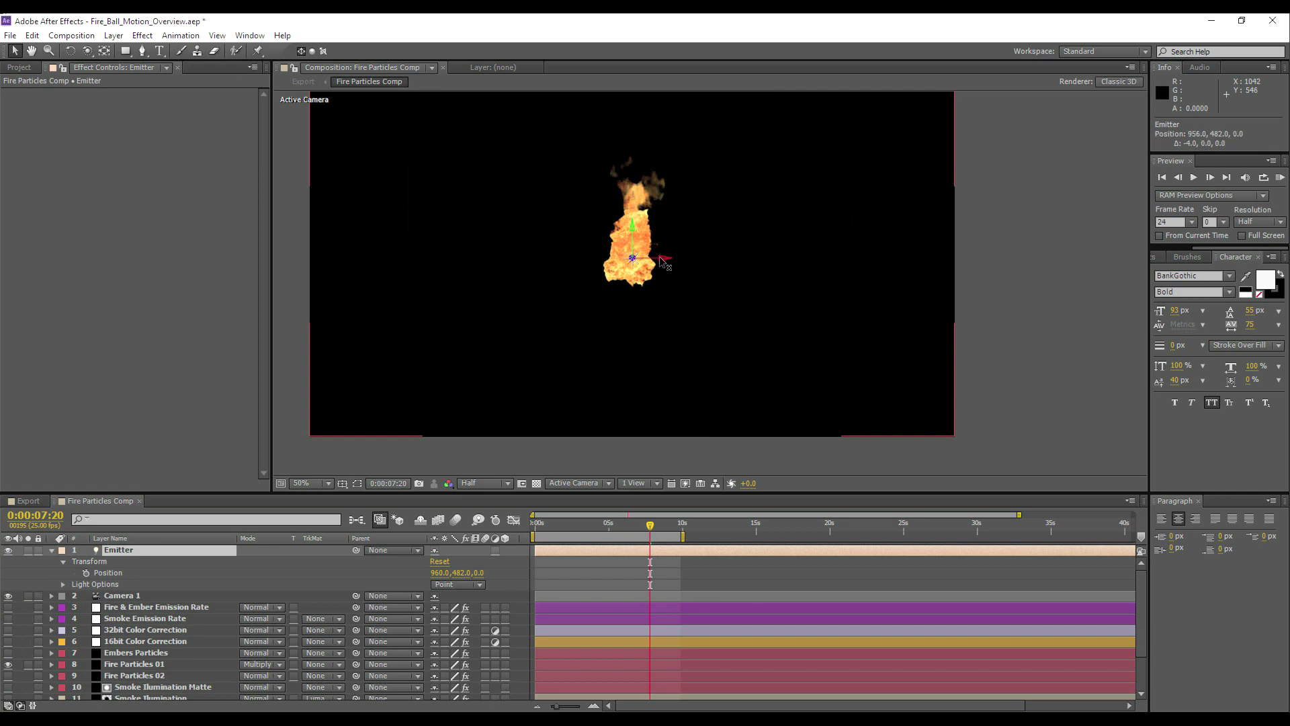
drag(662, 262, 660, 262)
At frame 0, push the Emitter back in depth and left to 448.0, 482.0, 370.7
click(543, 526)
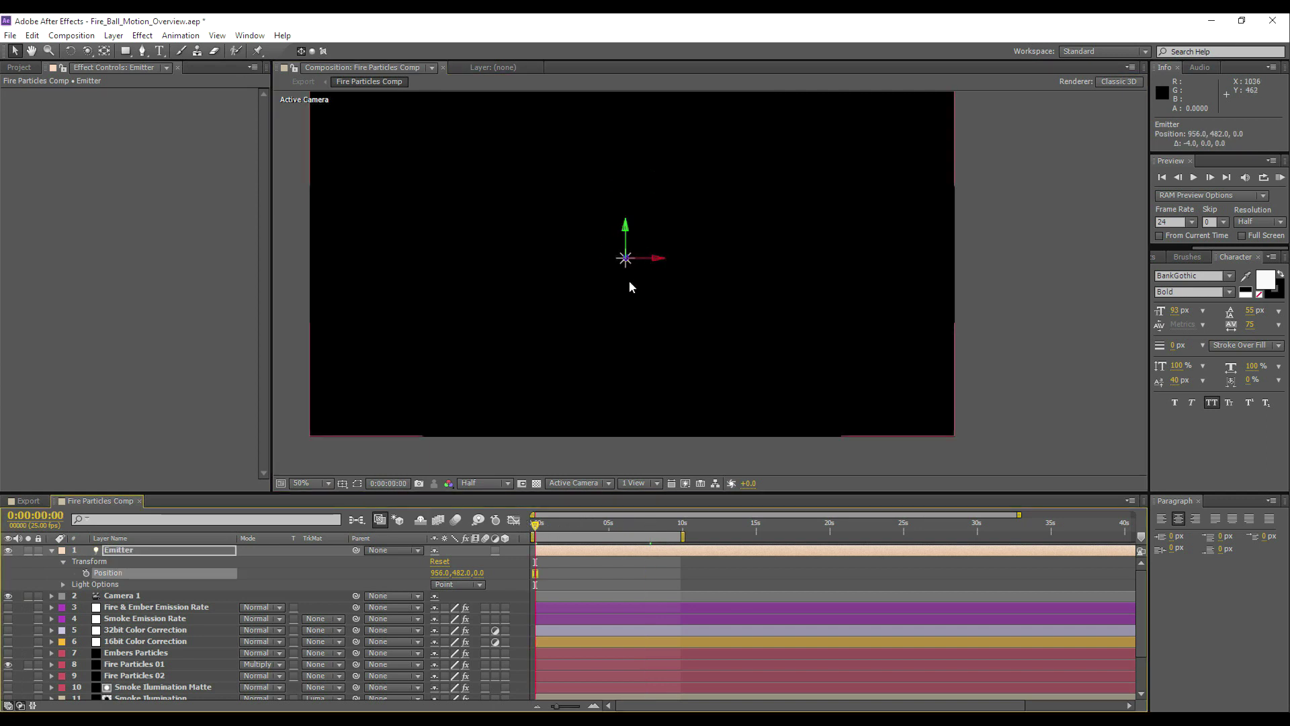
key(space)
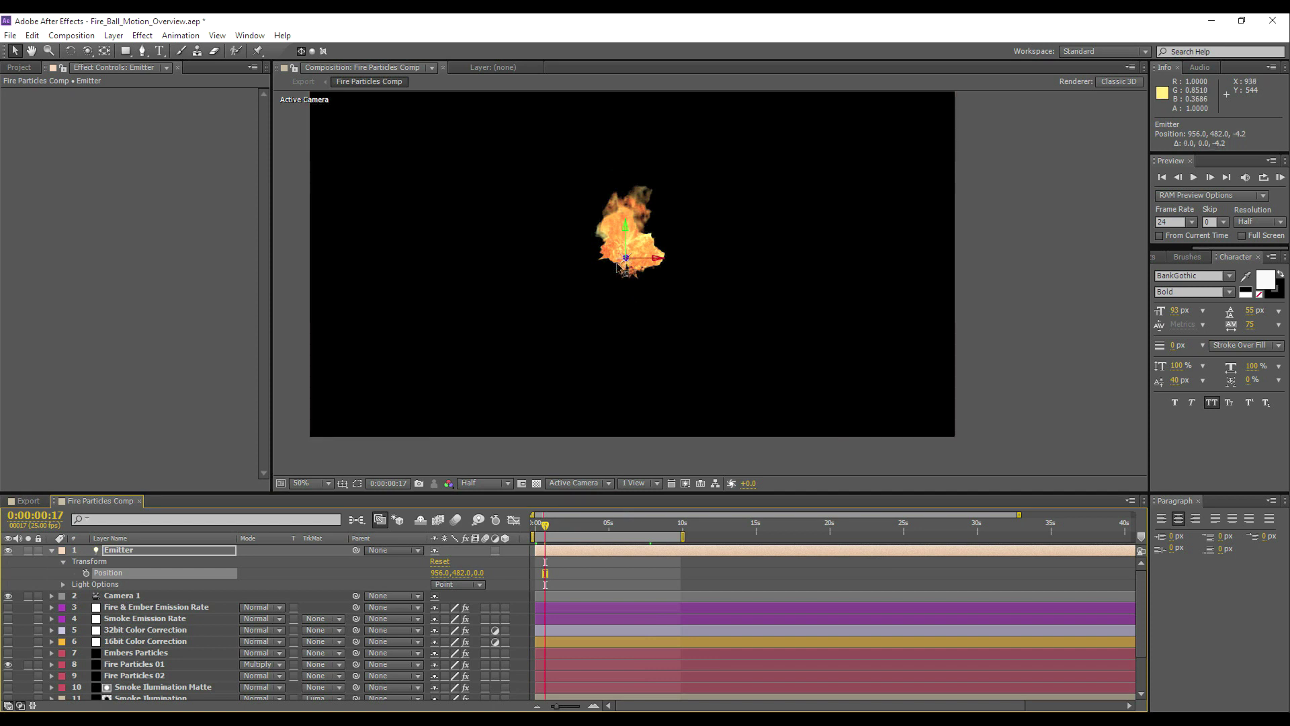
drag(619, 267, 746, 250)
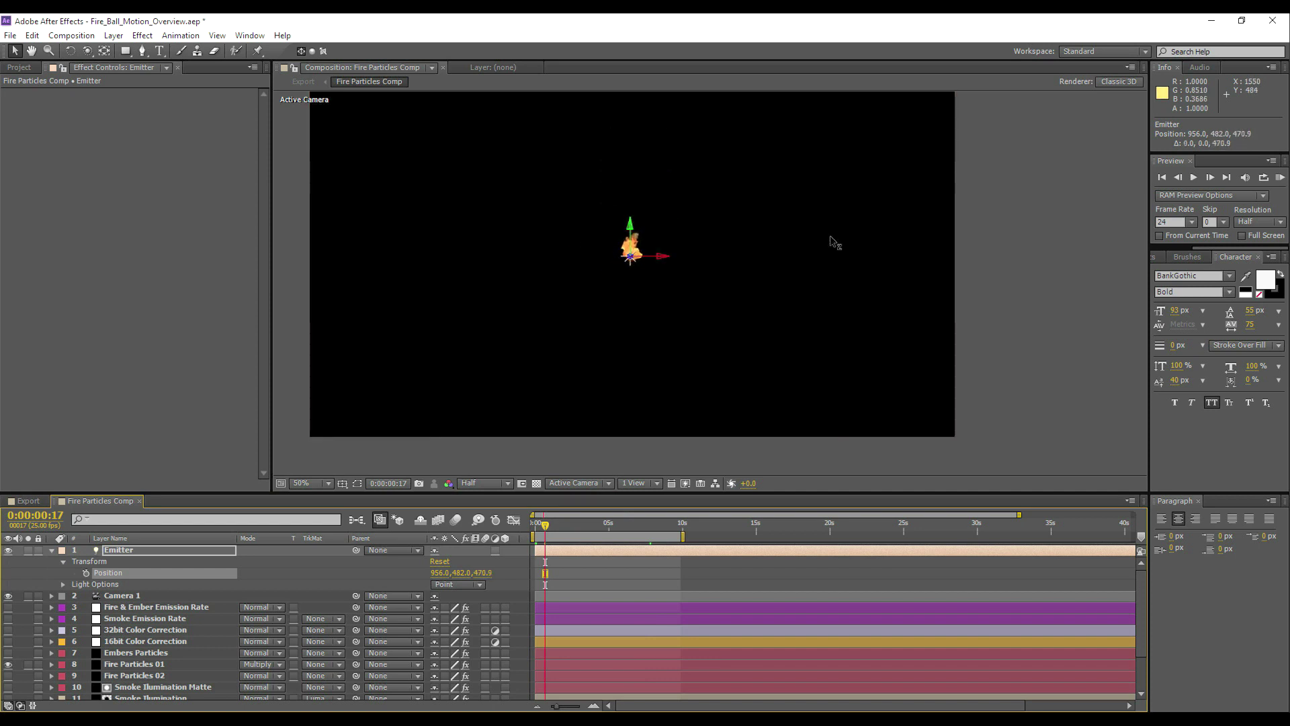
drag(831, 237, 395, 285)
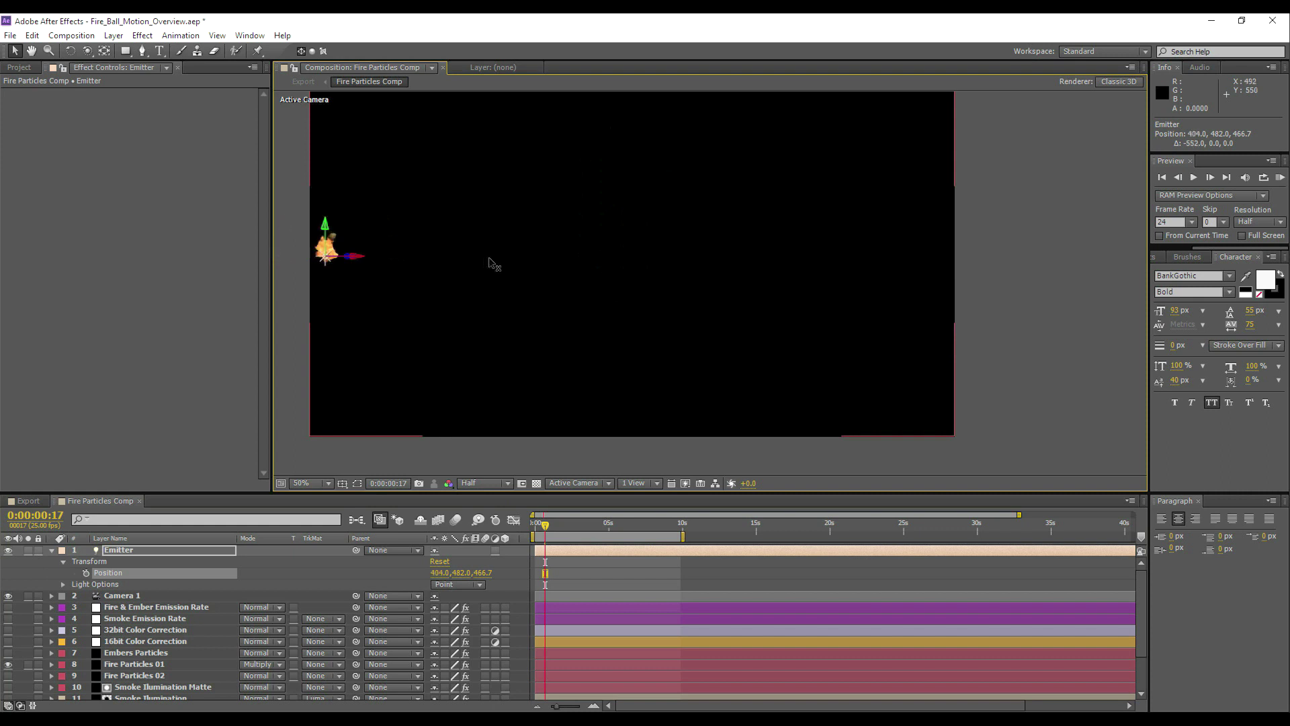
drag(494, 264, 355, 274)
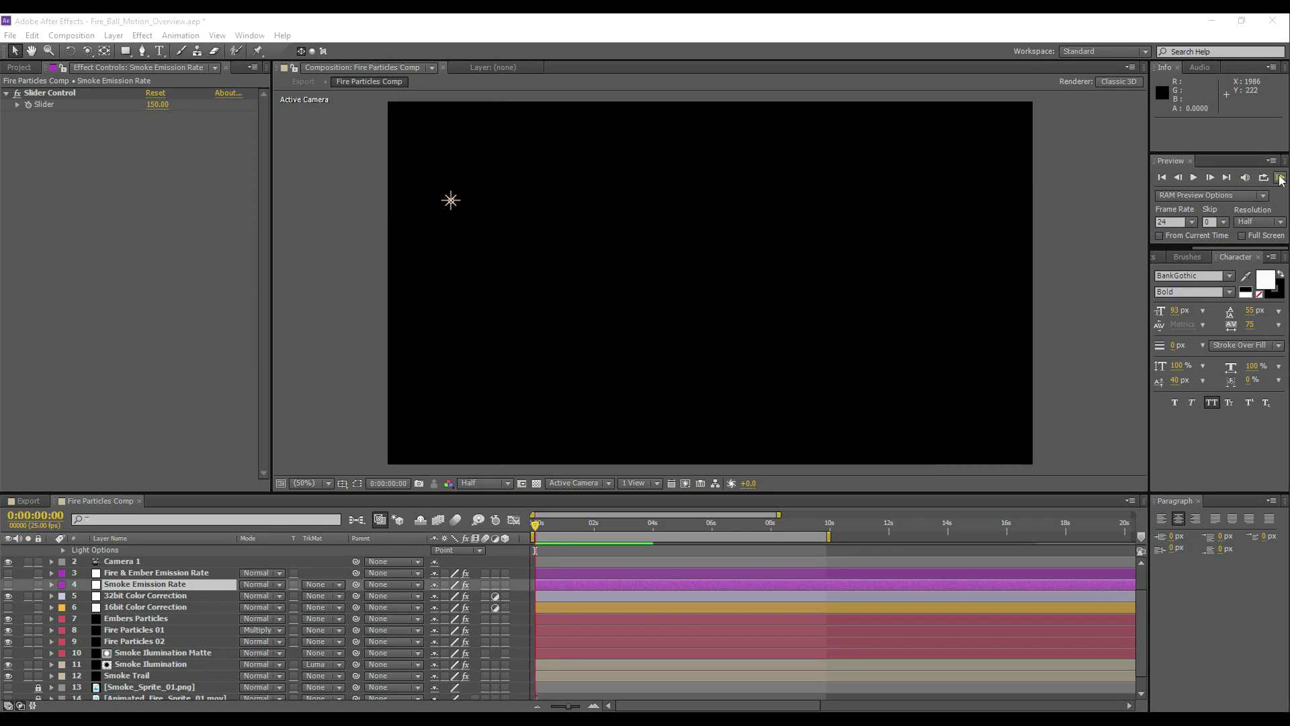
RAM Preview the flight, switch off Embers' Mesh Warp, then stop near 1 second
click(1281, 179)
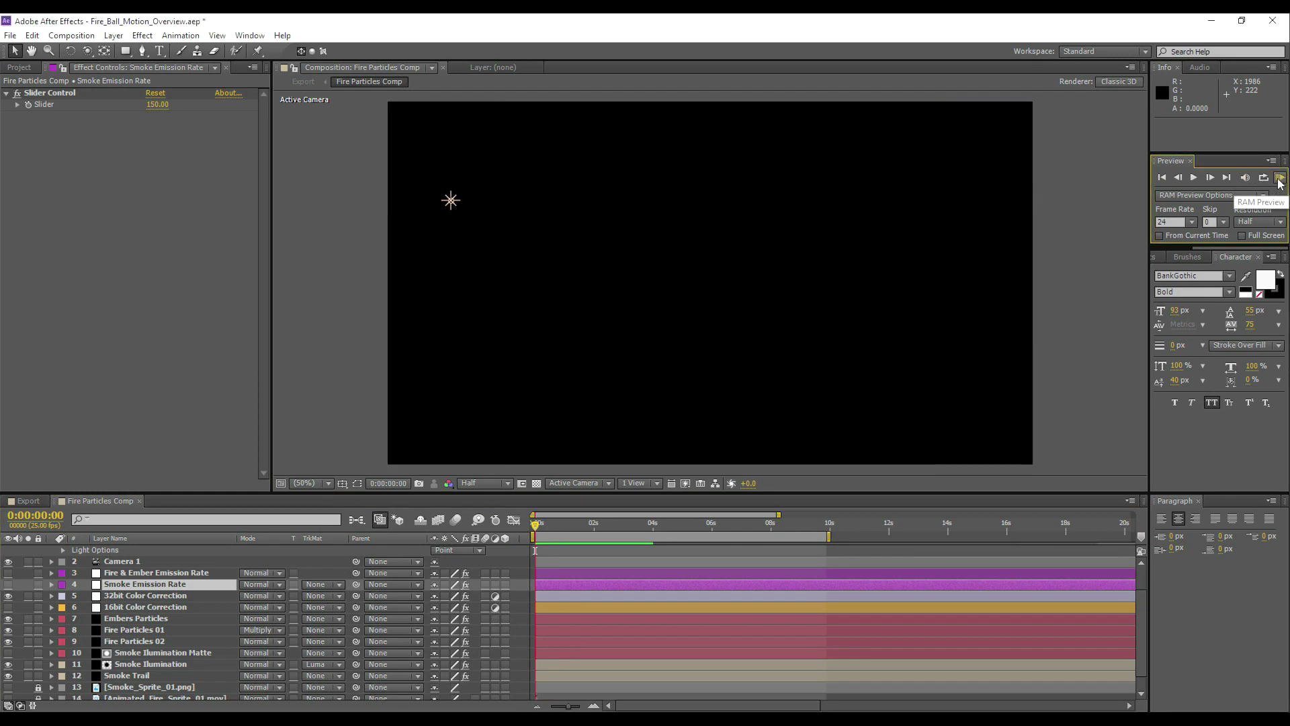
click(1281, 178)
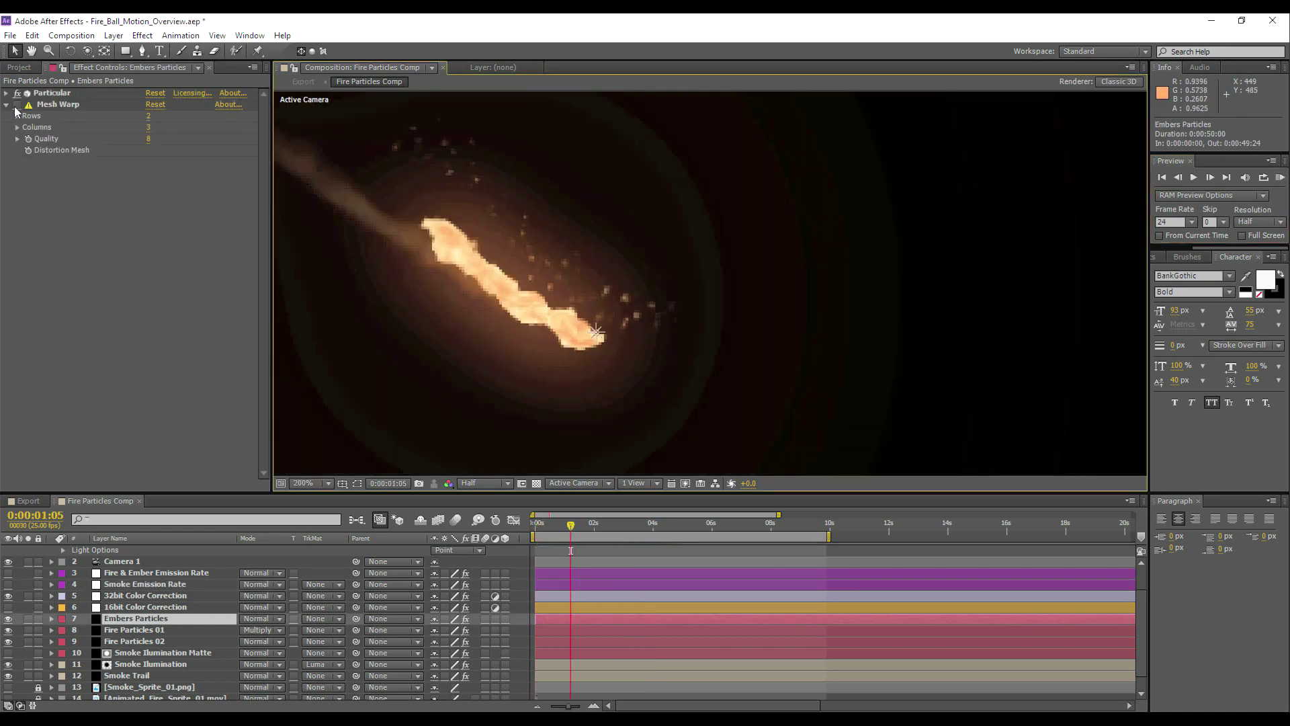
click(17, 104)
scroll(514, 276, down, 7)
scroll(740, 285, up, 4)
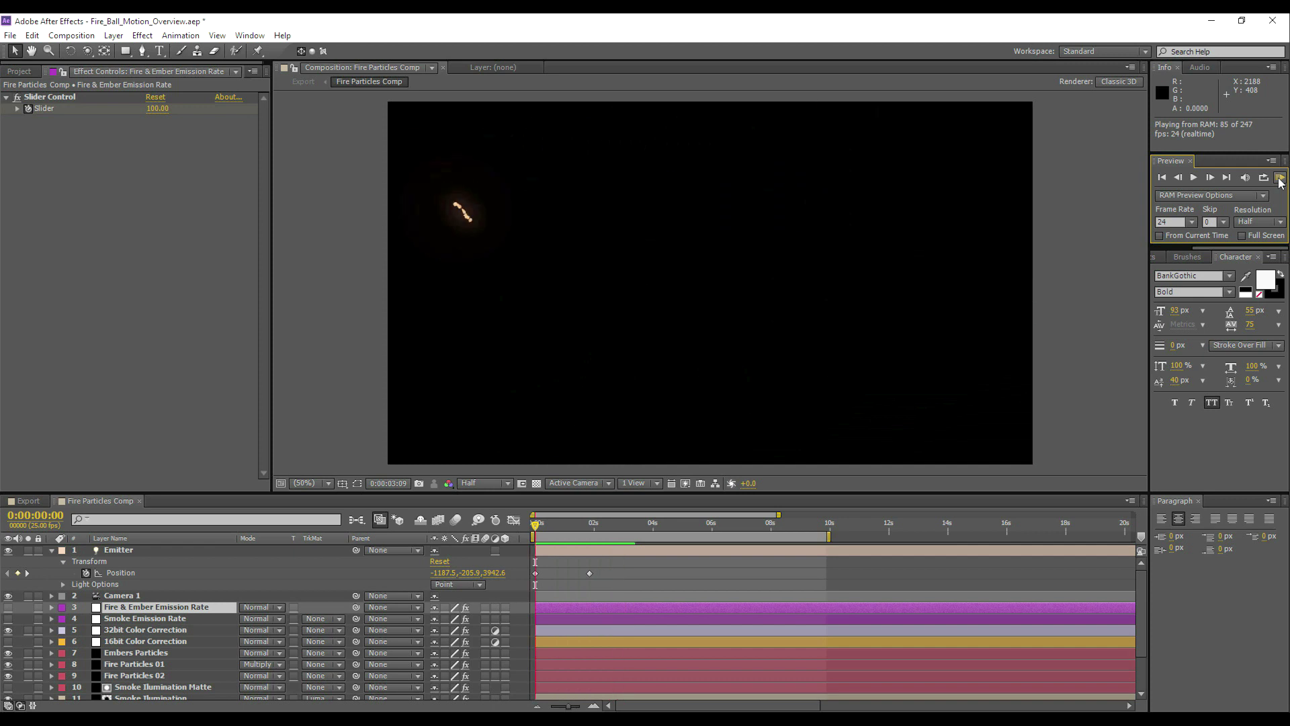
click(934, 415)
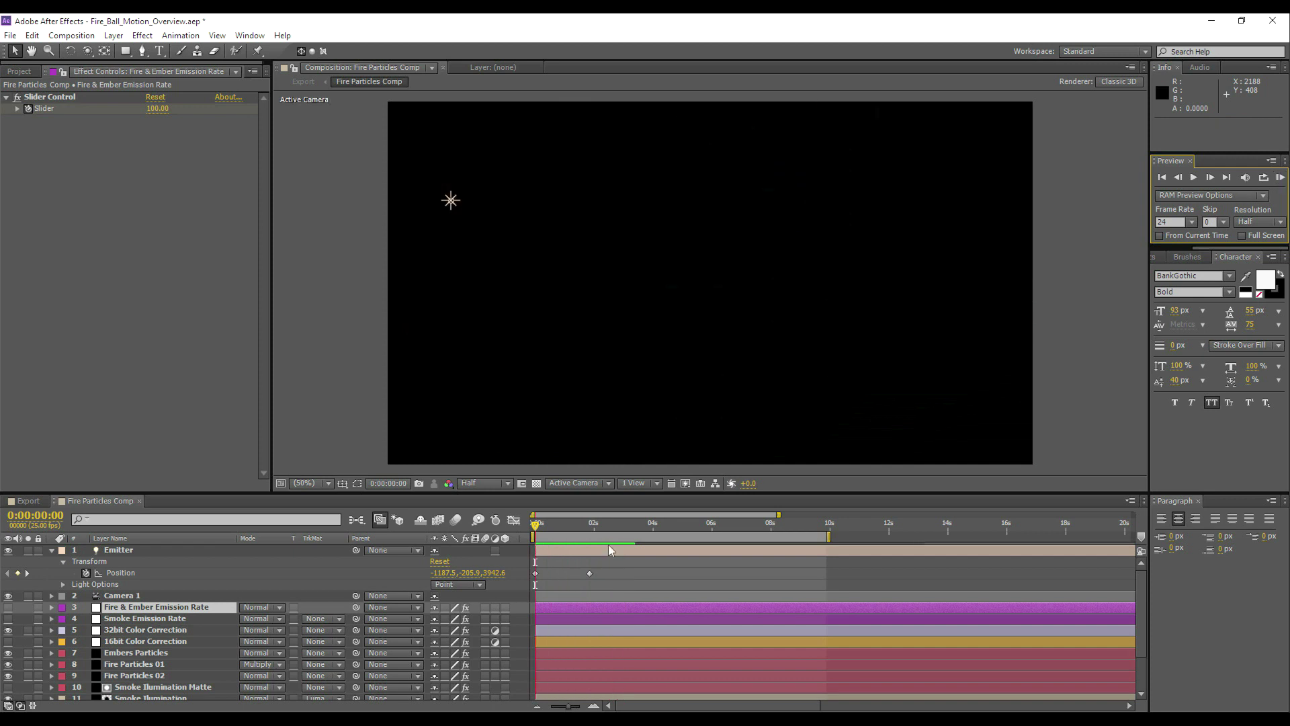
drag(605, 536, 587, 535)
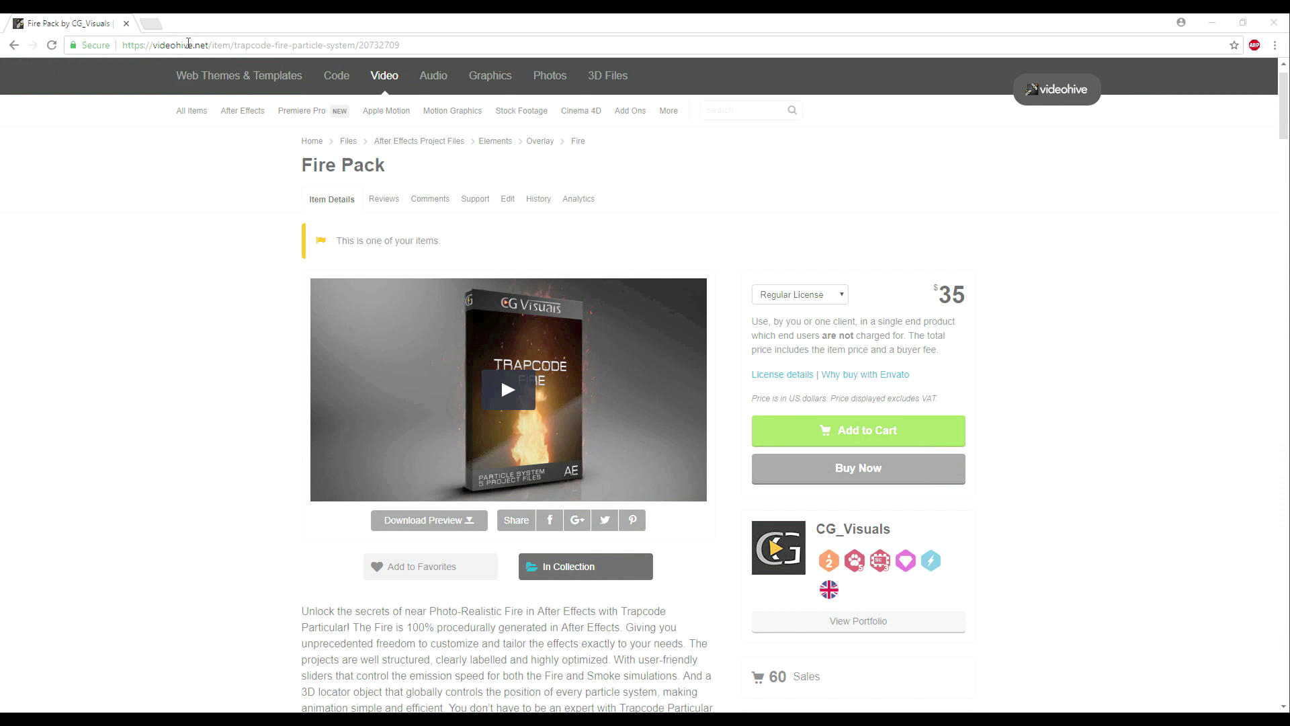
Bring the browser forward and highlight videohive.net in the page address
click(192, 45)
click(207, 45)
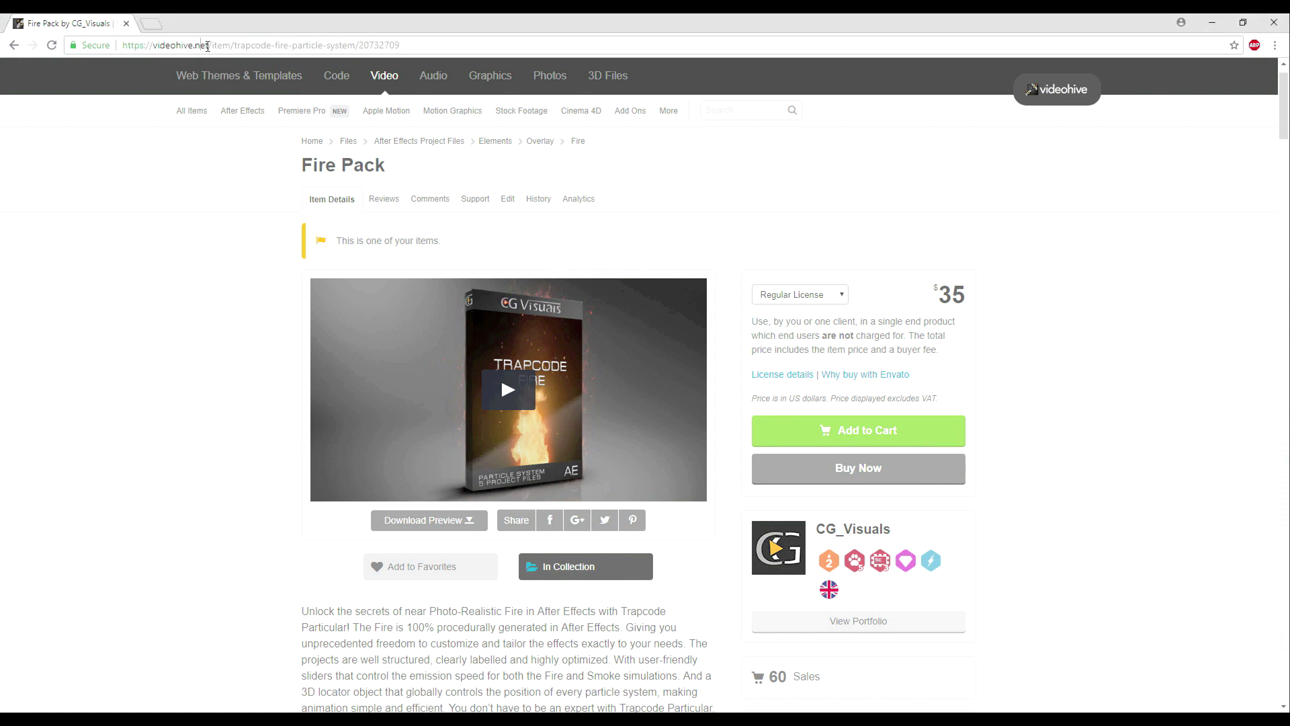
click(413, 170)
Browse the Fire Pack's Trapcode fire preview screenshots, then return to the top of the page
scroll(784, 205, down, 3)
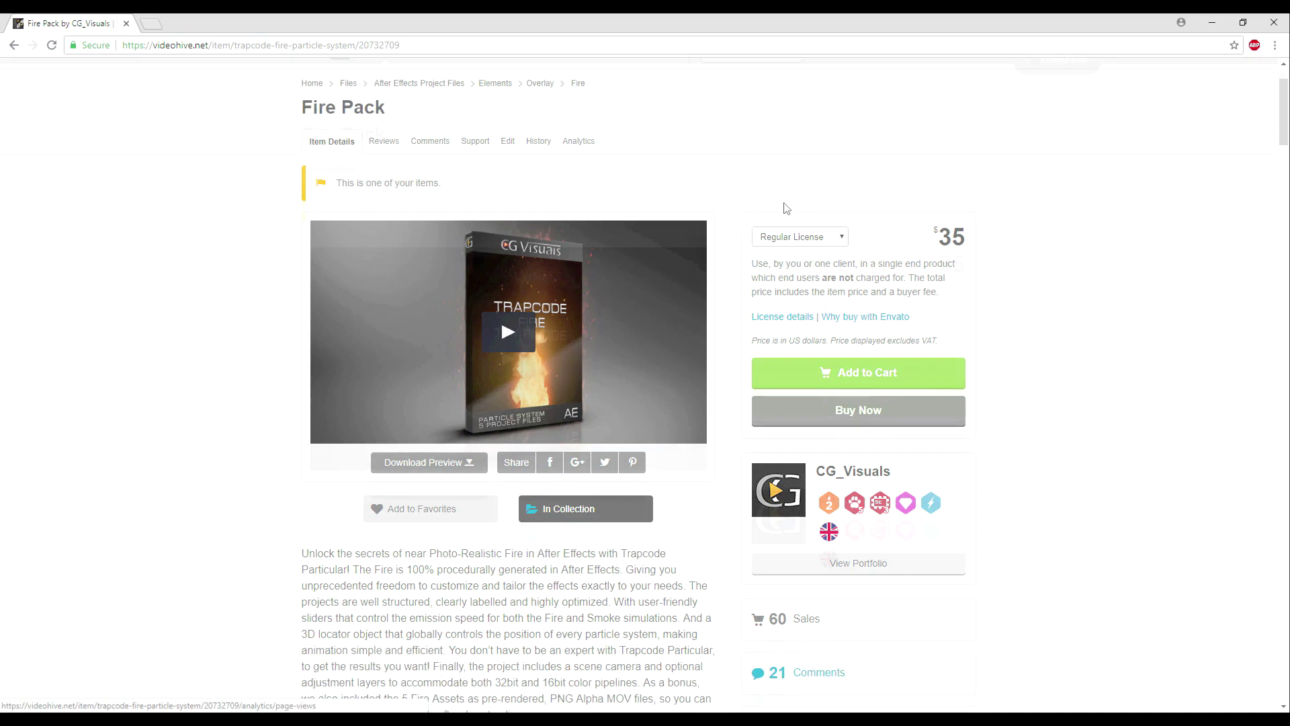
scroll(747, 200, up, 1)
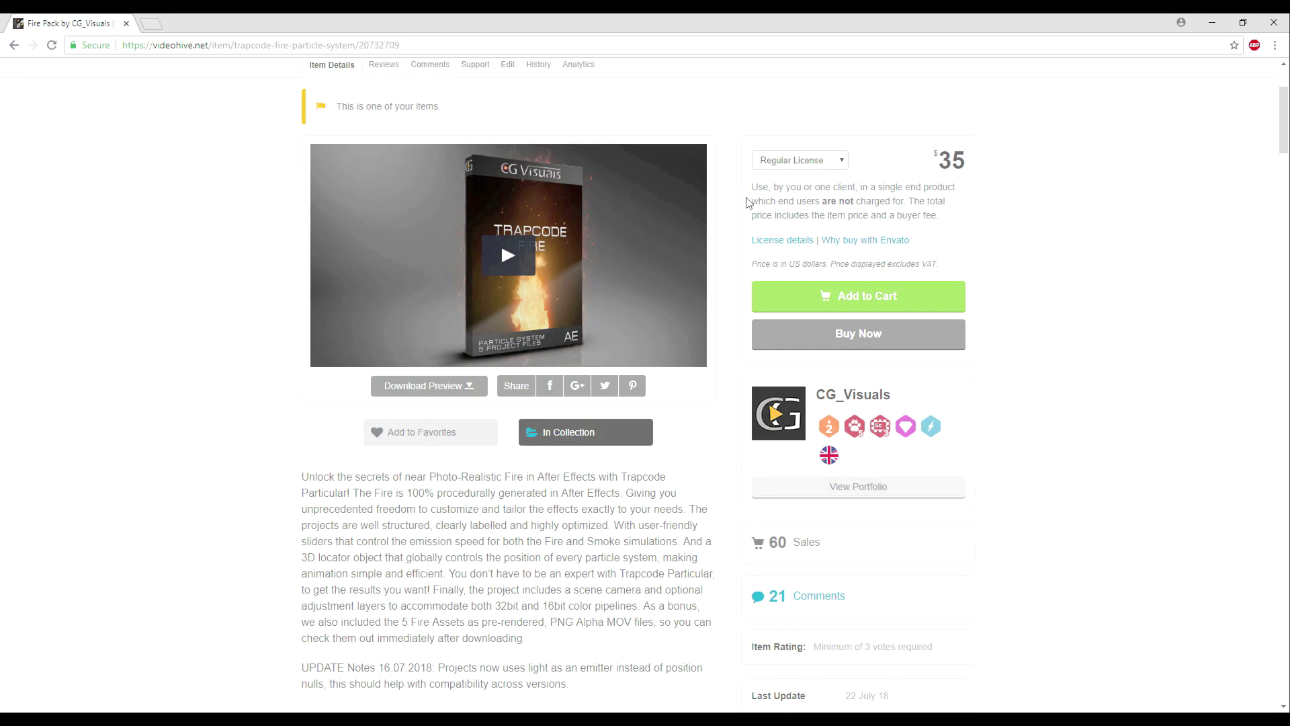
scroll(750, 205, down, 9)
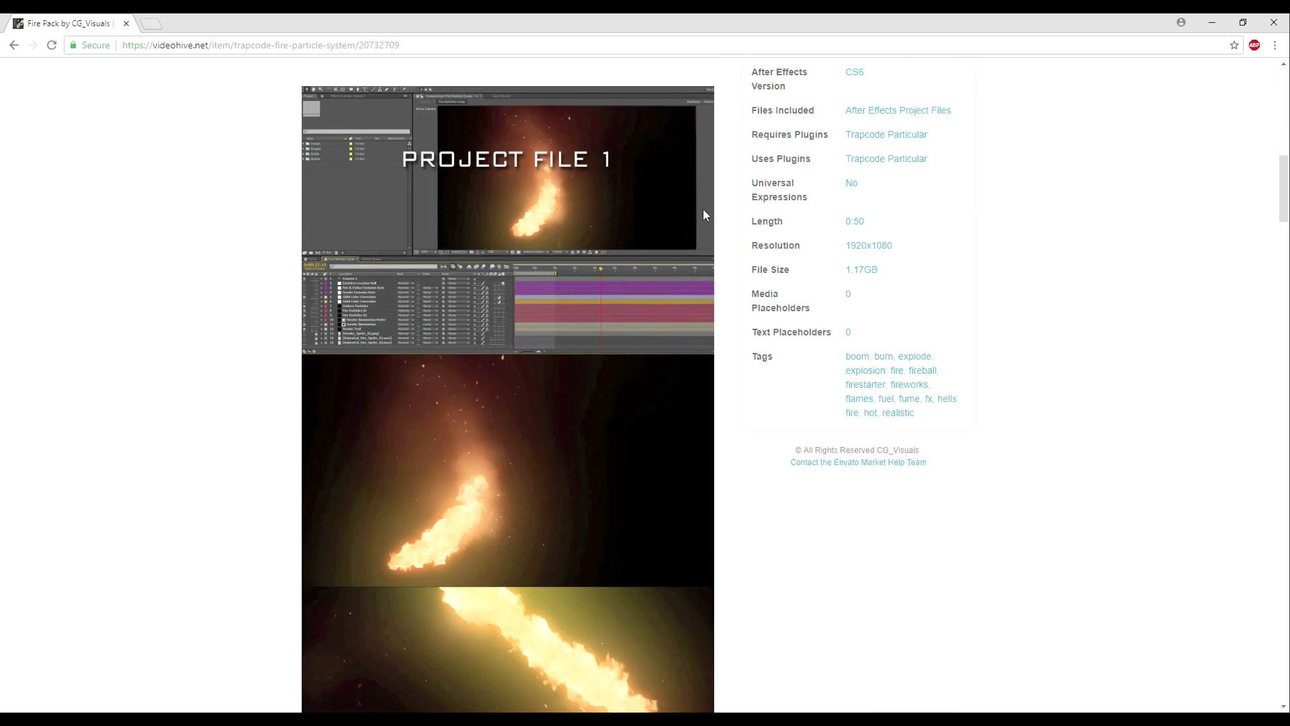
scroll(582, 158, down, 17)
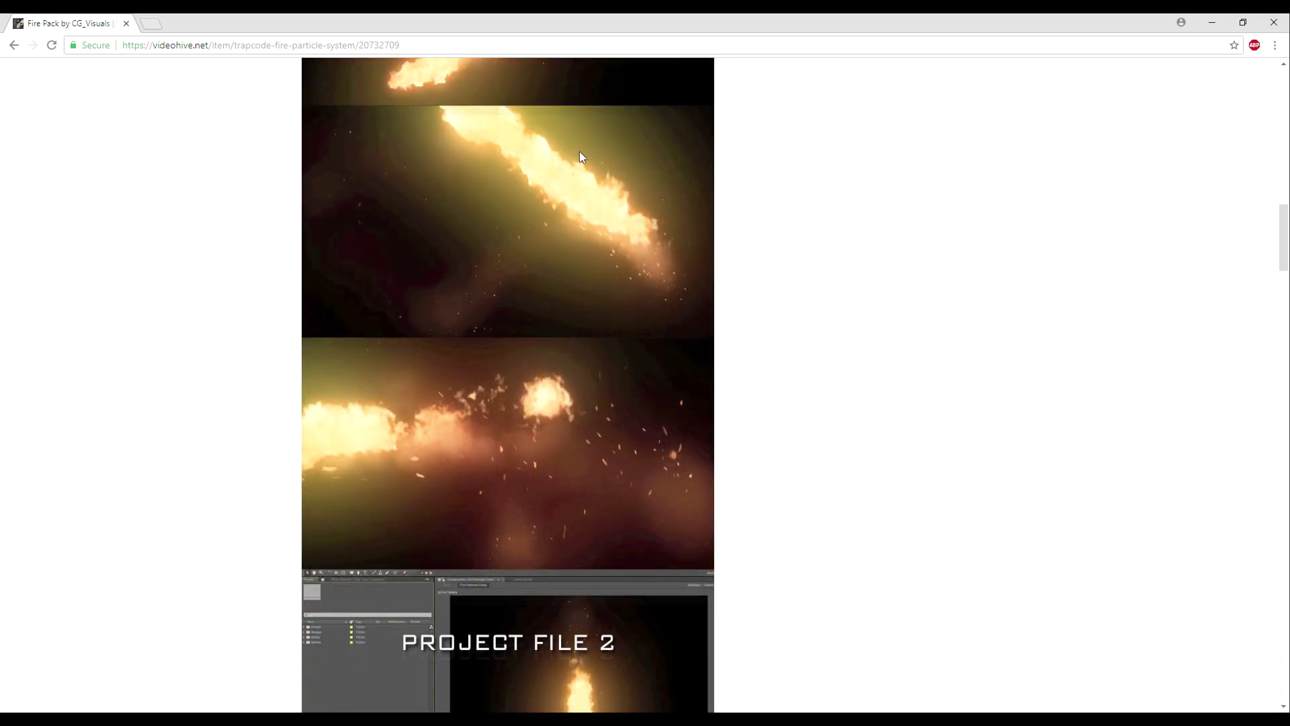
scroll(580, 157, down, 3)
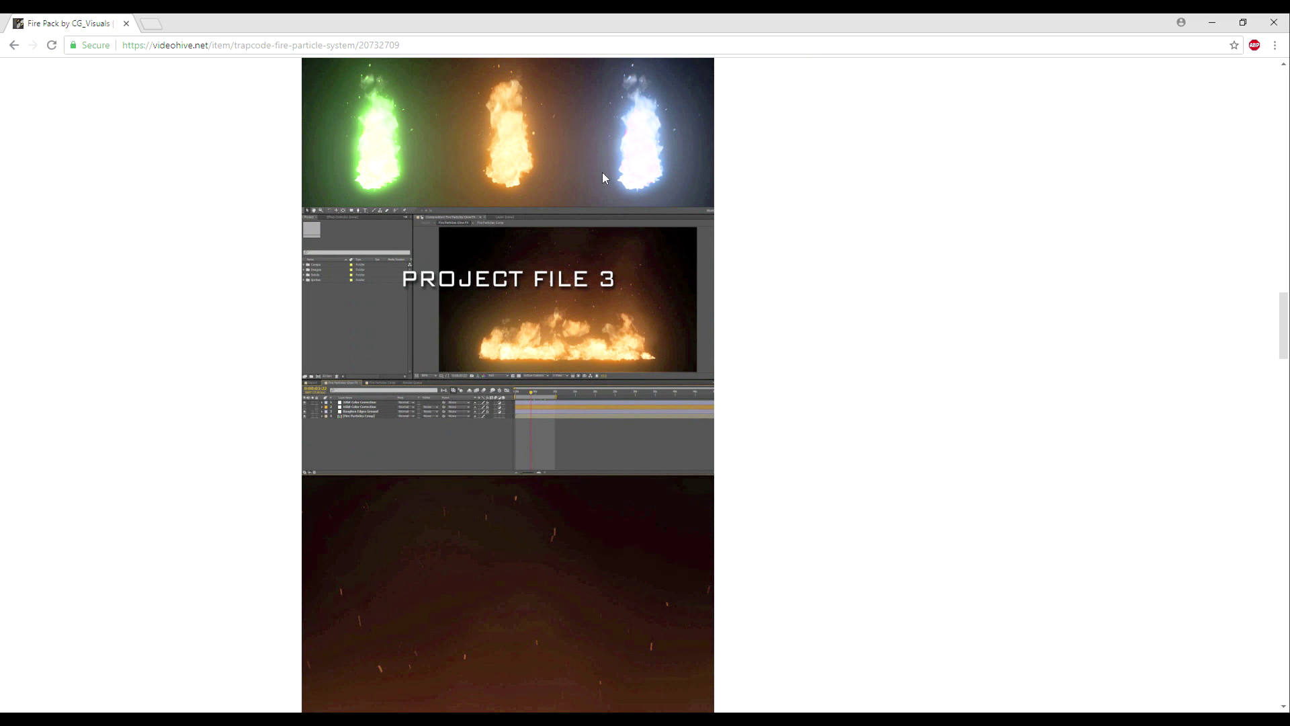
scroll(550, 262, down, 8)
scroll(547, 264, down, 18)
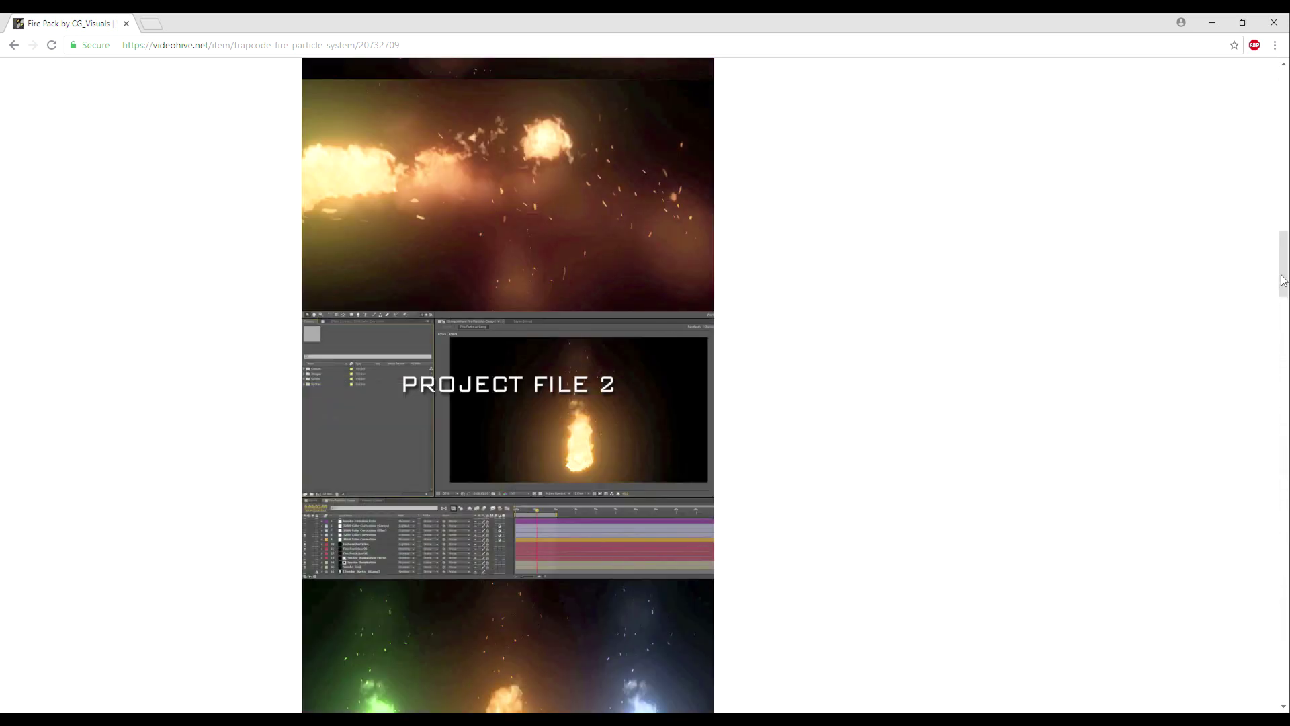
drag(1283, 281, 1276, 119)
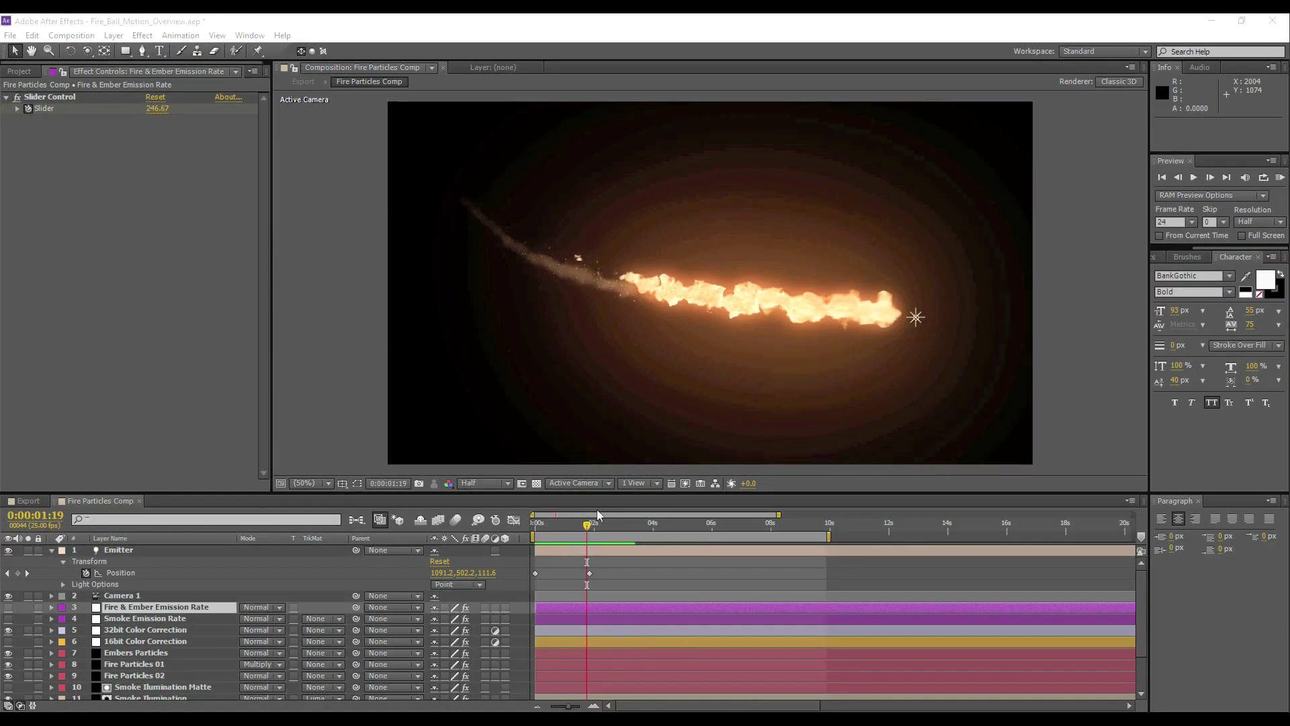
Collapse the Slider Control and list the project's Comps, Images, Solids and Sprites folders
click(8, 99)
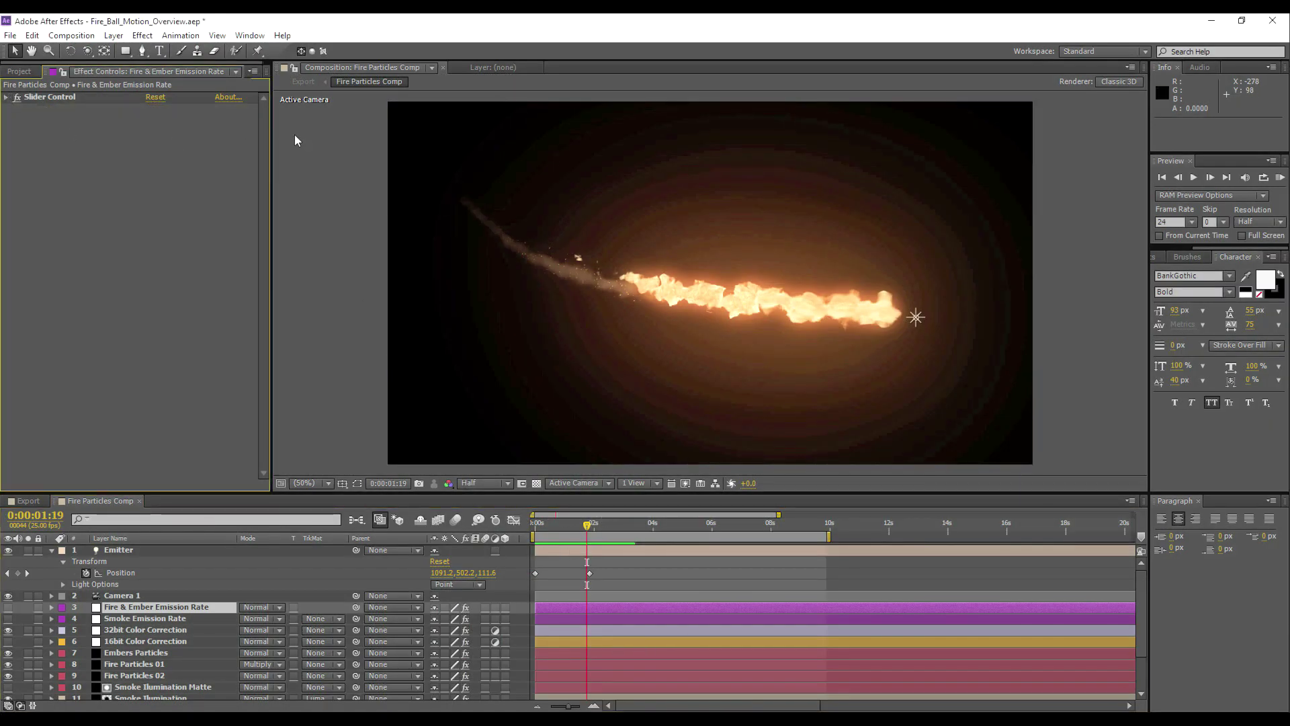
click(19, 74)
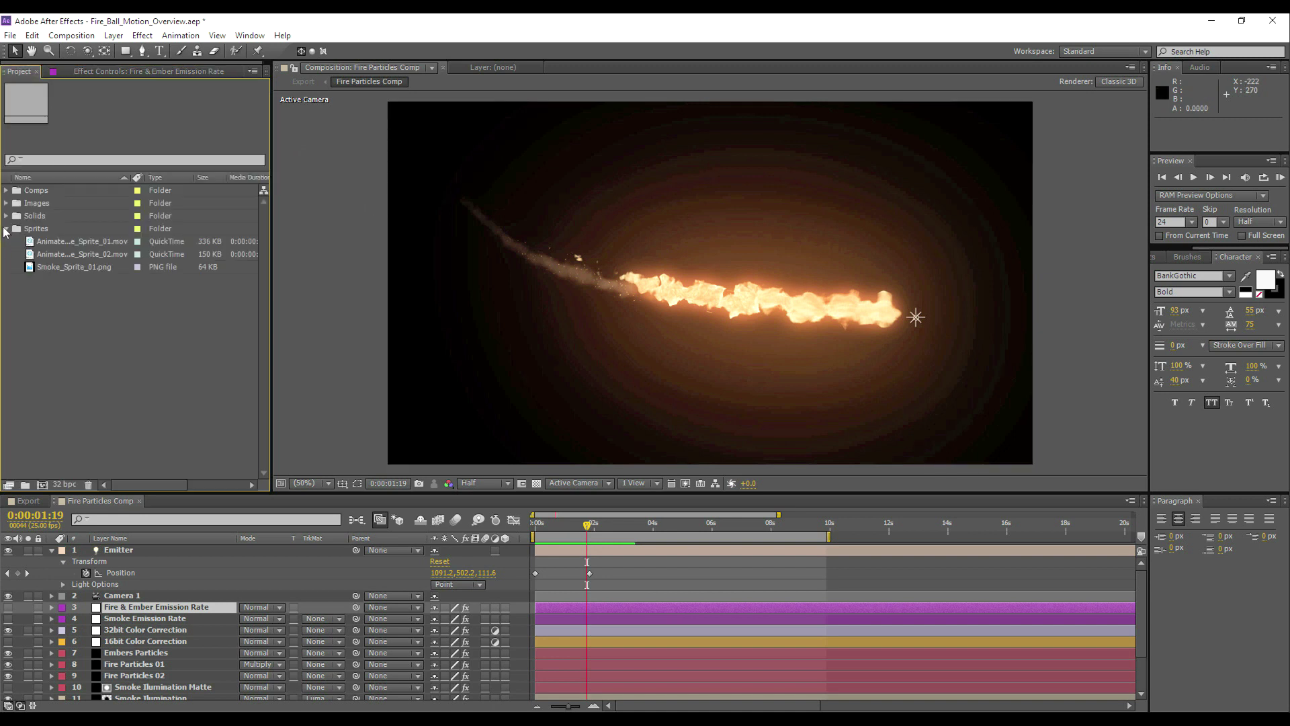